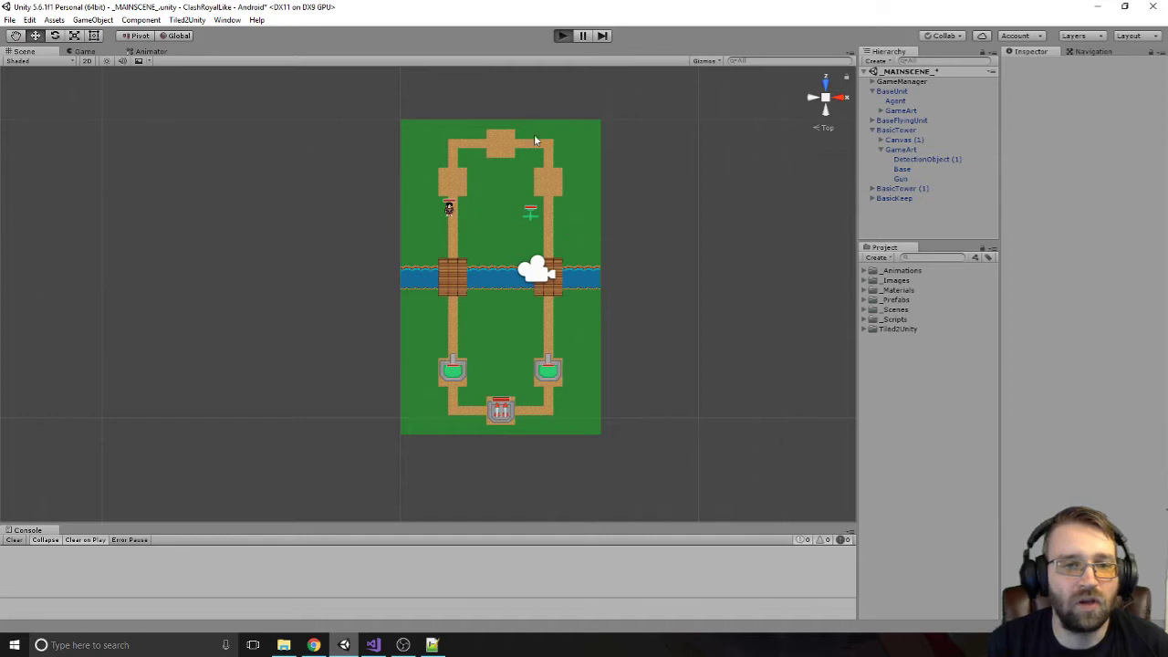
Play-test the tower scene, then view the Clash Royale reference screenshot in the browser and return to Unity
key(ctrl+p)
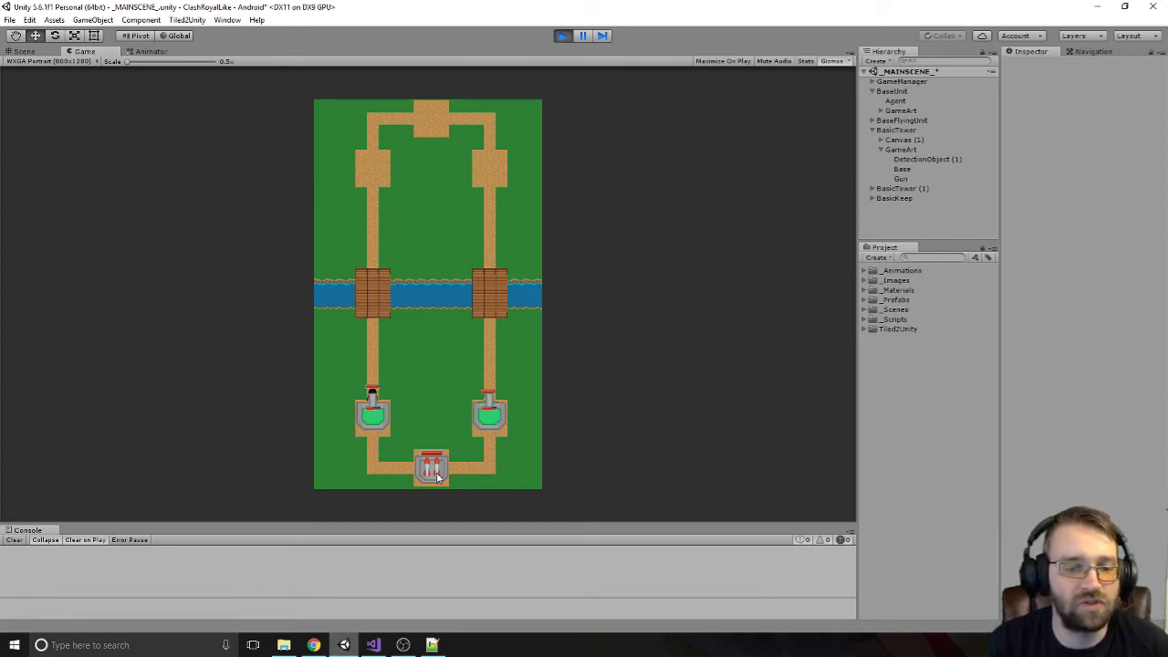
click(562, 36)
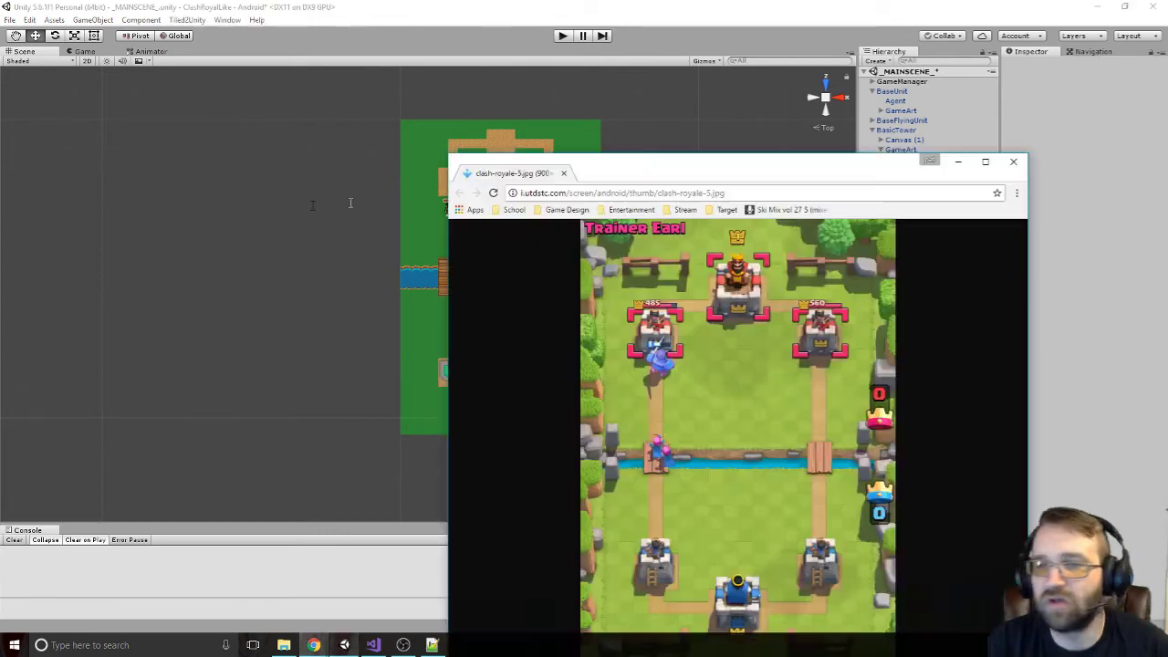
drag(813, 156, 365, 7)
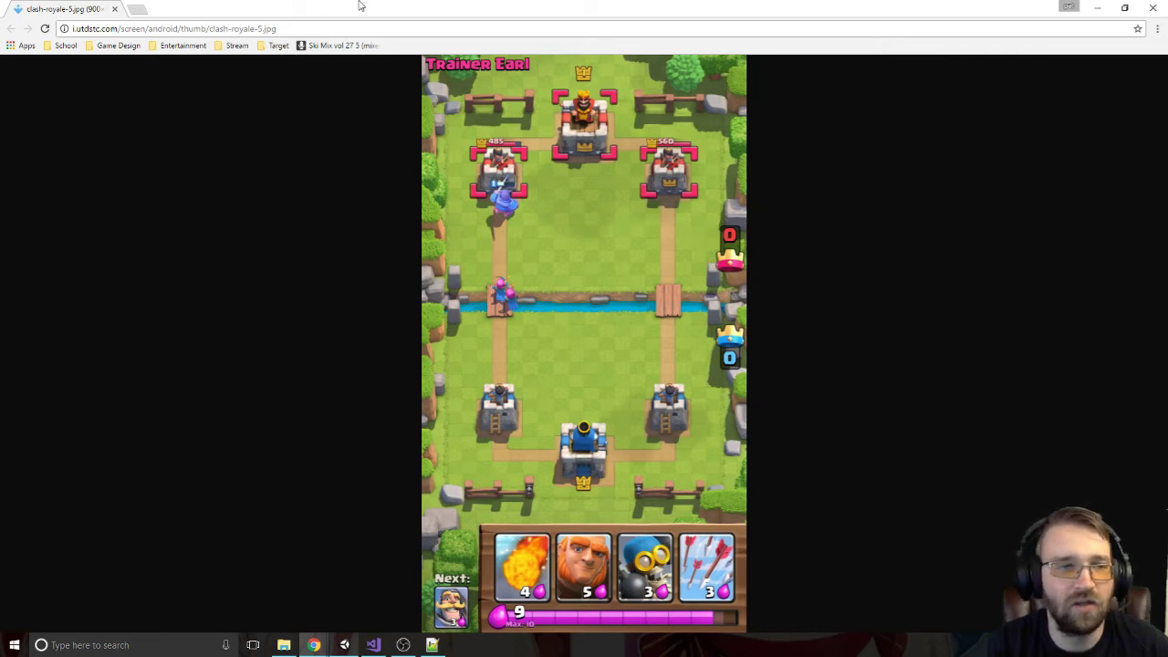
key(alt+Tab)
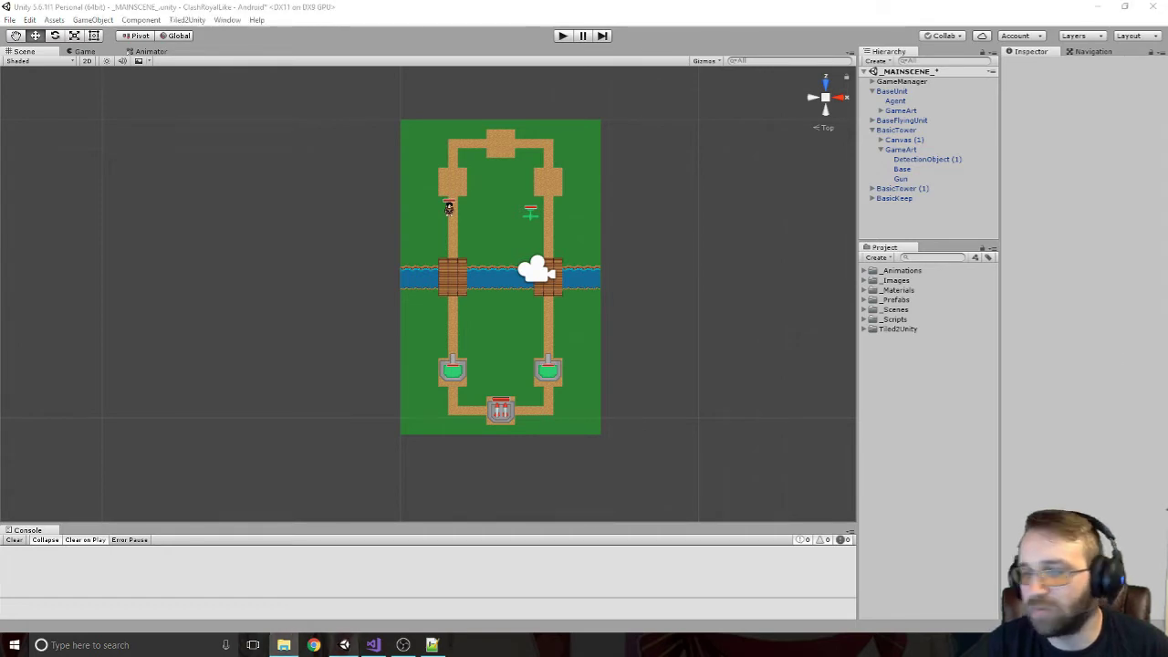
Import the Blank Card Pixel 001 image into the project's _Images folder
click(864, 282)
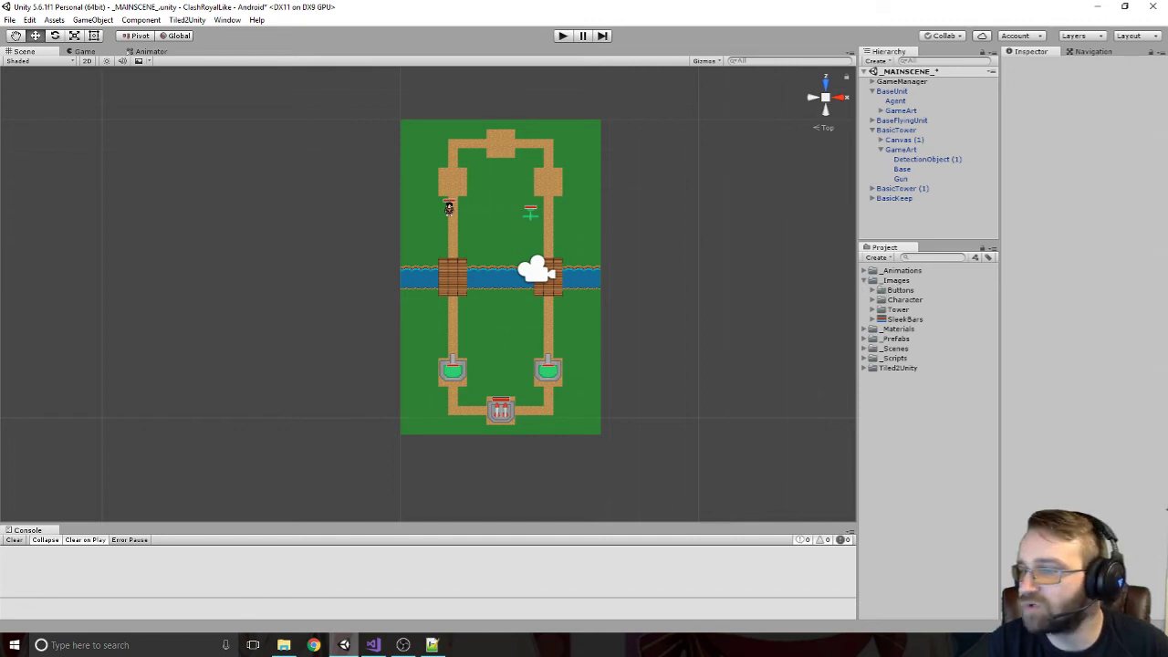
click(902, 282)
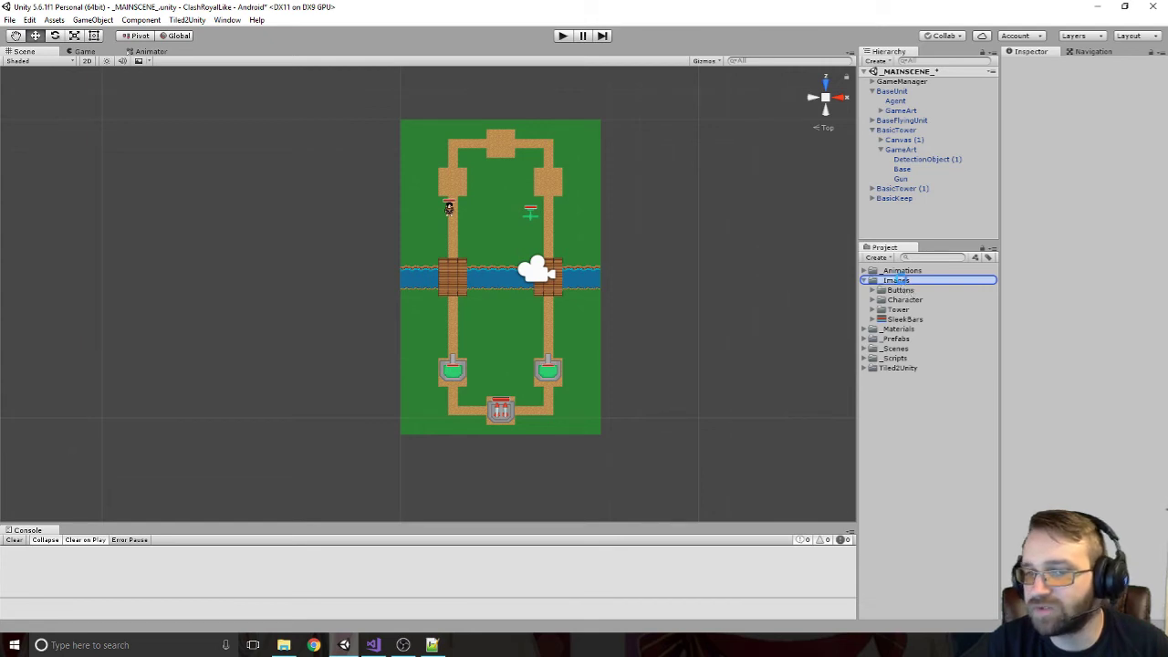
drag(900, 275, 900, 279)
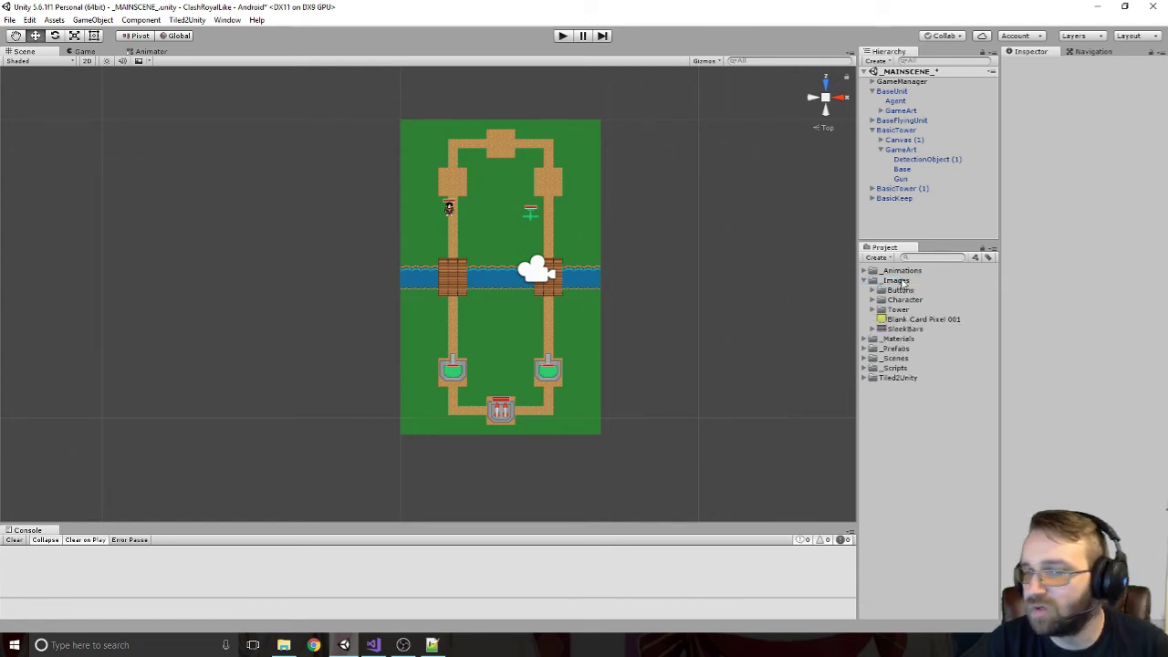
Set Blank Card Pixel 001's texture type to Sprite (2D and UI) and its filter mode to Point (no filter), and apply the import settings
click(920, 319)
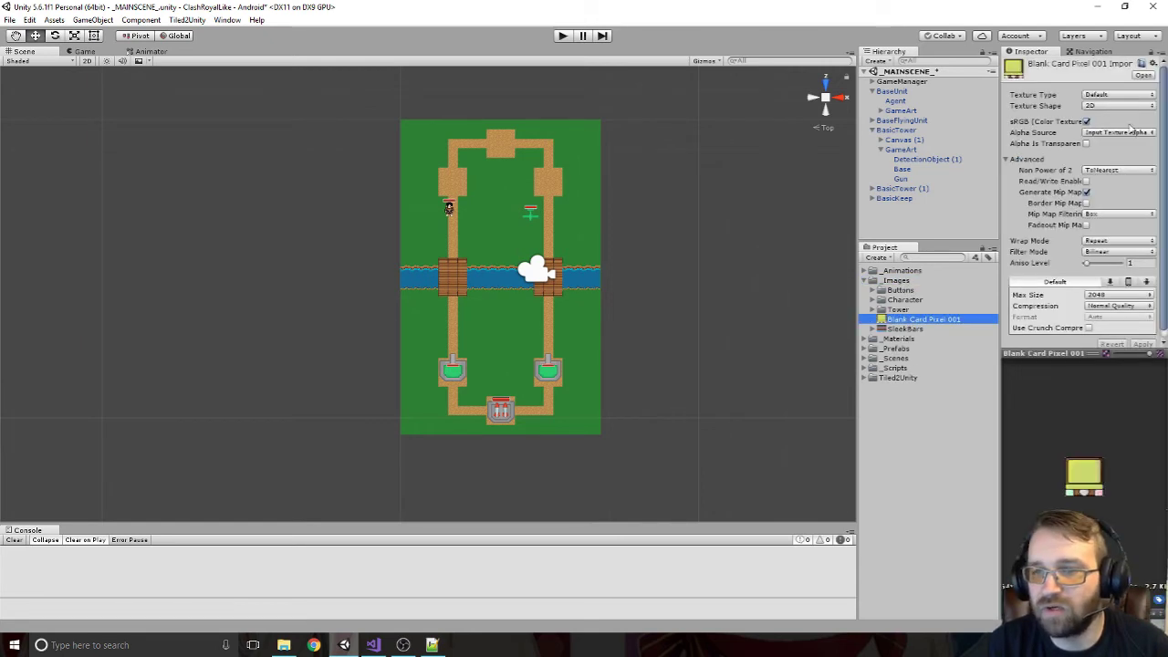
click(1102, 95)
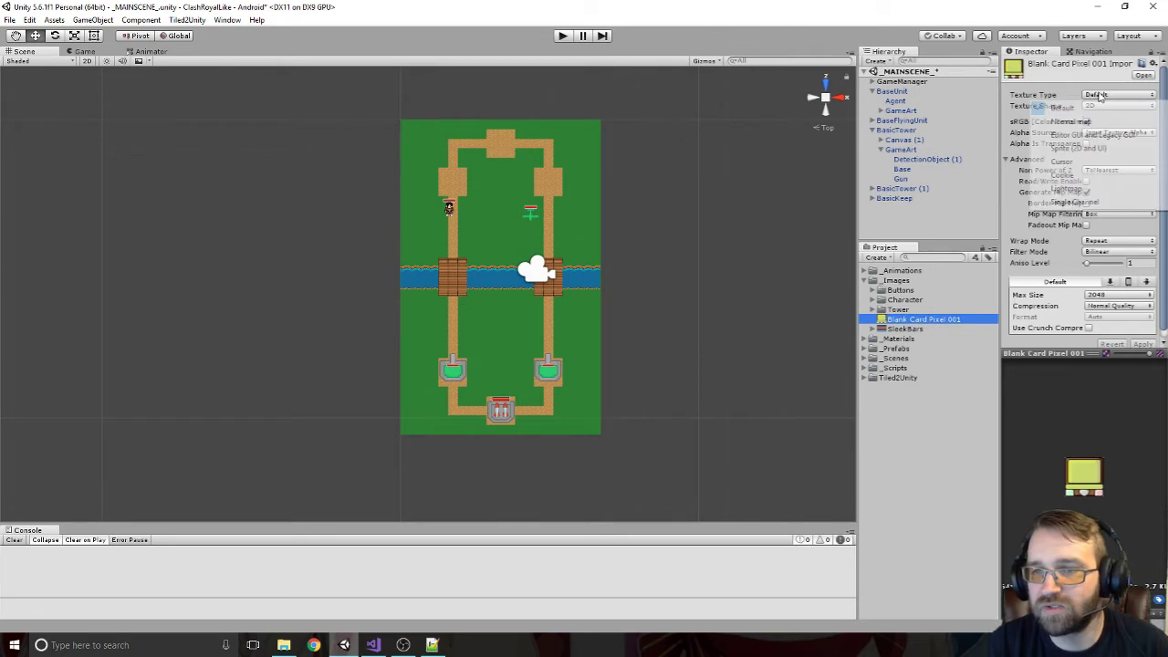
click(1086, 148)
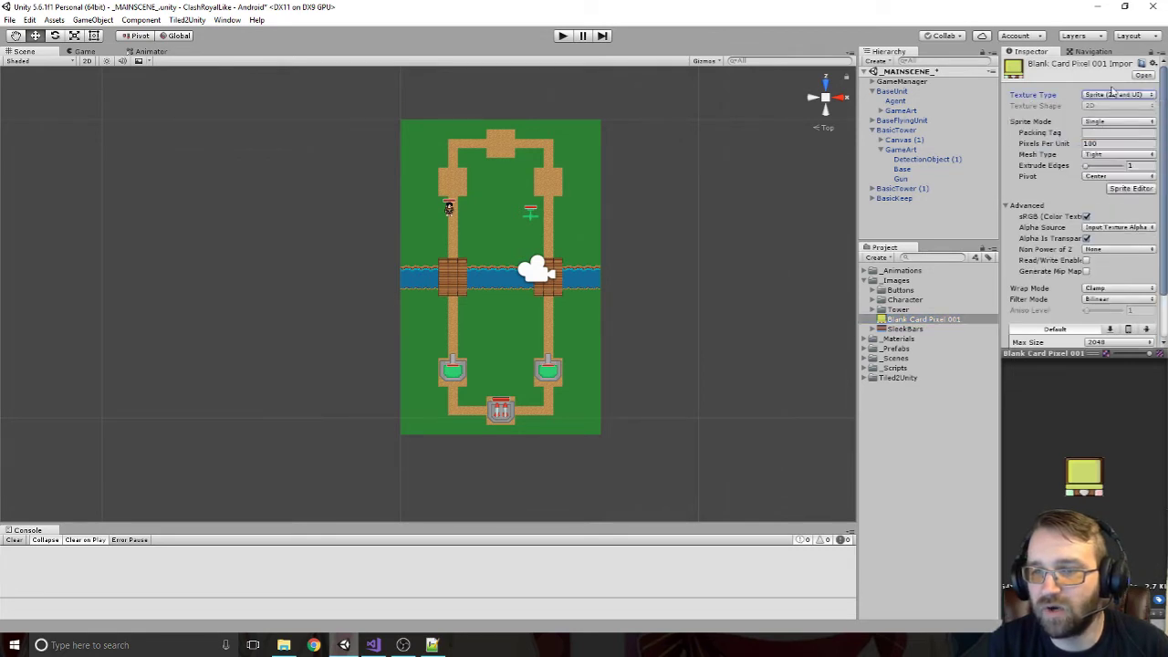
click(1103, 299)
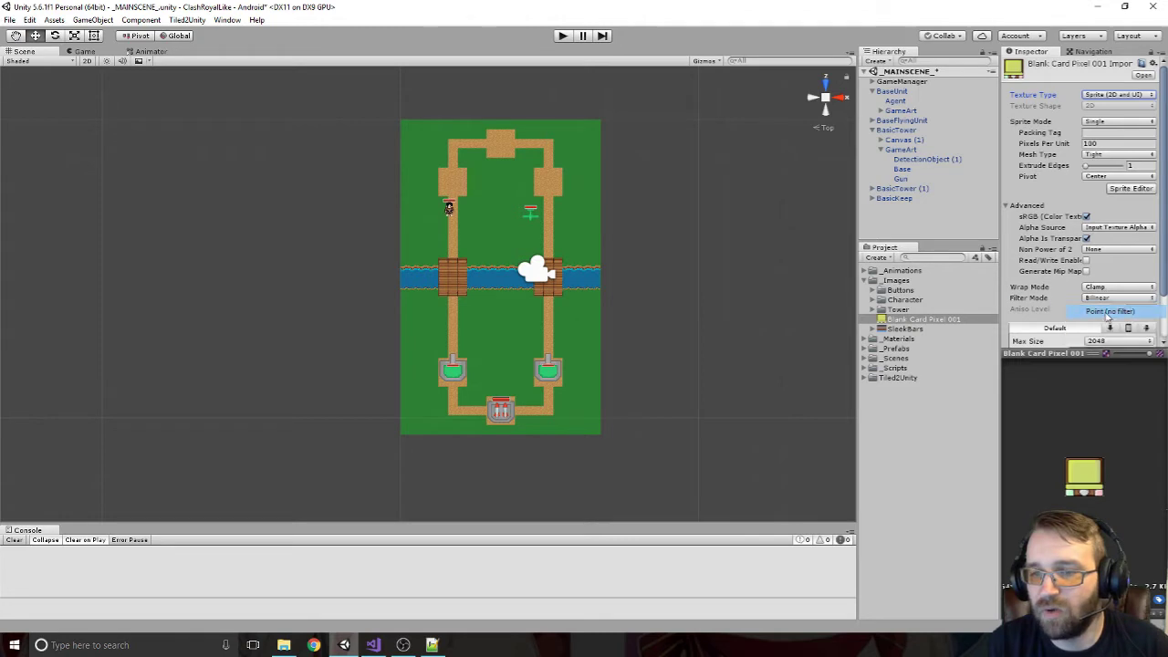
click(1107, 311)
scroll(1163, 256, down, 3)
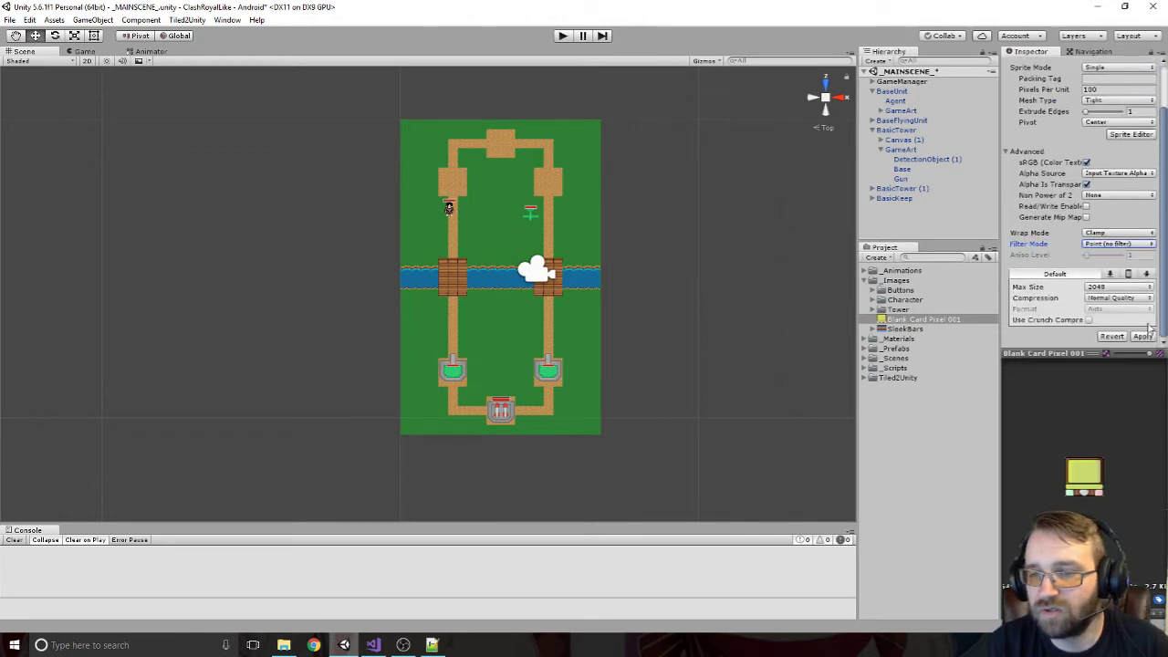
scroll(1128, 211, up, 3)
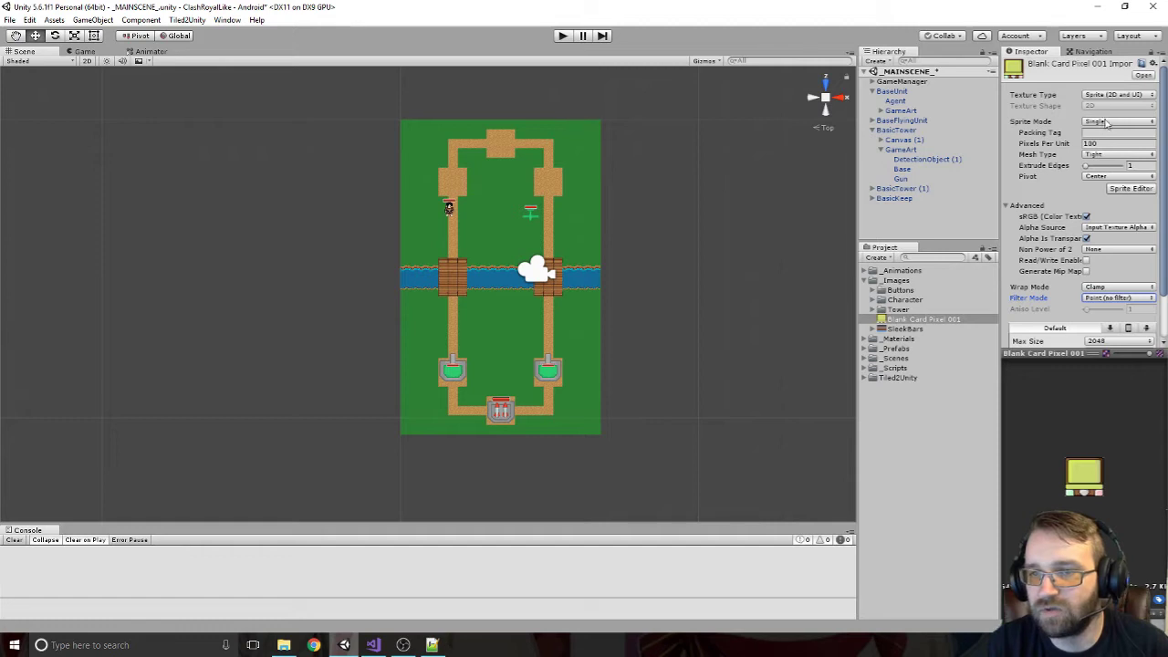
scroll(1095, 228, down, 3)
click(1140, 336)
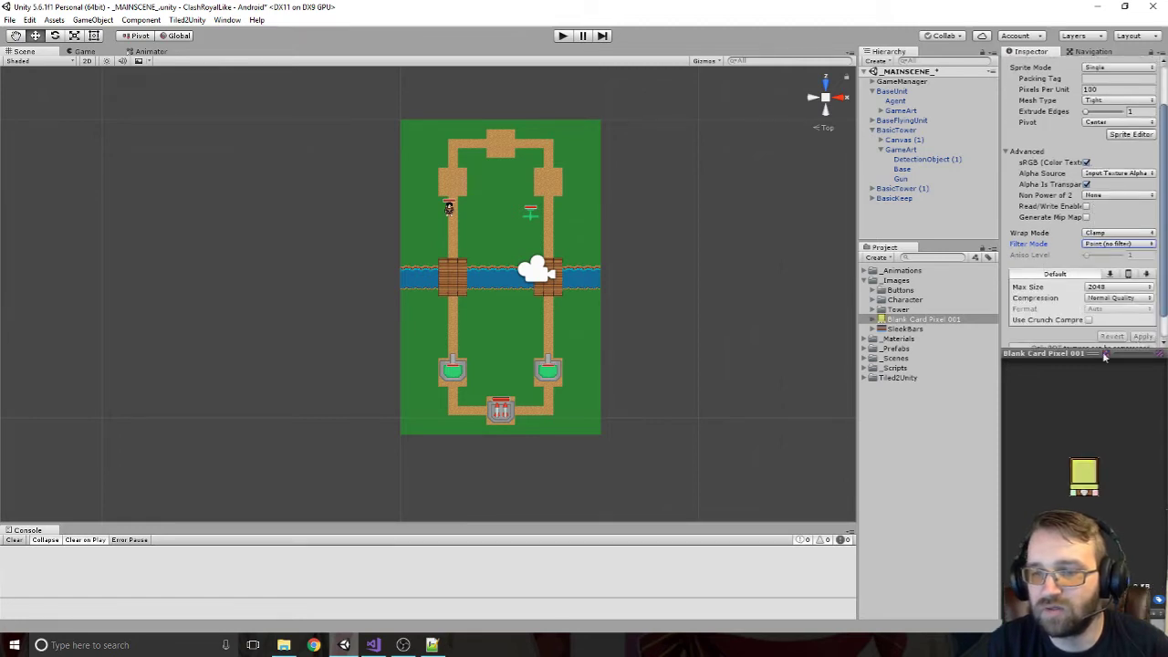
drag(1087, 354, 1086, 504)
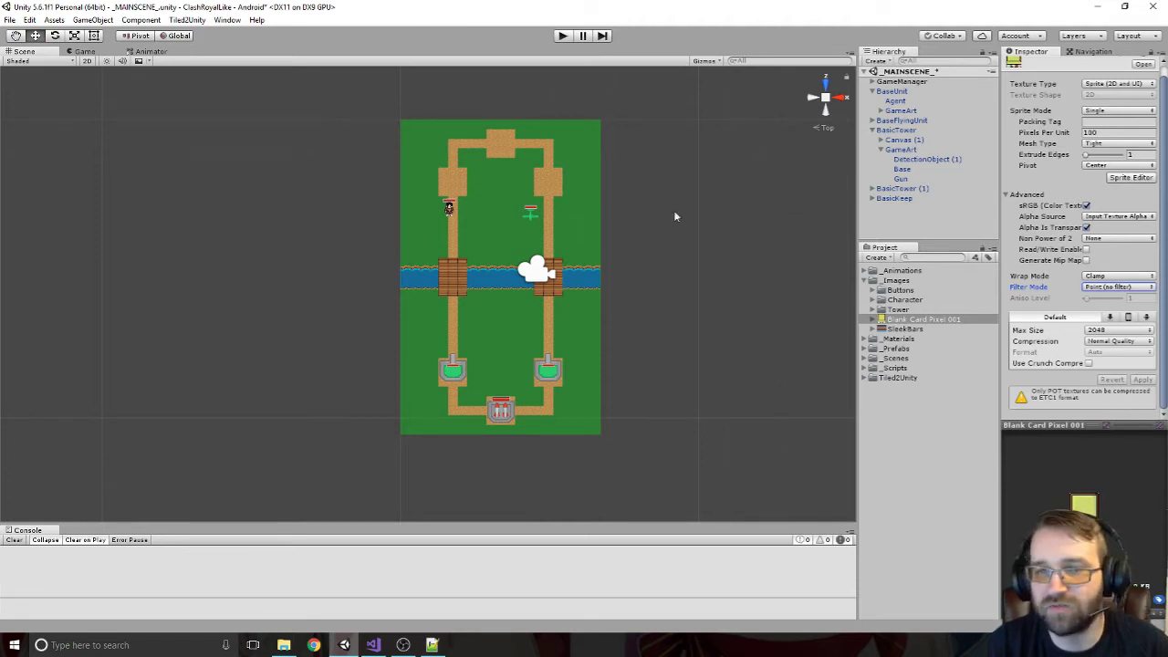
Play-test the scene briefly to view the map layout, and stop the game
click(562, 35)
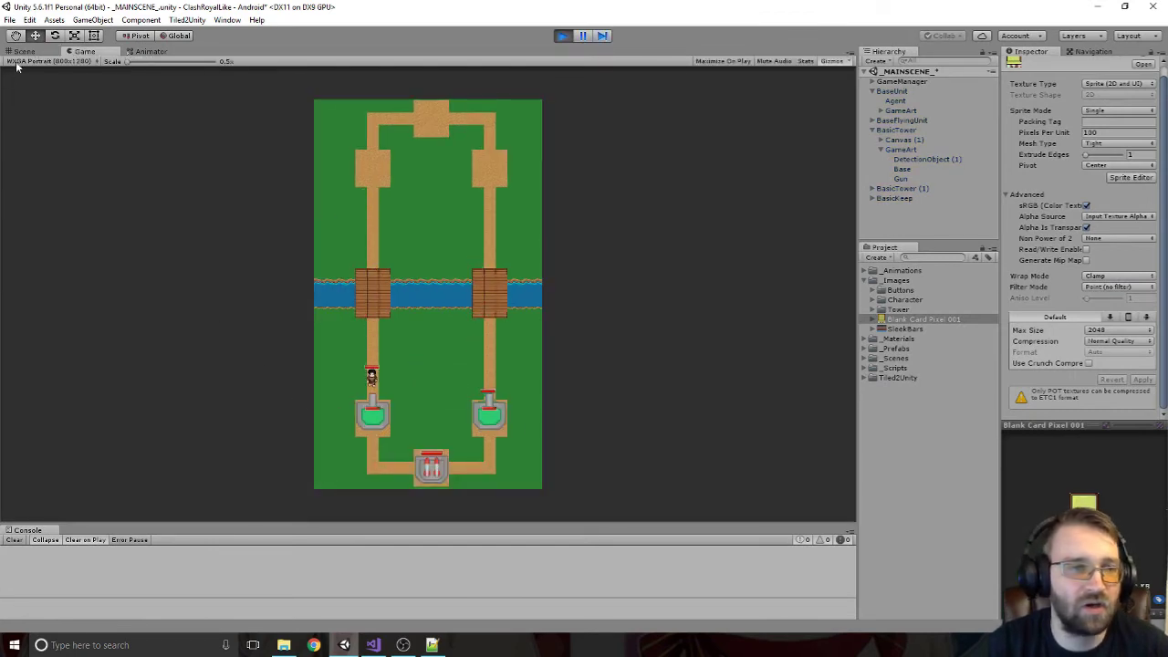
click(562, 35)
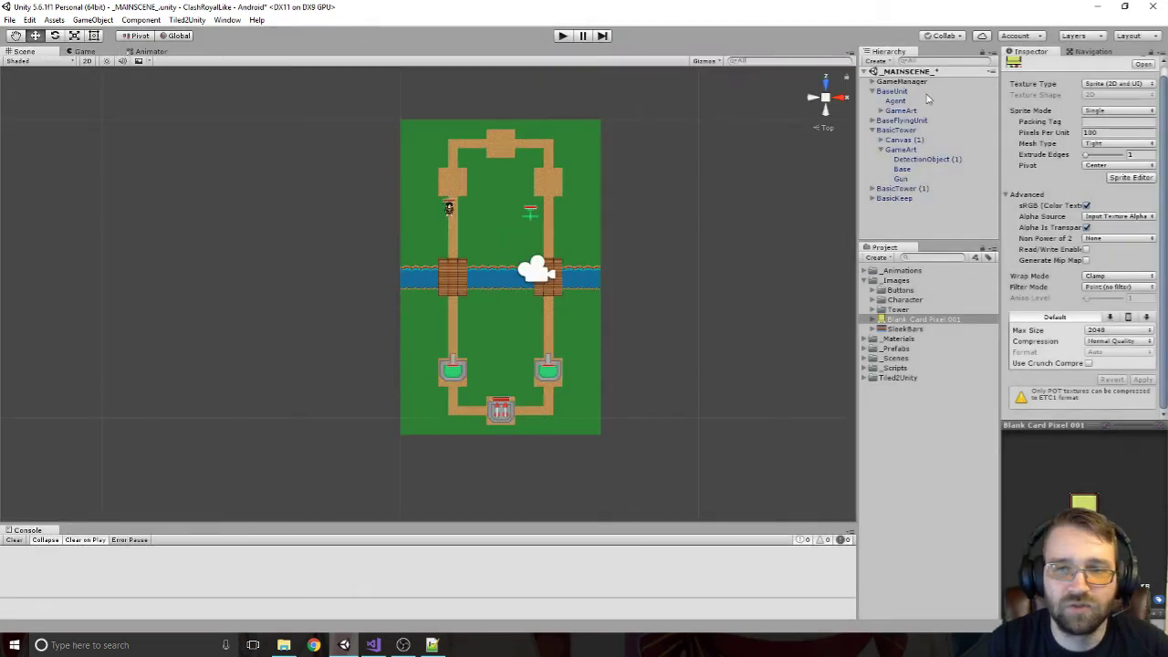
Select both the 2DWorld and 3DWorld objects inside GameManager
click(873, 82)
click(900, 92)
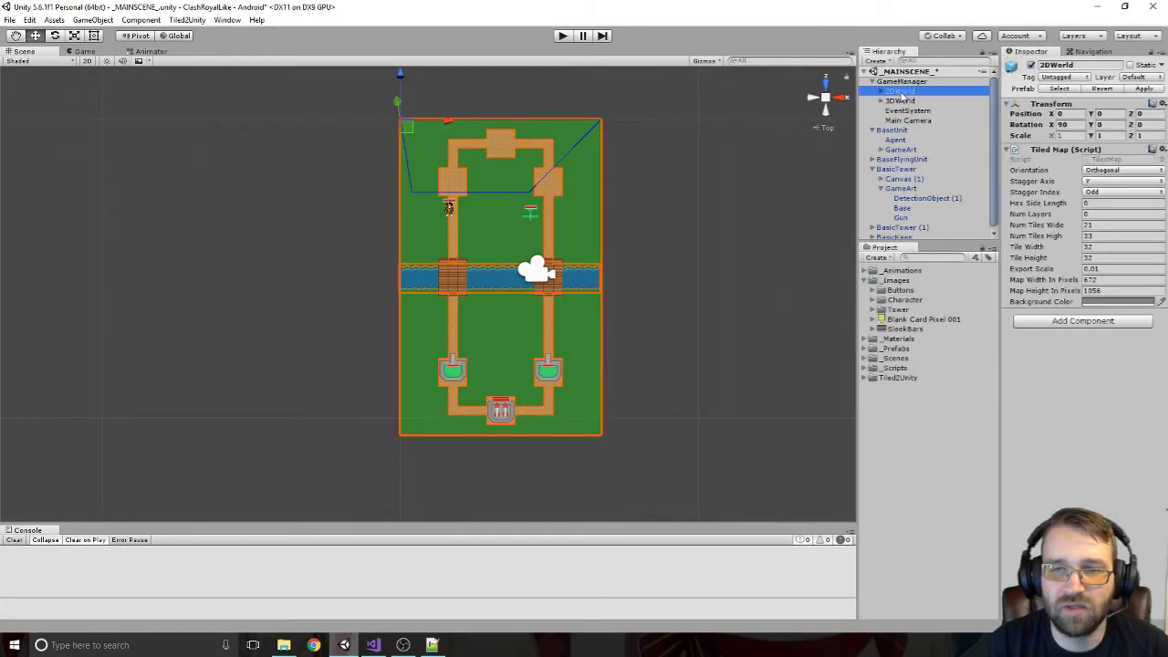
shift+click(899, 100)
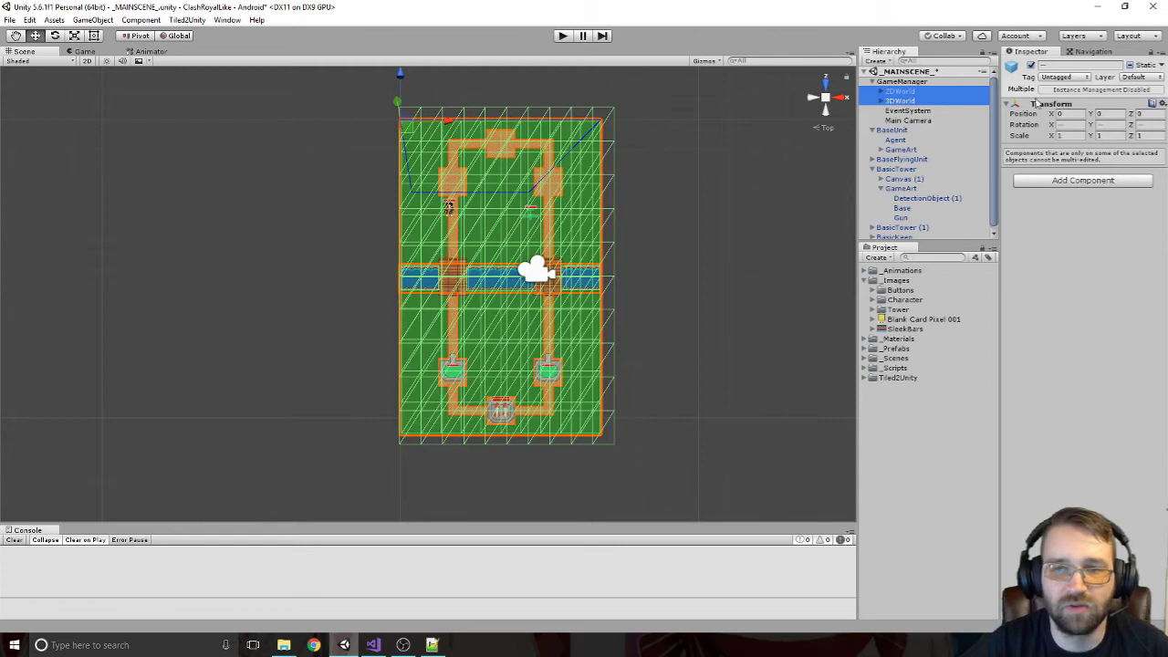
Try scaling both worlds down uniformly to about 0.7 in the scene, and undo the scaling
click(1074, 134)
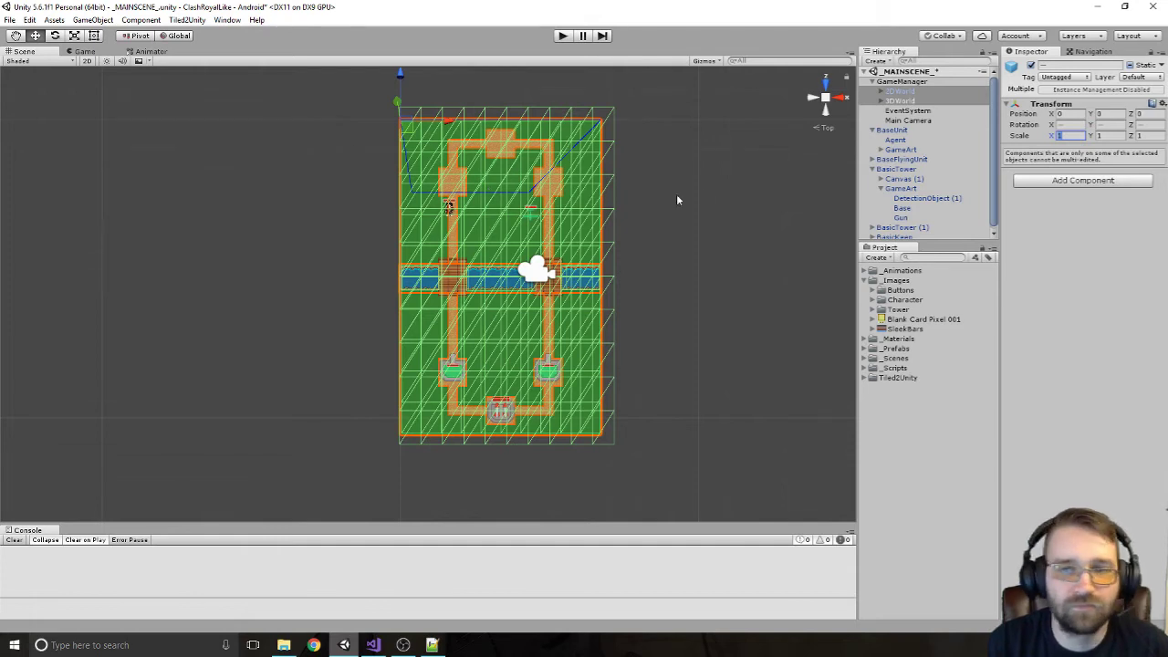
middle_drag(676, 199, 690, 194)
key(r)
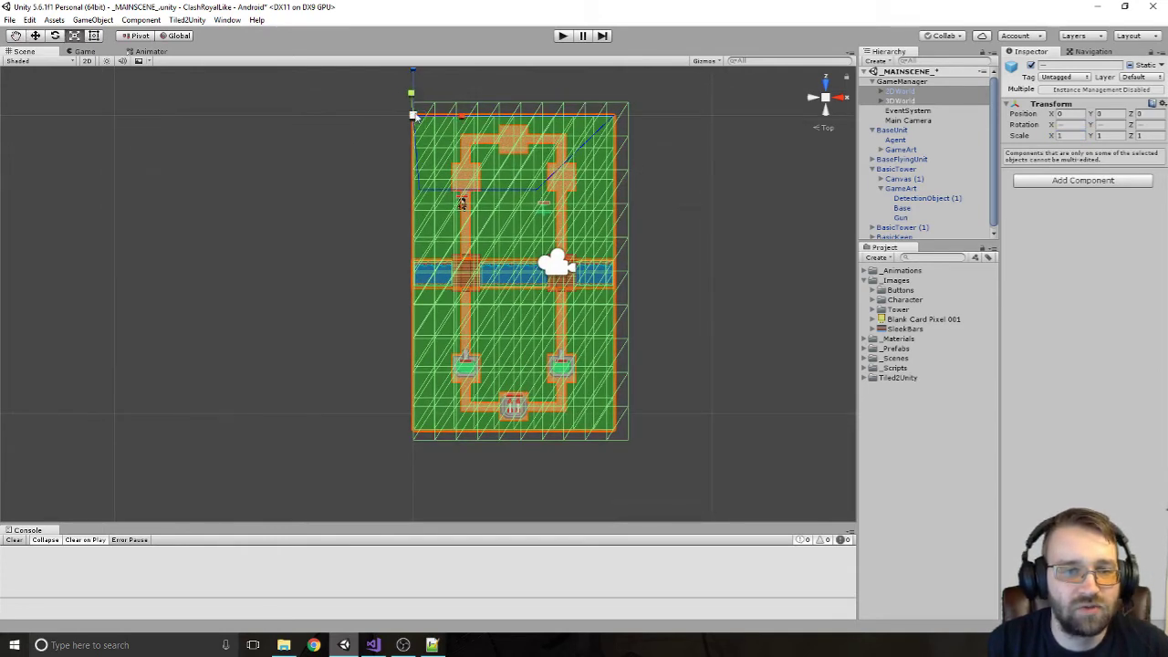
drag(412, 119, 407, 131)
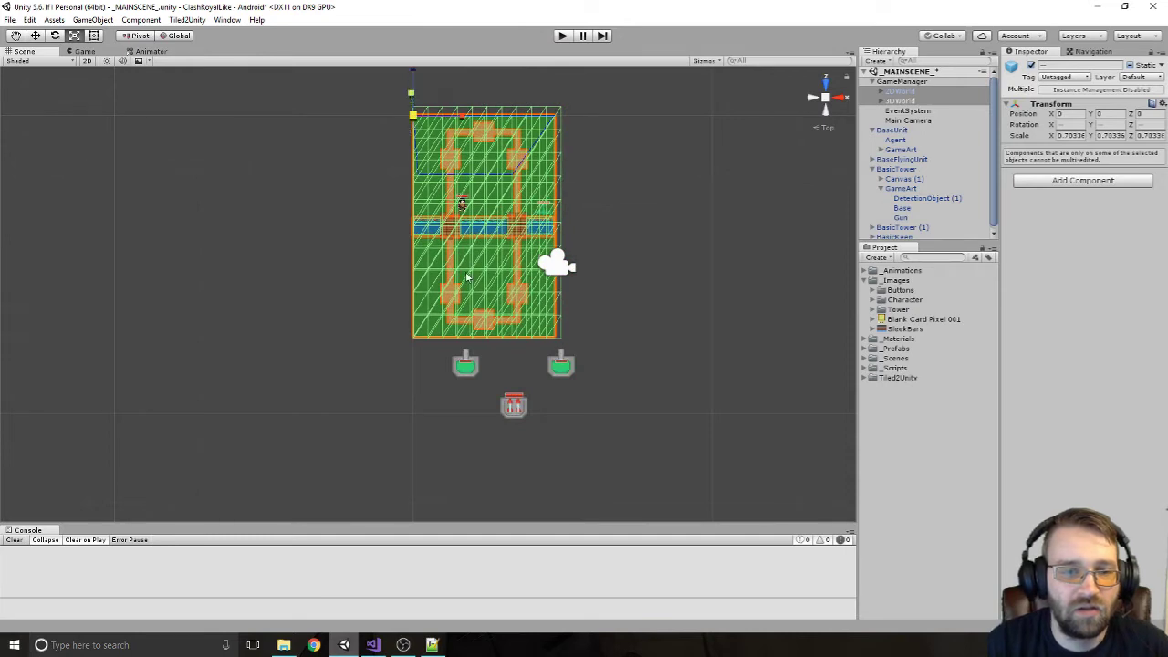
key(ctrl+z)
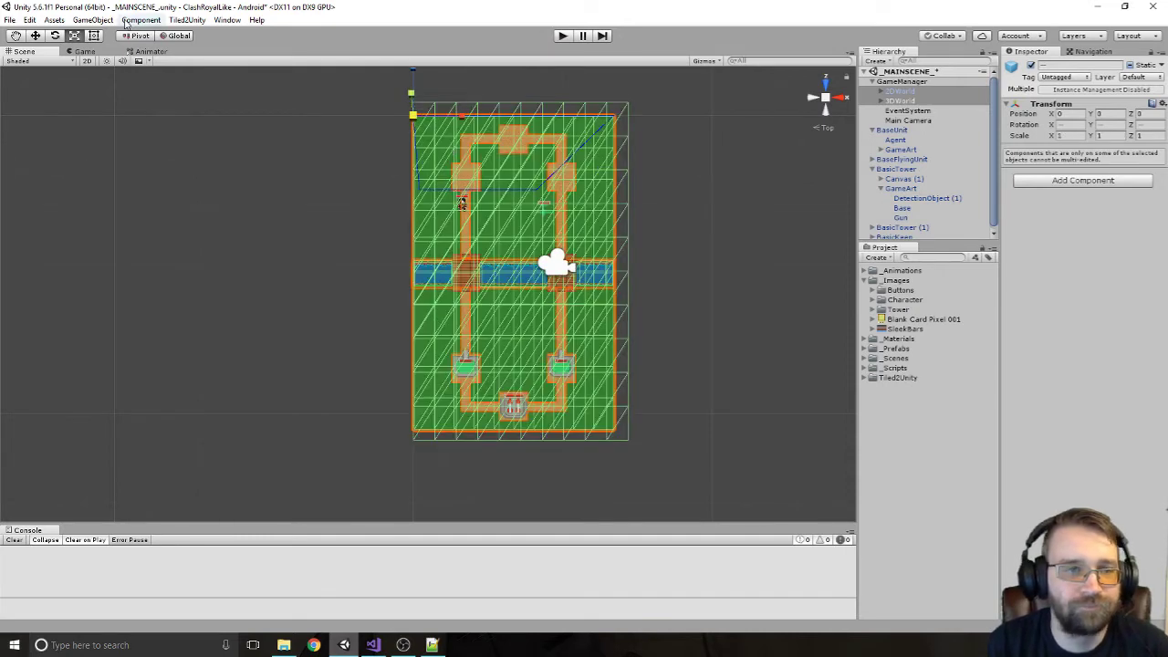
Set the X, Y and Z scale of both worlds to 0.5 while viewing the map through the game camera
click(90, 53)
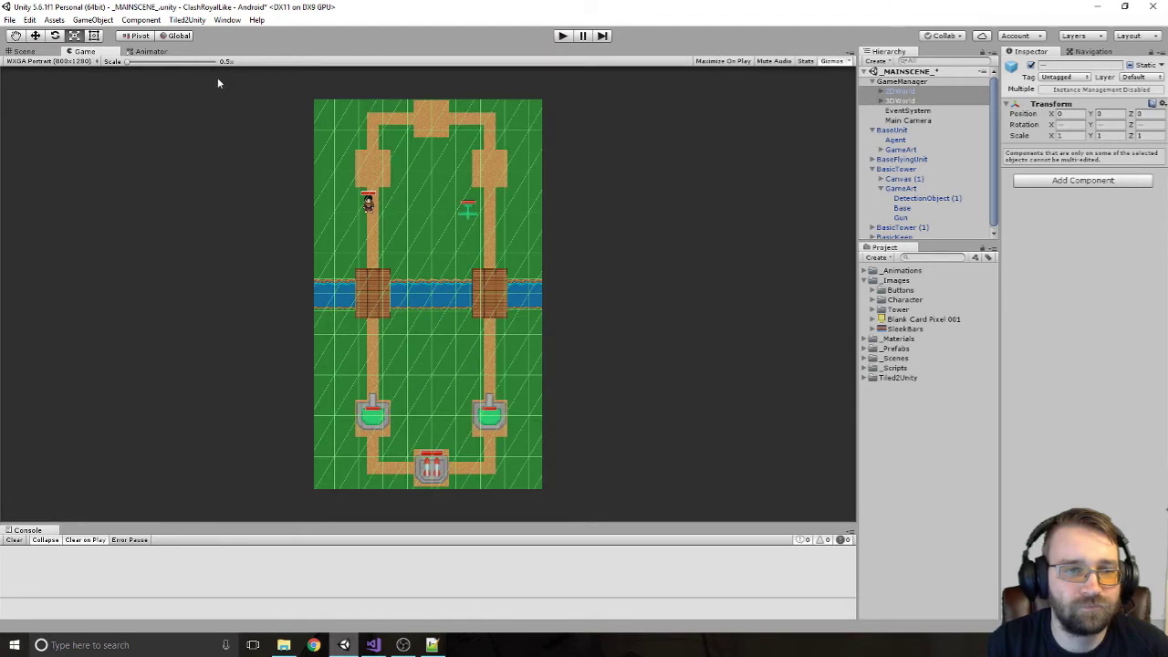
click(1062, 135)
text(0.5)
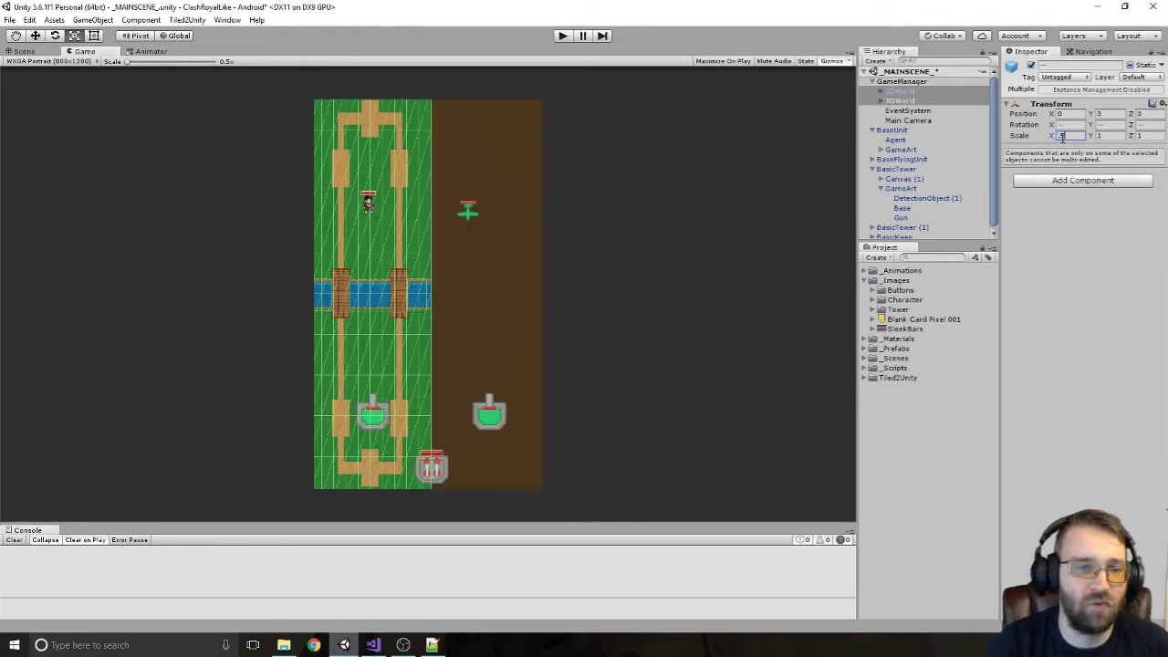
key(Tab)
key(Tab)
text(0.5)
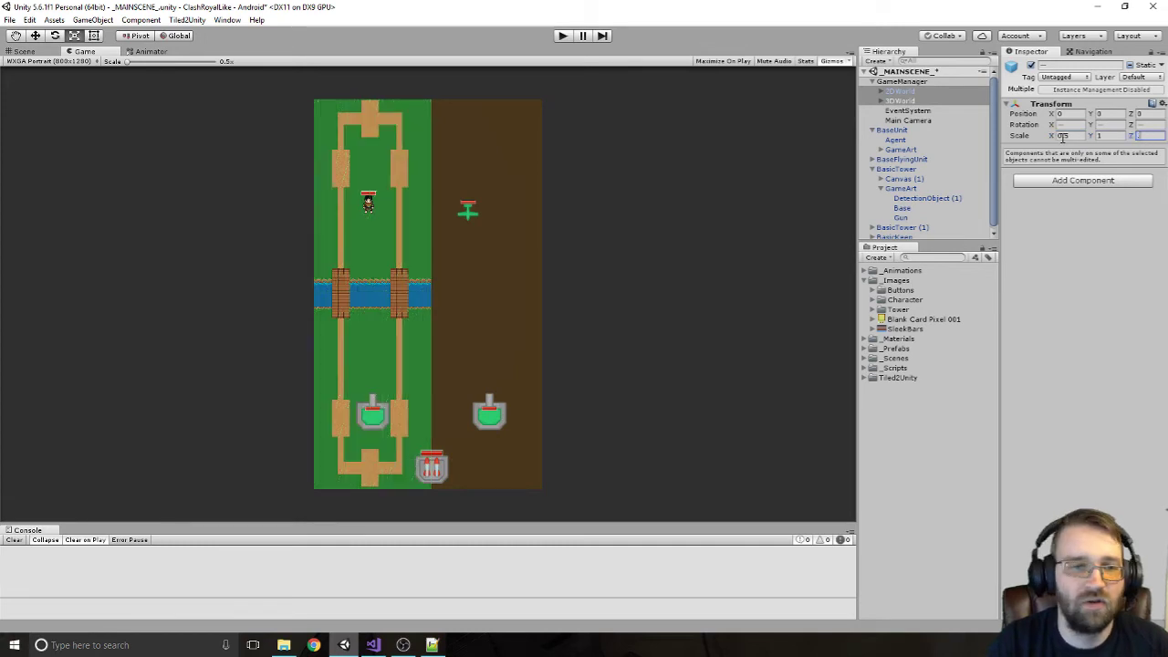
click(1108, 136)
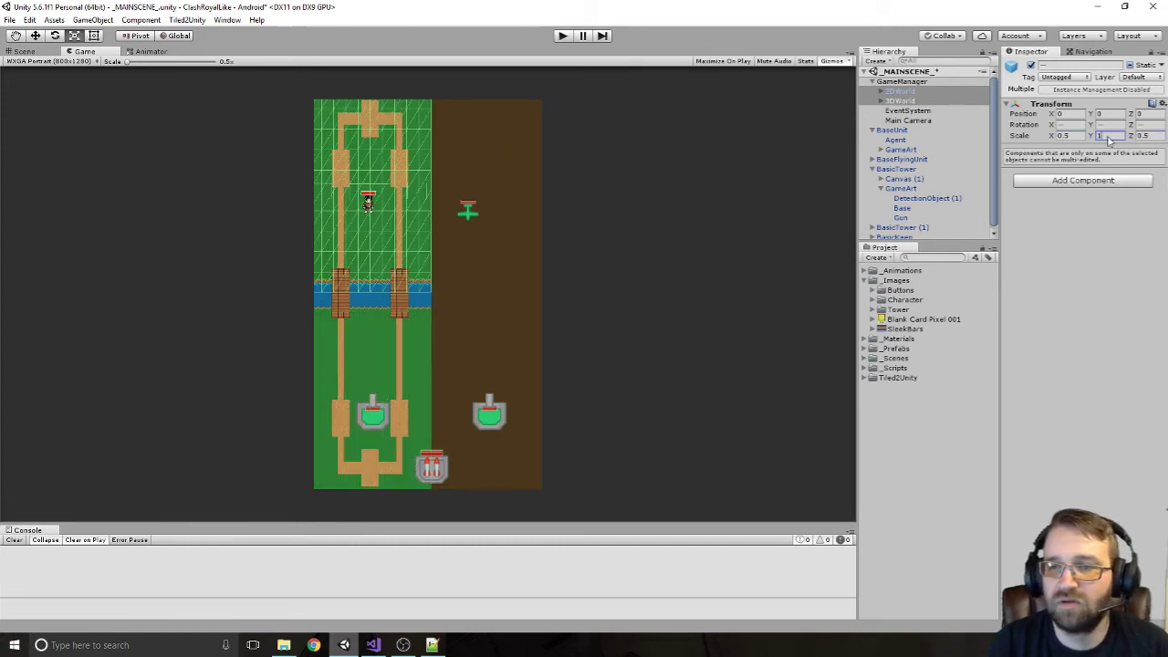
text(.5)
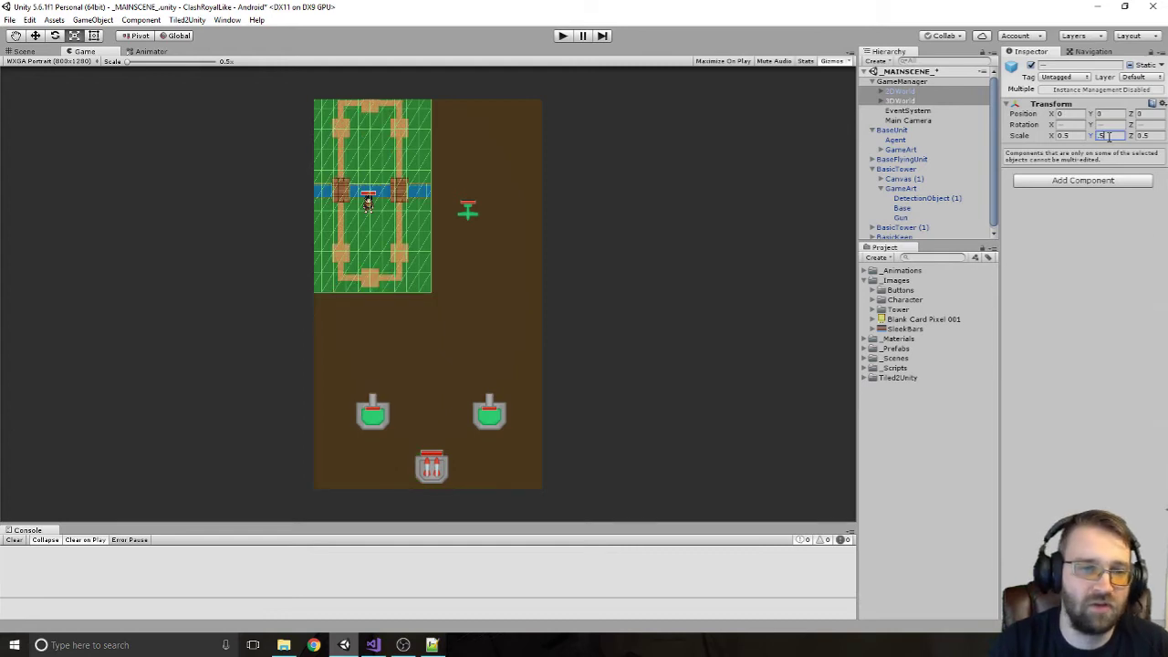
Set the X, Y and Z scale of 2DWorld and 3DWorld to 0.8
click(1075, 137)
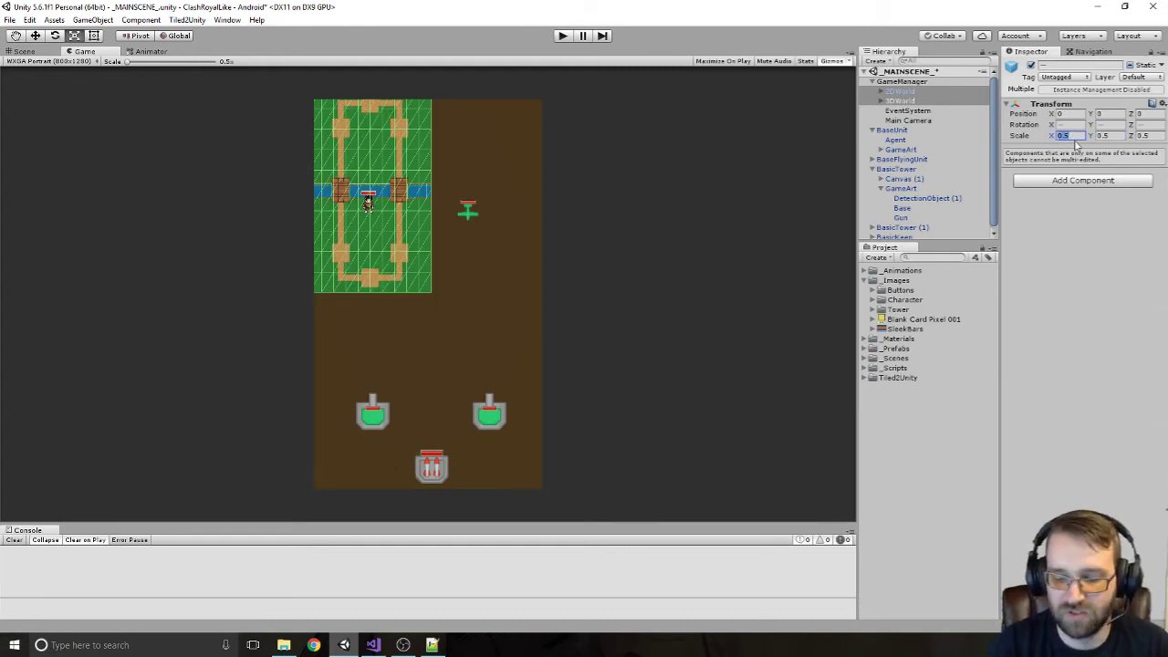
text(.8)
key(Tab)
text(.8)
key(Tab)
text(.8)
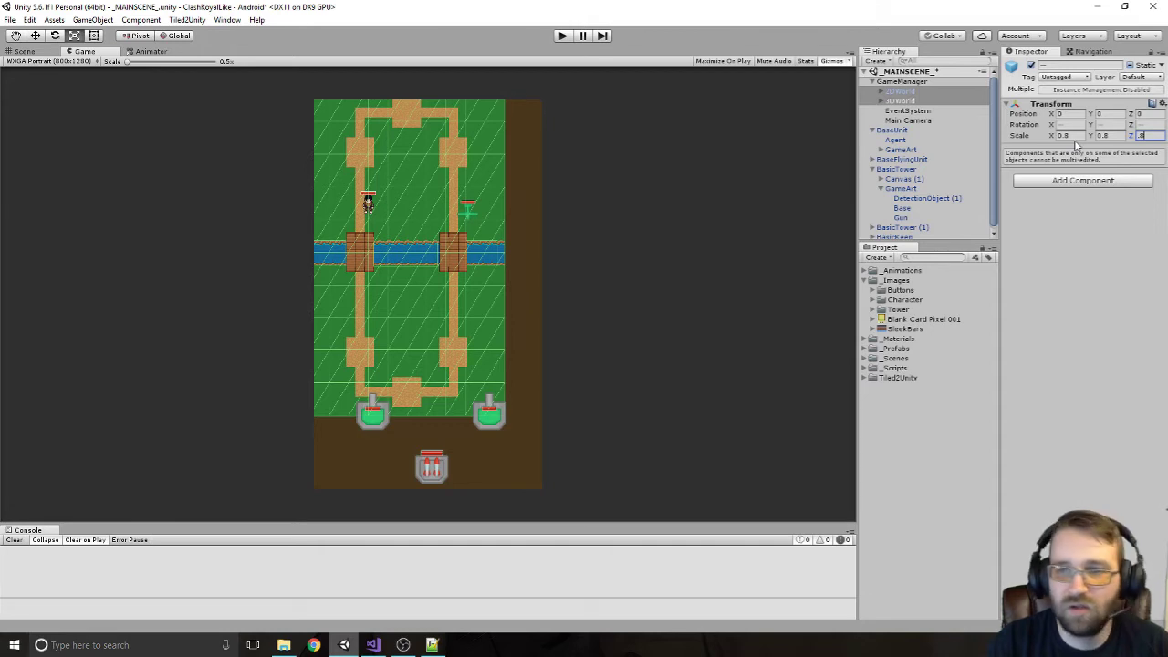
Set the X, Y and Z scale of 2DWorld and 3DWorld to 0.85
click(1075, 136)
text(0.85)
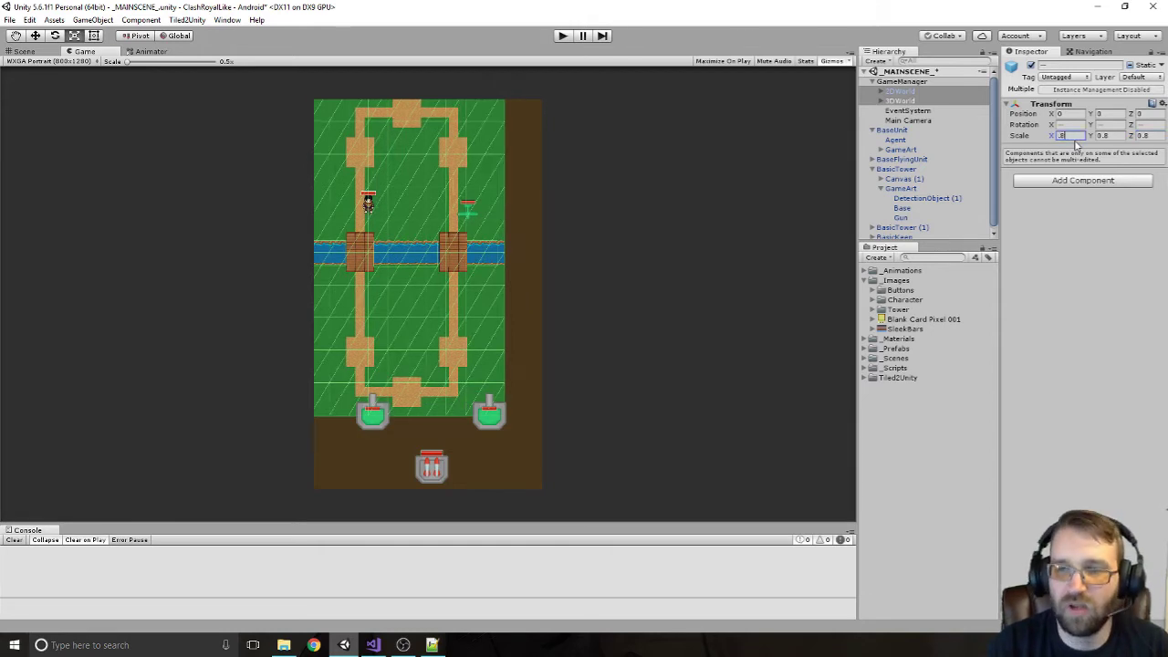
key(Tab)
text(0.85)
key(Tab)
text(0.85)
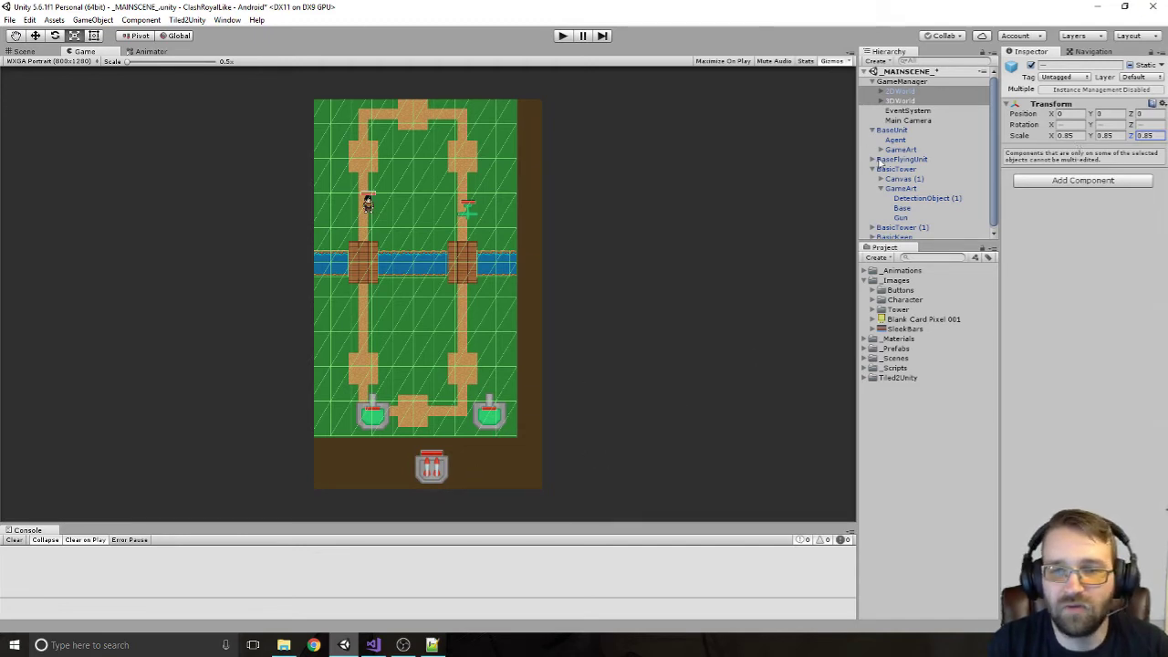
Collapse GameManager and create an empty game object at the scene's root level
click(873, 82)
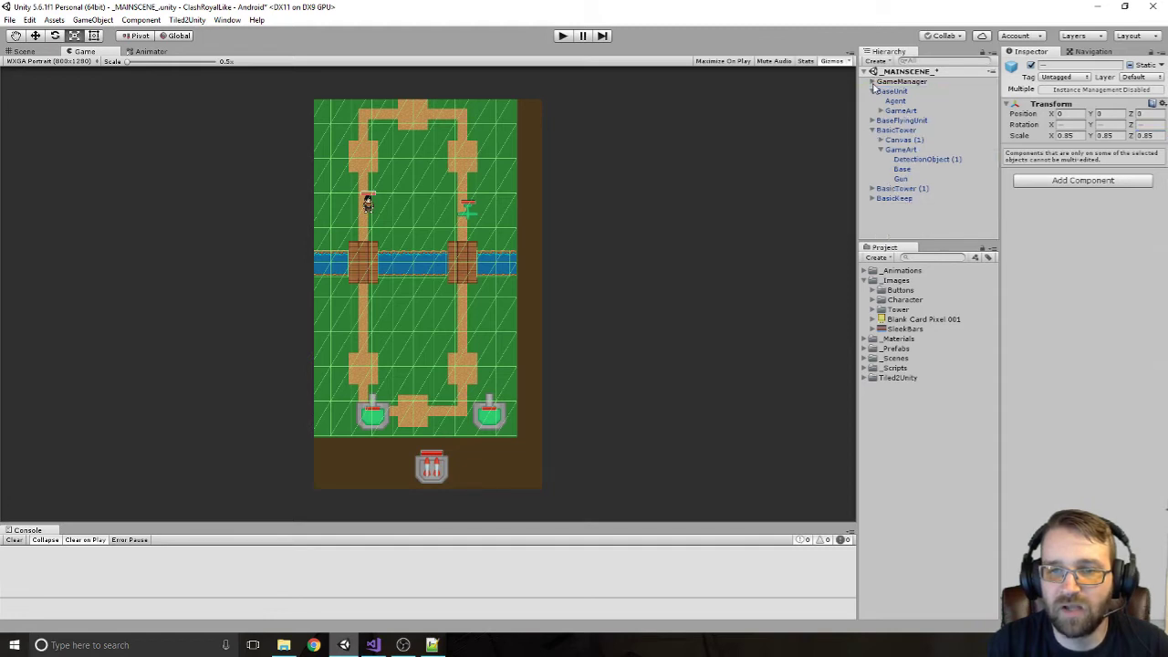
click(898, 216)
right_click(893, 220)
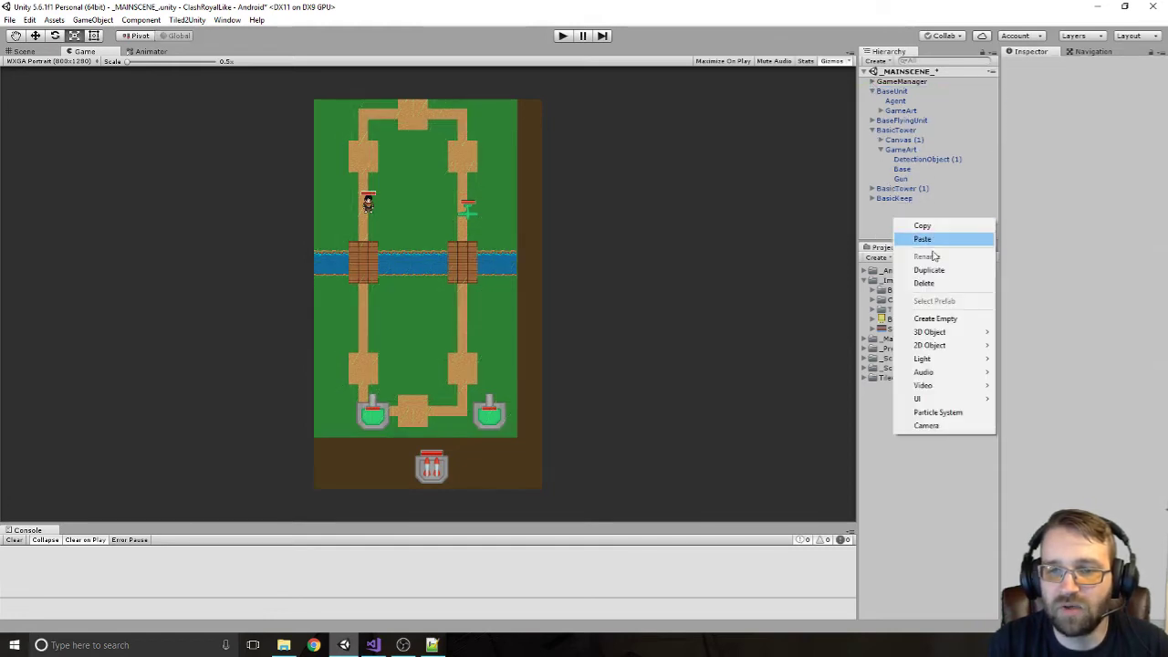
click(940, 319)
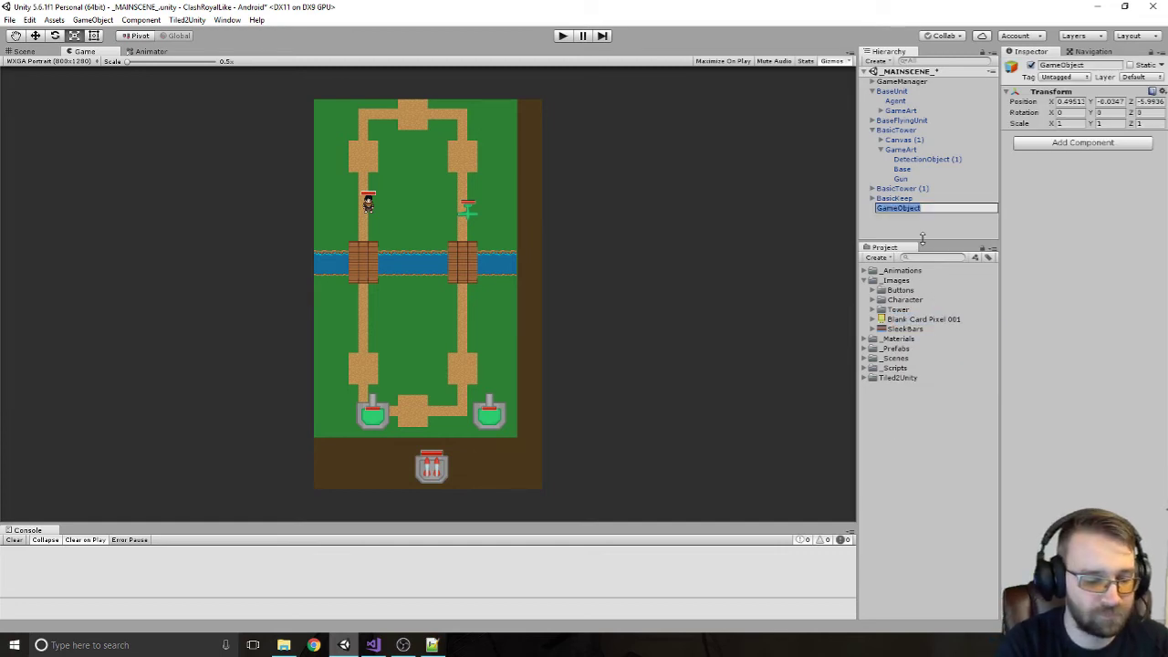
Name the new empty object Structures and make BasicTower, BasicTower (1) and BasicKeep its children
text(Str)
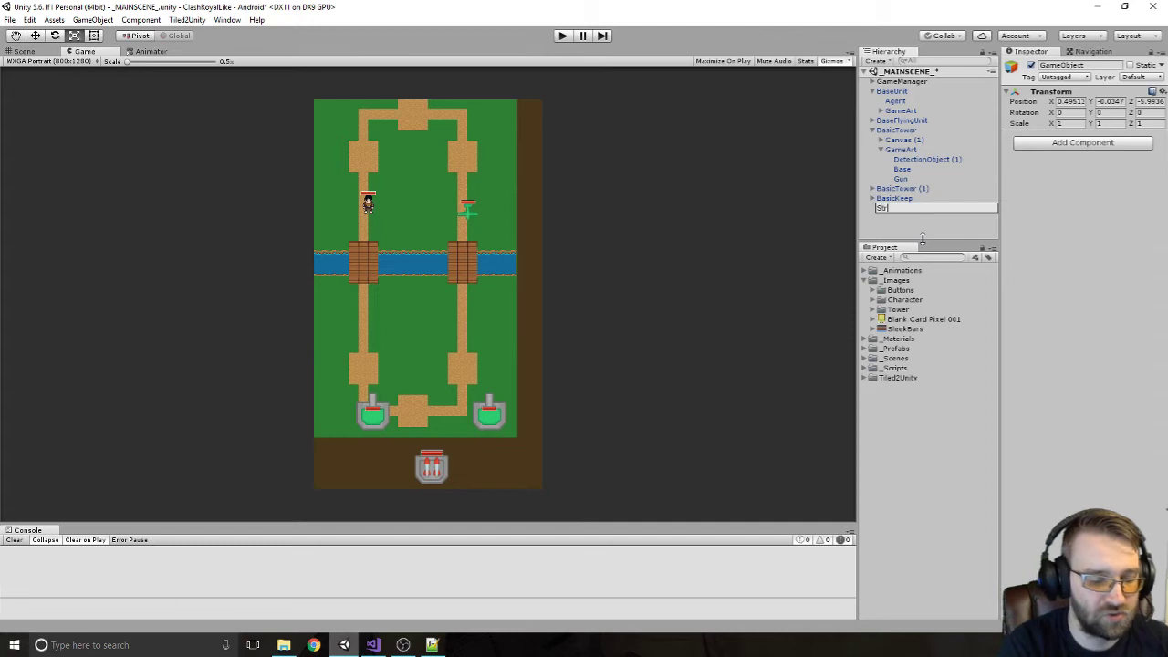
text(uctures)
key(Return)
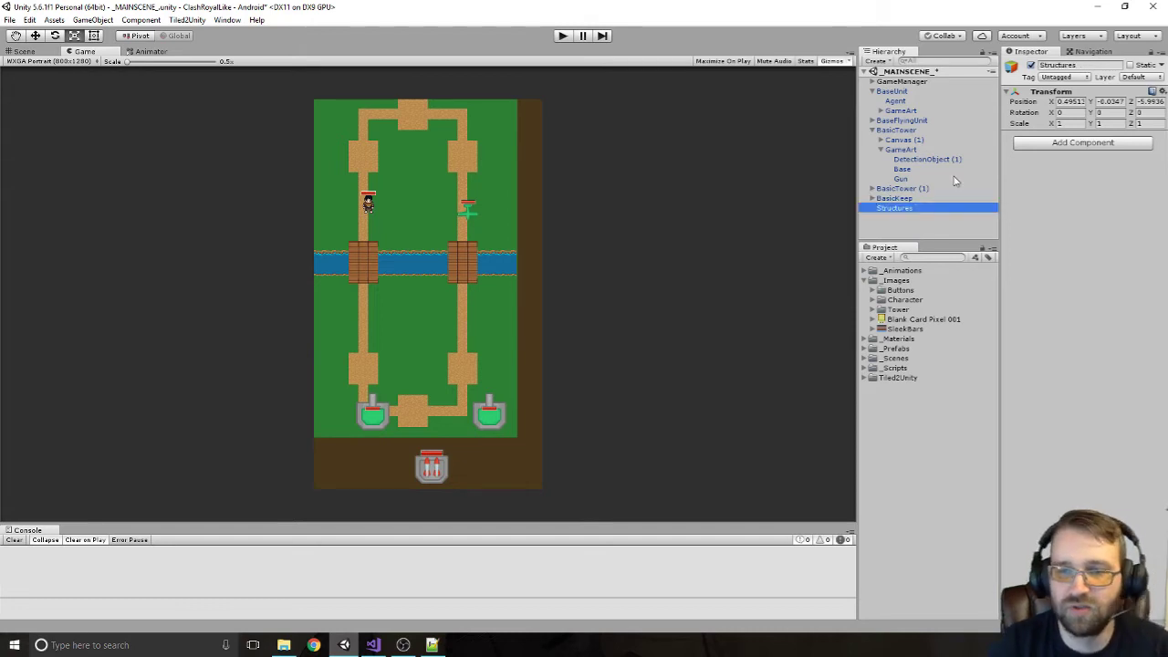
click(873, 130)
click(892, 131)
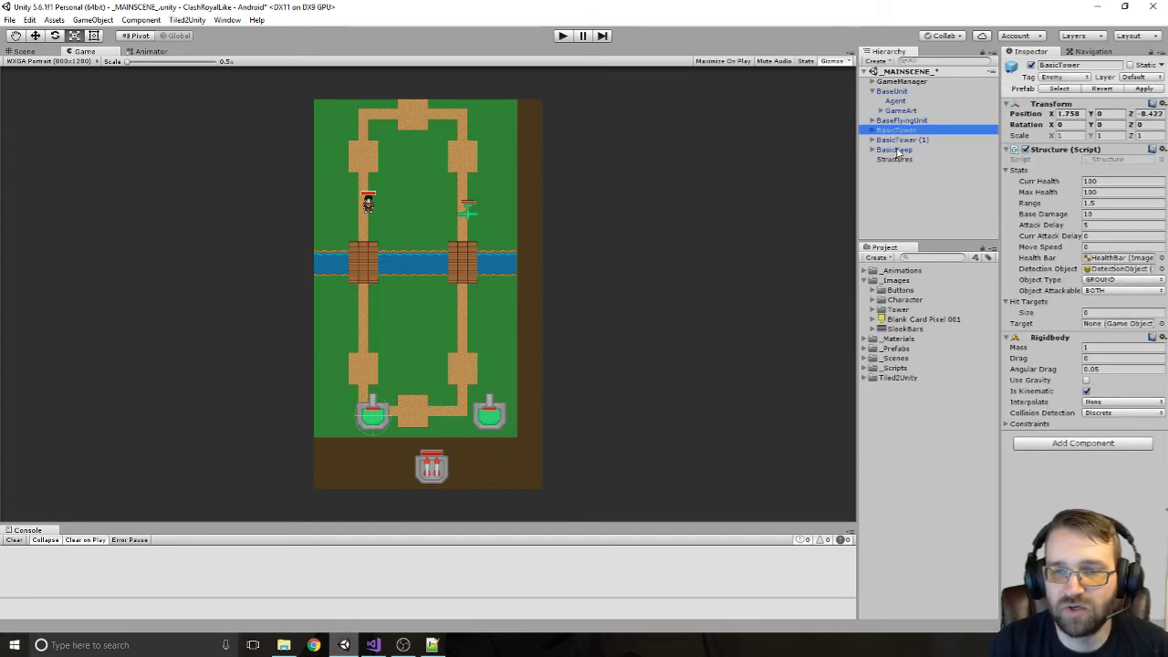
shift+click(897, 150)
mouse_move(897, 151)
mouse_down()
mouse_move(915, 138)
mouse_move(898, 160)
mouse_up()
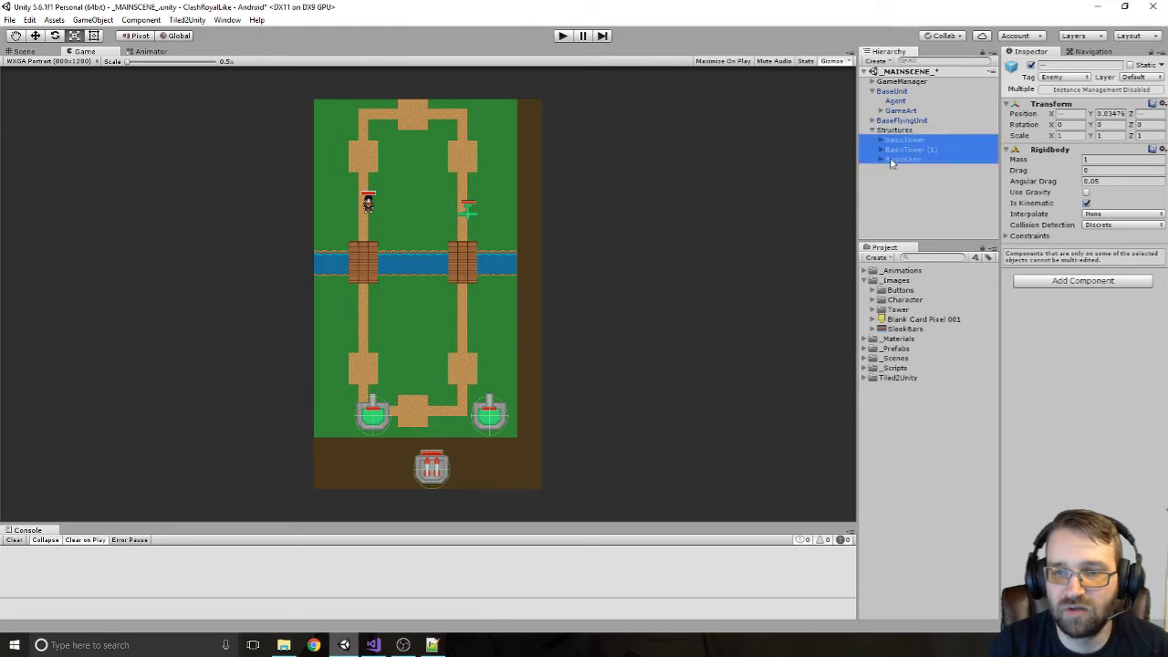
Create another empty game object at the scene's root level and name it Units
click(903, 201)
right_click(904, 196)
click(944, 295)
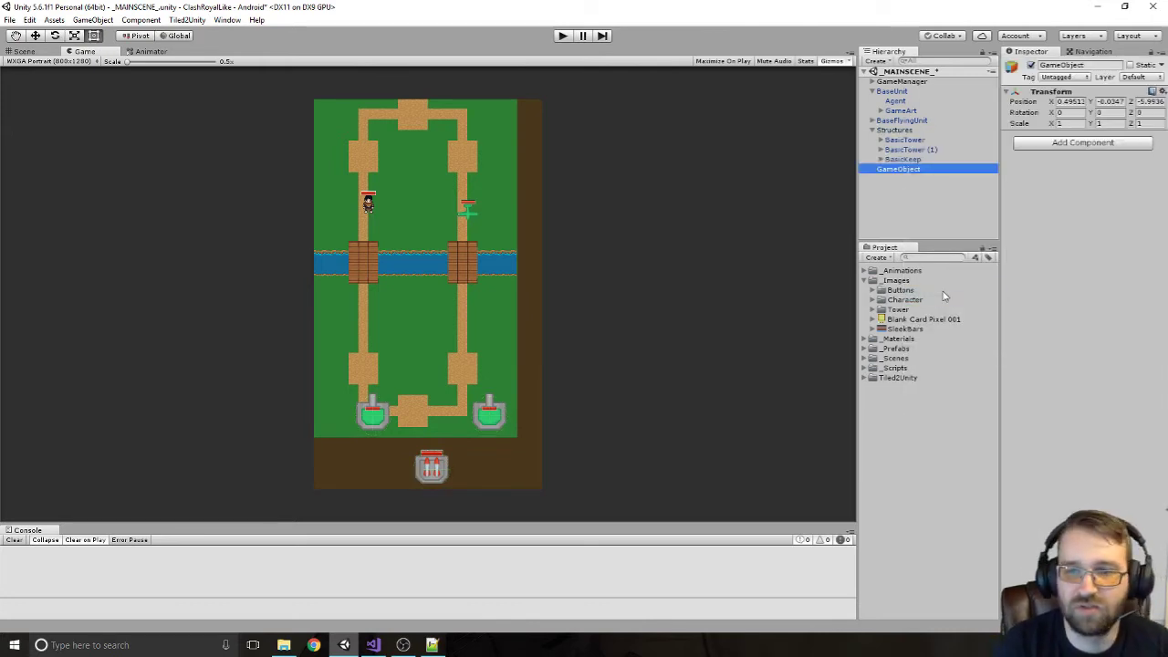
click(1079, 65)
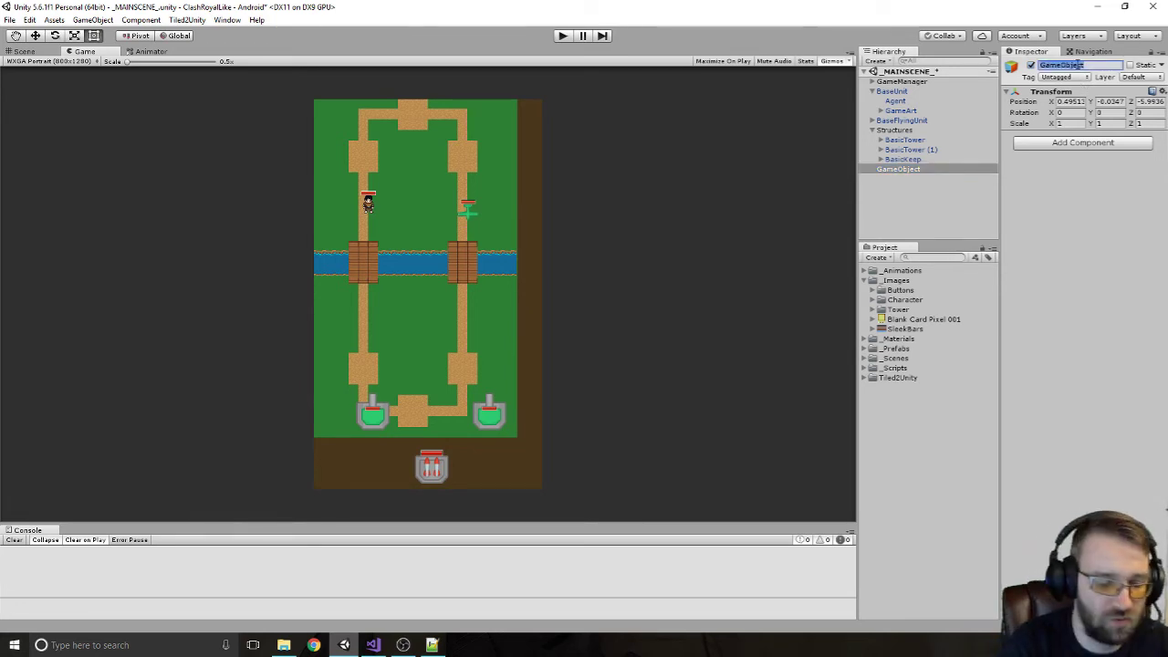
text(Units)
key(Return)
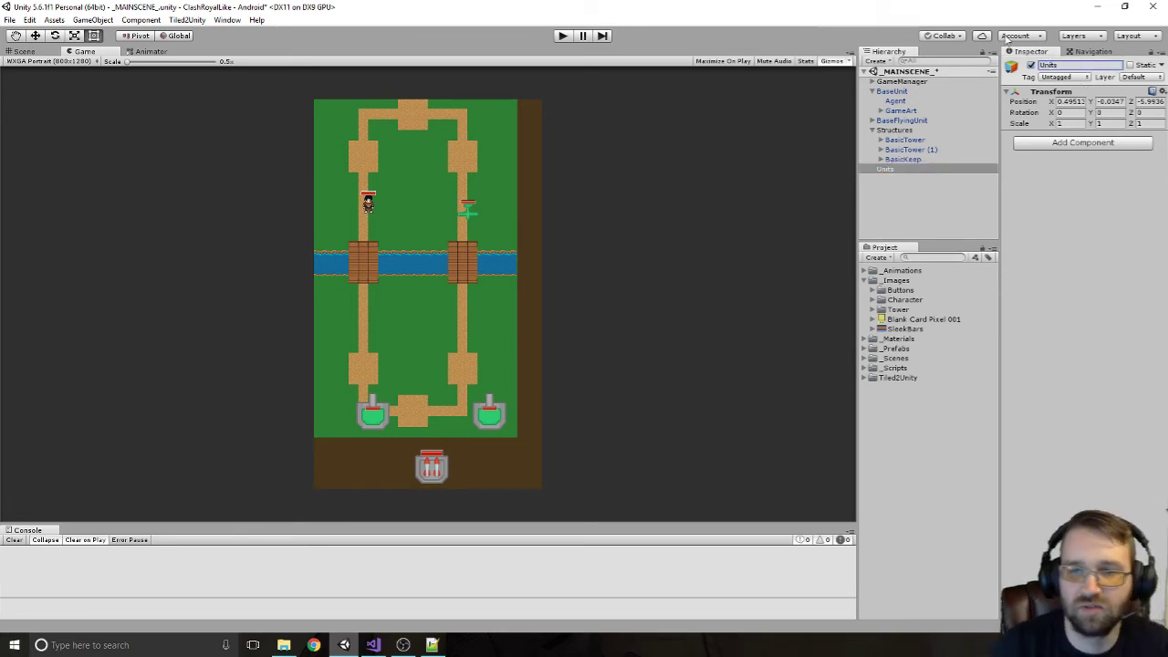
Make BaseUnit and BaseFlyingUnit children of Units, and collapse the Units and Structures groups
click(904, 94)
ctrl+click(899, 121)
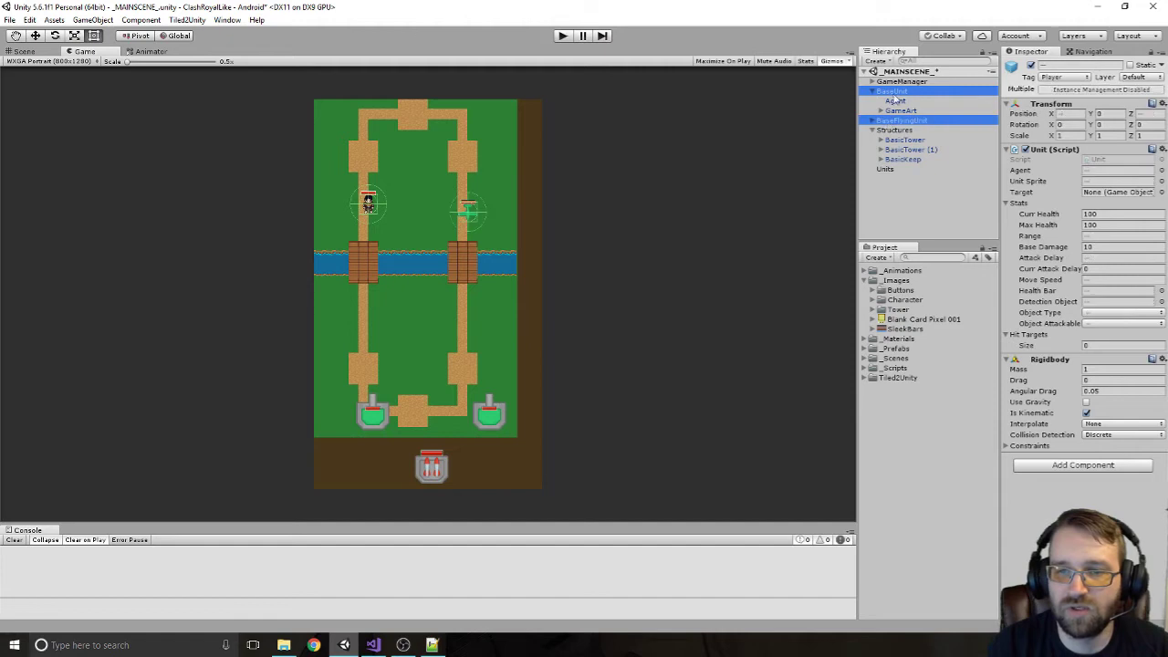
drag(899, 121, 896, 171)
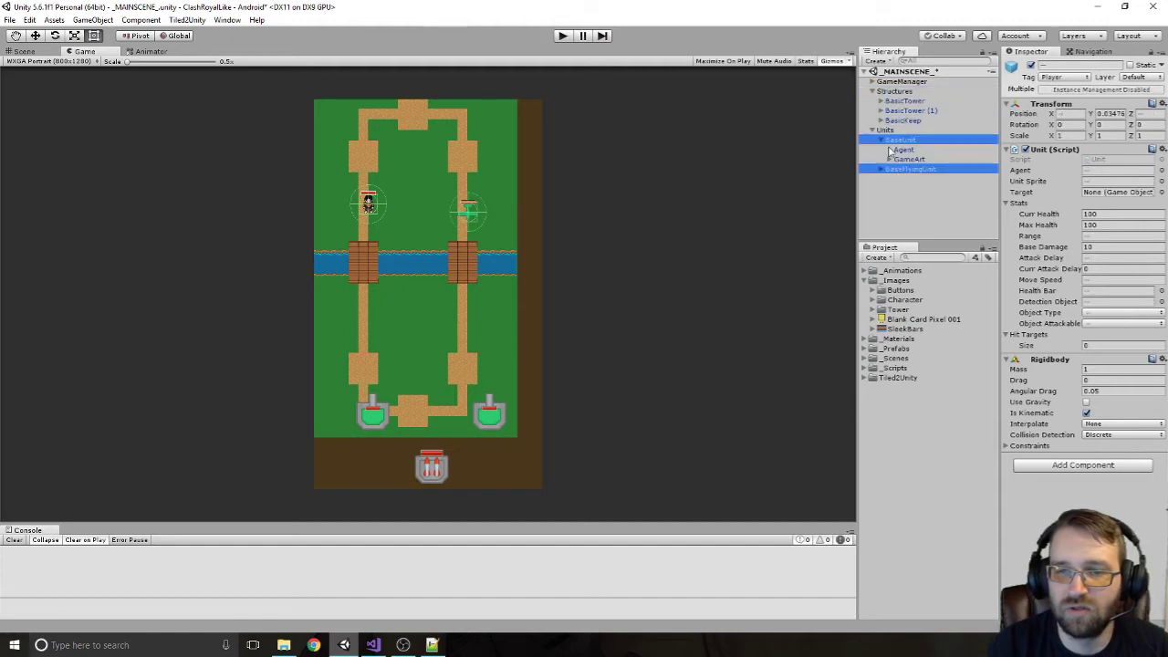
click(872, 130)
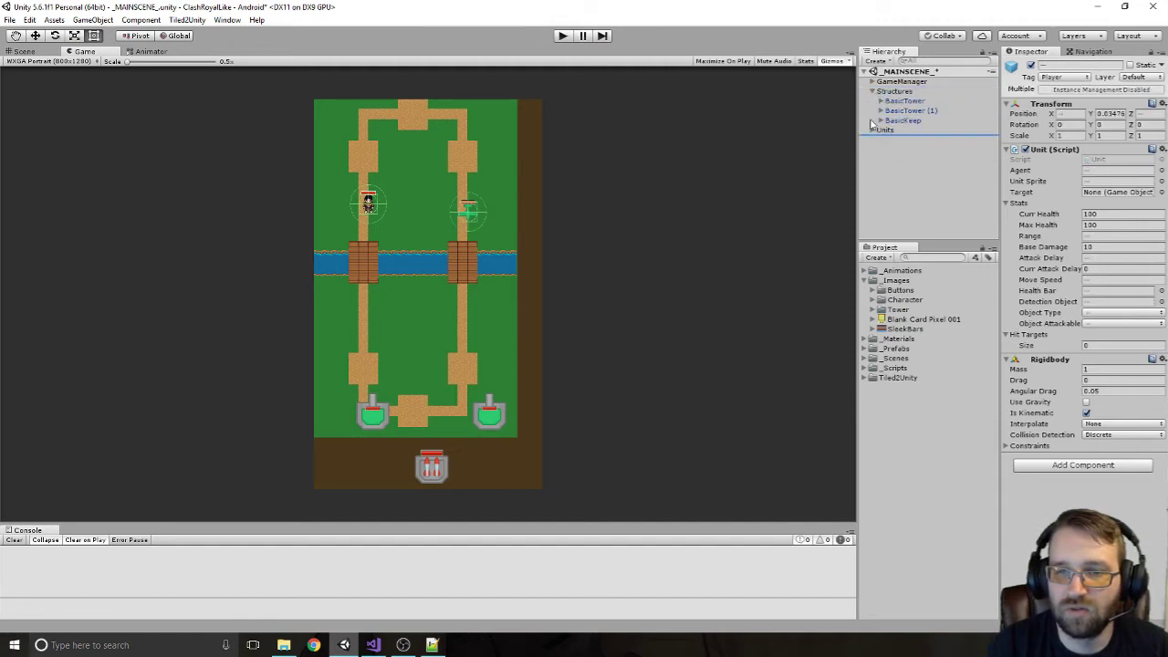
click(872, 92)
Set the X, Y and Z position of Structures to 0
click(917, 92)
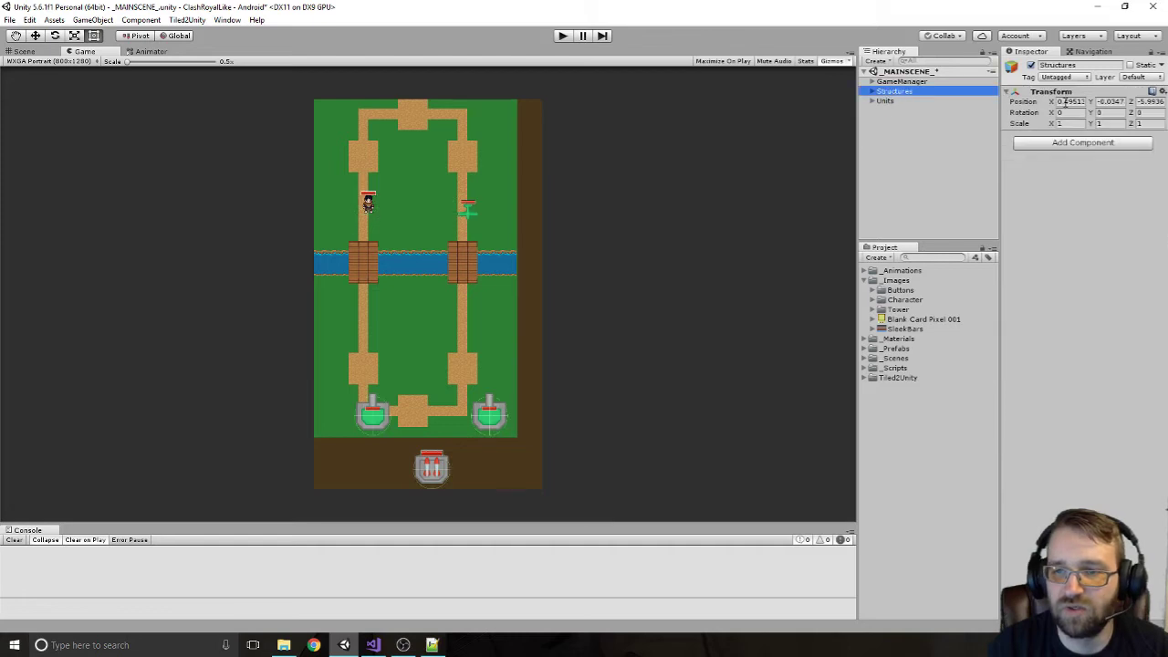
click(1063, 101)
text(0)
key(Tab)
text(0)
key(Tab)
text(0)
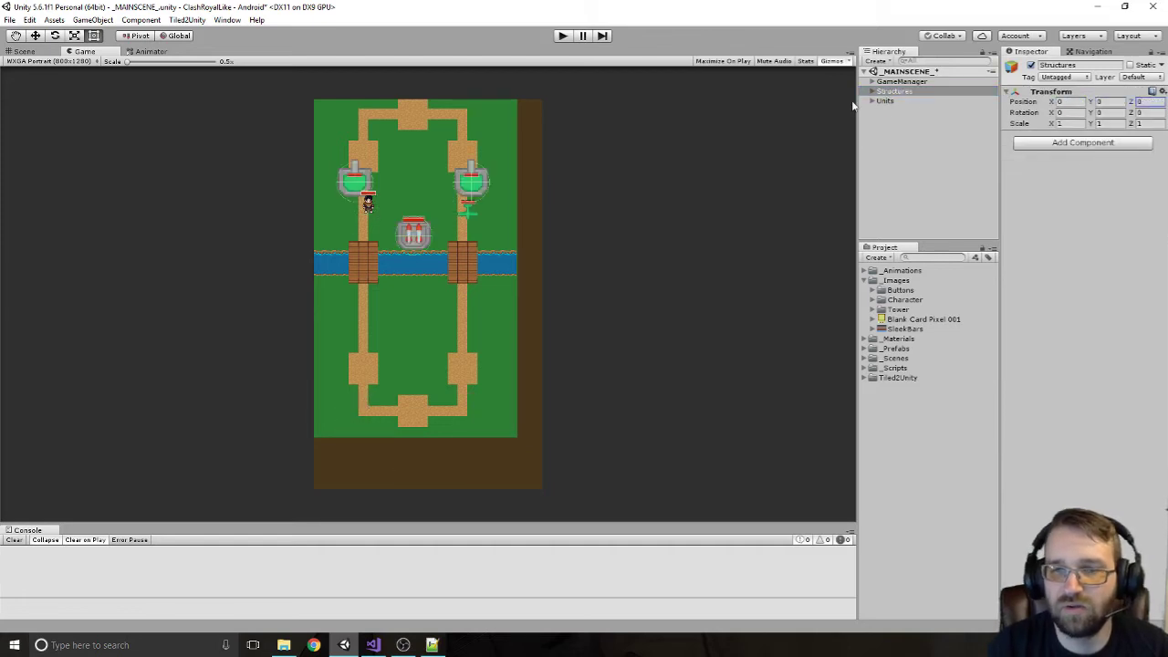
Set the X, Y and Z position of Units to 0
click(885, 100)
click(1074, 101)
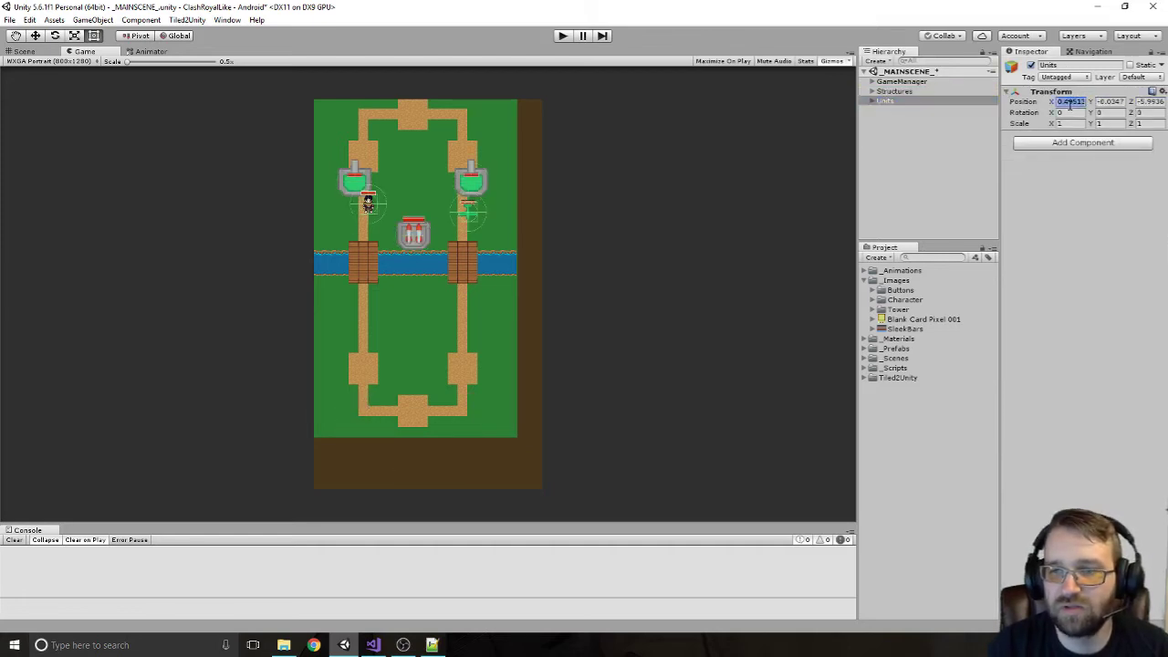
text(0)
key(Tab)
text(0)
key(Tab)
text(0)
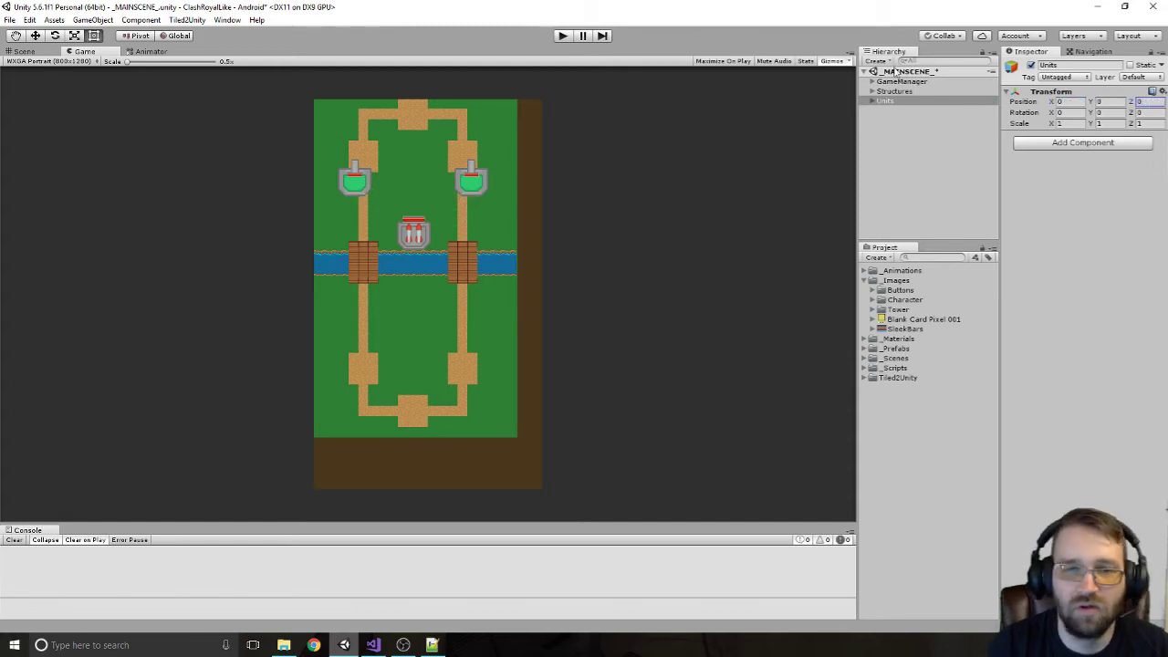
Move BasicTower in the scene onto the map's lower-left path pad, at about X 1.46, Z -7.23
click(874, 92)
click(872, 91)
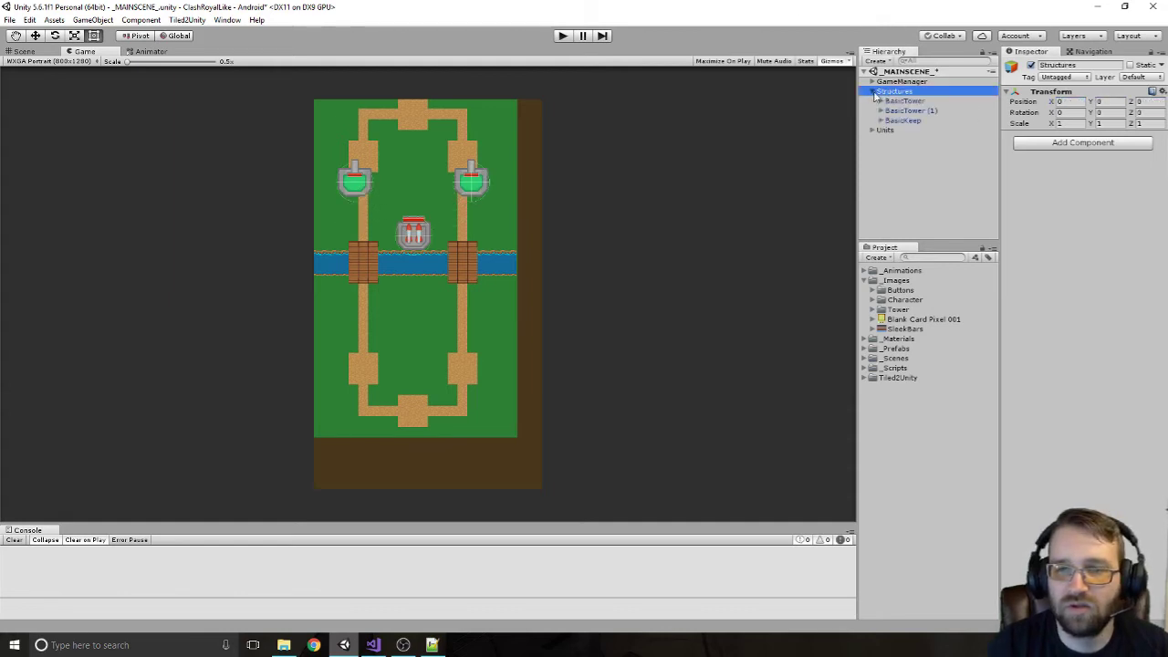
click(901, 100)
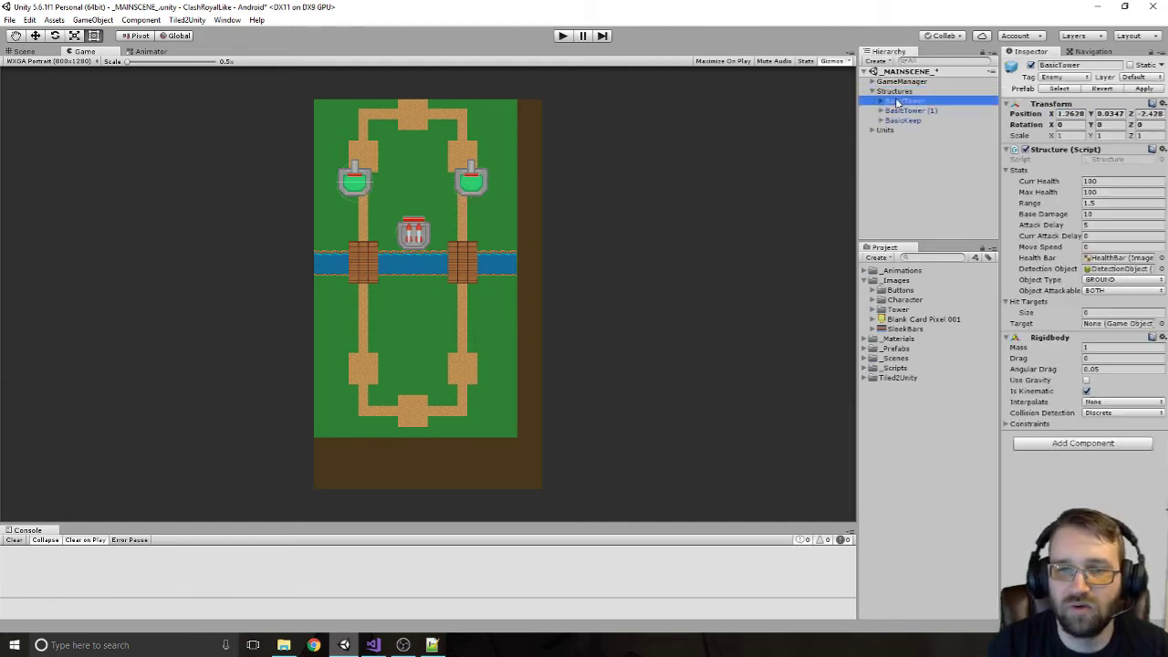
click(24, 51)
scroll(524, 212, up, 3)
middle_drag(524, 212, 515, 258)
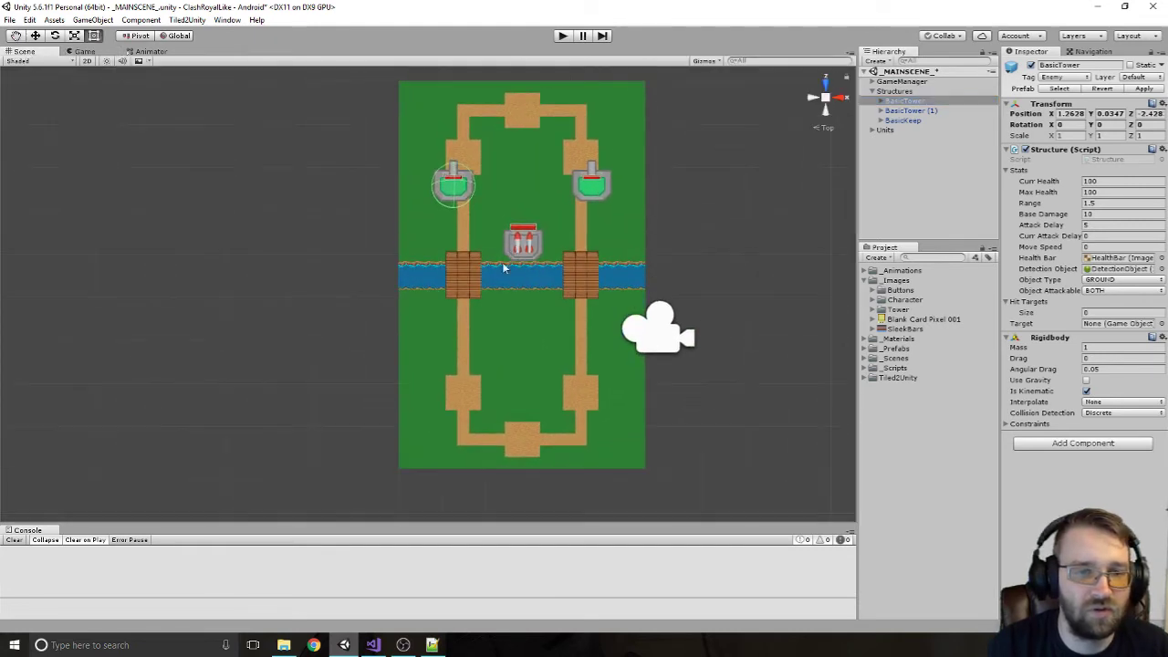
key(w)
drag(451, 208, 458, 401)
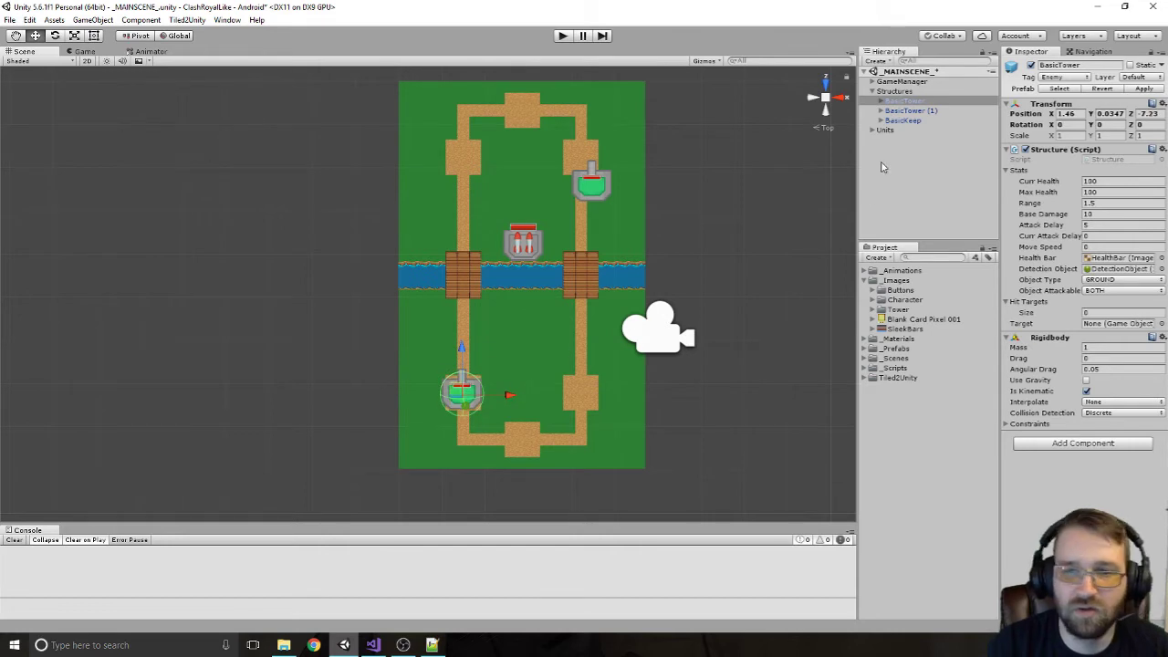
Move BasicTower (1) onto the lower-right pad, about X 4.19, Z -7.21, and BasicKeep onto the bottom-centre pad, about X 2.86, Z -8.43
click(909, 111)
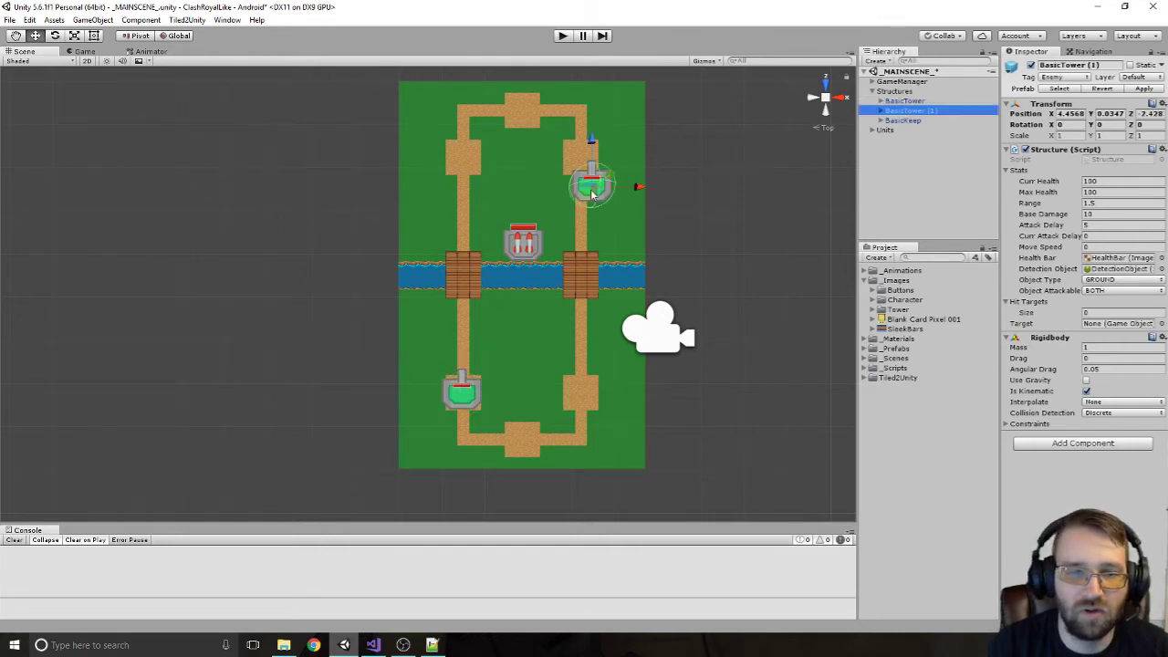
drag(591, 193, 580, 402)
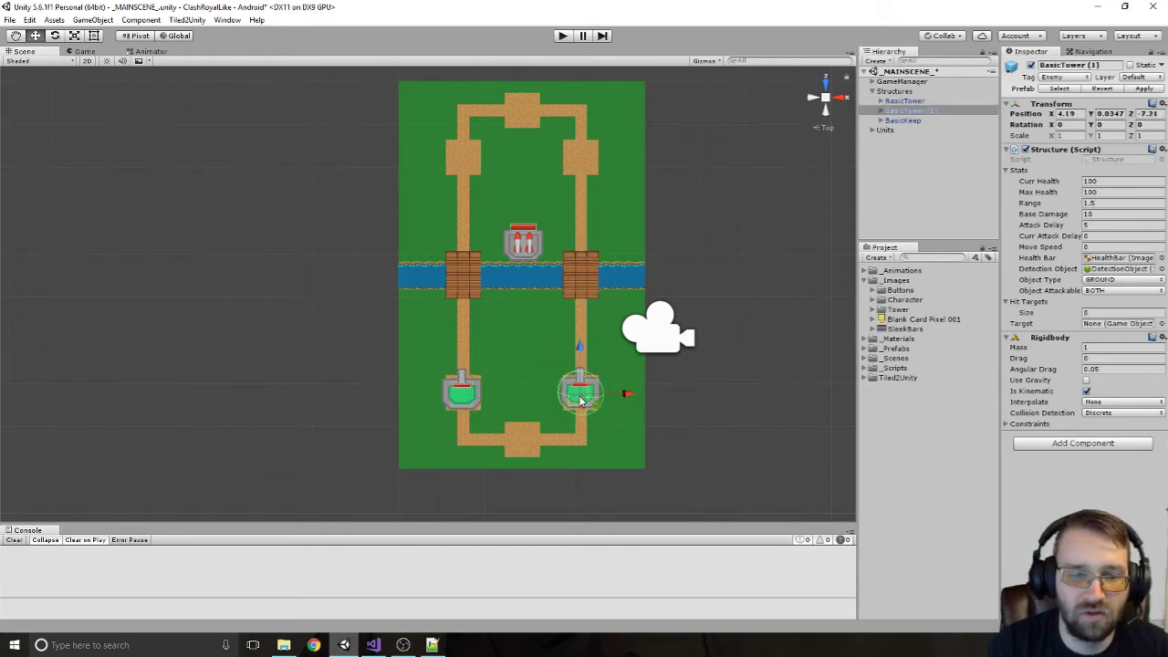
click(904, 120)
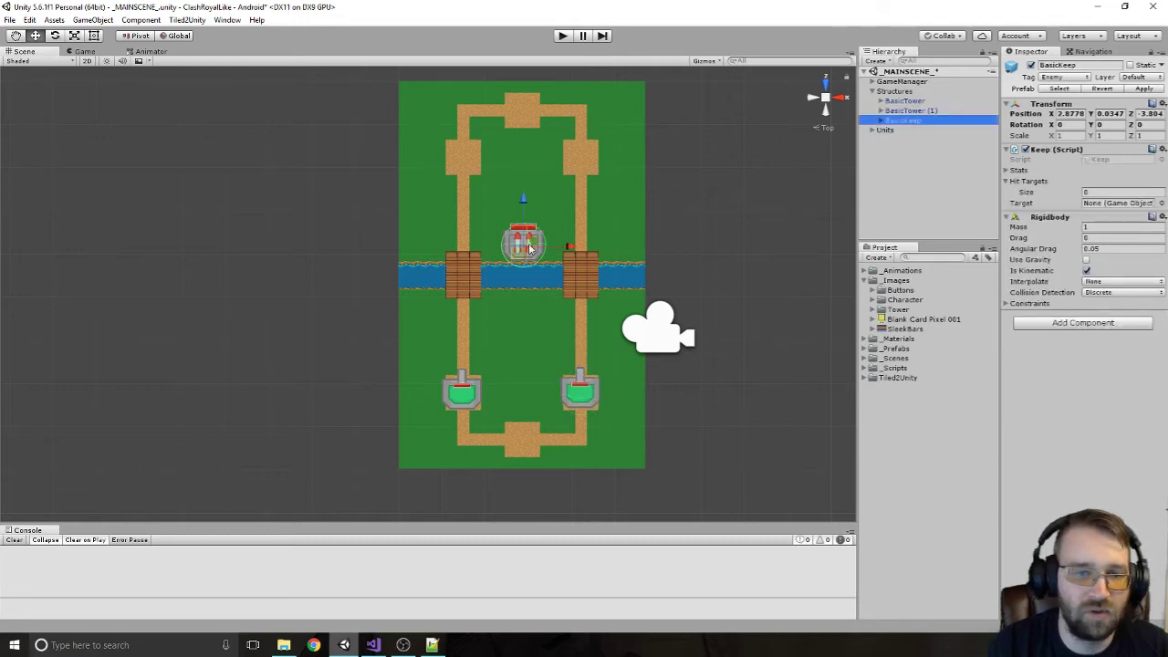
drag(520, 257, 520, 456)
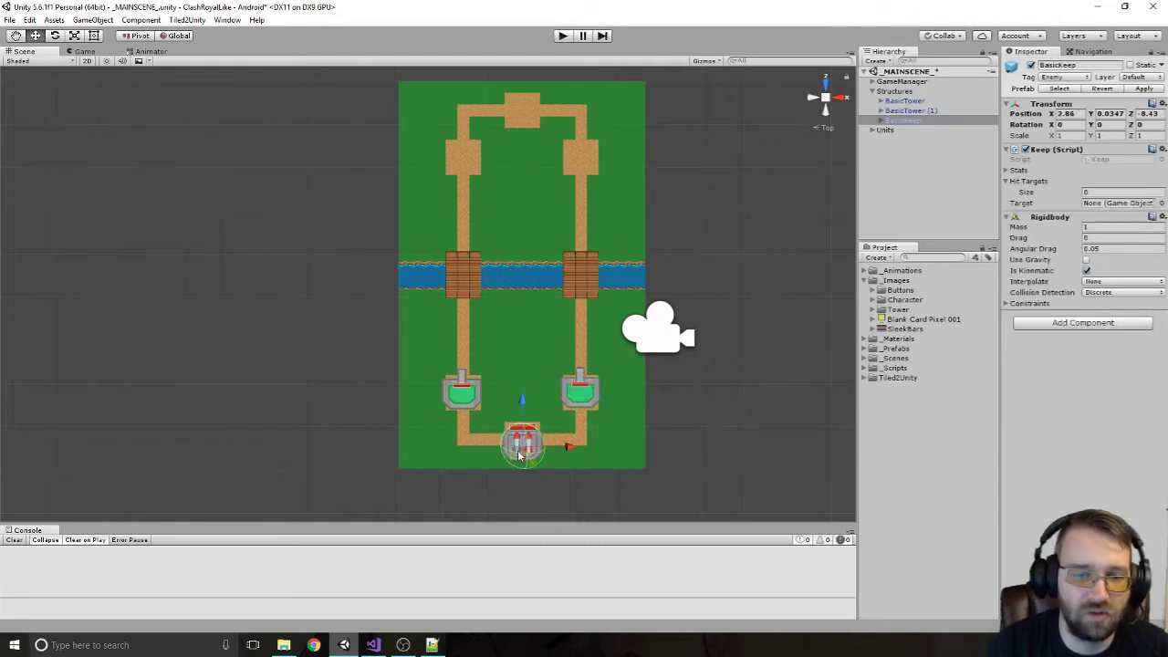
Set the Y position of BasicKeep and both basic towers to 0
click(1104, 113)
text(0)
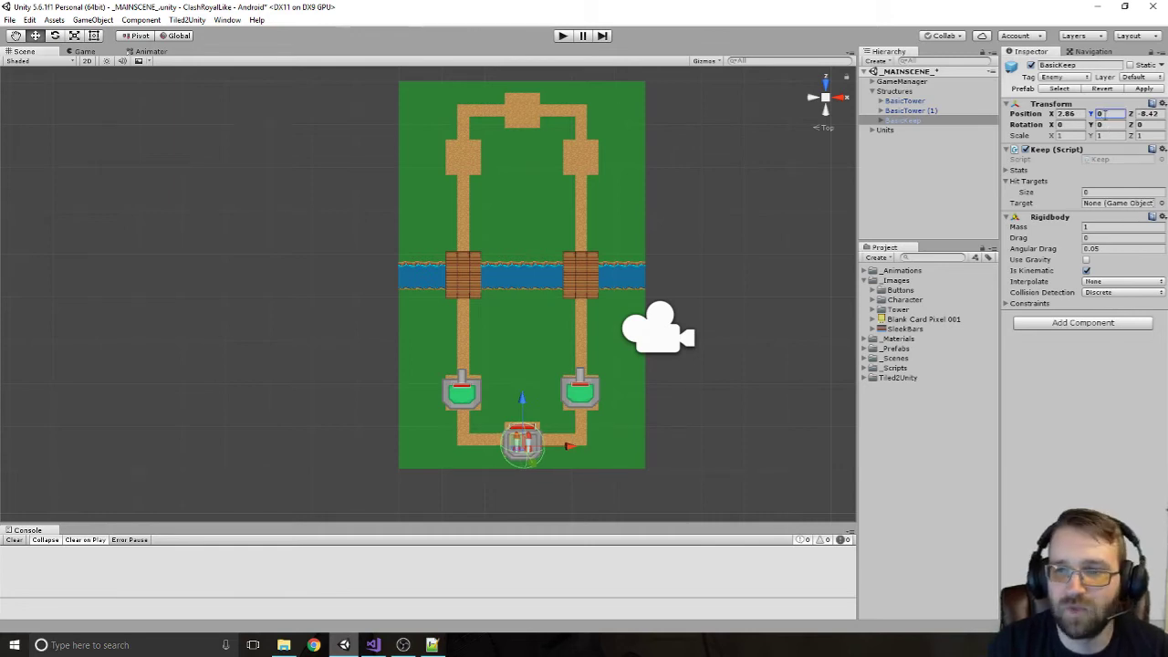
click(915, 102)
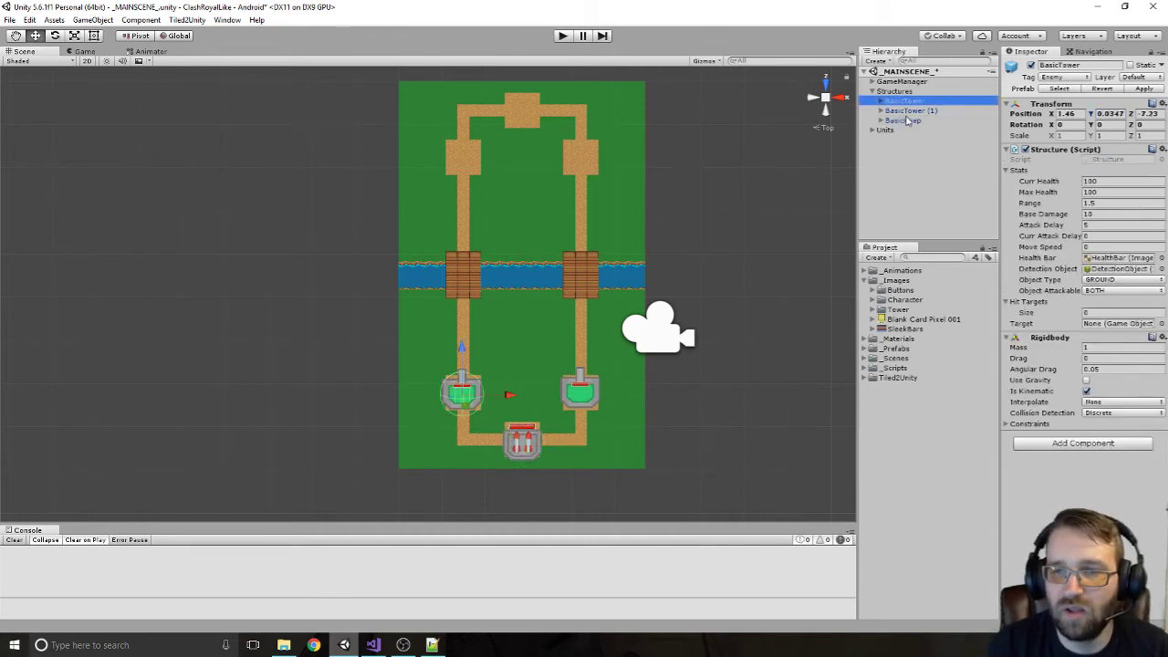
shift+click(969, 120)
click(1104, 114)
text(0)
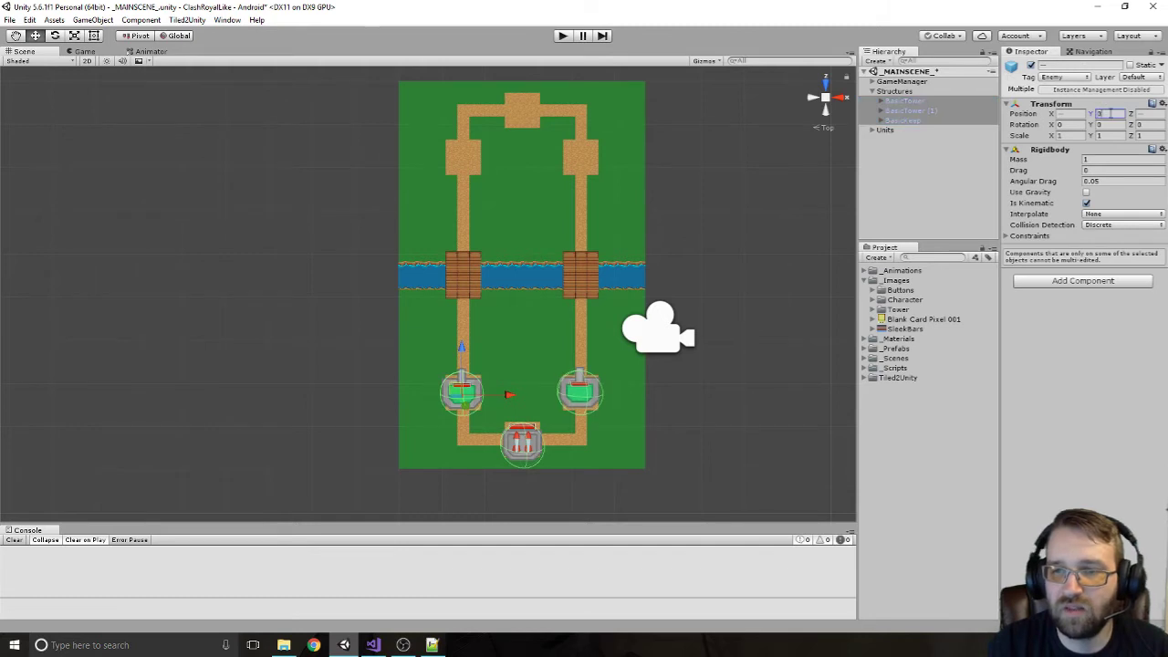
Align BasicTower and BasicTower (1) by setting the Z position of both to -7.2
click(905, 110)
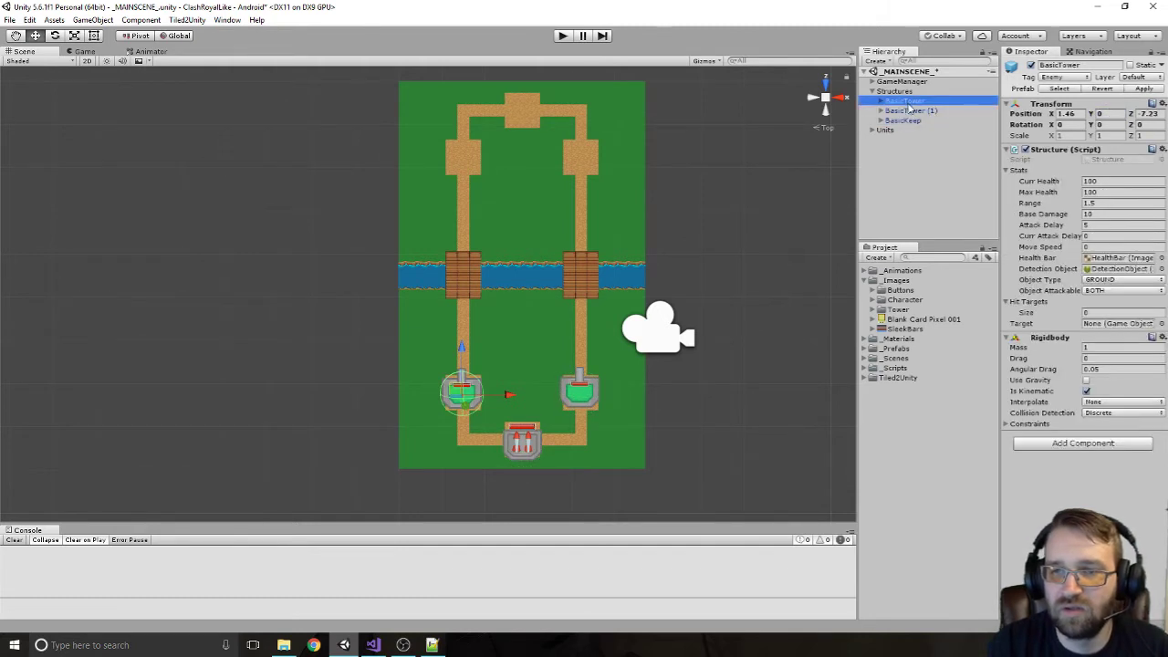
ctrl+click(910, 109)
click(908, 111)
ctrl+click(917, 101)
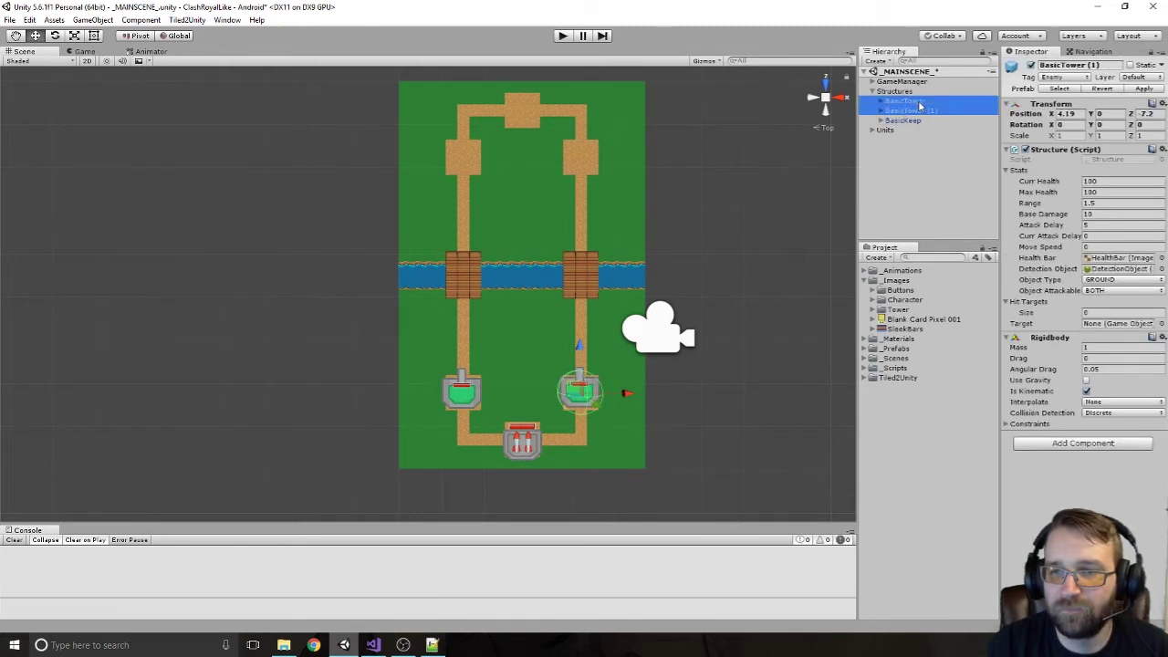
click(913, 111)
click(912, 101)
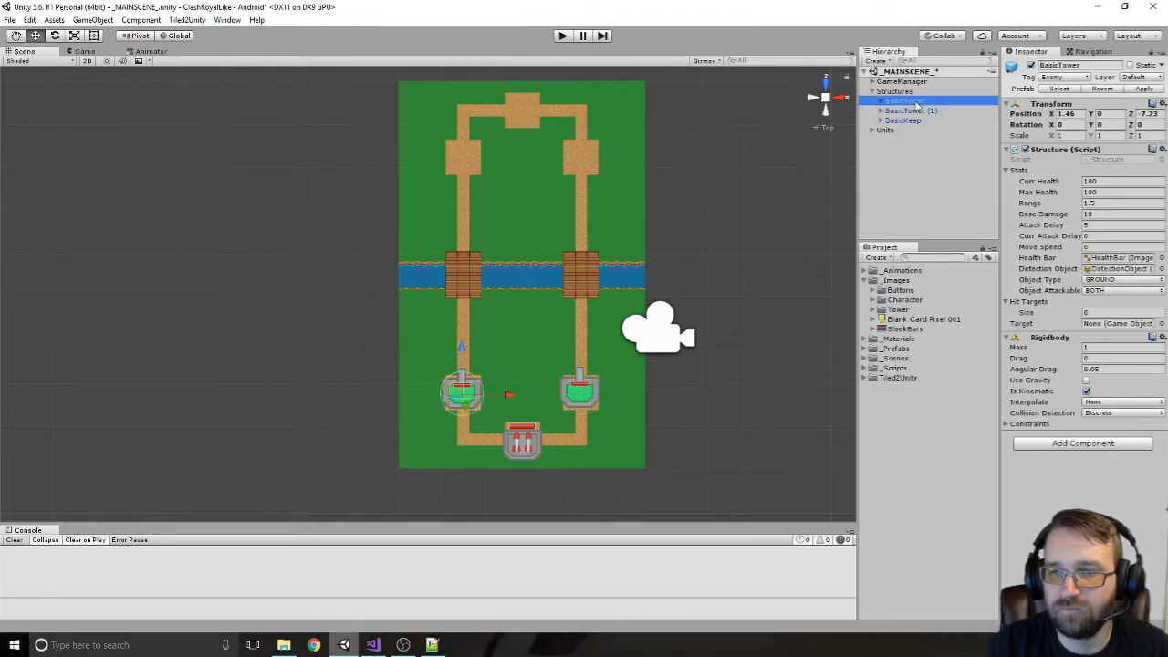
ctrl+click(911, 112)
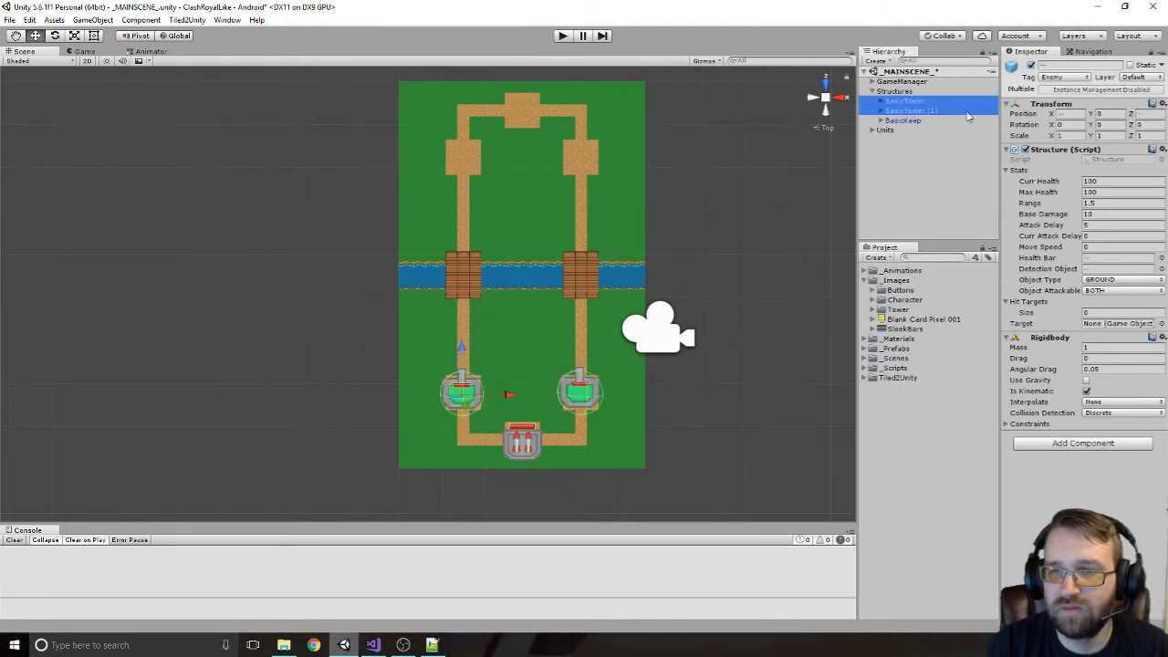
click(922, 102)
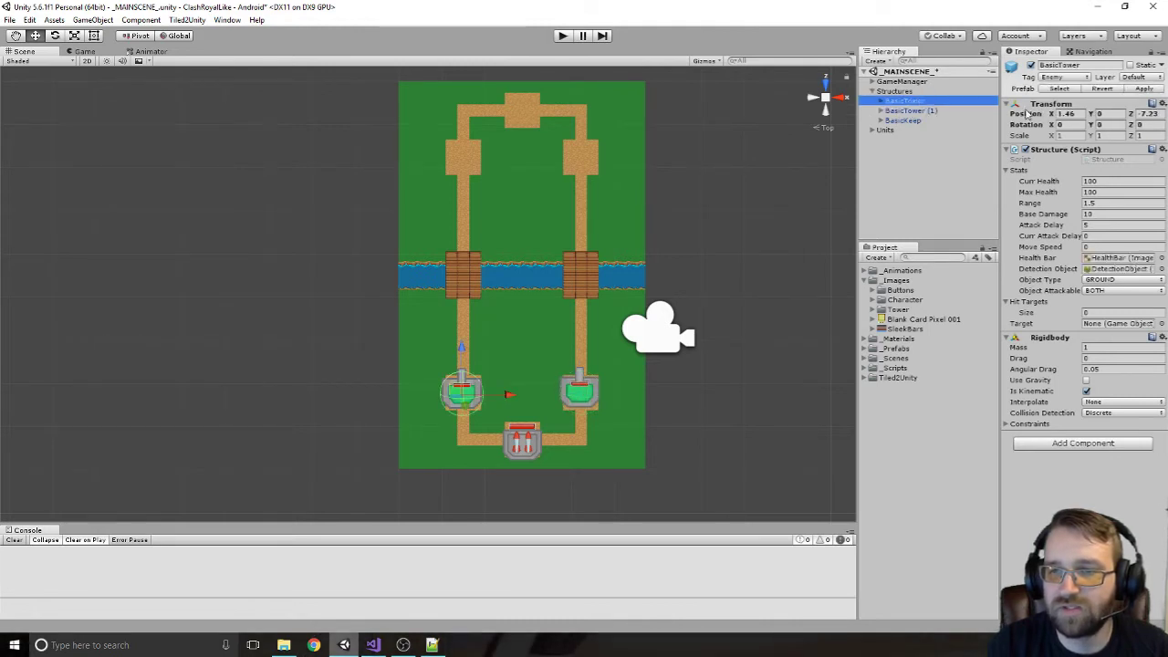
ctrl+click(934, 110)
click(1145, 113)
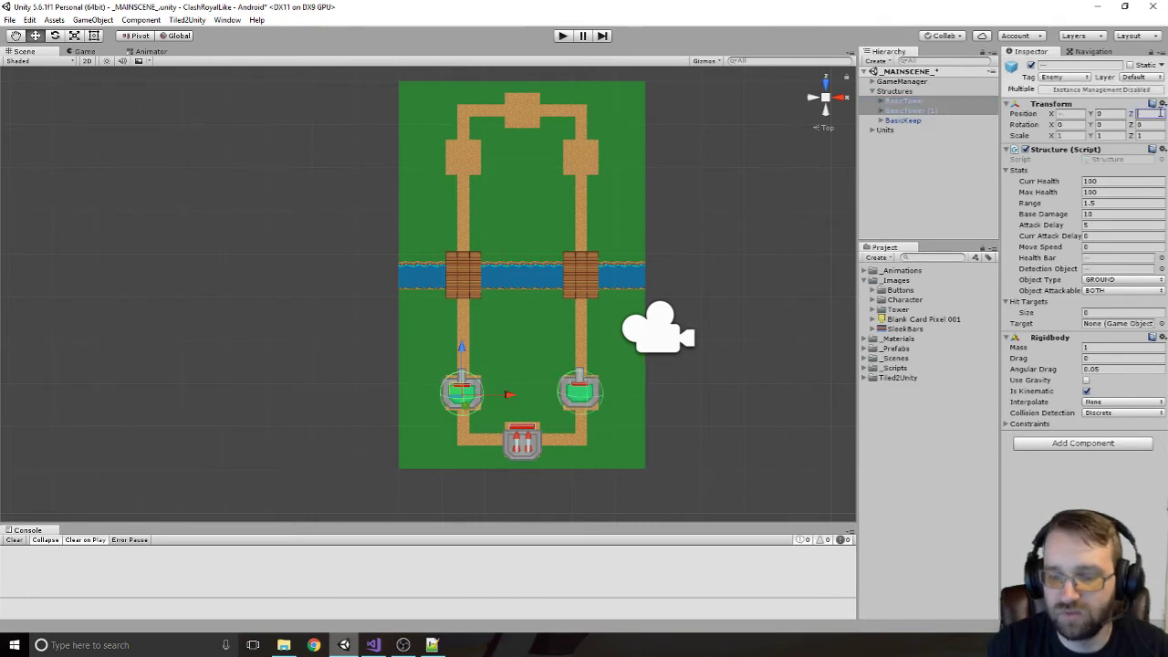
text(-7.3)
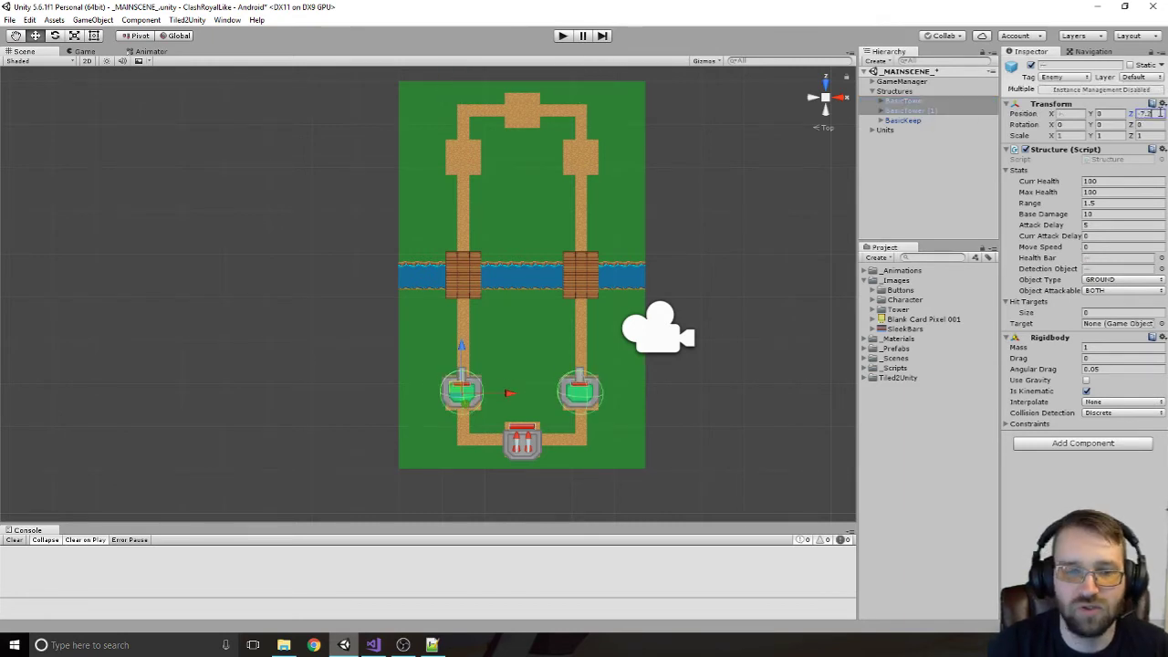
Collapse Structures, expand Units, and move BaseUnit onto the map's upper-left path pad
click(872, 92)
click(872, 101)
click(896, 112)
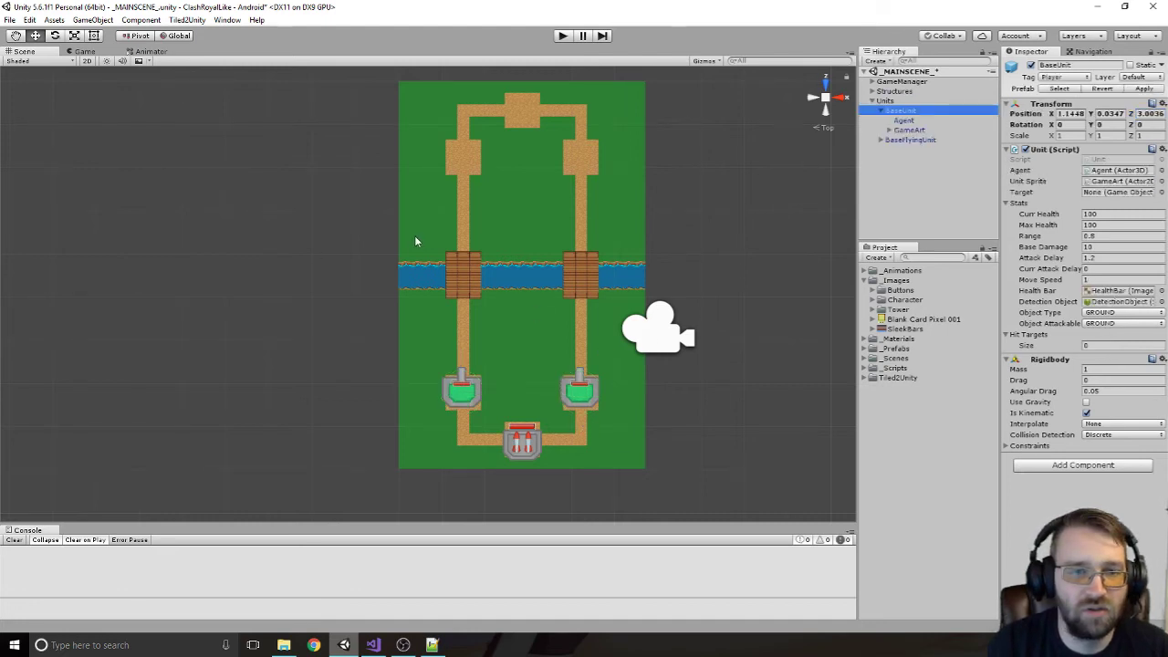
scroll(405, 229, down, 5)
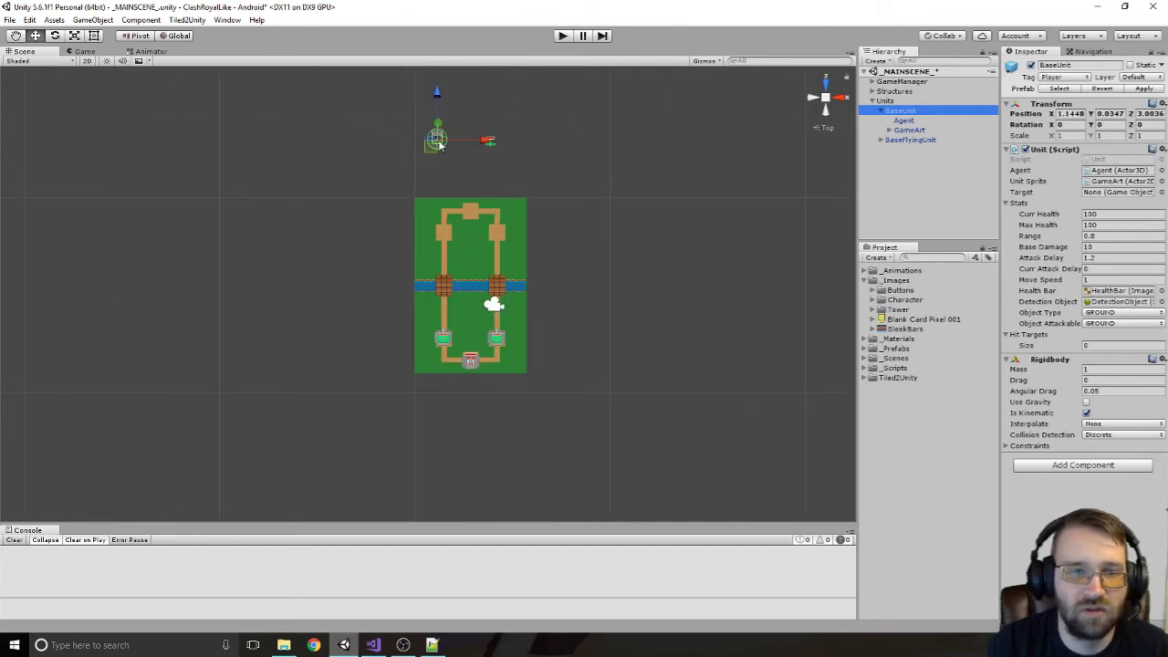
drag(430, 152, 438, 252)
Move BaseFlyingUnit beside the map's upper-right path pad, about X 4.75, Z -2.57, and set both units' Y position to 0
click(908, 139)
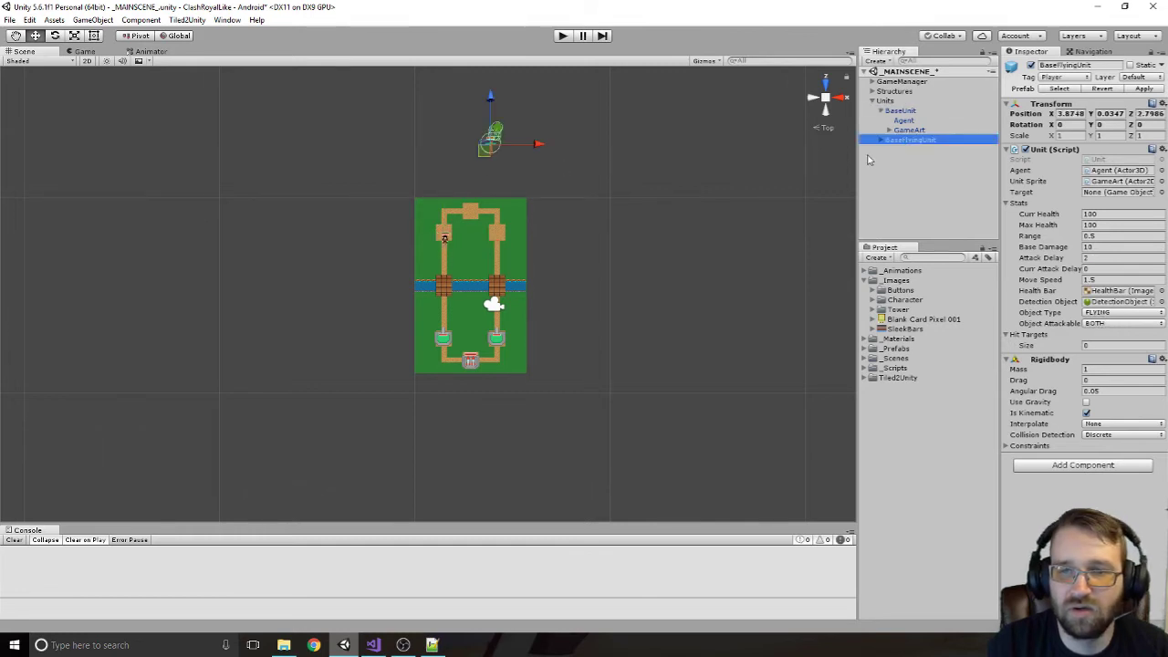
drag(478, 153, 497, 260)
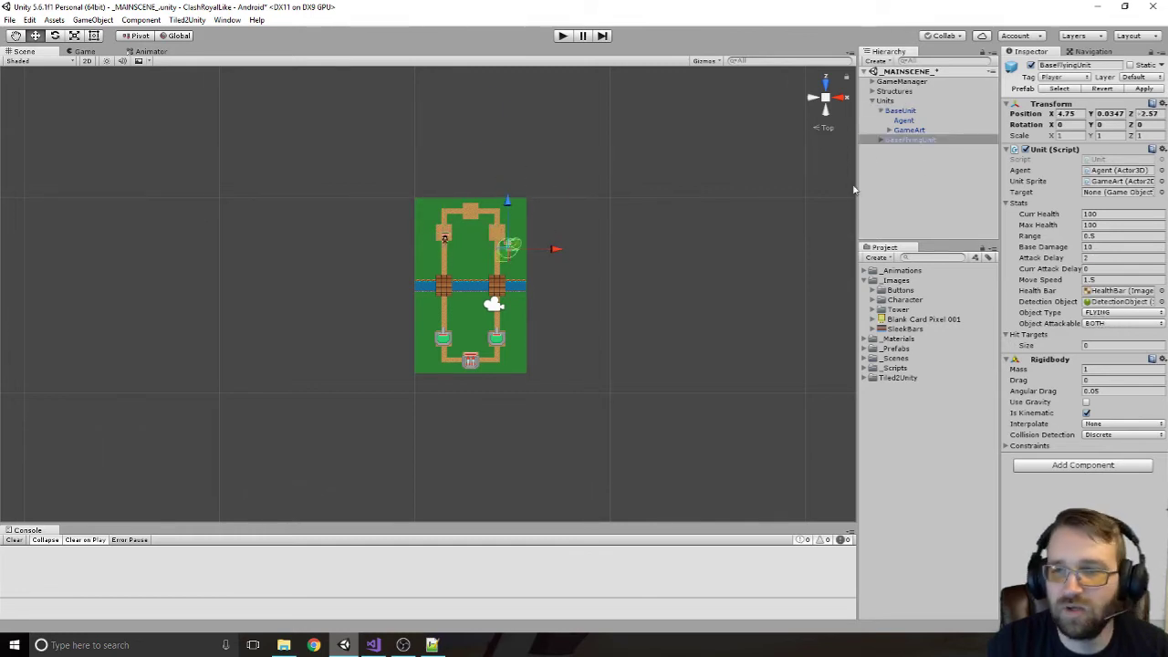
ctrl+click(899, 110)
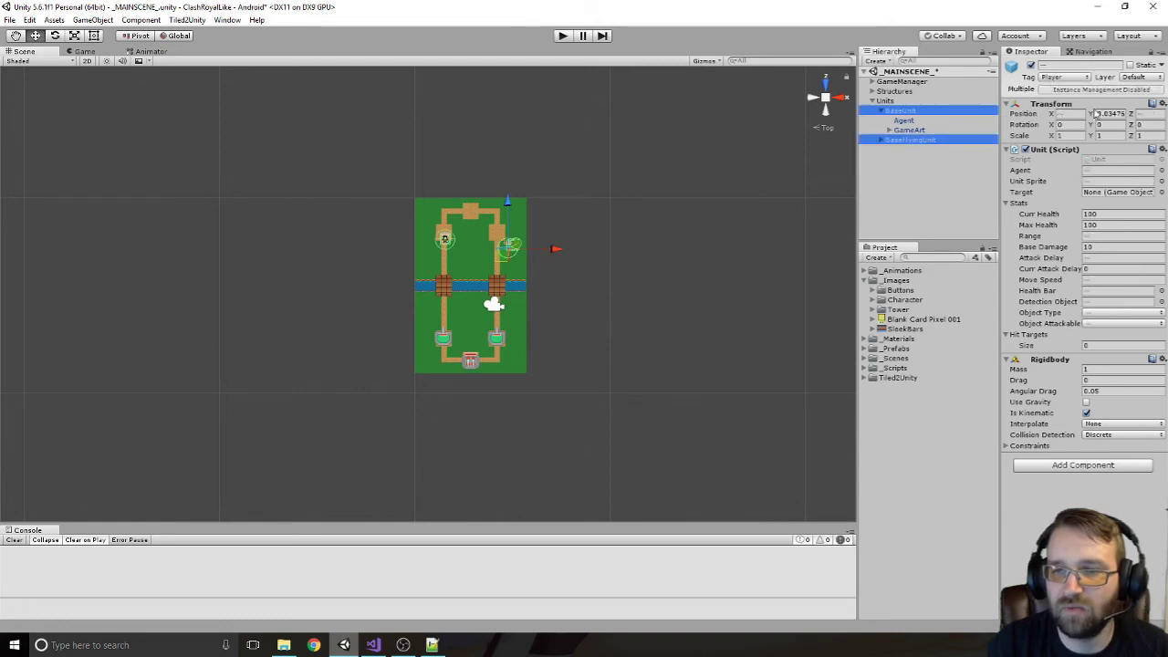
click(1108, 113)
text(0)
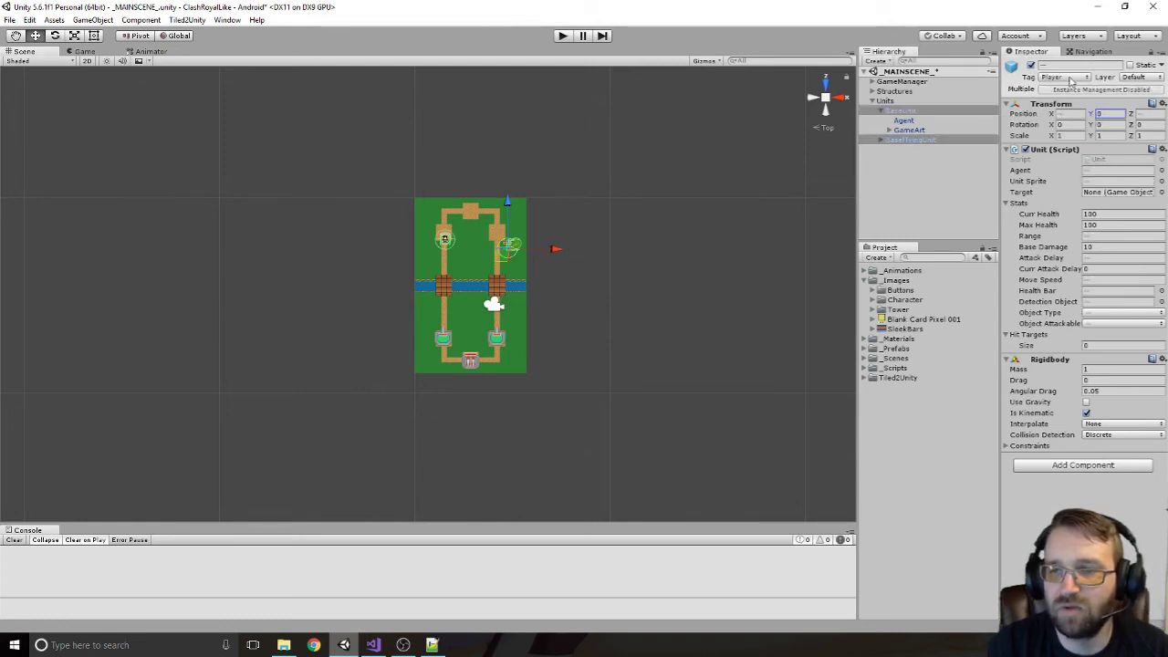
click(879, 110)
click(872, 101)
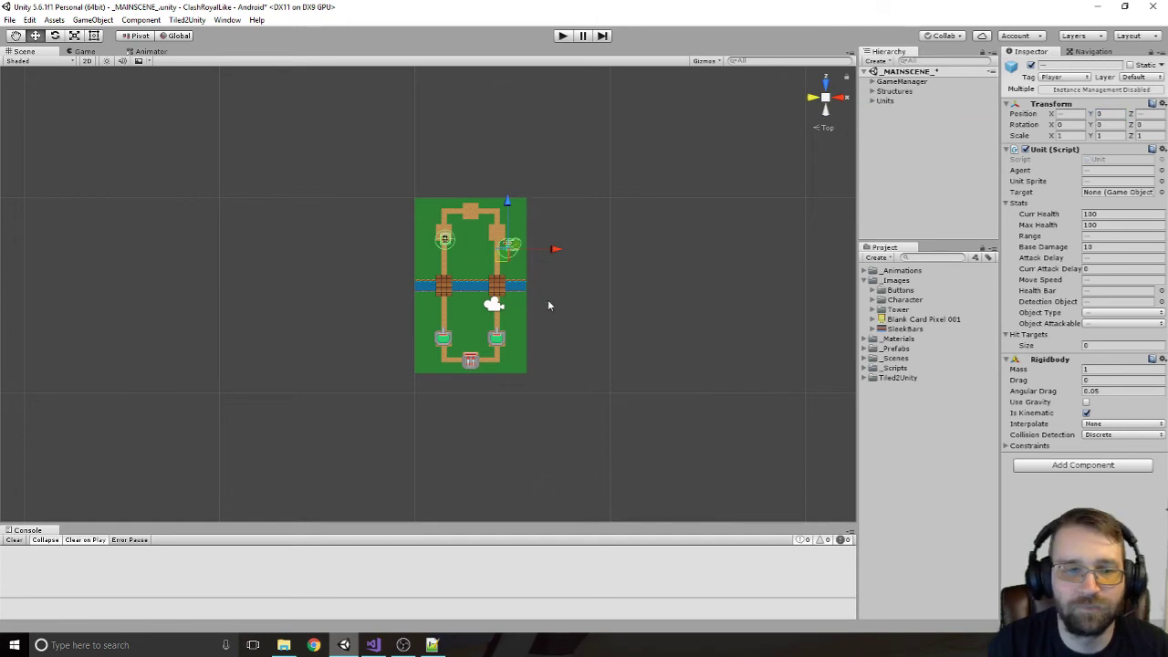
Move 2DWorld and 3DWorld together to about X 0.37, Z -0.38, judging the map's framing in the Game view
scroll(482, 272, up, 3)
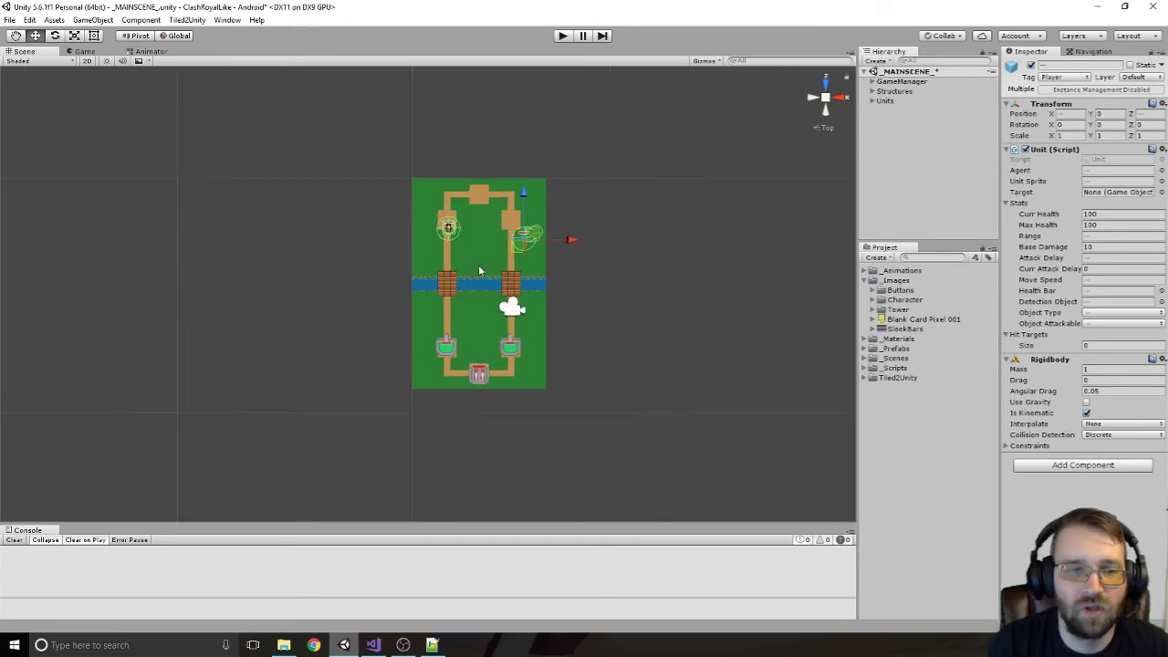
click(889, 92)
click(410, 164)
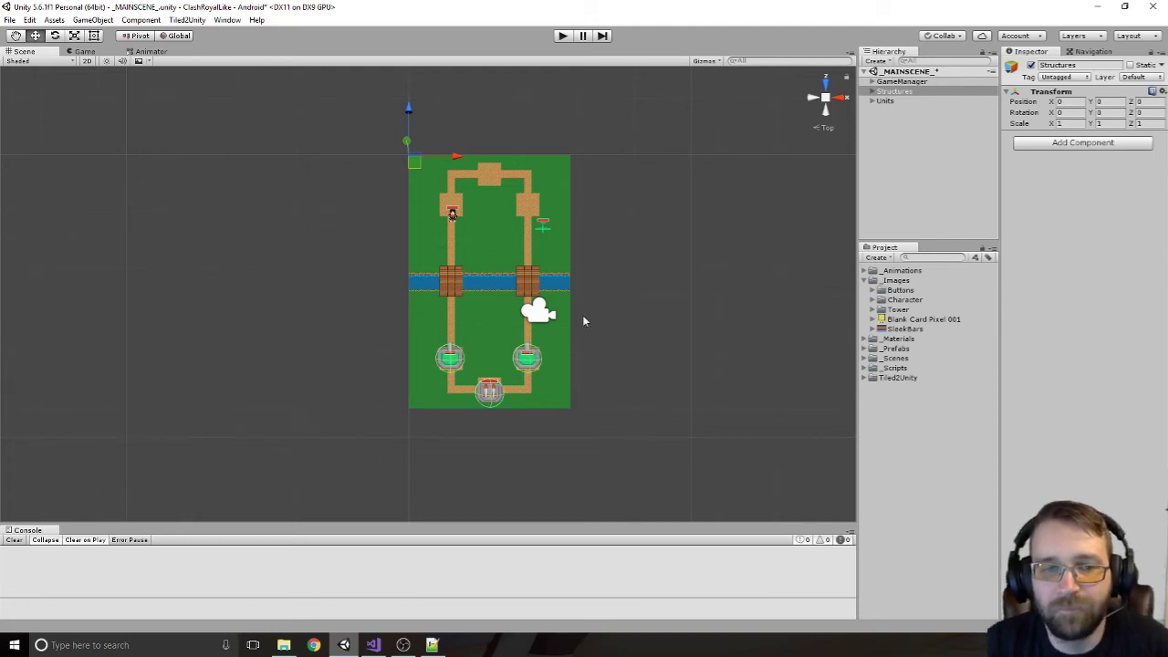
click(79, 52)
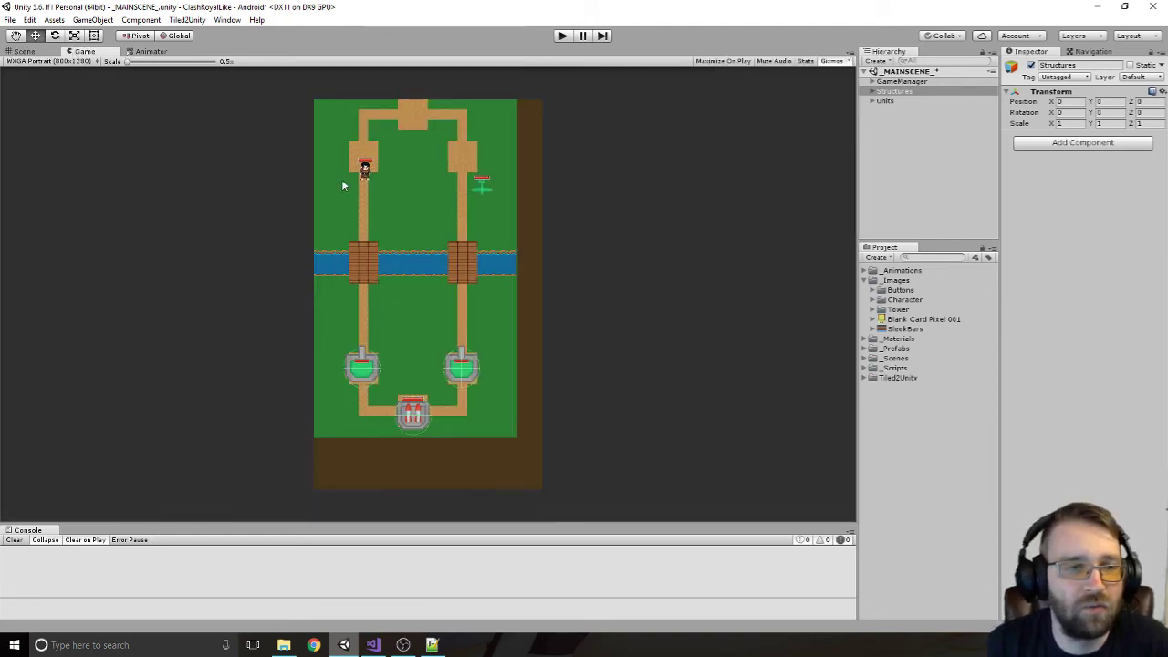
click(871, 81)
click(898, 92)
shift+click(899, 100)
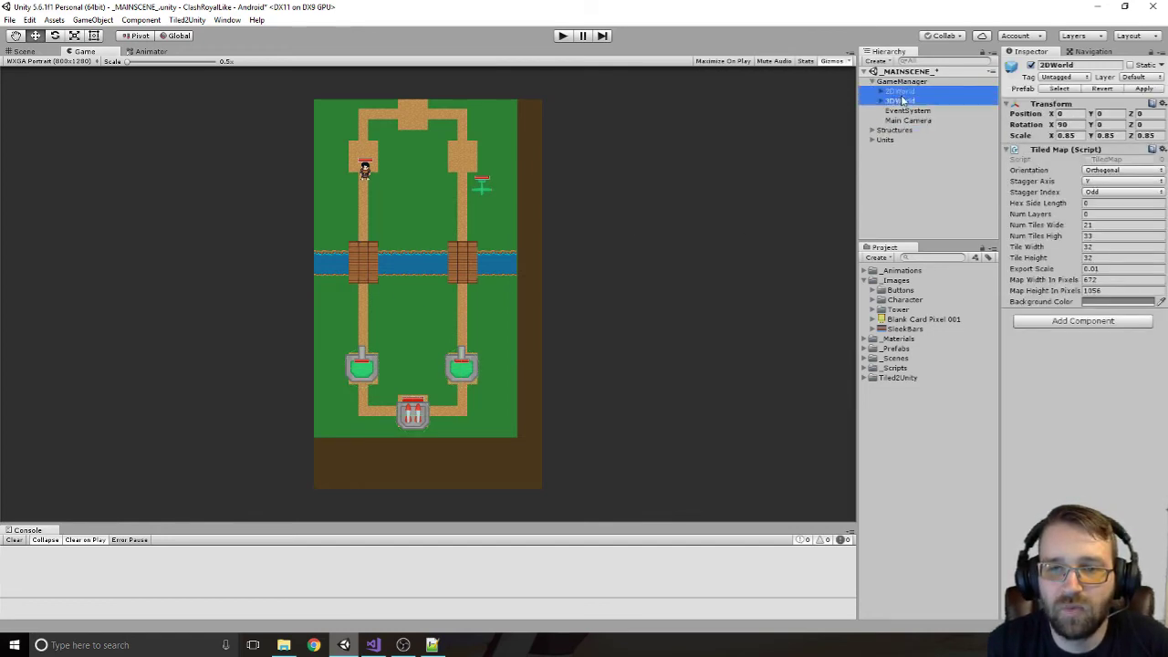
click(26, 52)
drag(457, 157, 468, 157)
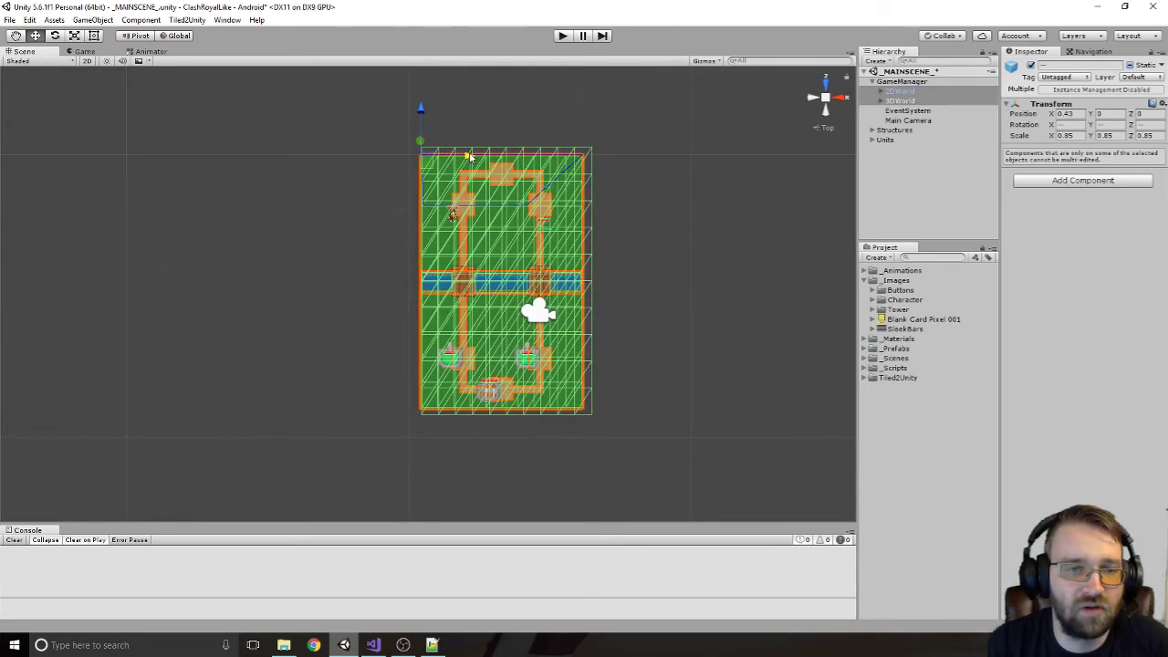
click(83, 52)
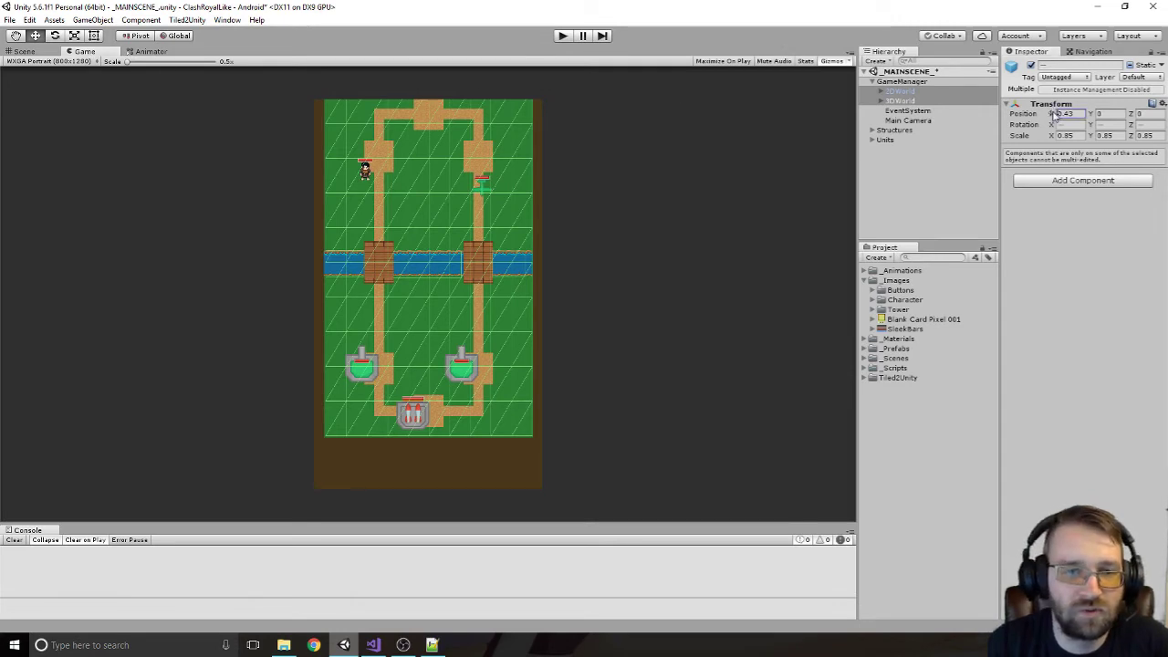
drag(1054, 112, 1053, 116)
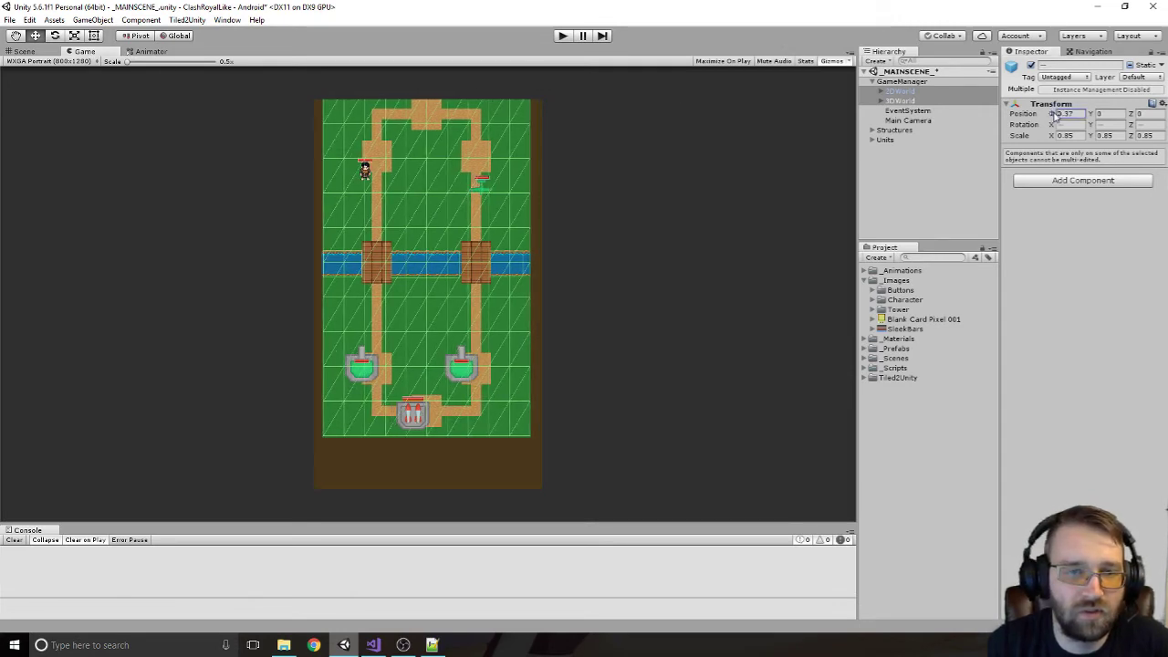
click(1138, 115)
drag(1138, 114, 1130, 119)
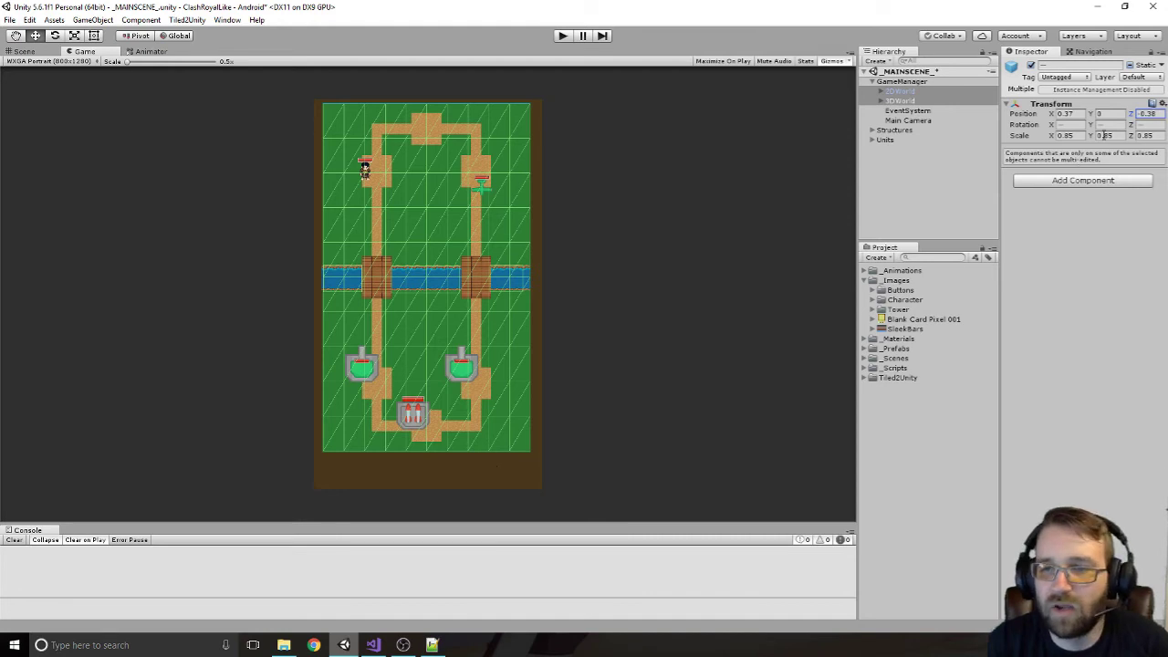
Scale 2DWorld and 3DWorld to 0.75 on all three axes and shift both to X 0.7
click(1068, 135)
key(BackSpace)
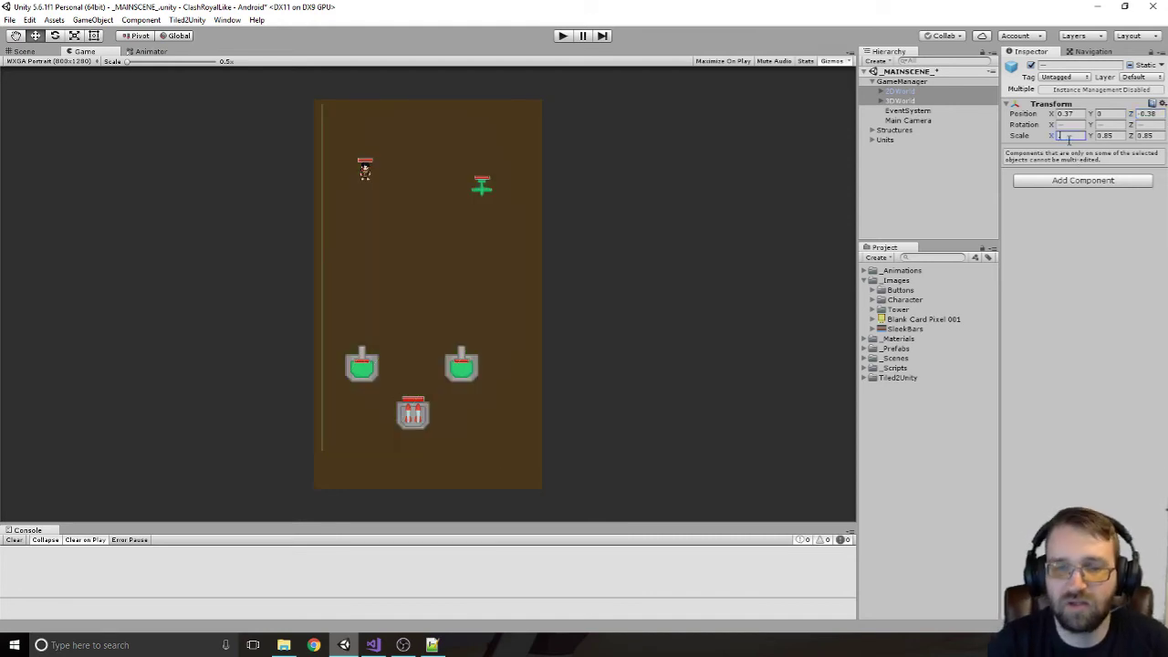
text(0.75)
key(Tab)
text(75)
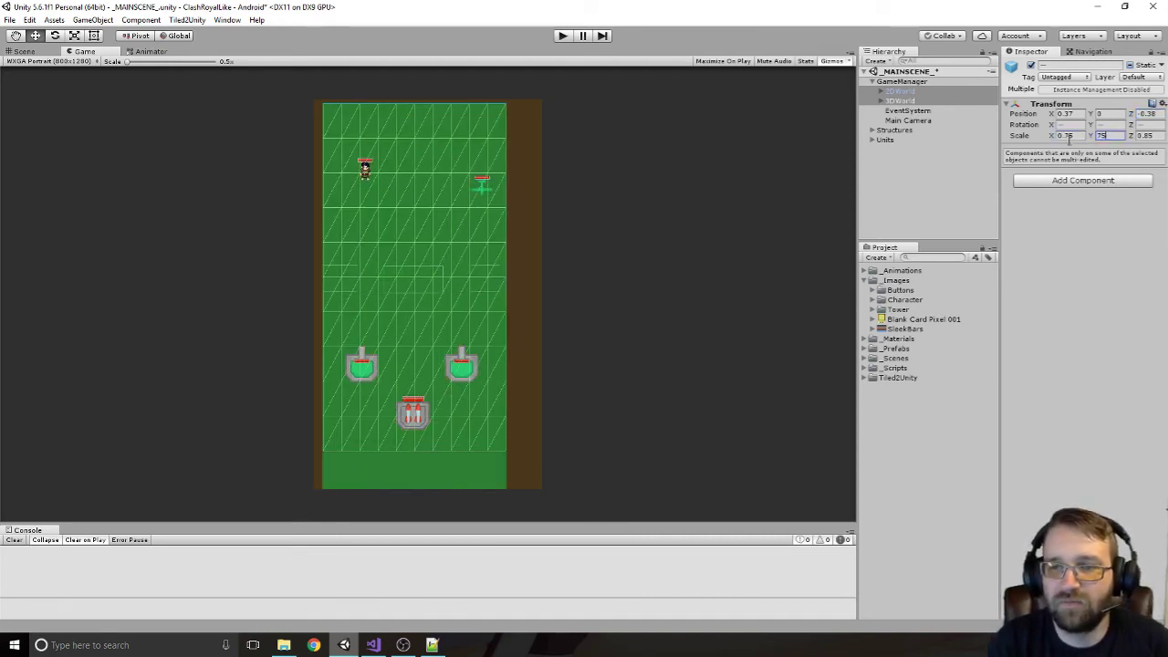
key(BackSpace)
key(BackSpace)
text(0.75)
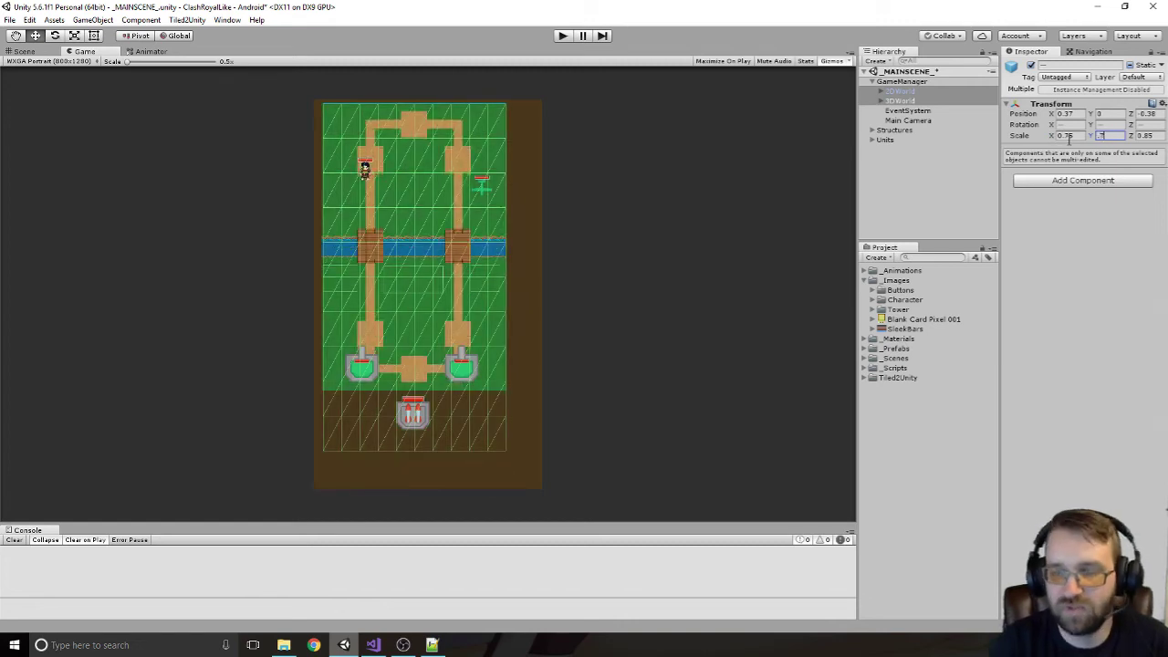
key(Tab)
text(0.75)
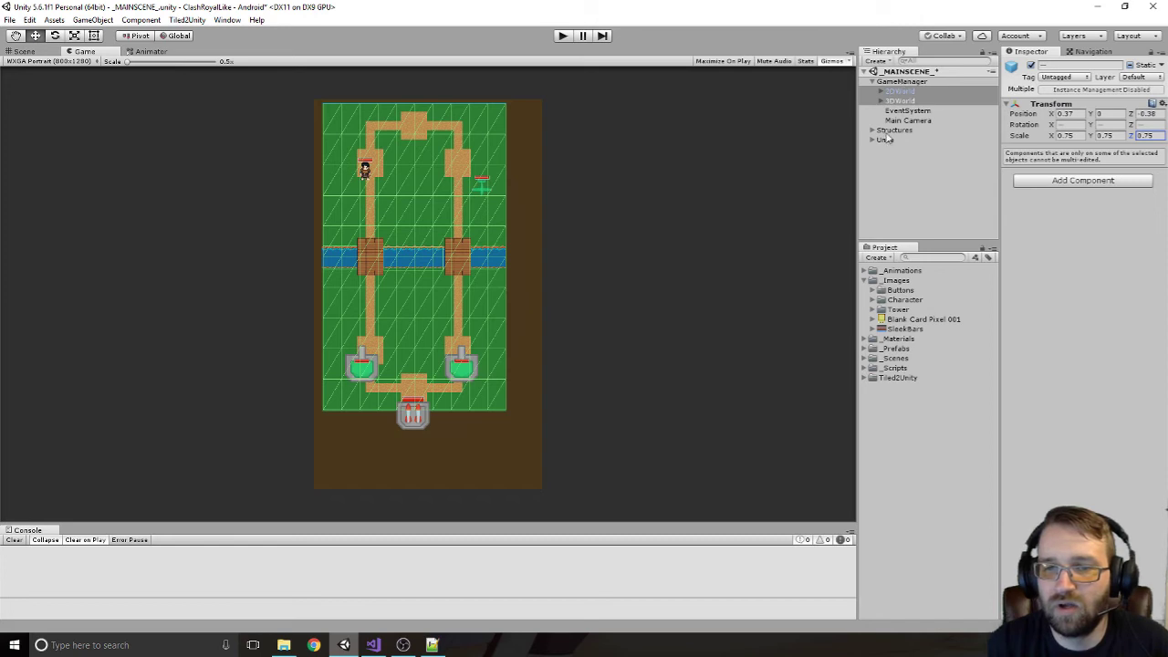
click(1056, 114)
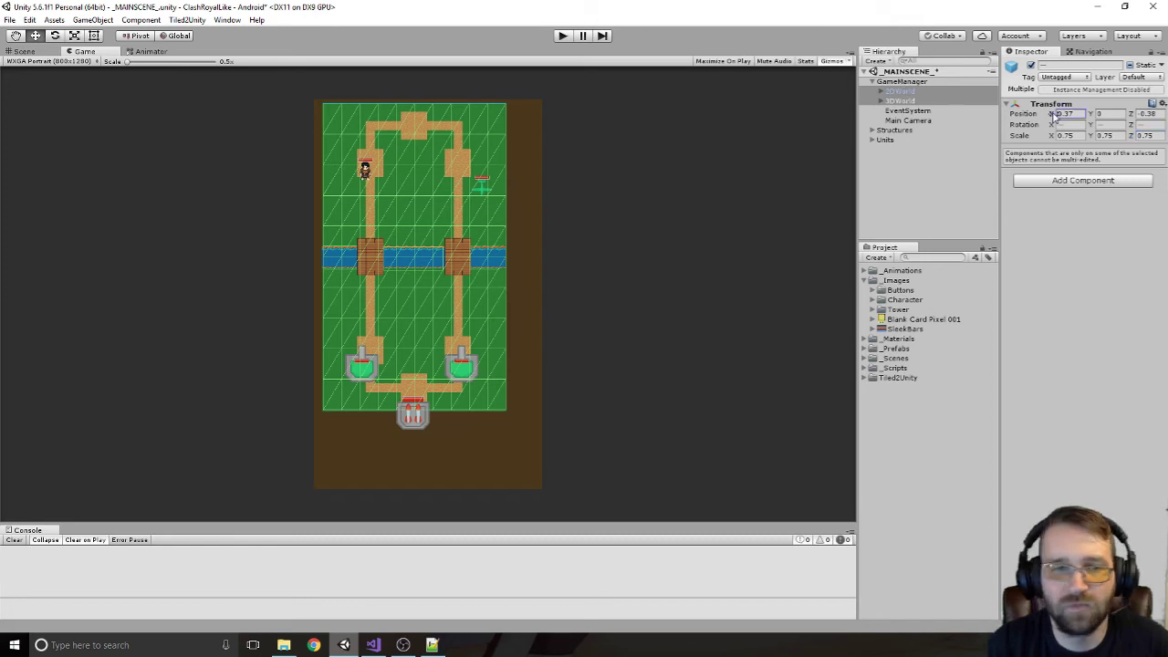
drag(1054, 114, 1062, 116)
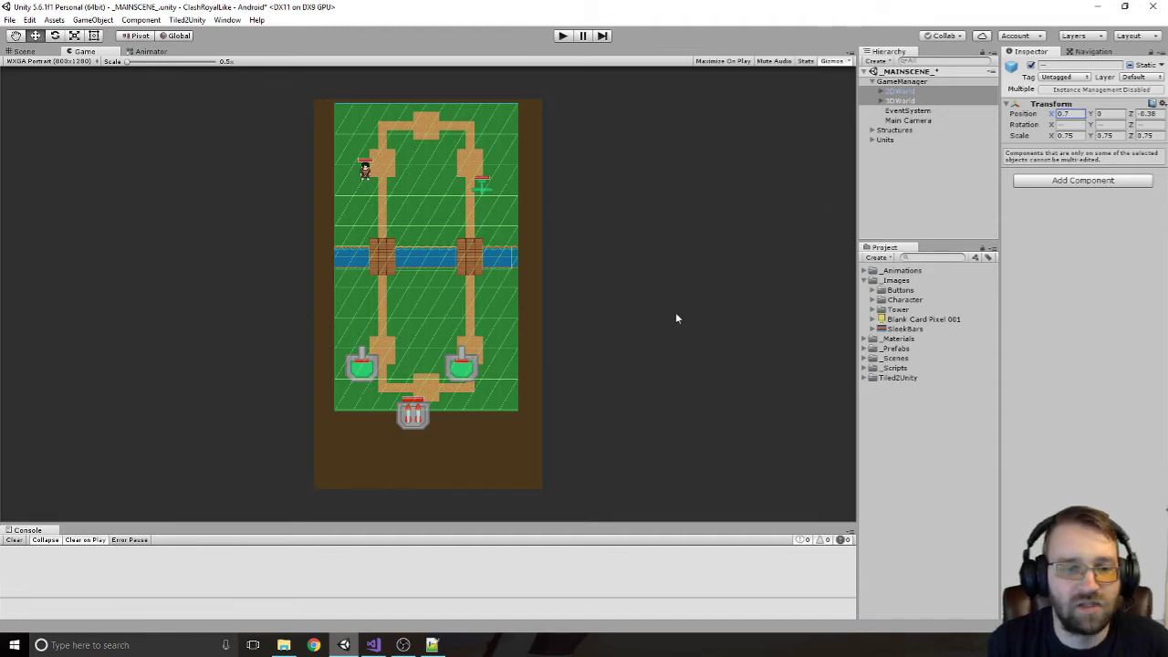
Move BasicKeep in the Scene view onto the map's bottom-centre path pad, about X 3.26, Z -7.8
click(873, 129)
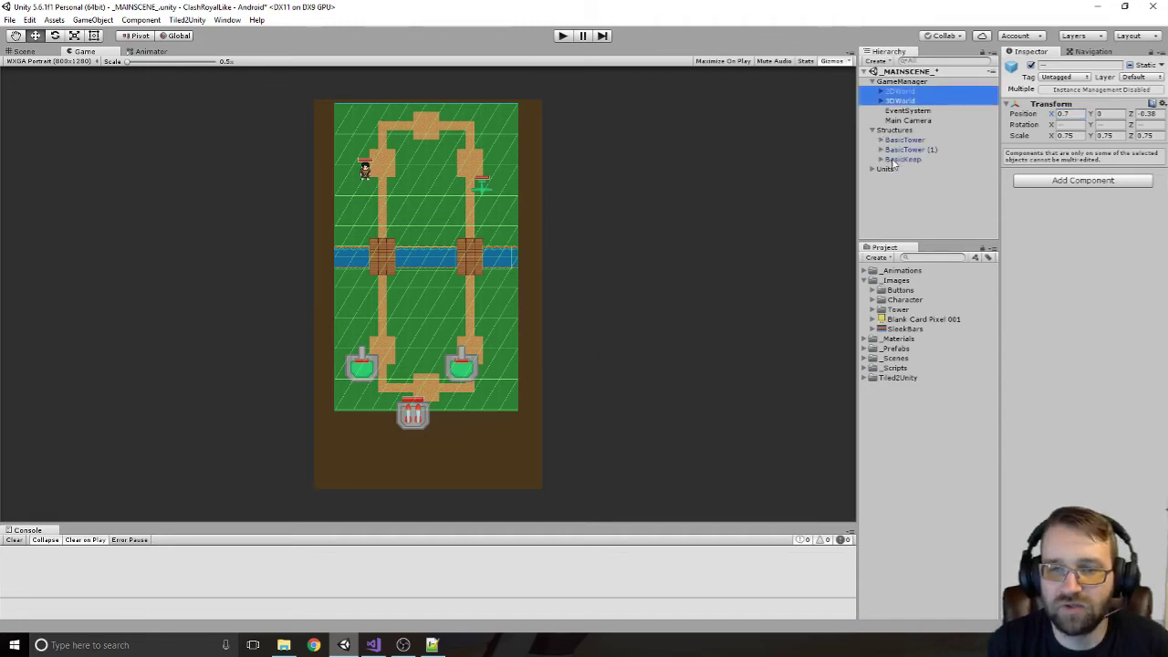
click(897, 160)
click(24, 51)
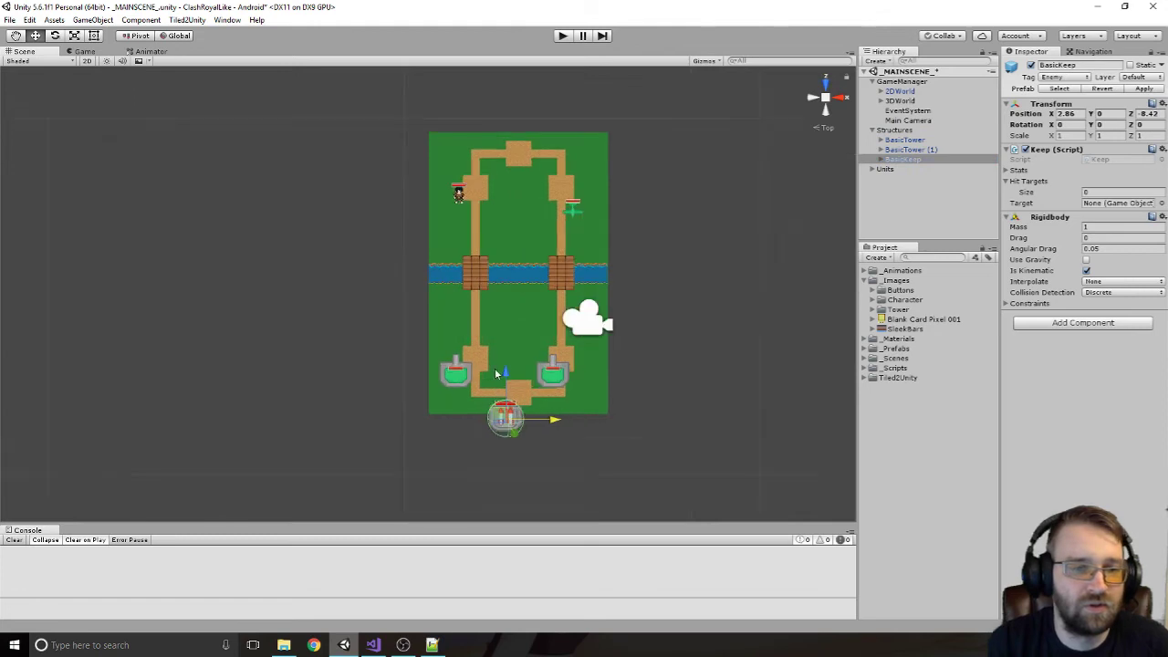
scroll(495, 374, up, 8)
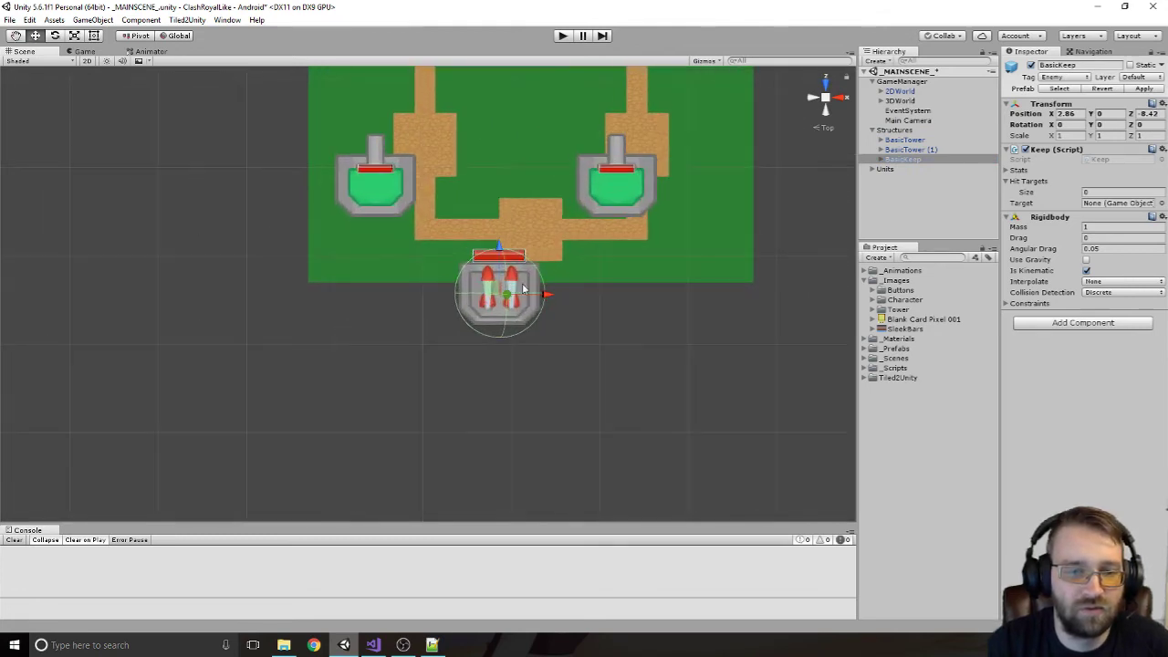
drag(498, 288, 534, 235)
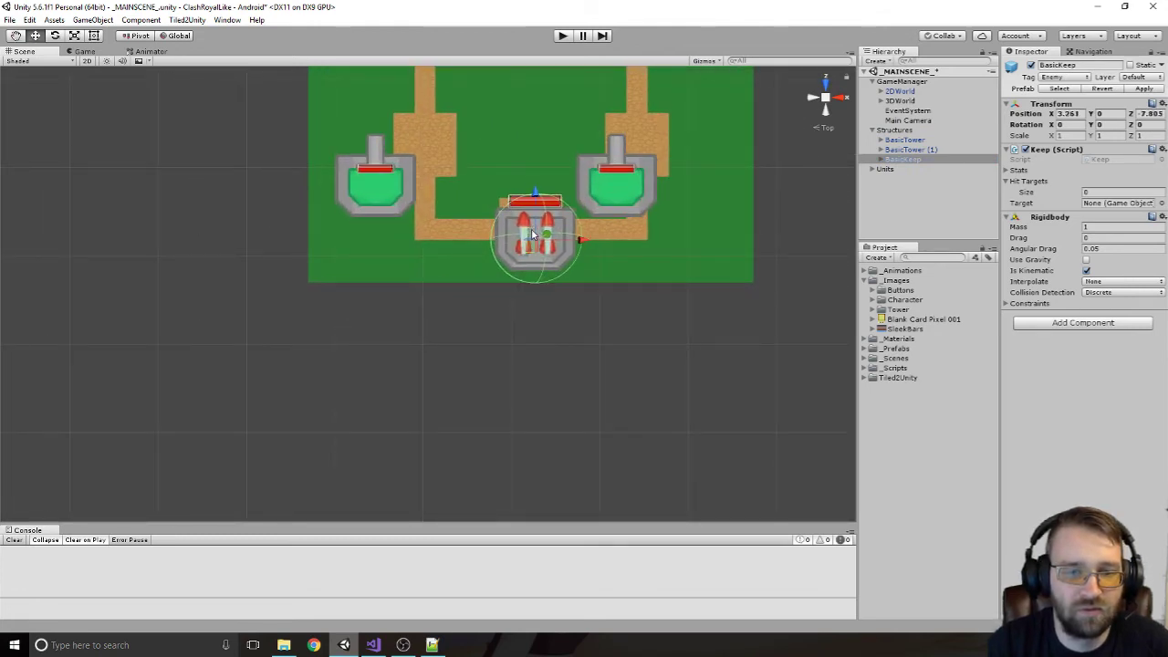
Move BasicTower (1) onto the lower-right pad, about X 4.44, Z -6.75, and BasicTower onto the lower-left pad, about X 2, Z -6.75
click(624, 189)
drag(614, 193, 629, 152)
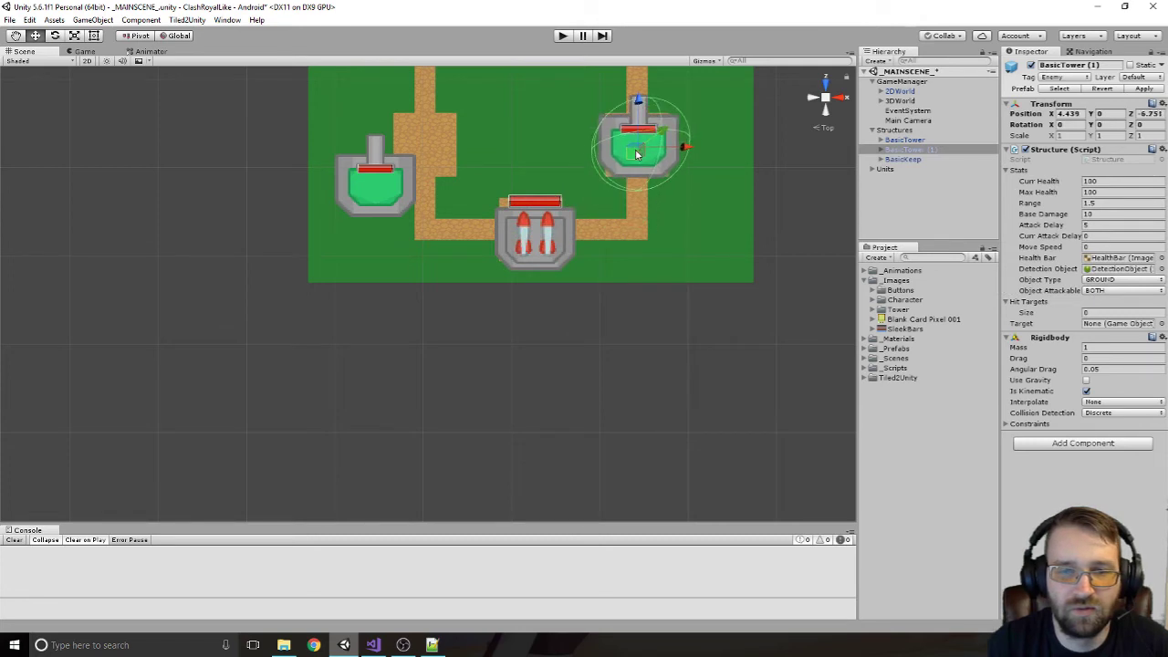
click(375, 195)
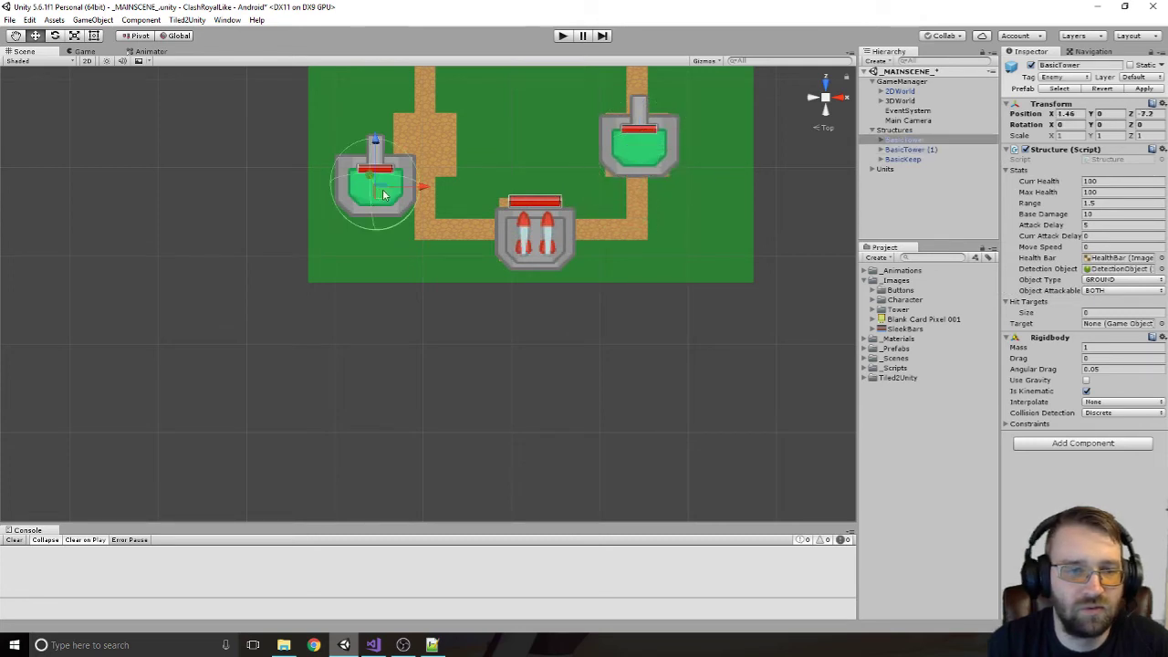
drag(385, 193, 431, 153)
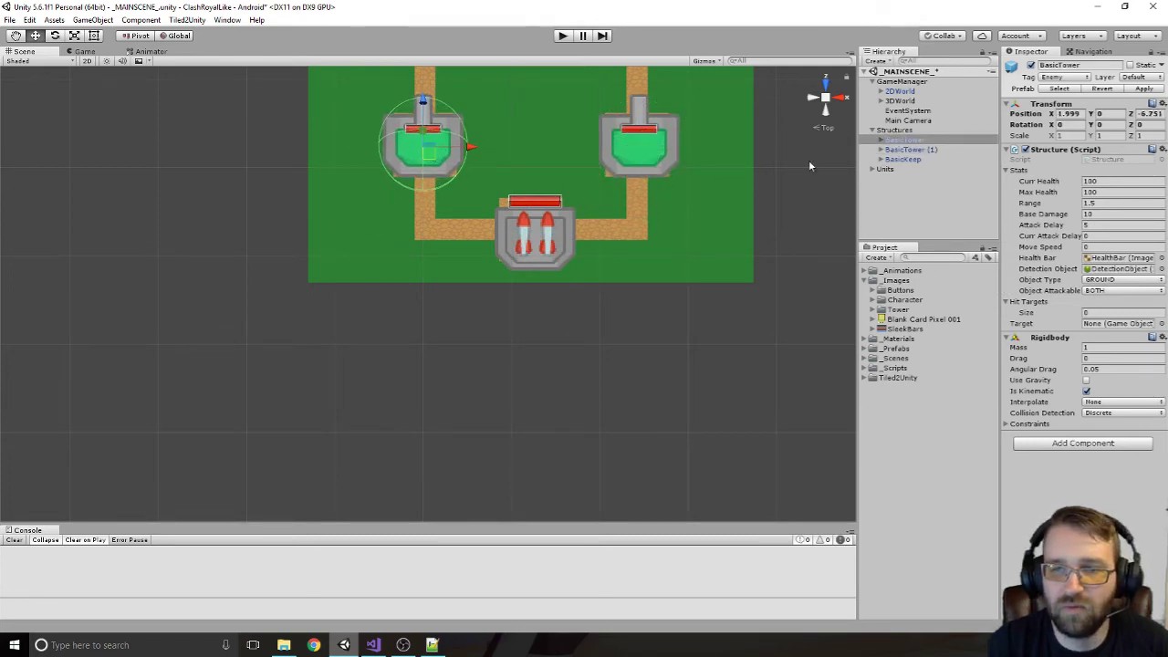
Select BasicTower and BasicTower (1) together and check whether their Z positions match and how they sit on the map
ctrl+click(913, 150)
ctrl+click(913, 159)
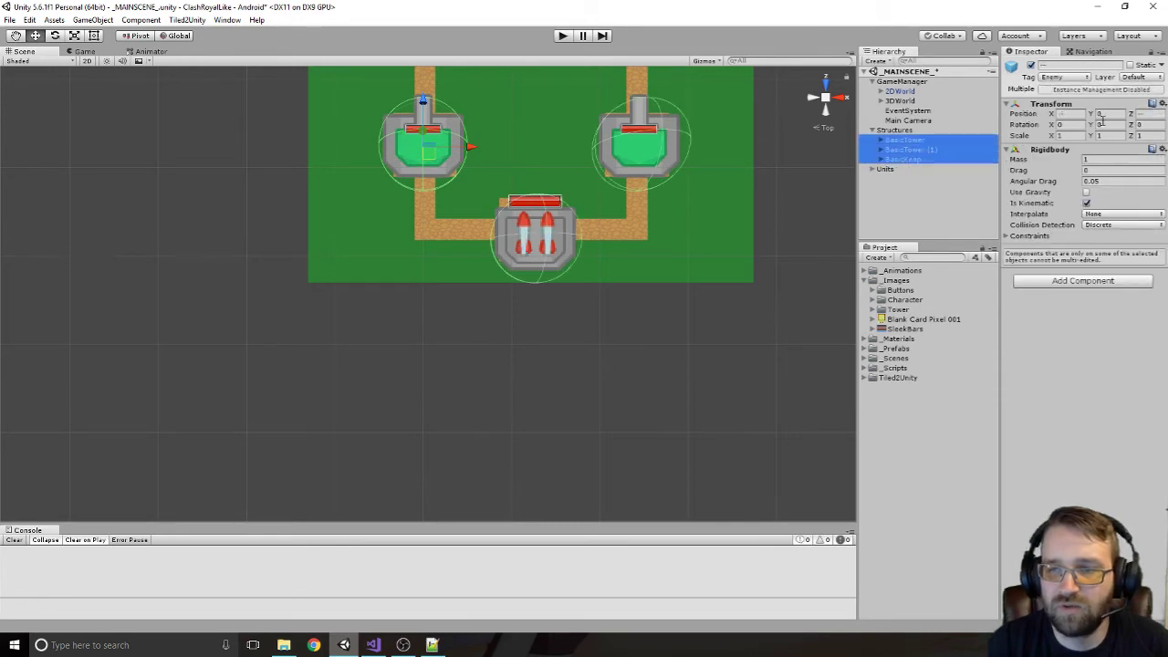
ctrl+click(906, 159)
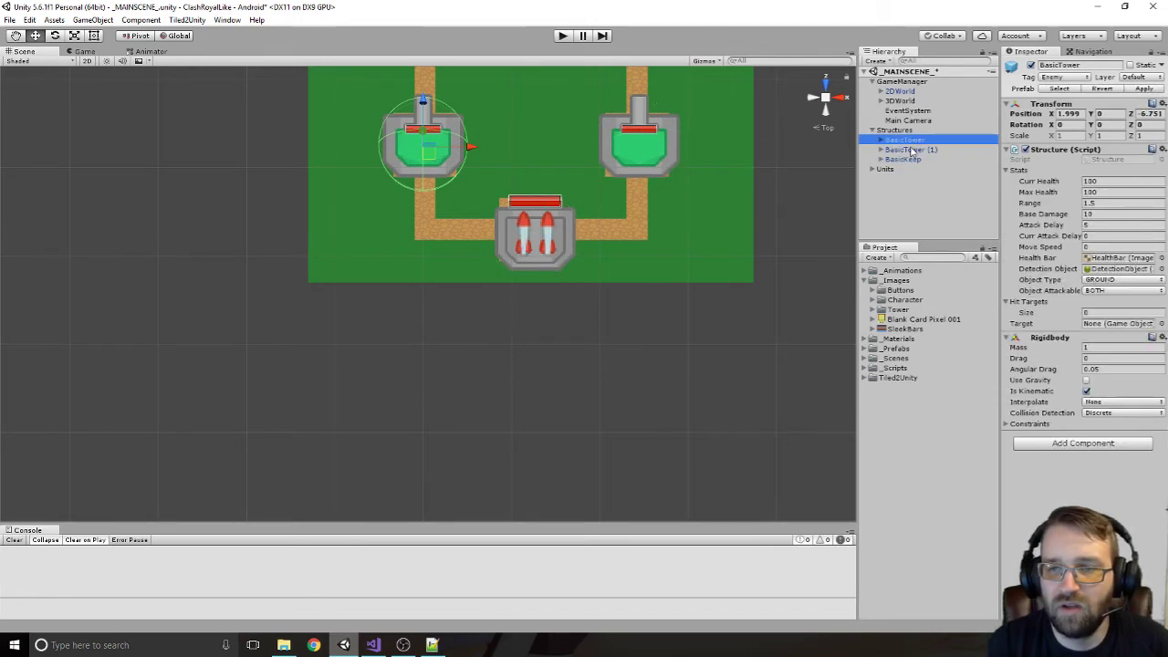
click(1148, 113)
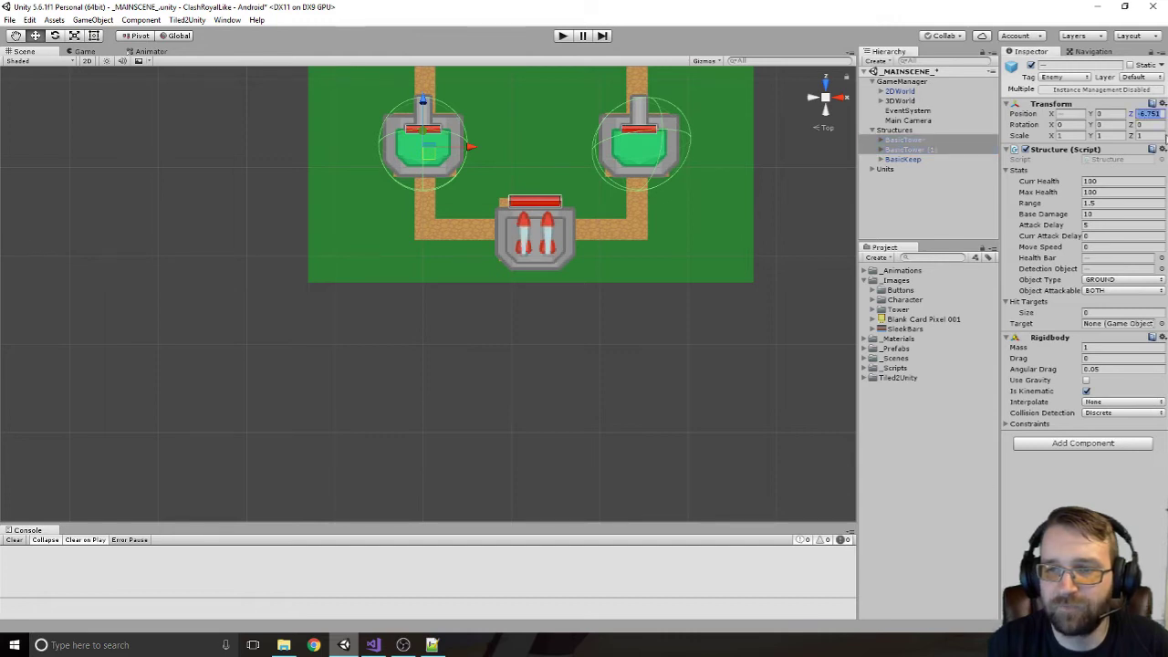
scroll(551, 134, down, 10)
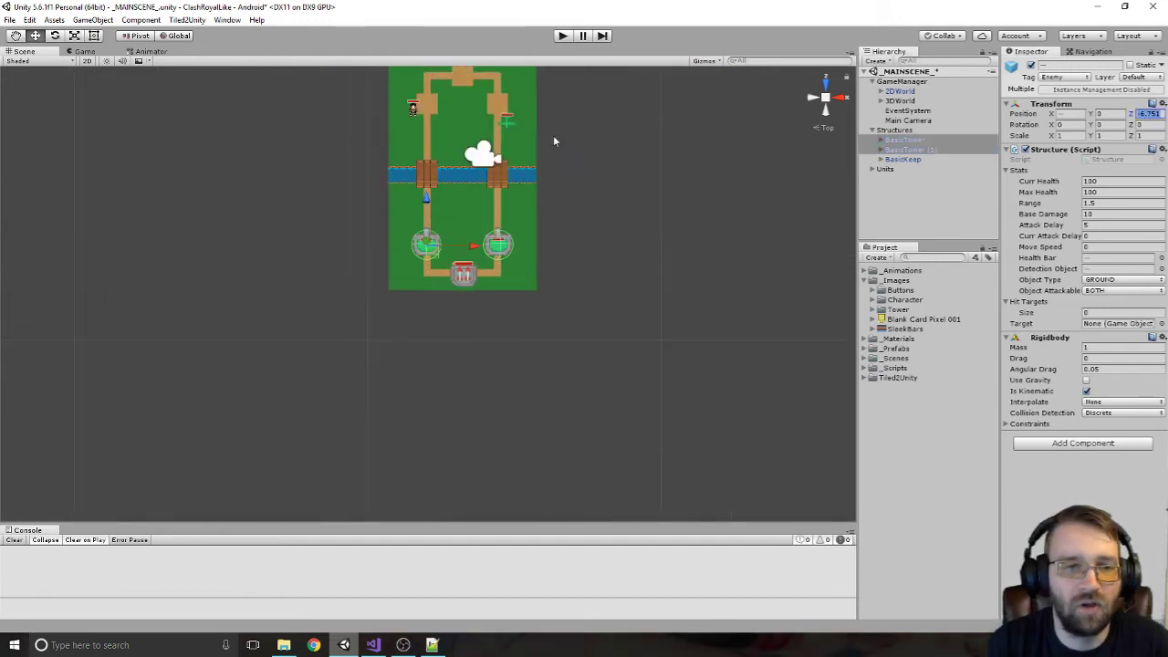
middle_drag(470, 151, 486, 242)
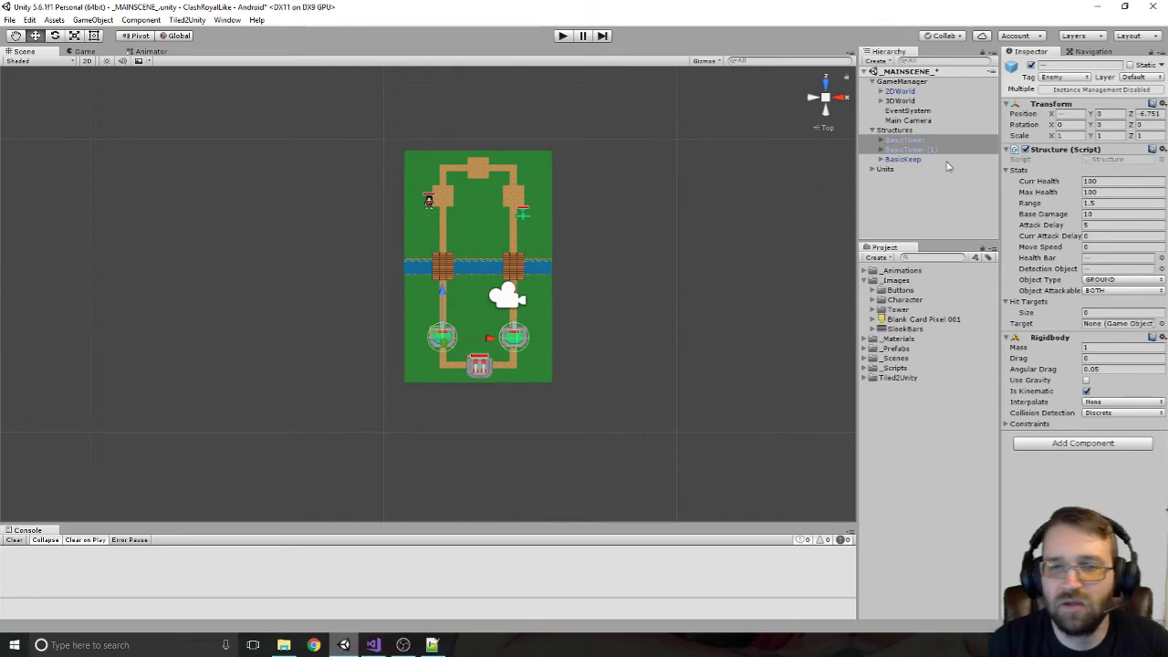
click(872, 130)
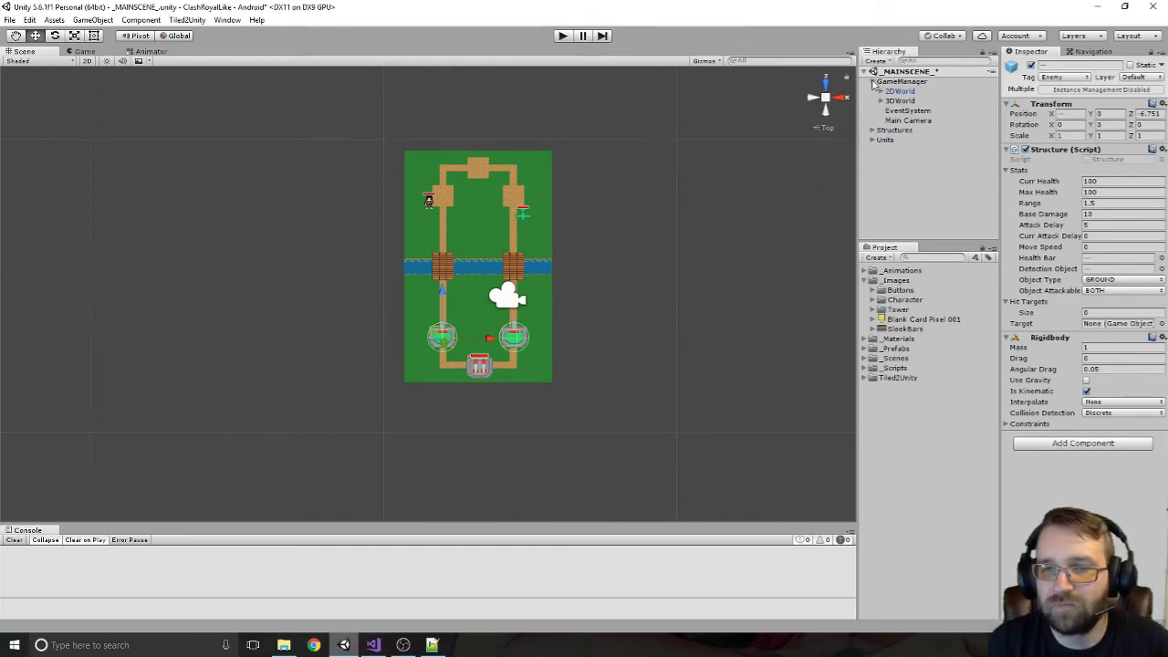
click(872, 82)
click(872, 82)
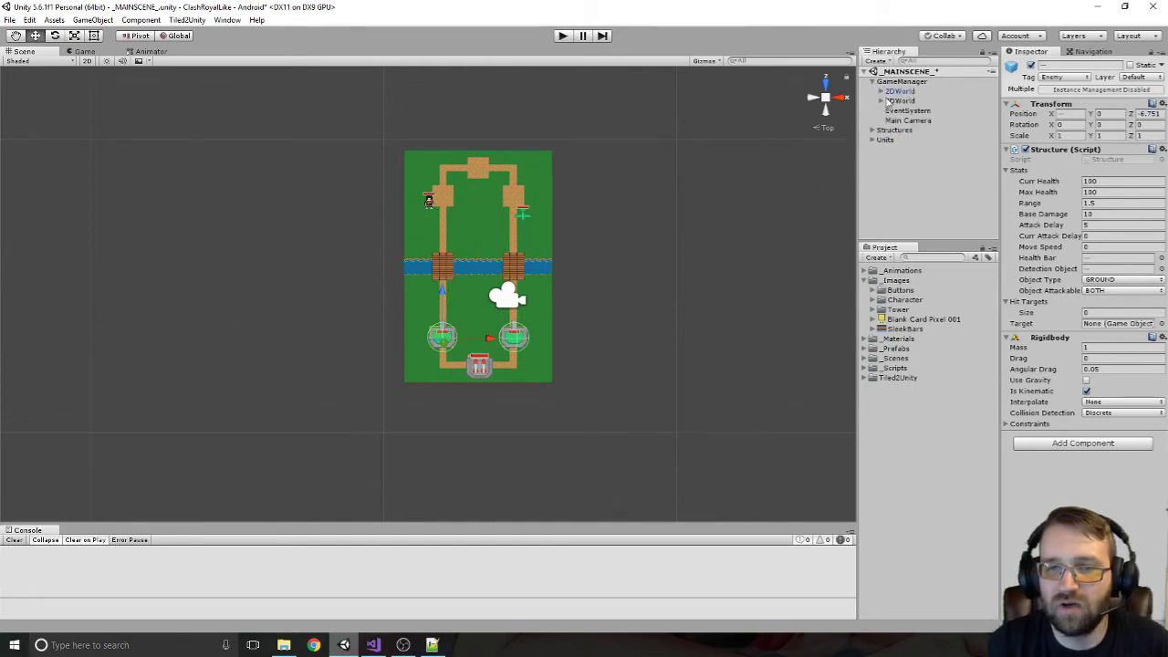
click(904, 81)
right_click(908, 82)
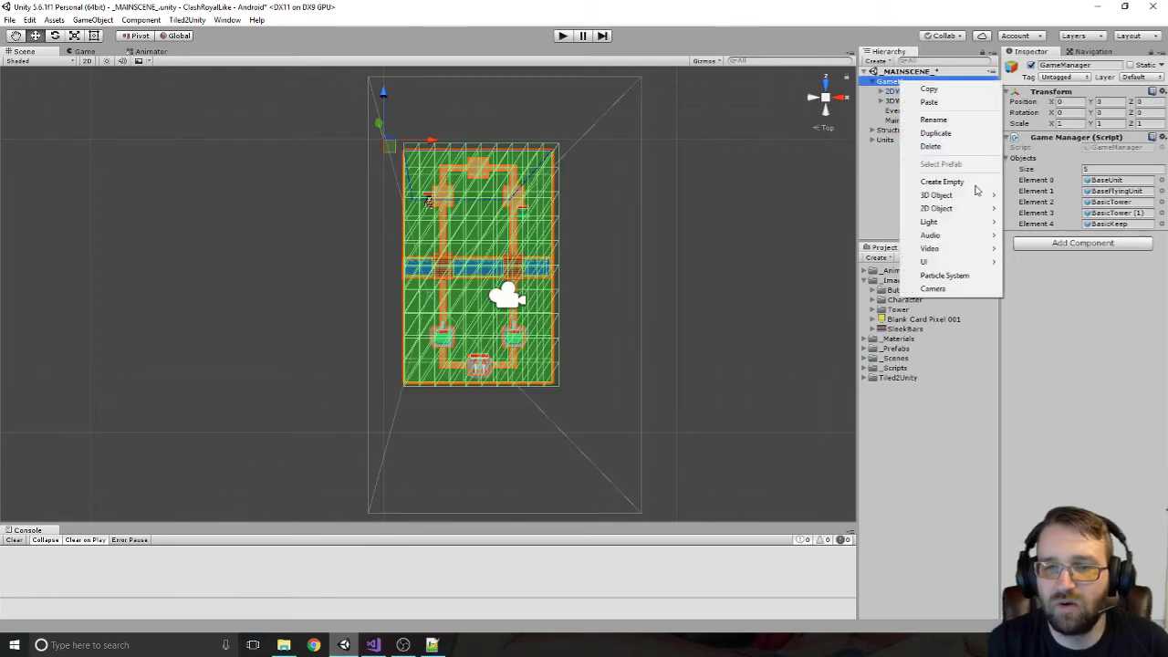
mouse_move(926, 262)
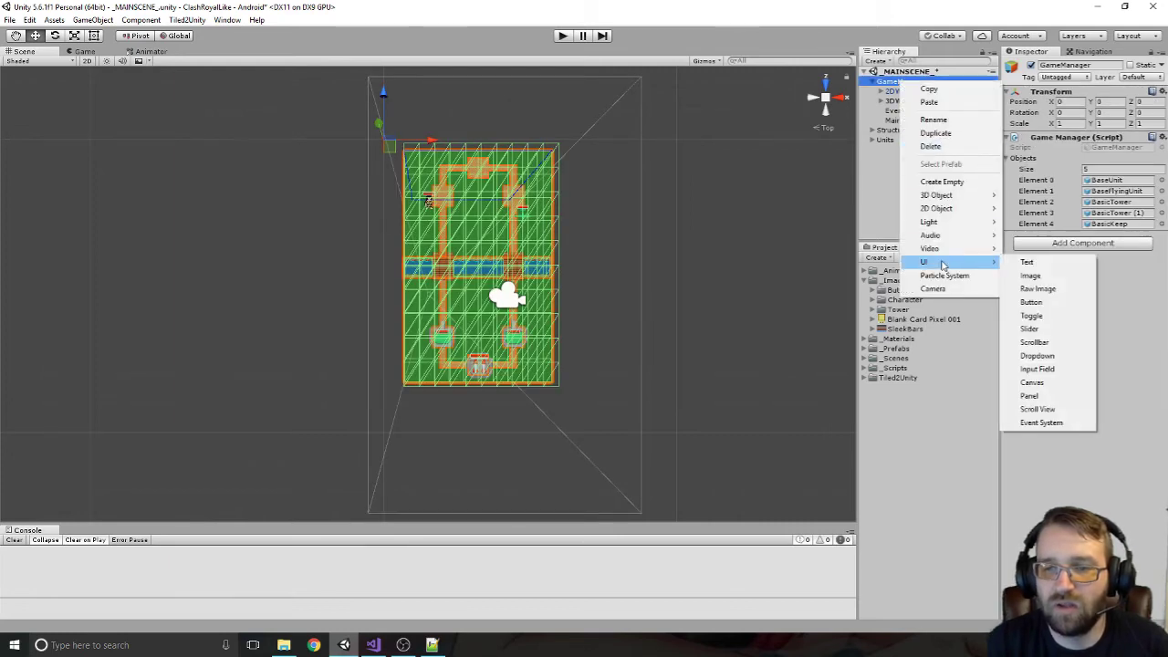
click(1033, 396)
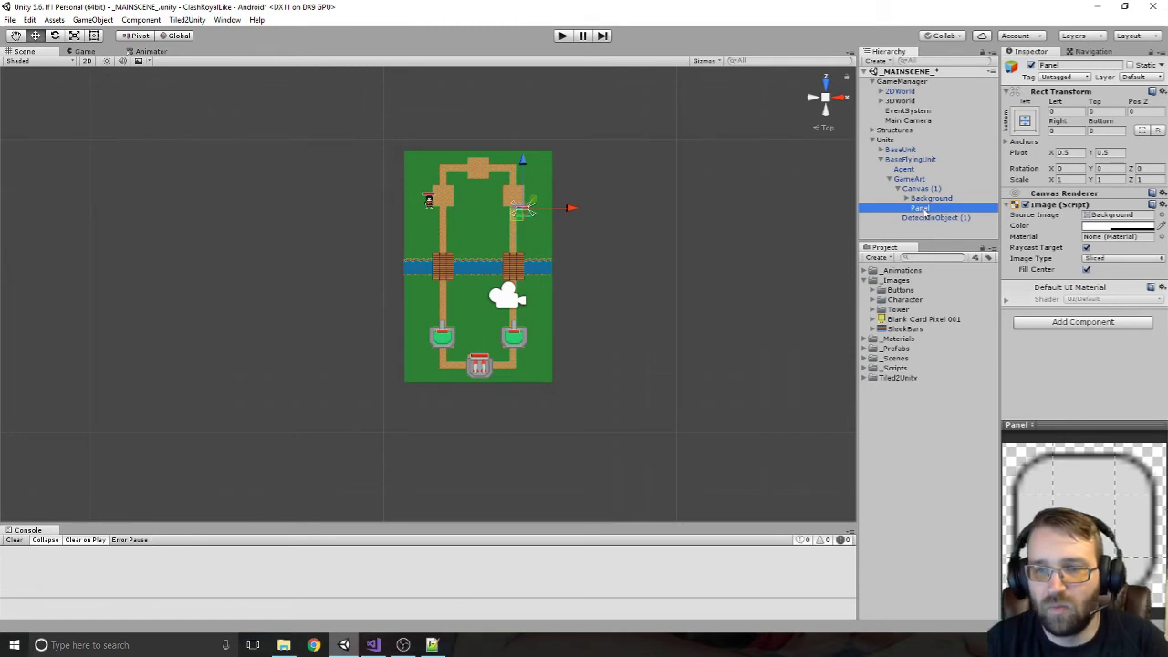
key(Delete)
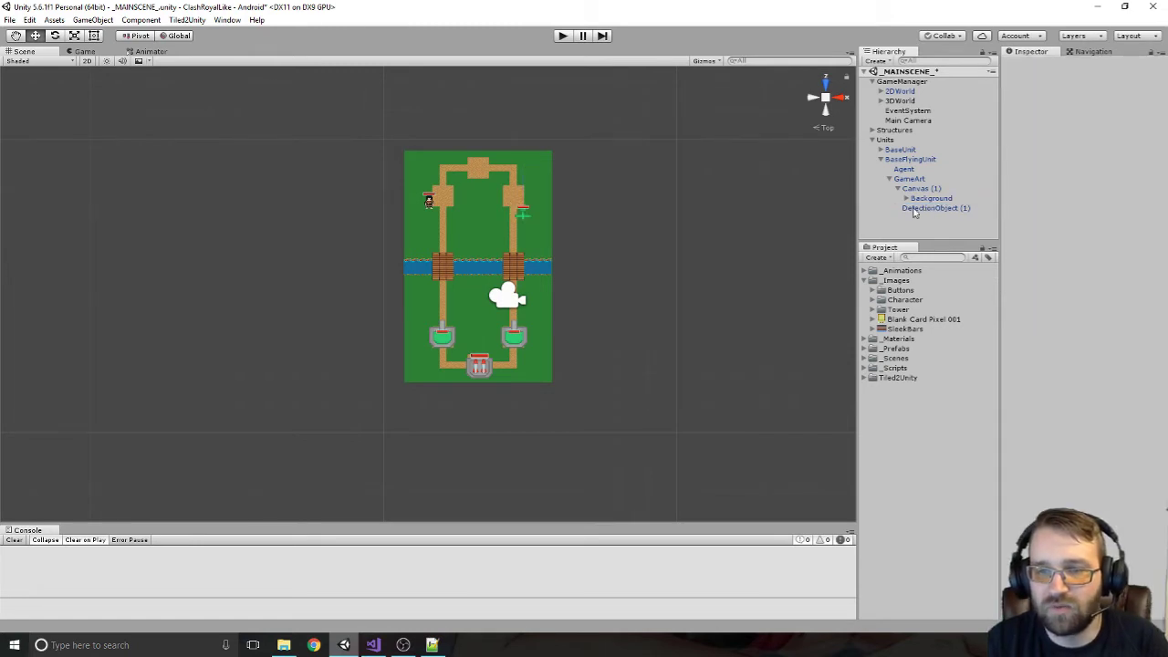
click(881, 160)
Create a UI Canvas under GameManager and add a Panel inside it
click(907, 83)
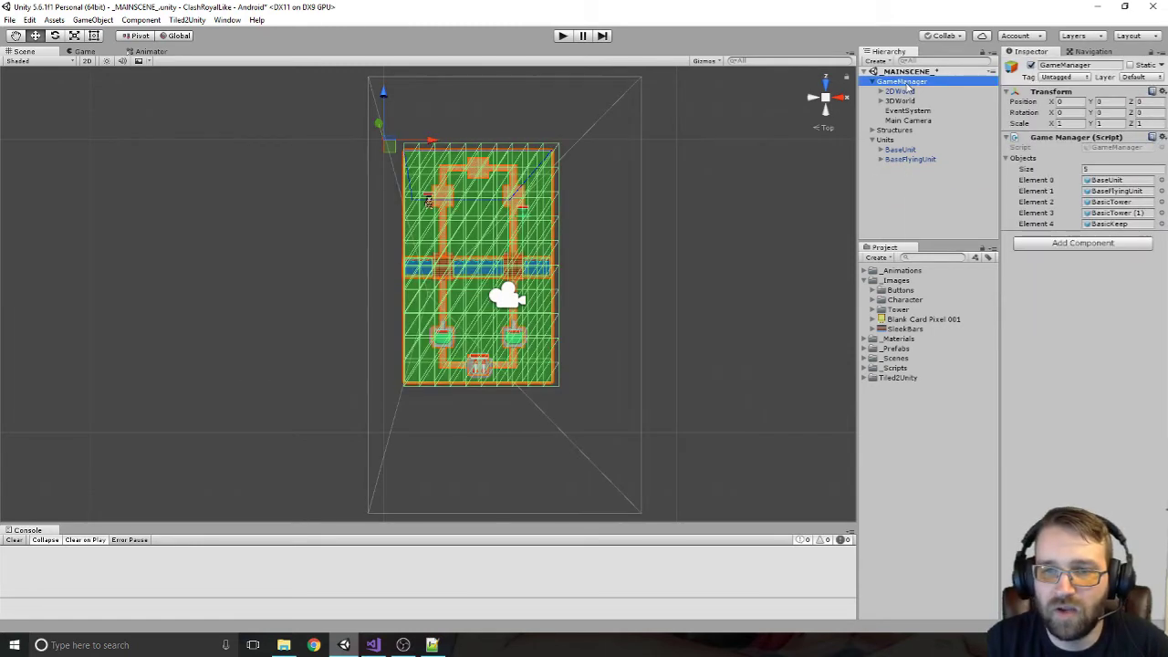
right_click(907, 87)
mouse_move(938, 264)
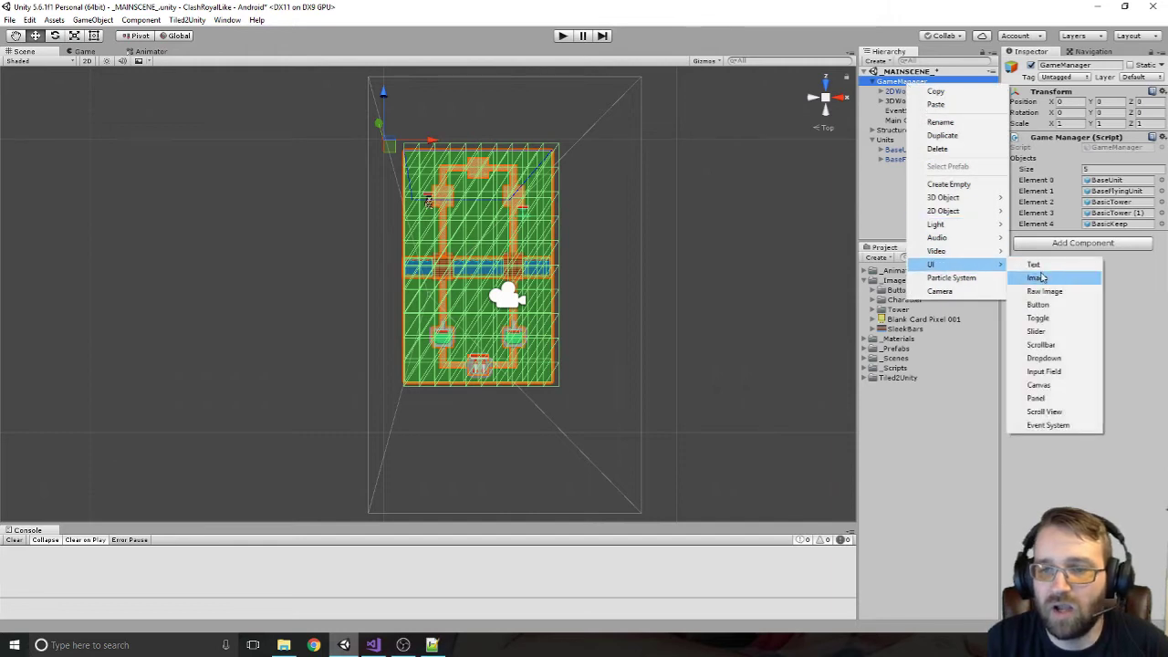
click(1039, 385)
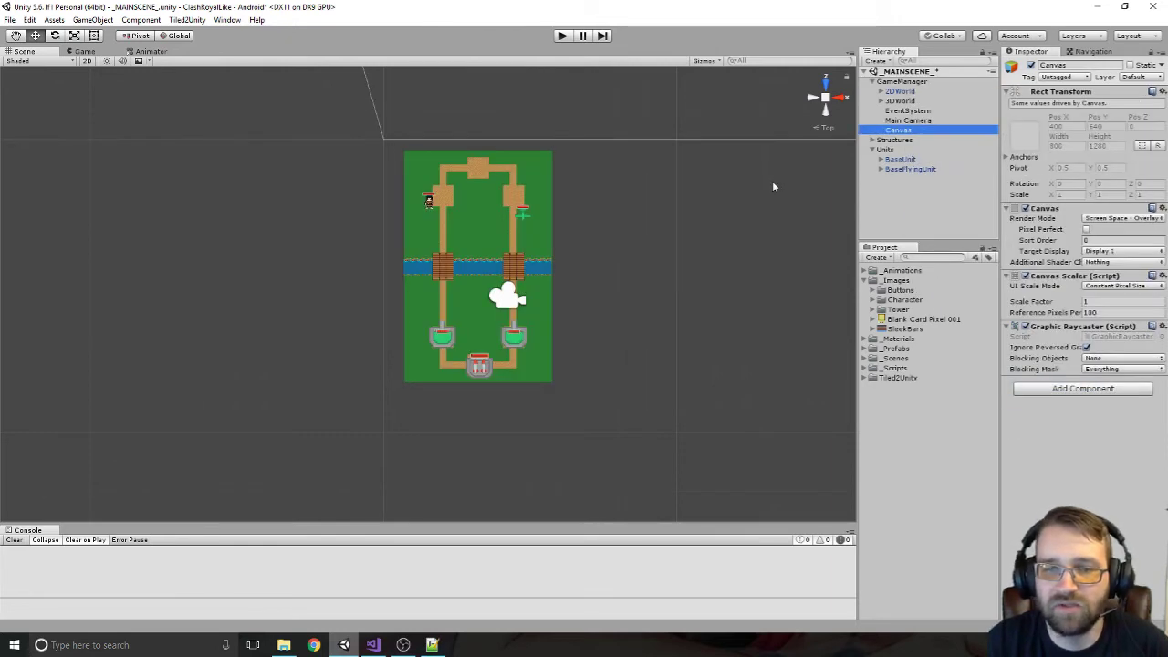
right_click(902, 130)
mouse_move(958, 310)
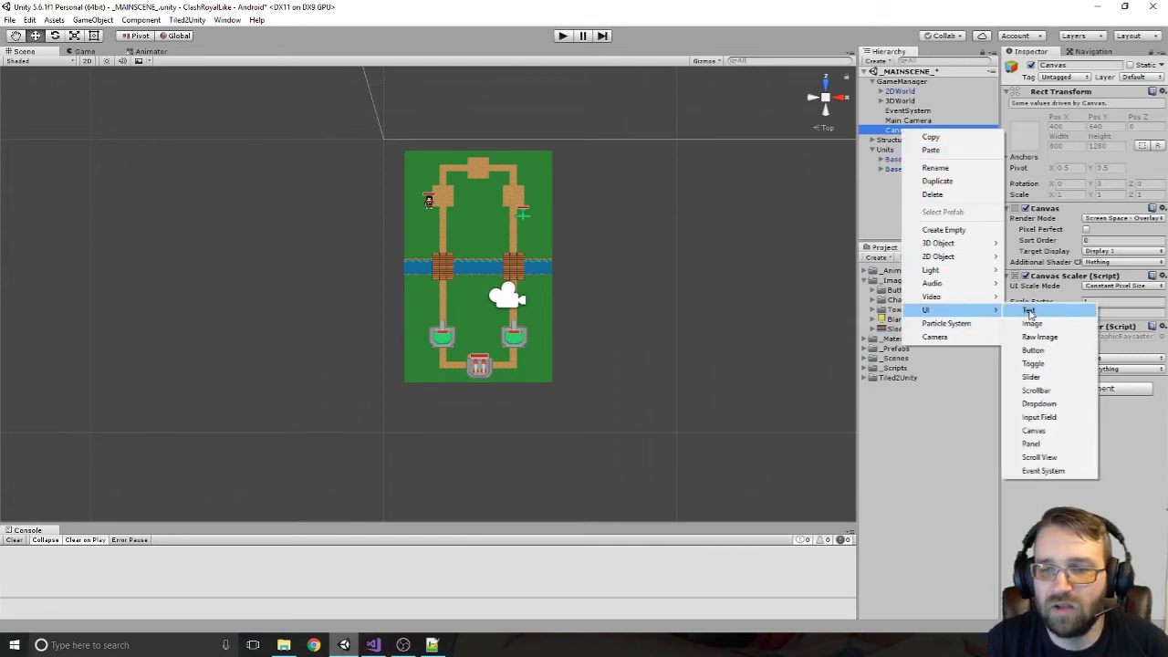
click(1031, 443)
Lower the Panel's top edge to a Top offset of 954 in the 2D Scene view and check it in the Game view
scroll(611, 214, down, 3)
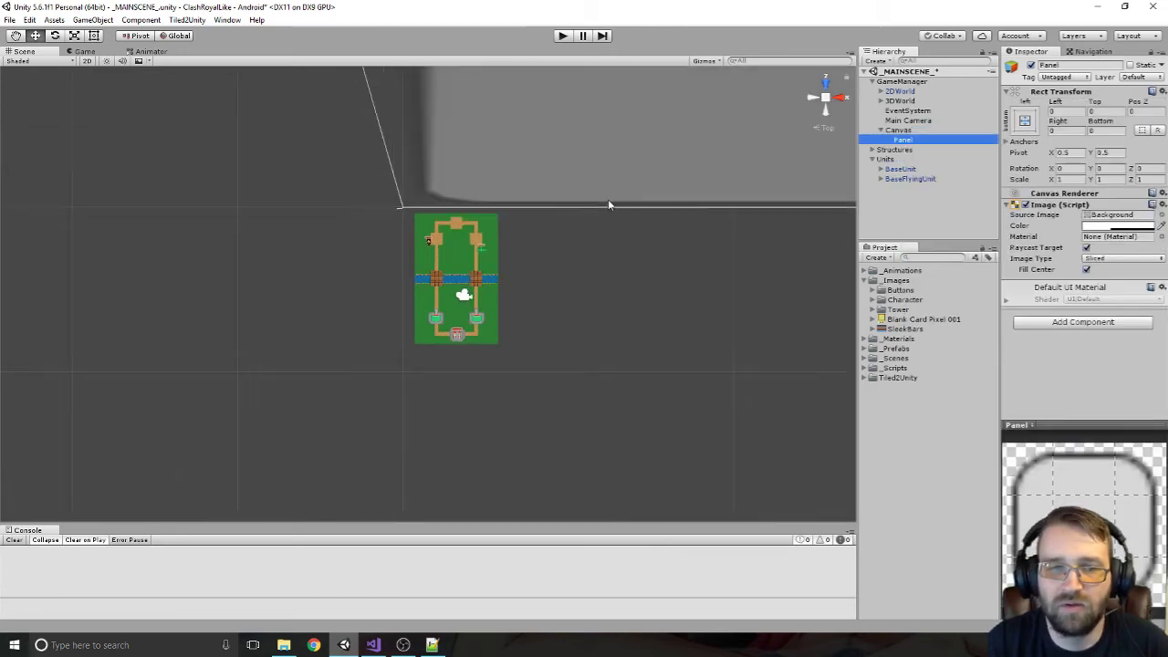
scroll(608, 199, down, 5)
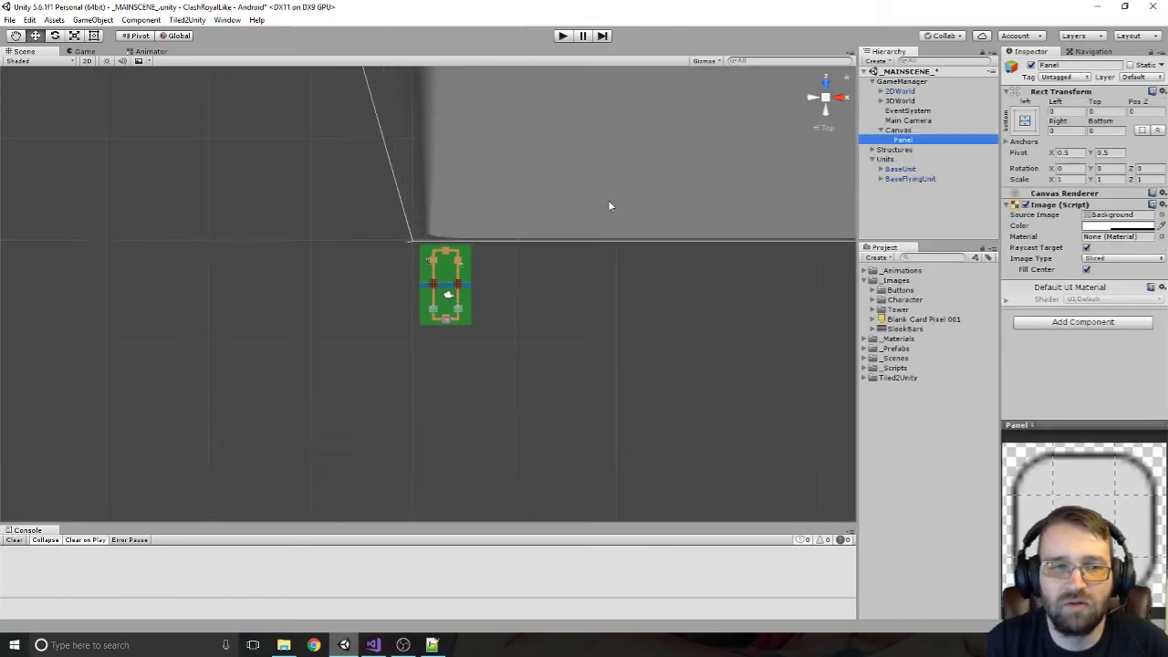
click(86, 61)
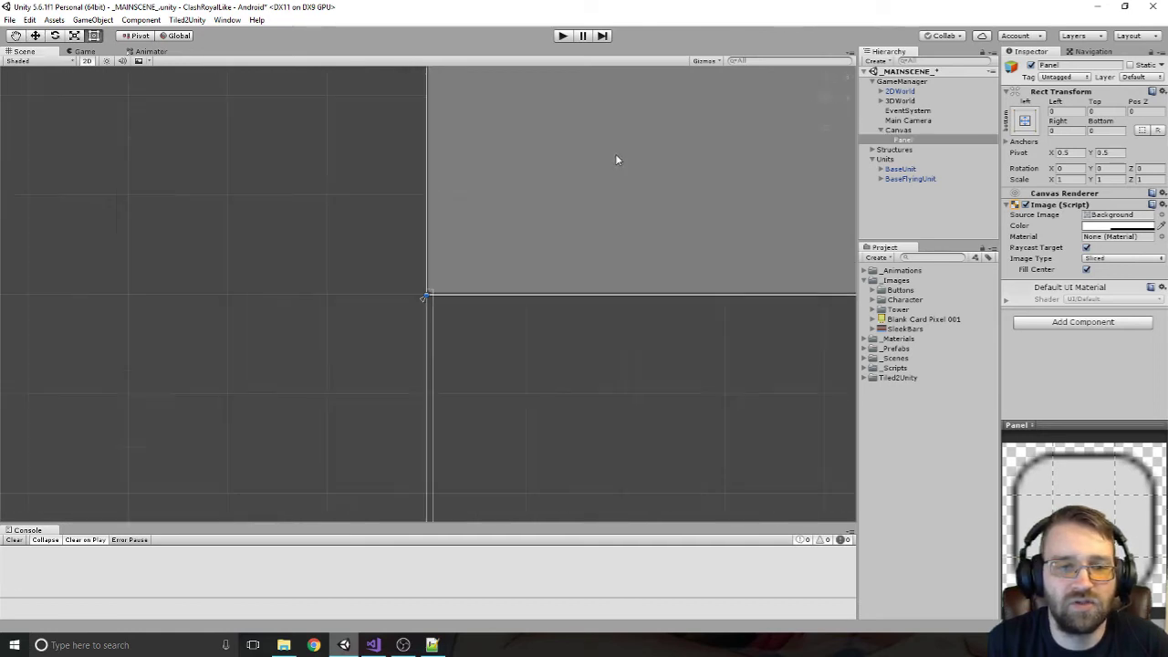
key(f)
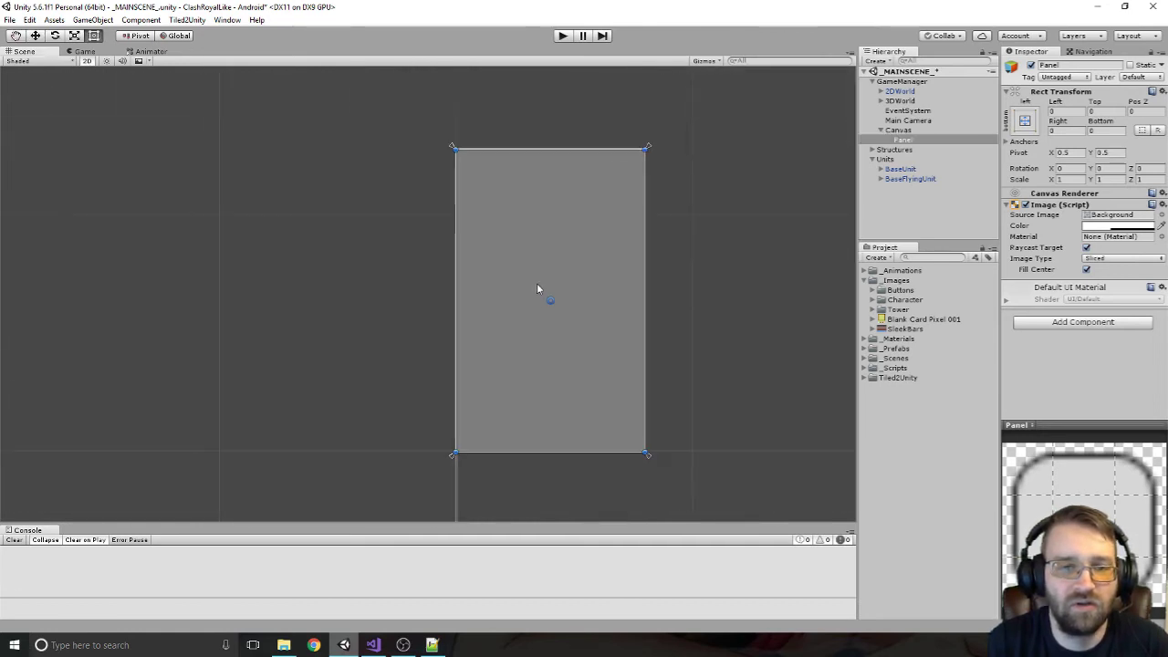
drag(569, 148, 551, 374)
click(84, 52)
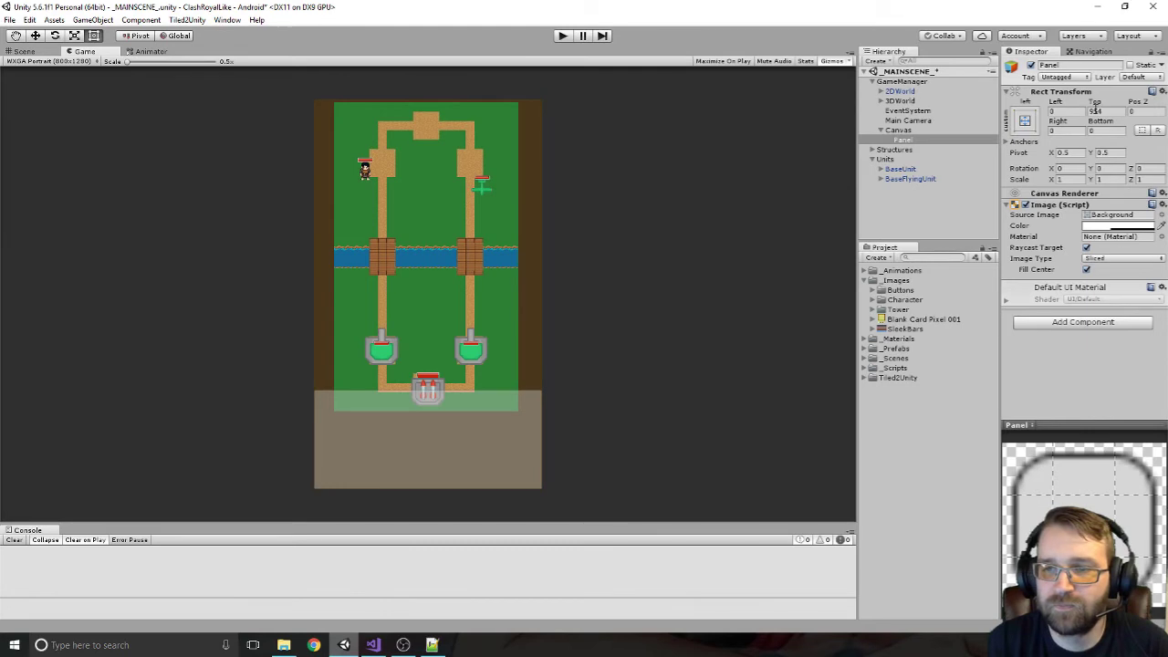
Anchor the Panel to the bottom centre of the Canvas, setting its pivot and position as well
click(1024, 122)
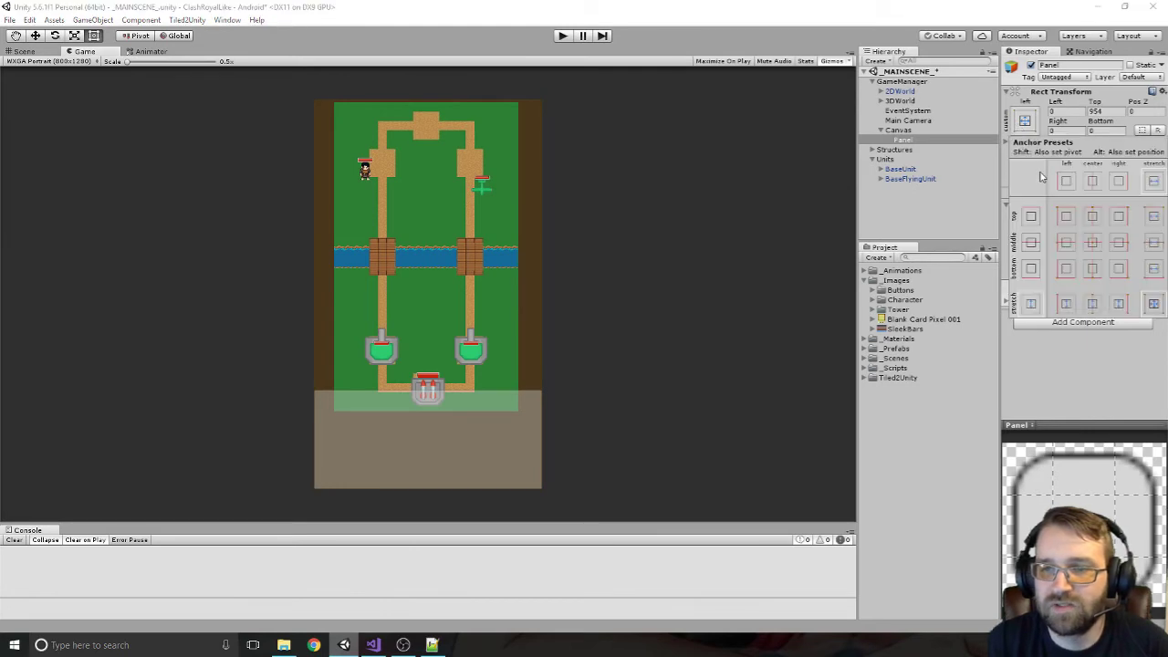
click(1094, 272)
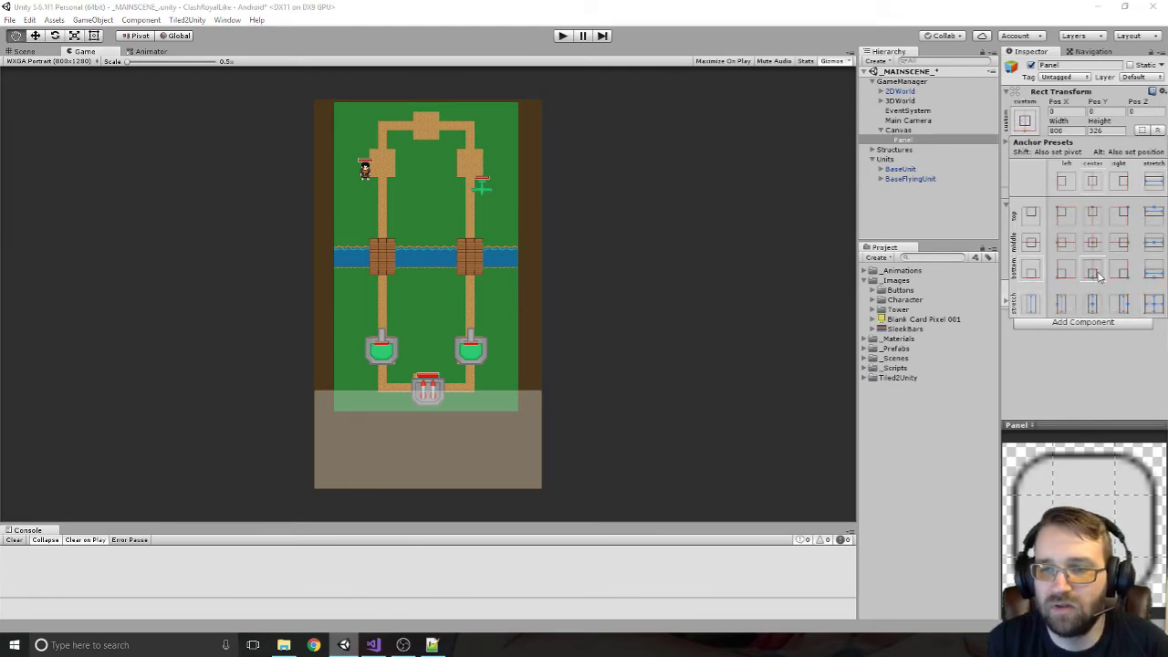
key(alt)
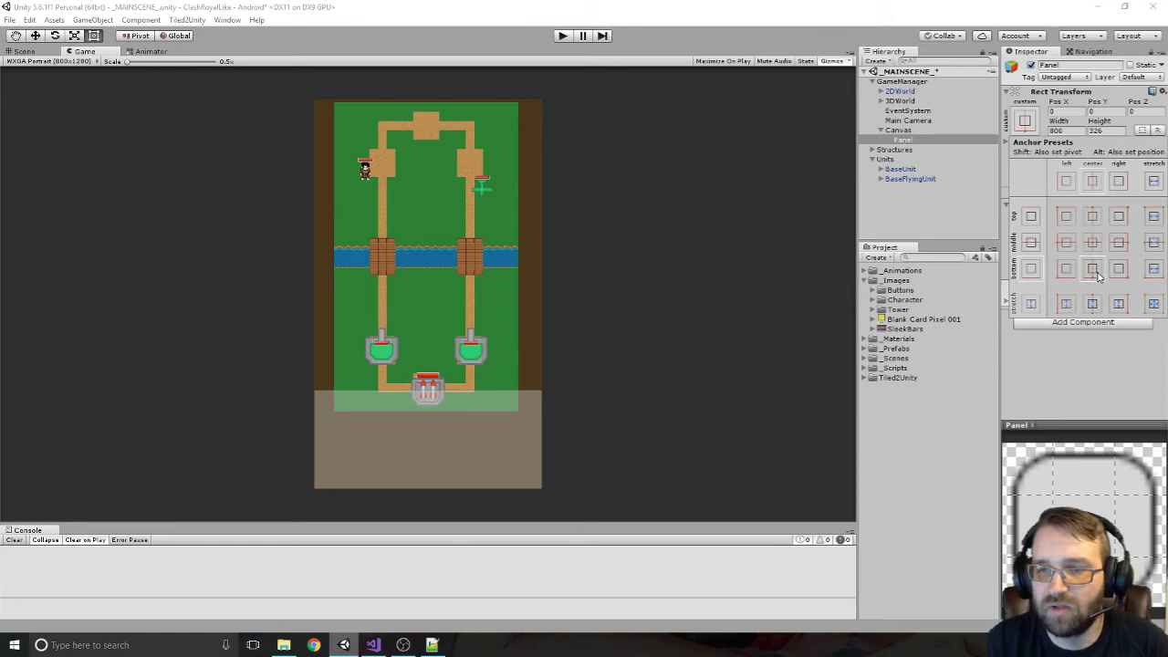
key(alt)
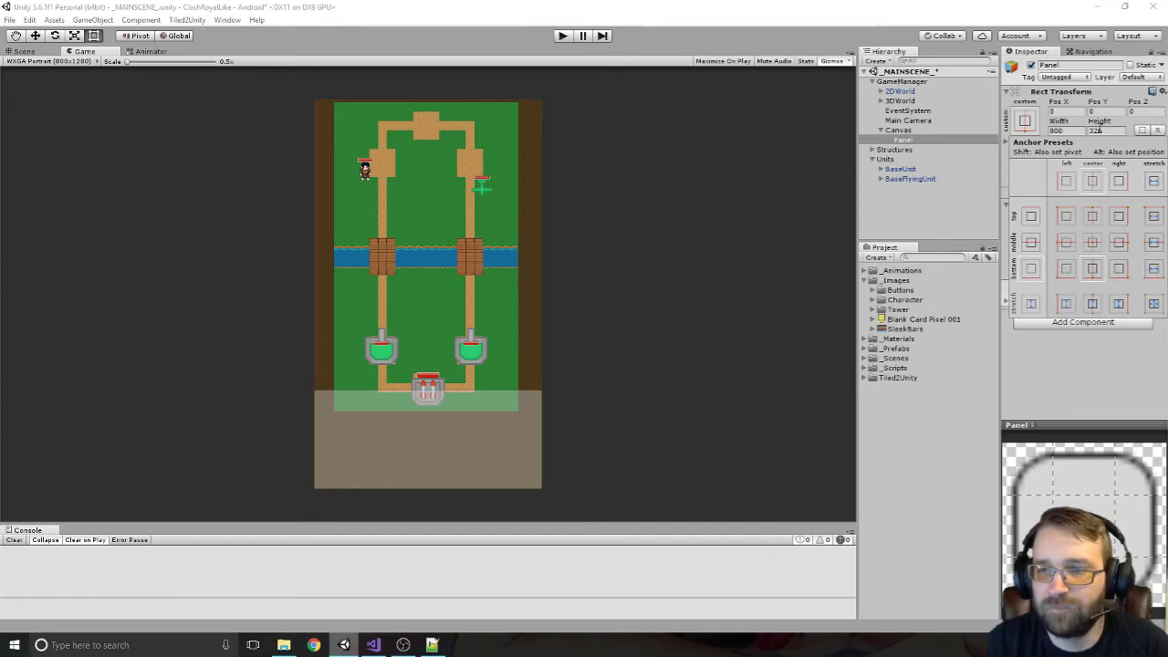
Set the Panel's height to 250
click(1100, 130)
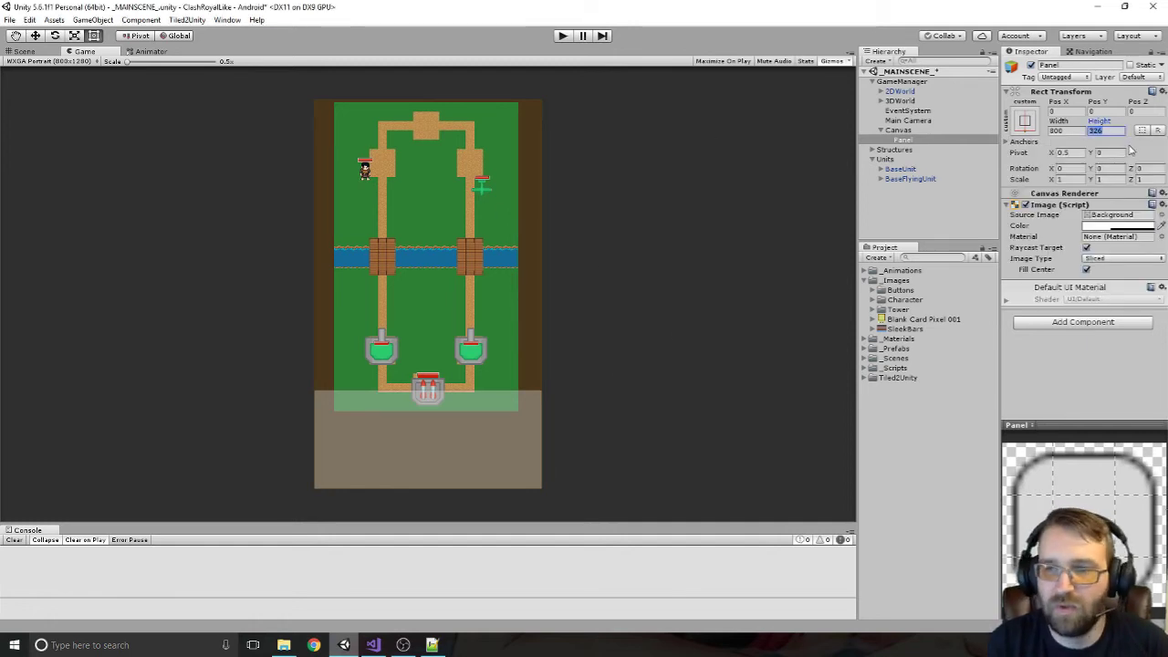
text(200)
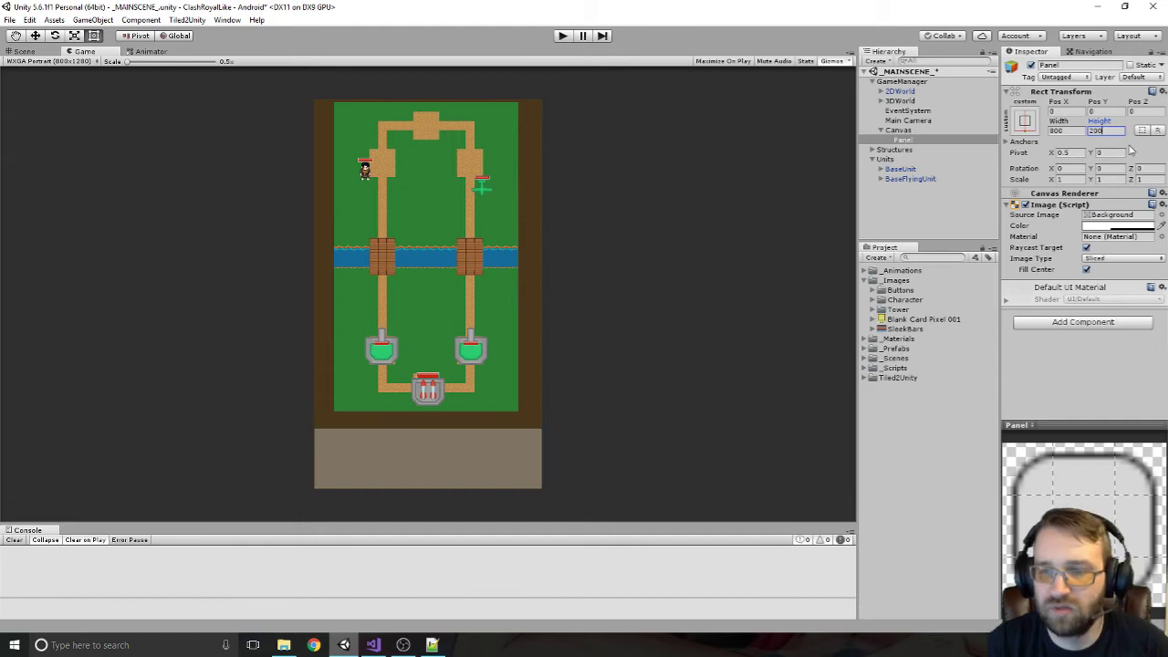
key(BackSpace)
key(BackSpace)
text(50)
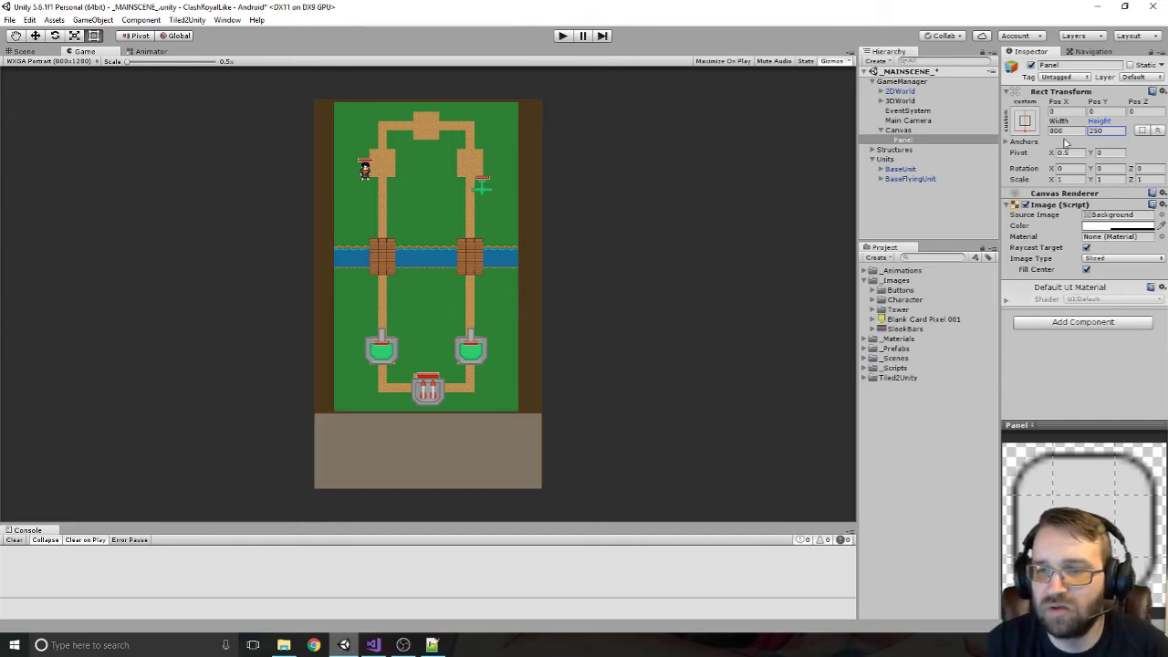
Try several widths for the Panel and set it to 700
click(1069, 130)
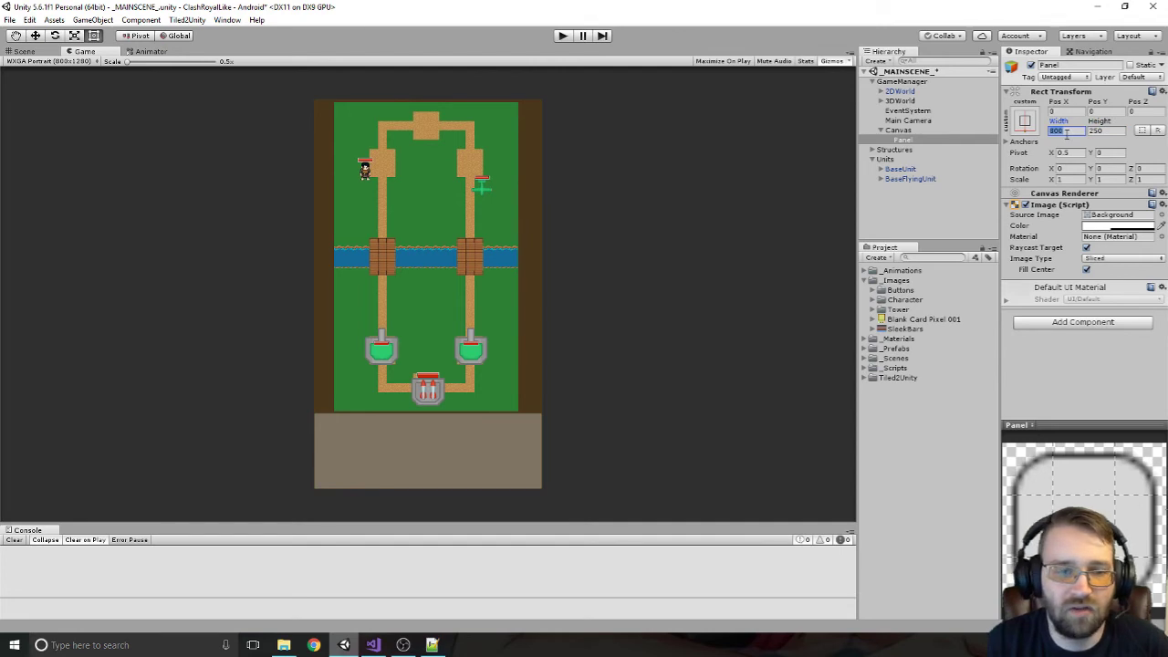
text(600)
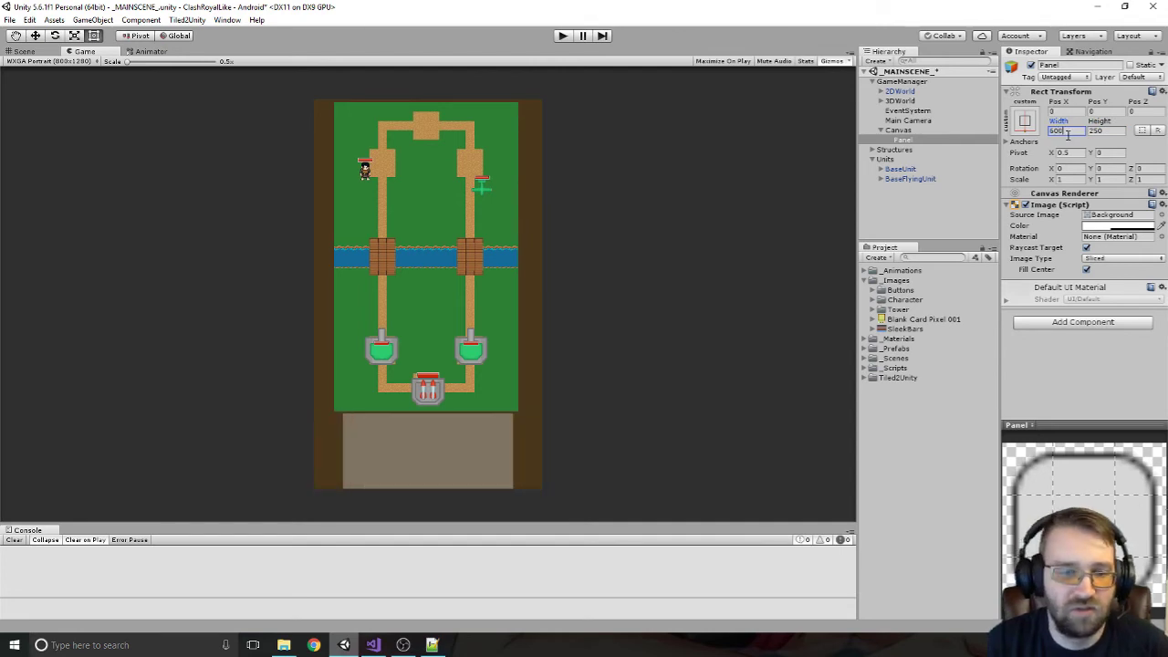
key(BackSpace)
key(BackSpace)
key(BackSpace)
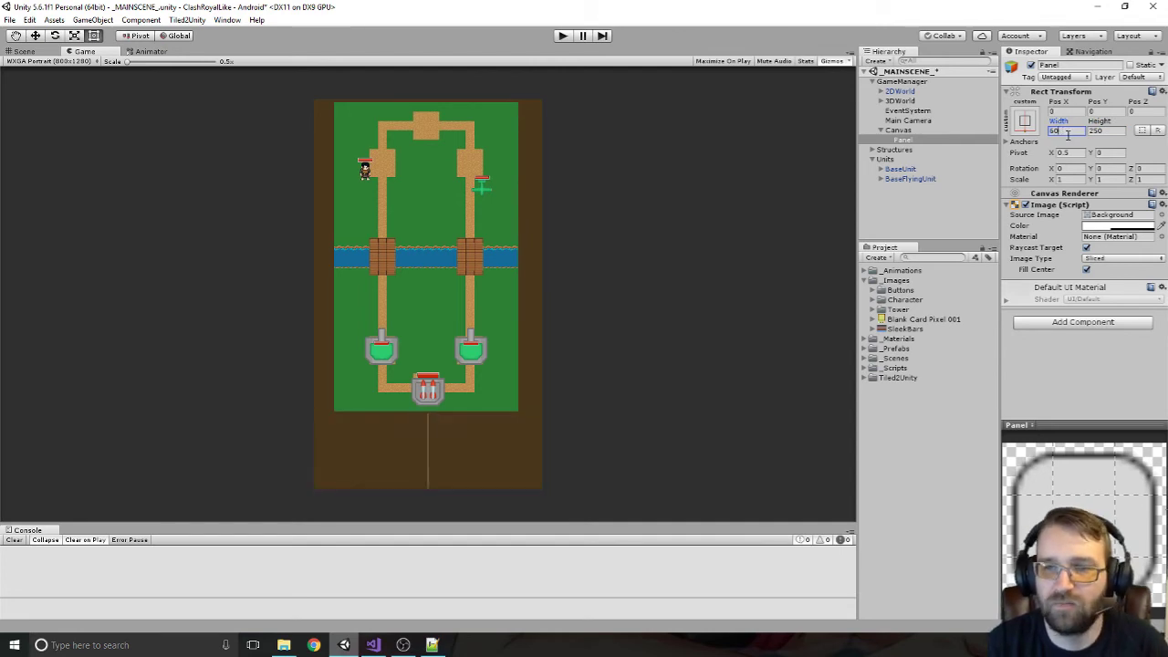
text(710)
key(BackSpace)
key(BackSpace)
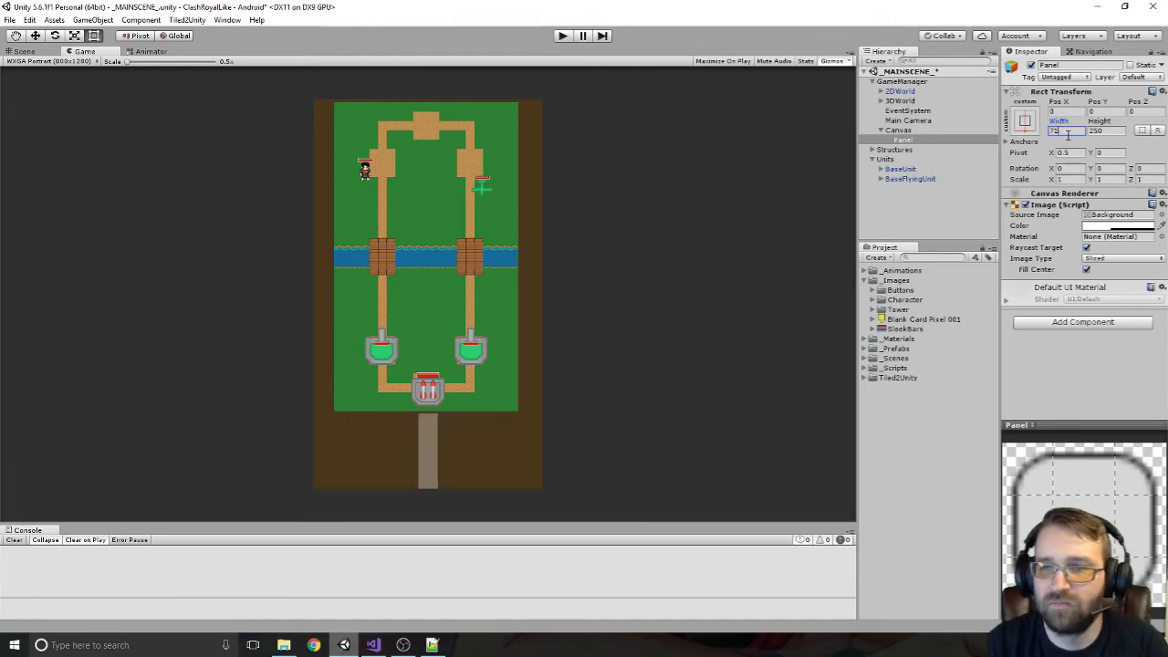
text(00)
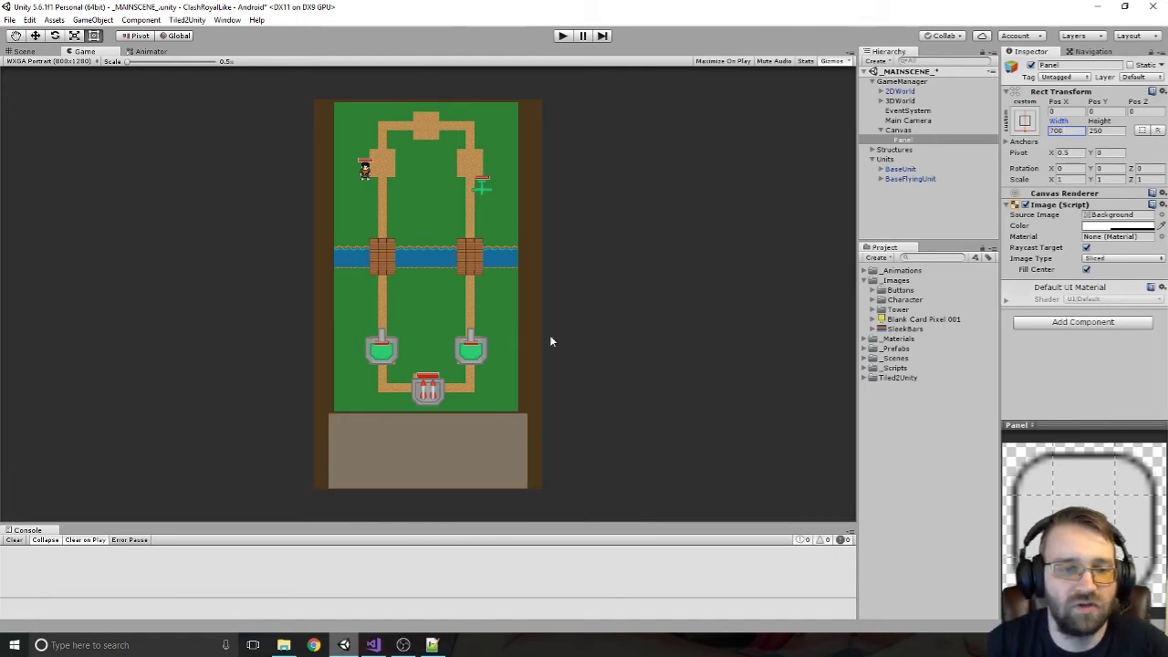
Anchor the Panel, including its pivot and position, to the Canvas's bottom-right corner and rename it Background
click(1026, 124)
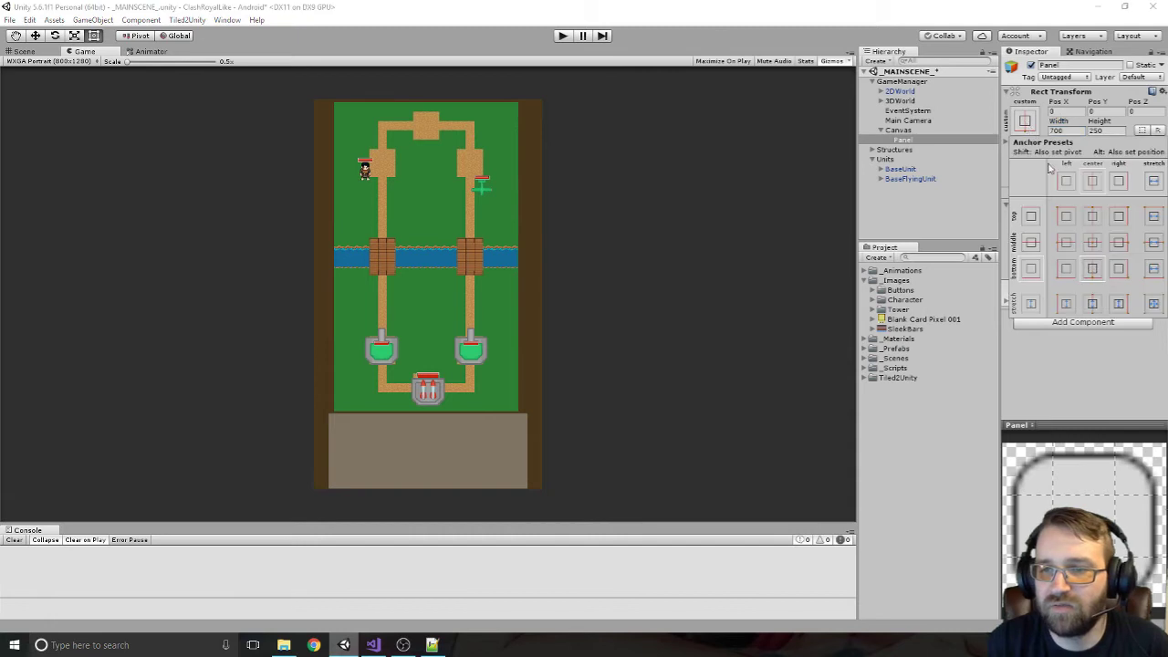
alt+click(1122, 273)
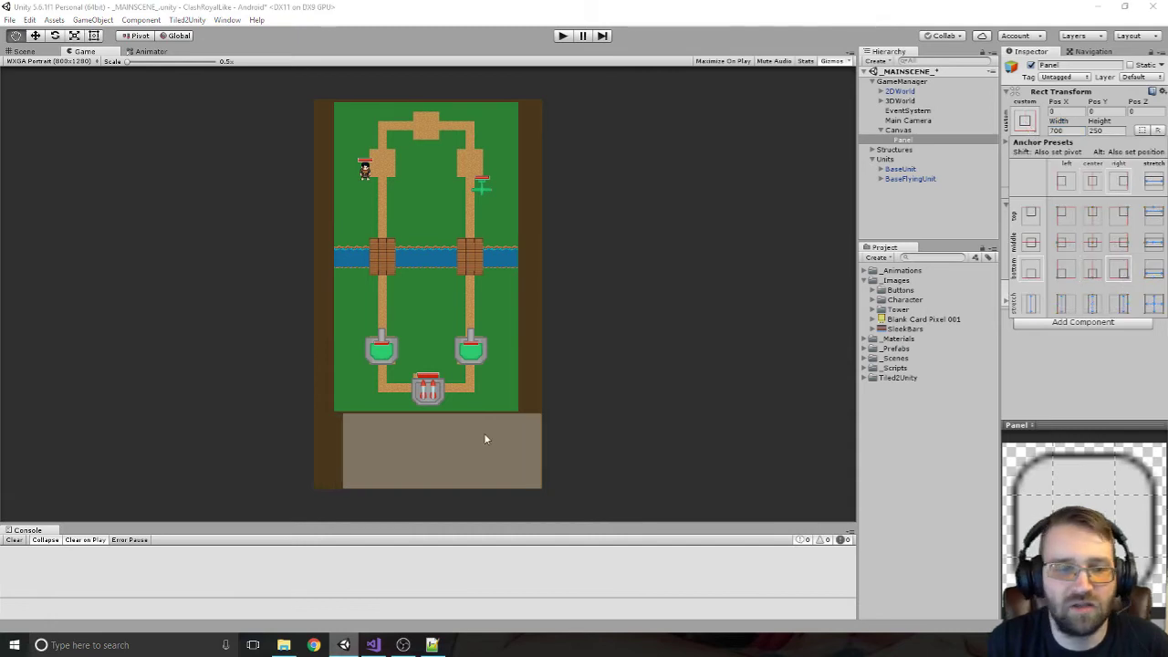
click(905, 142)
click(919, 142)
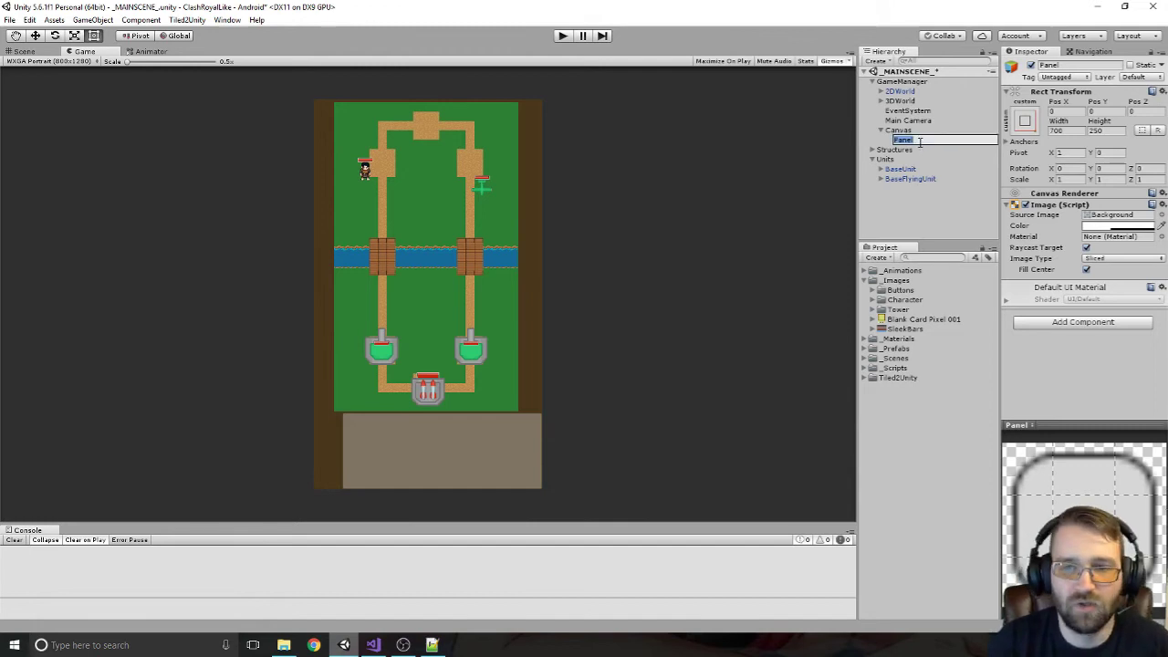
text(Background)
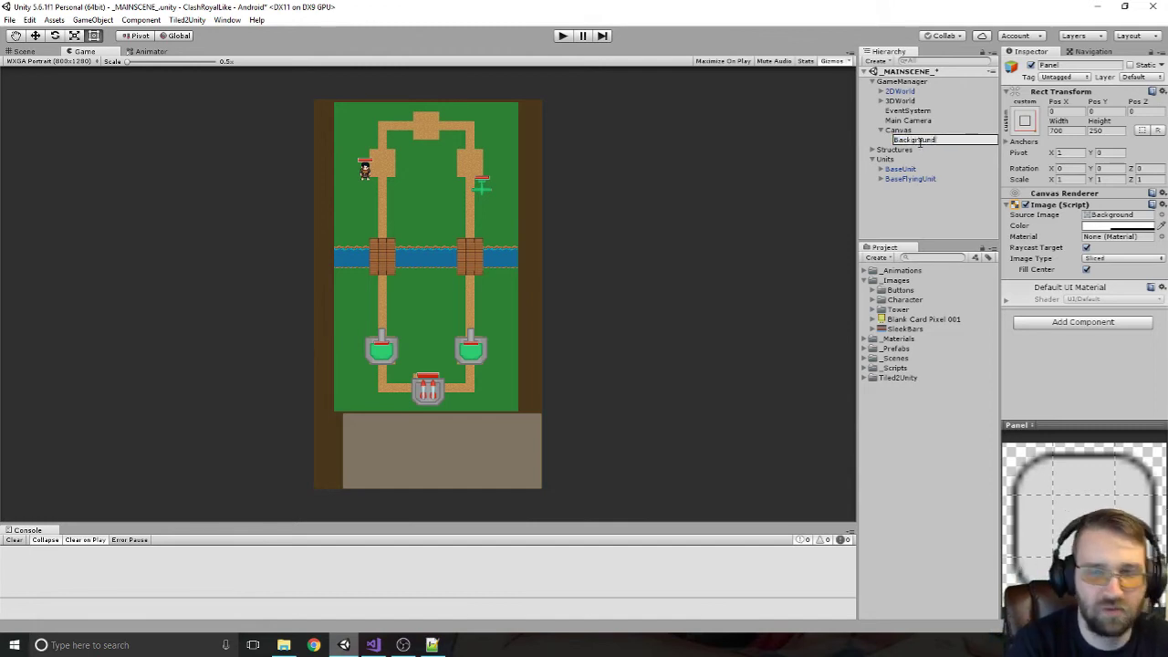
key(Return)
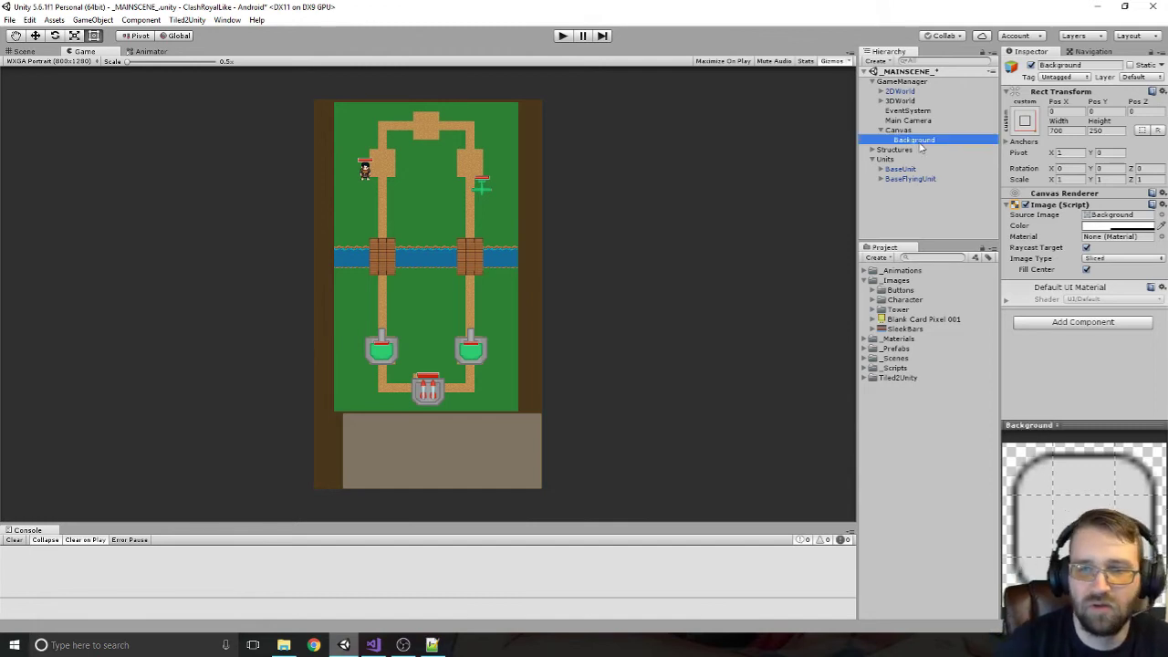
Change the Background panel's image colour to an opaque grey
click(1117, 227)
drag(54, 214, 134, 223)
drag(28, 65, 11, 96)
click(136, 7)
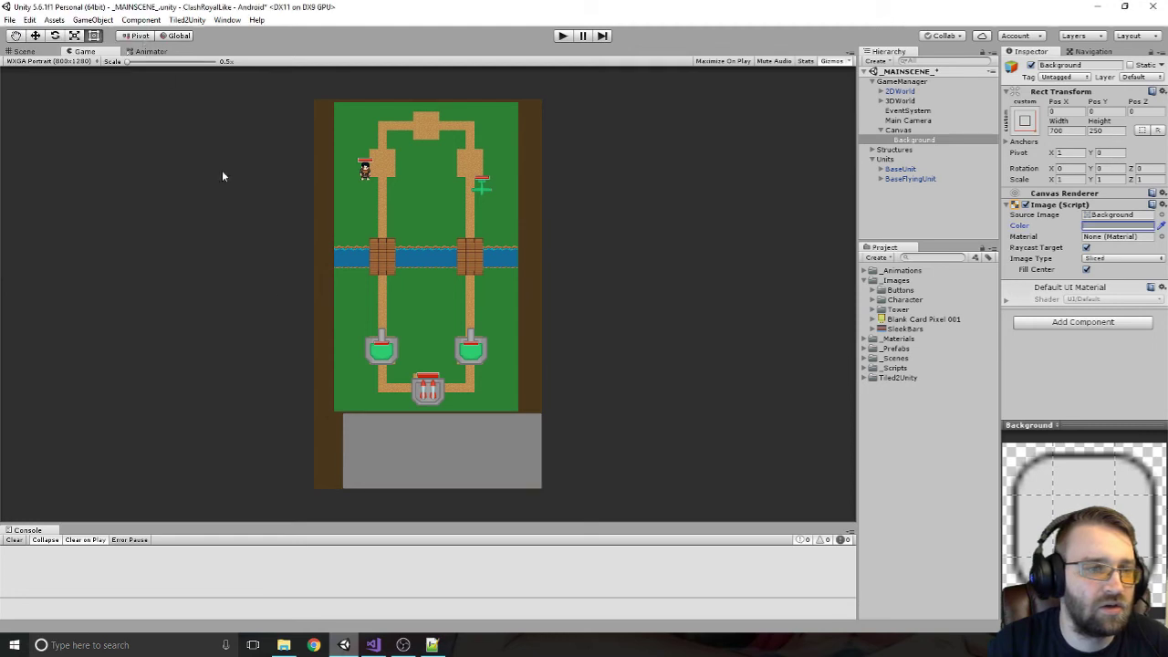
Frame the Background panel up close in the Scene view
click(27, 51)
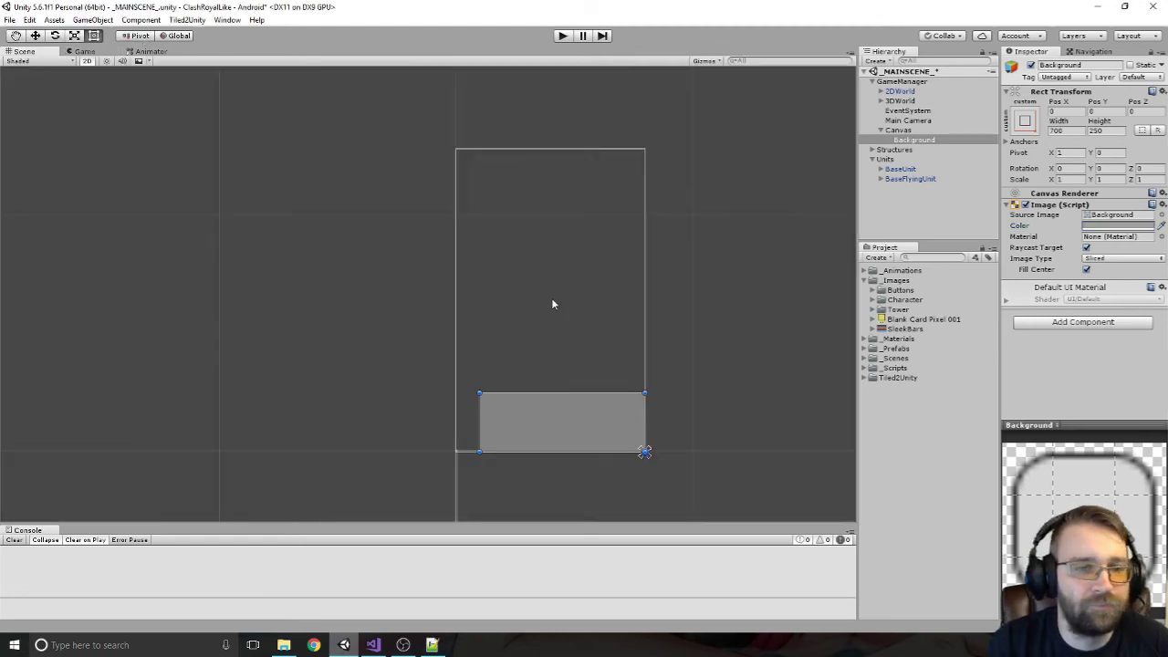
key(f)
scroll(478, 274, up, 3)
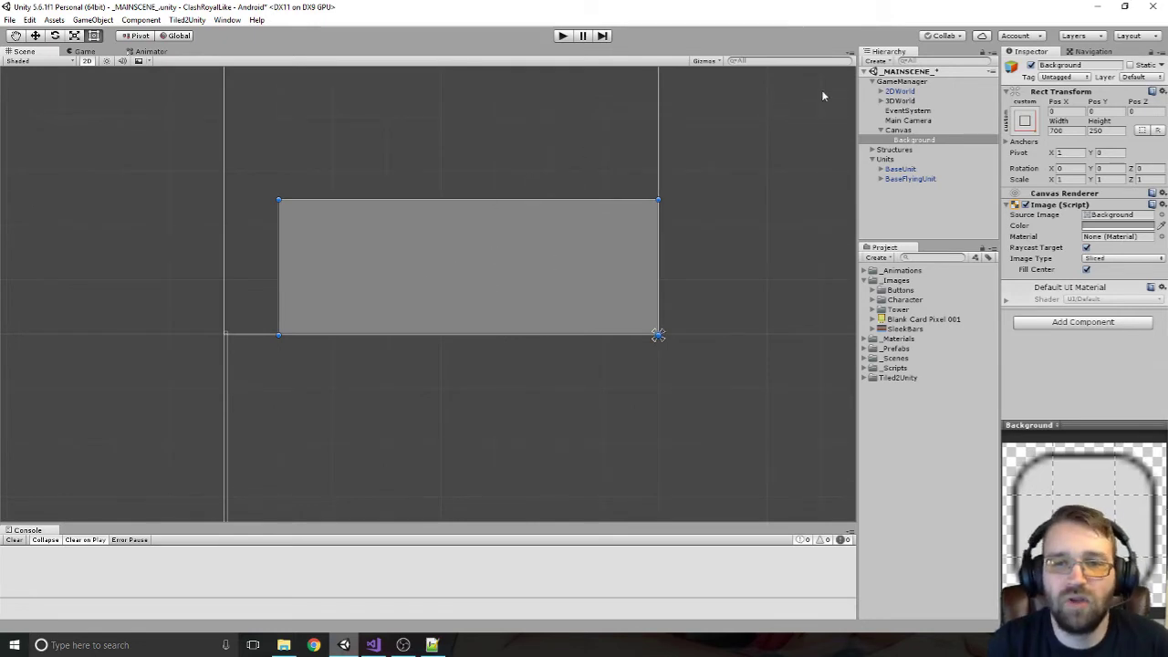
Create an empty child object under Background and anchor it to the top centre, including its pivot and position
right_click(912, 139)
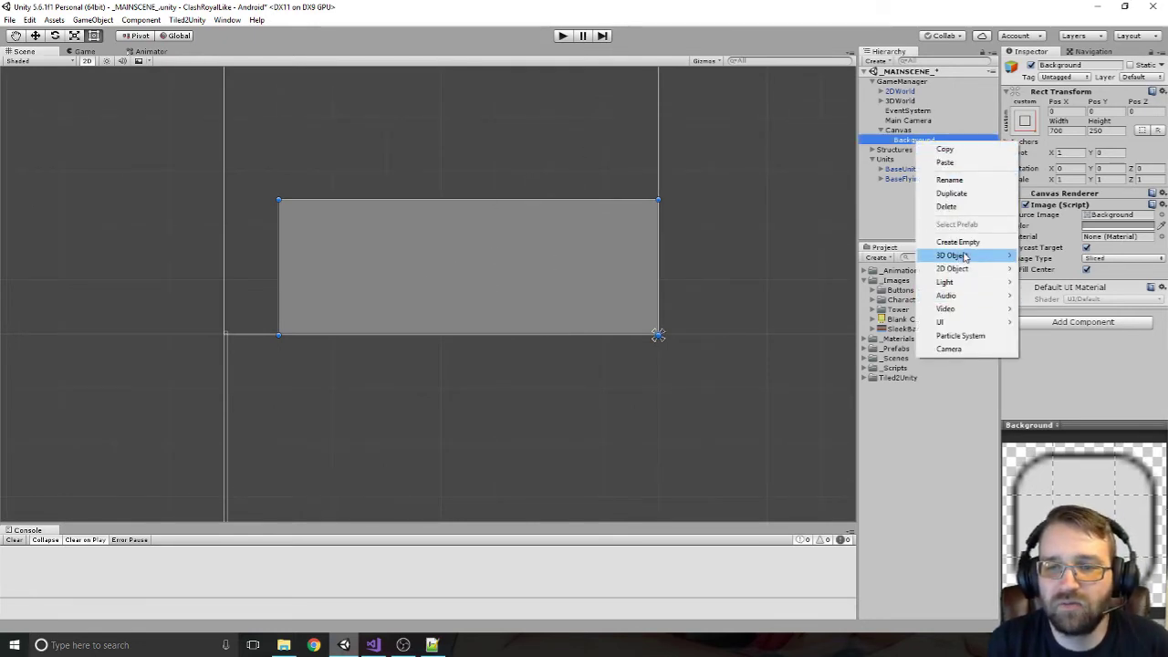
click(957, 242)
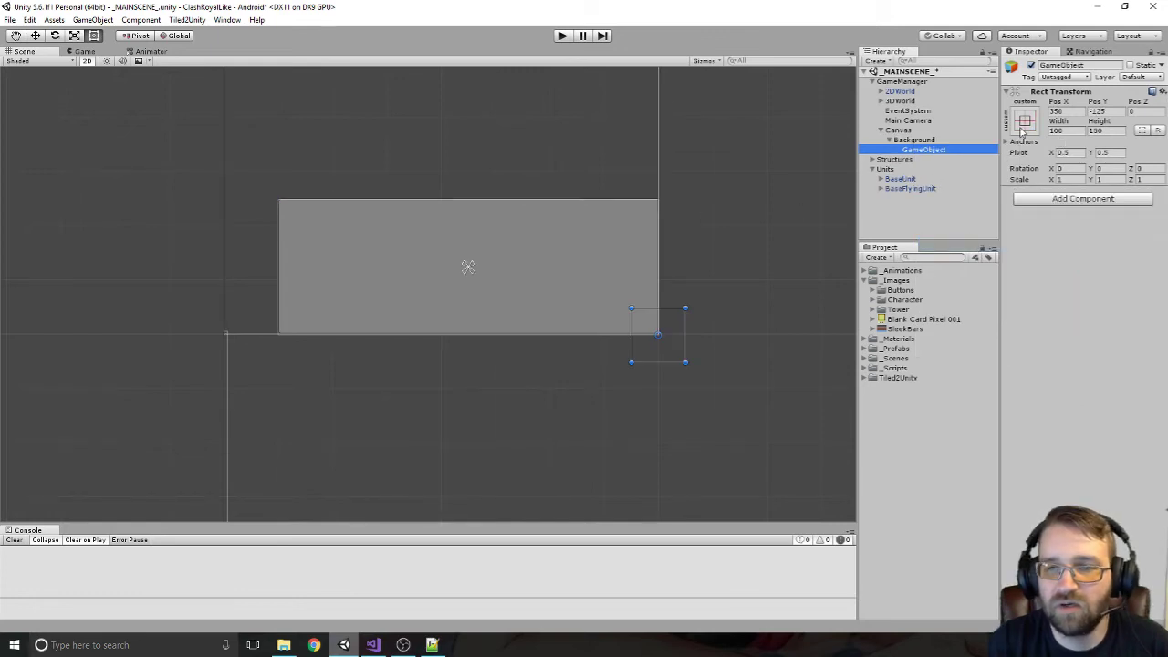
click(1024, 122)
alt+shift+click(1093, 214)
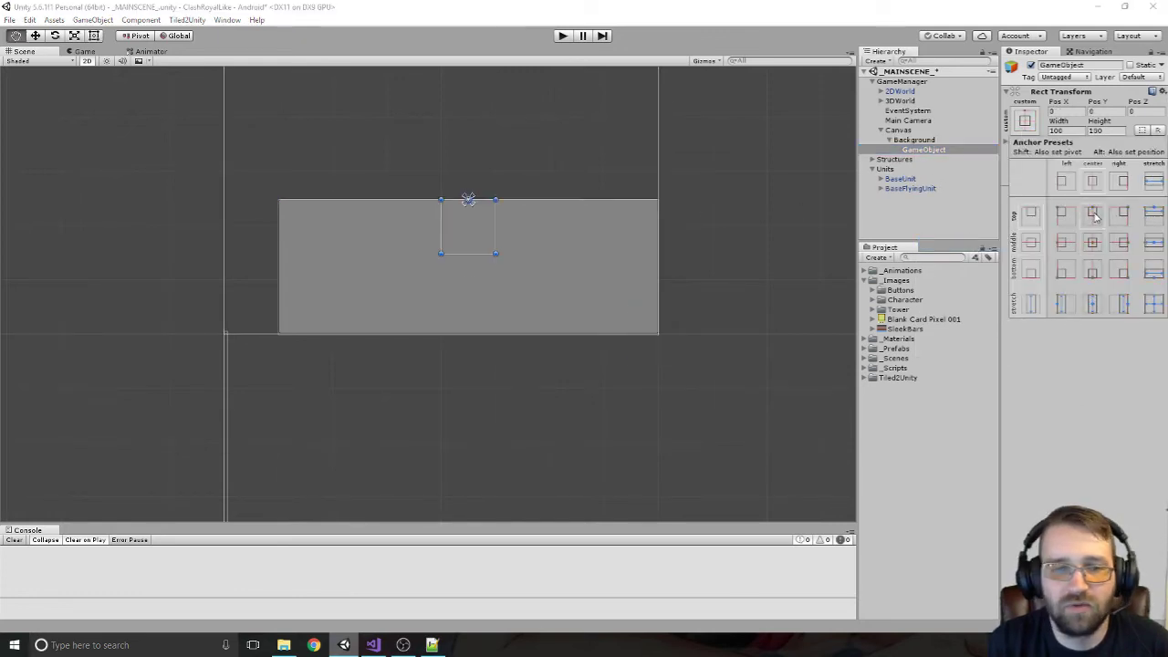
click(497, 216)
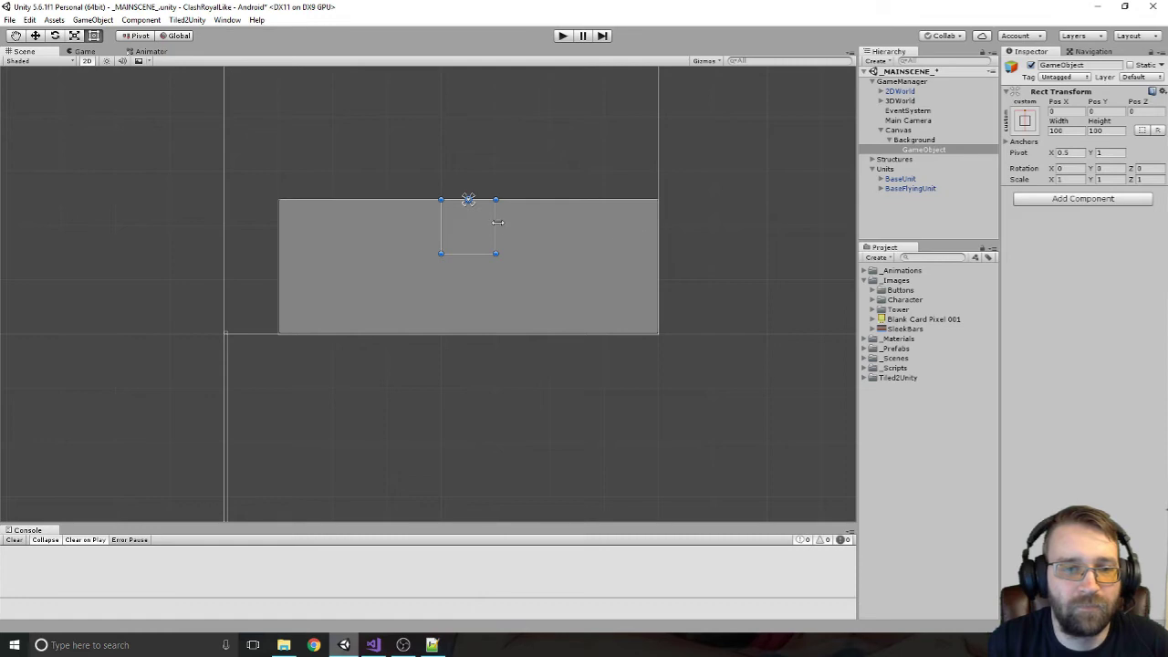
Resize the new empty object to about 616 by 157, with its far edge on Background's right side
drag(498, 222, 658, 225)
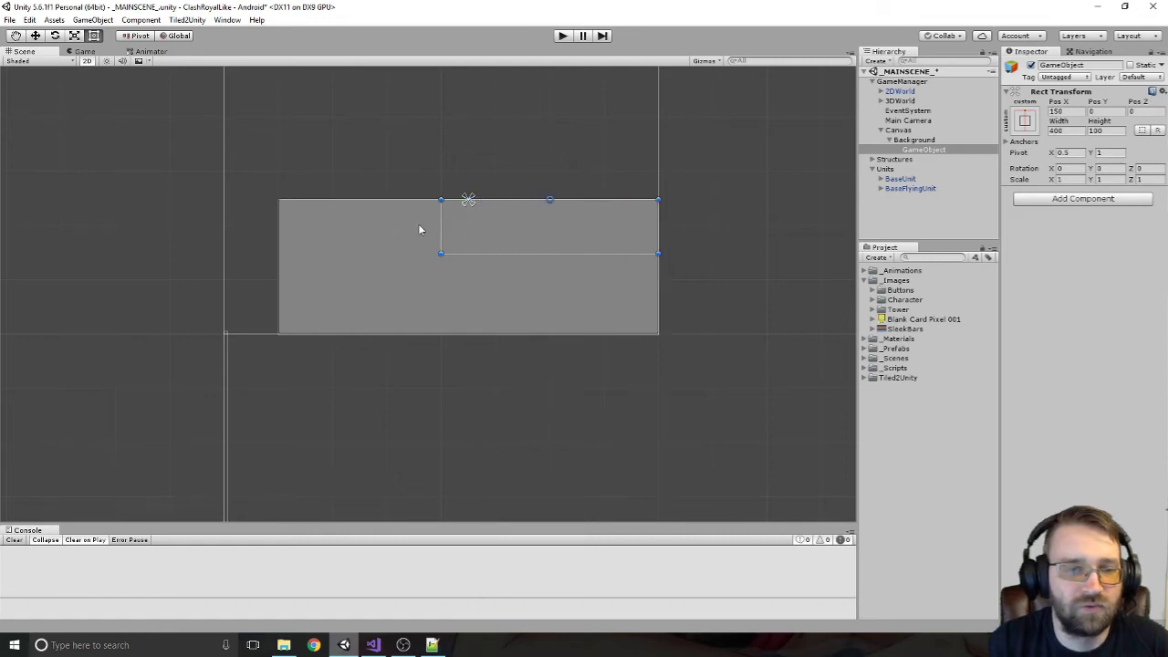
drag(438, 220, 324, 235)
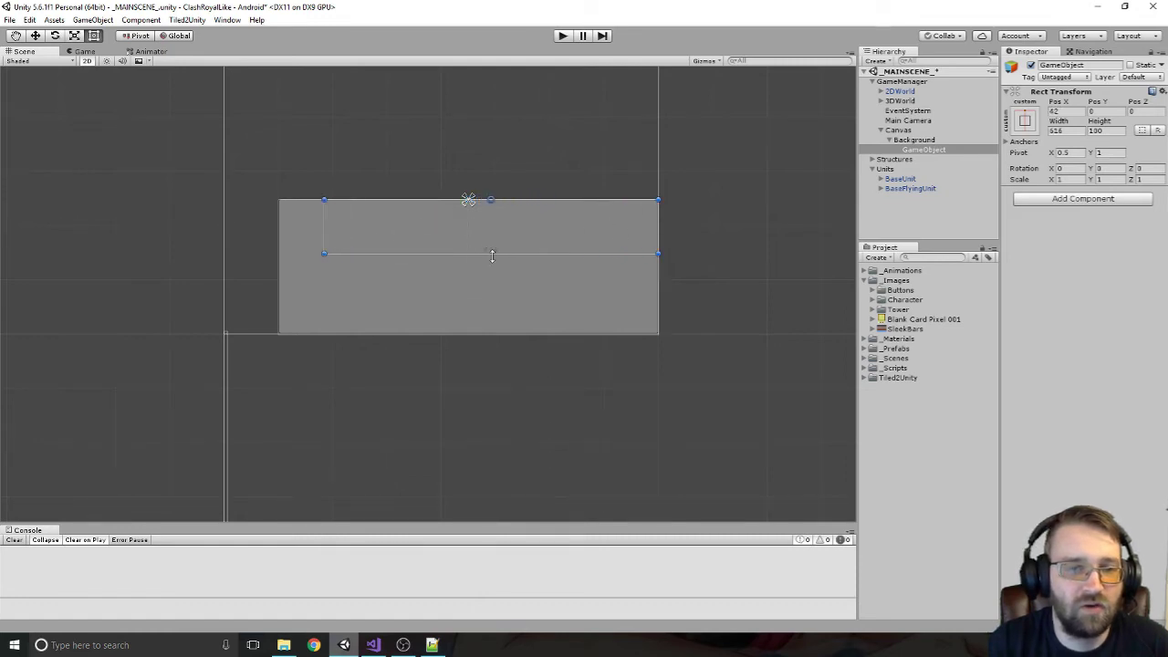
drag(524, 256, 518, 287)
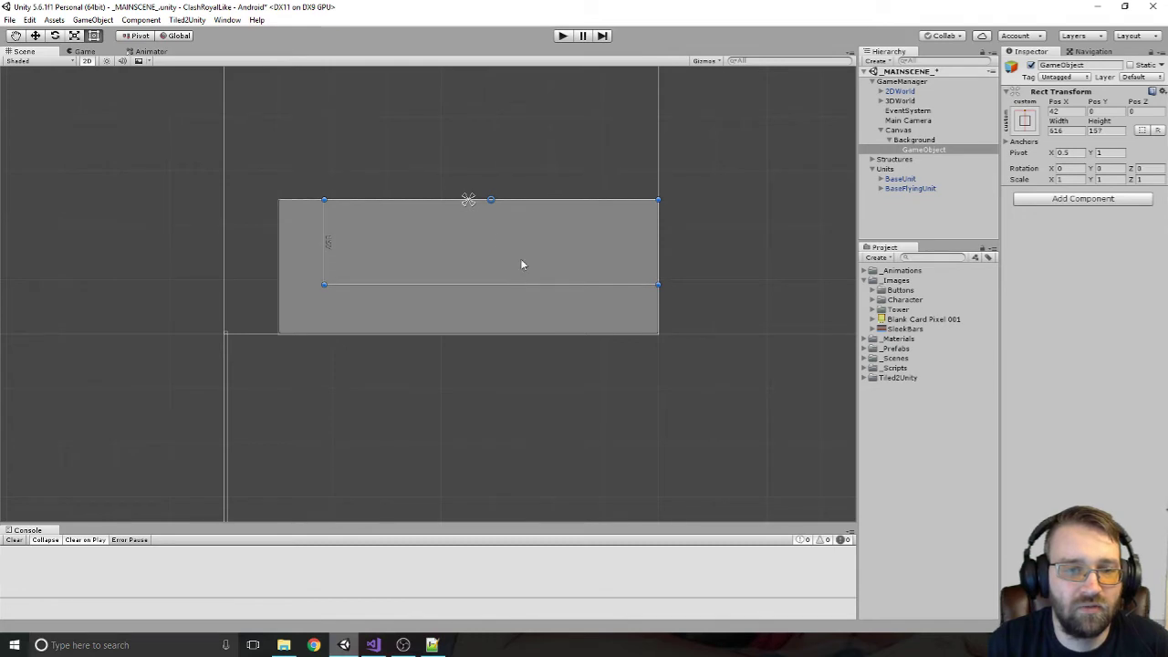
Anchor the empty object to Background's top-right corner, including its pivot and position, and rename it Cards
click(1025, 119)
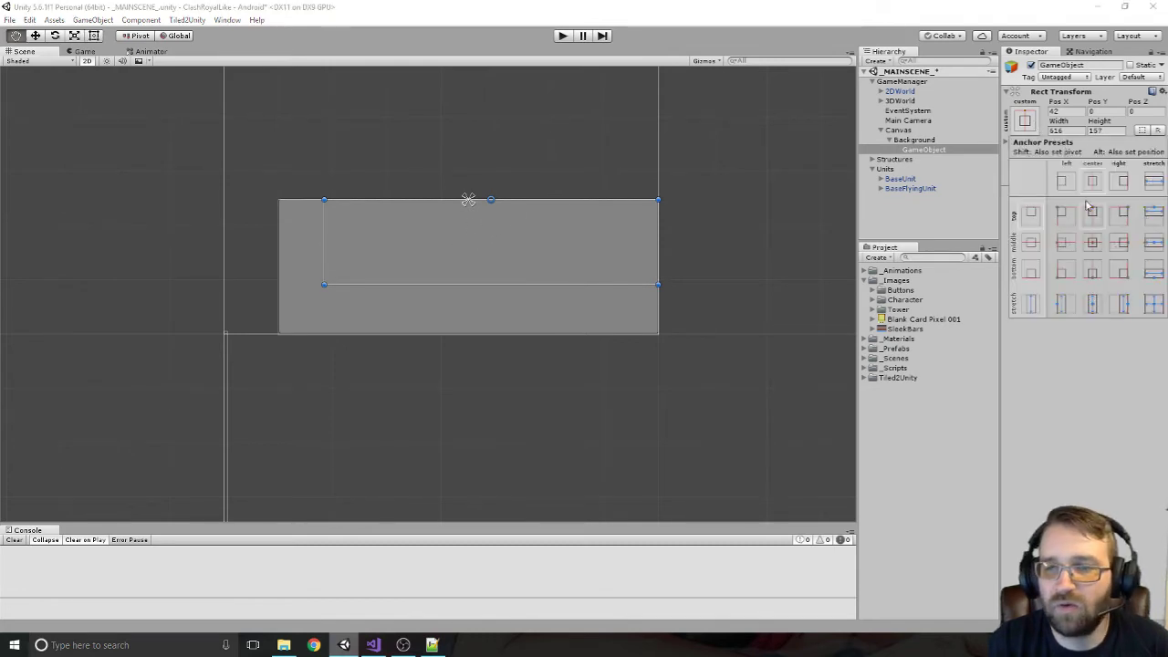
alt+click(1094, 220)
alt+click(1122, 214)
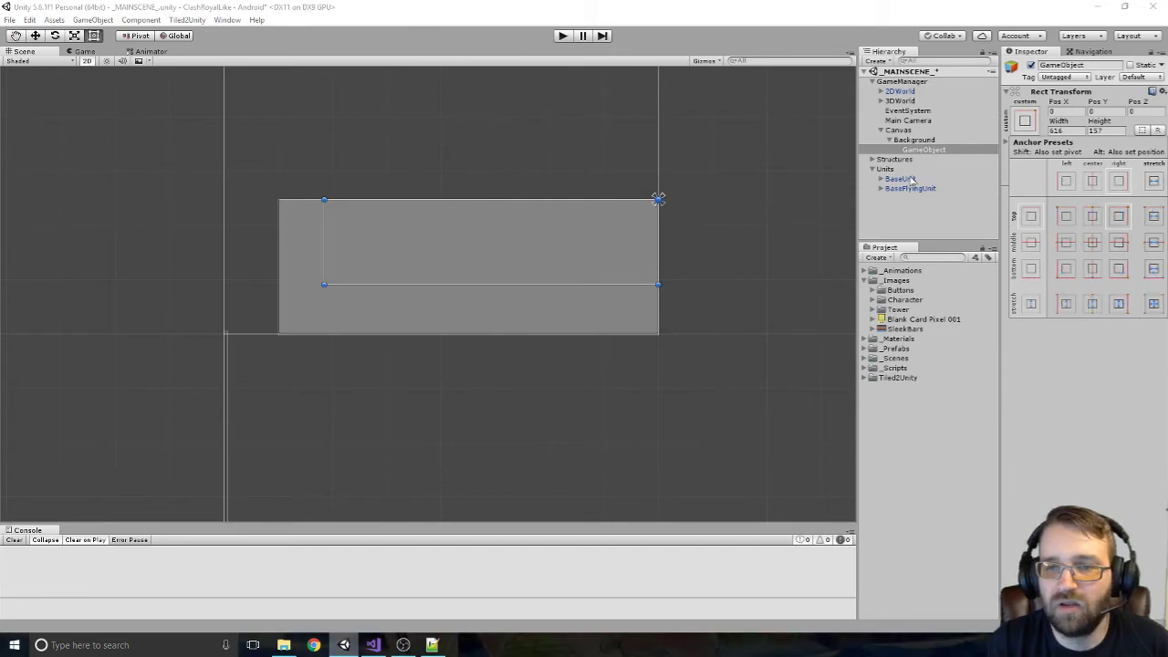
click(926, 152)
text(C)
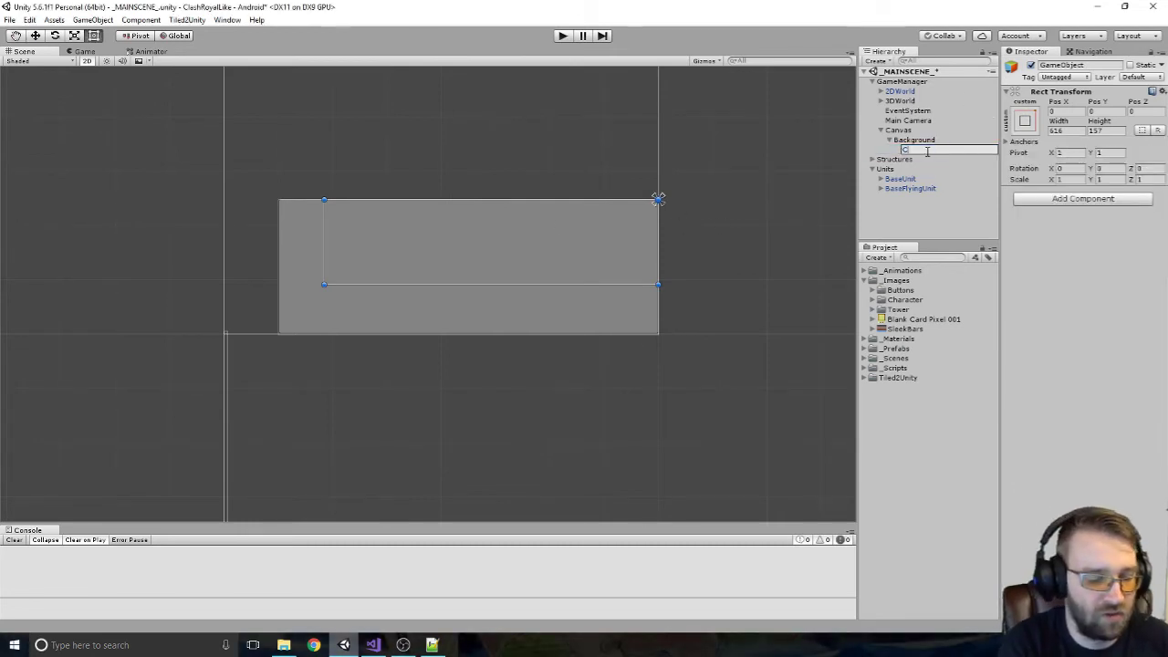
key(BackSpace)
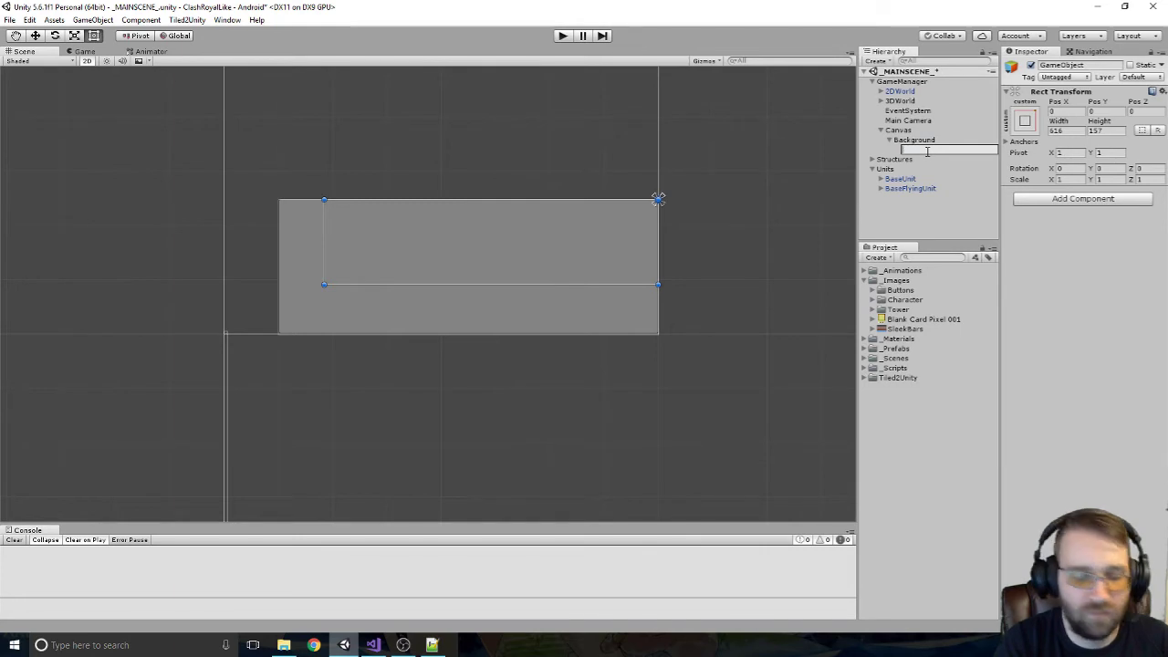
text(Cards)
key(Return)
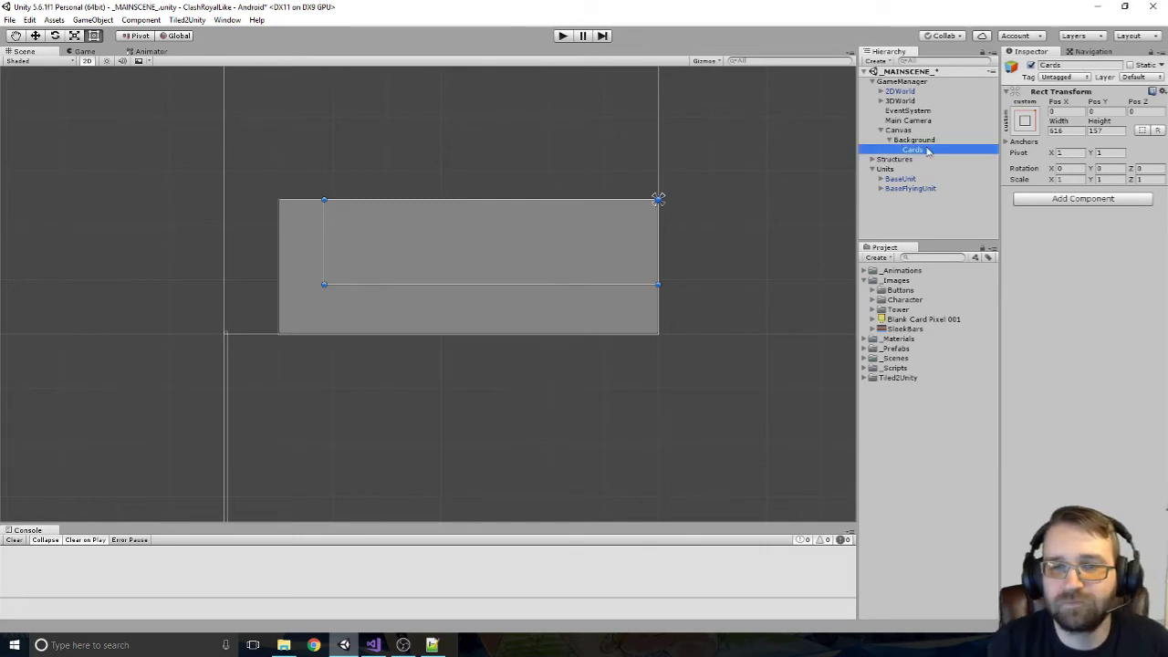
Create a second empty child object under Background and name it Resource
click(930, 142)
right_click(933, 143)
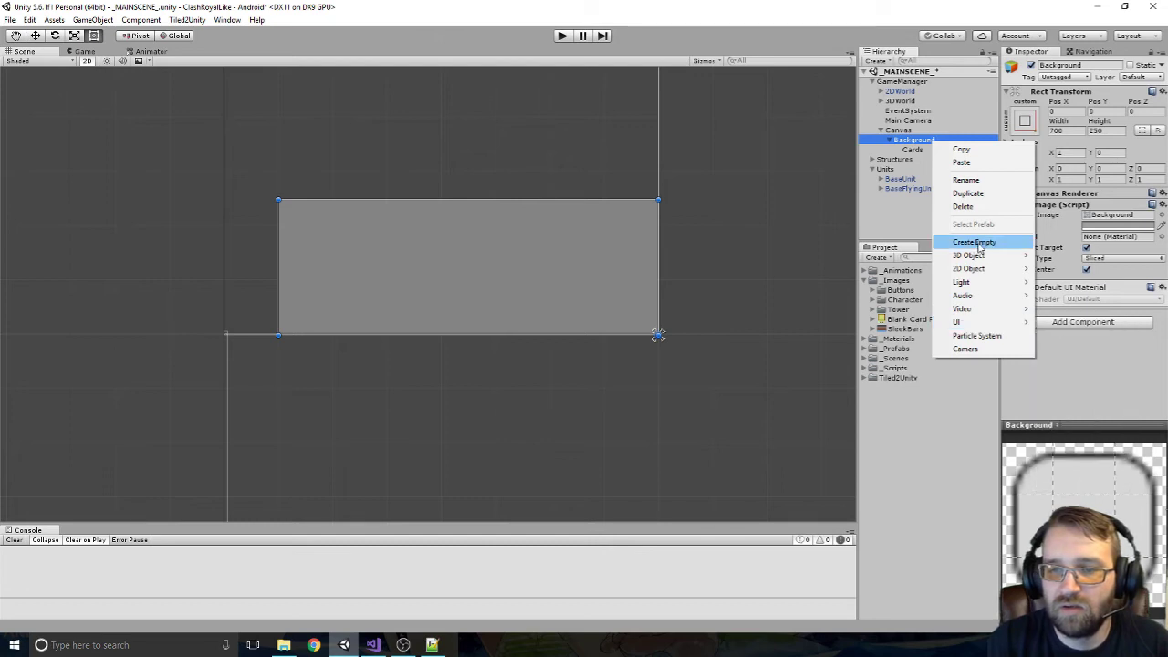
click(975, 241)
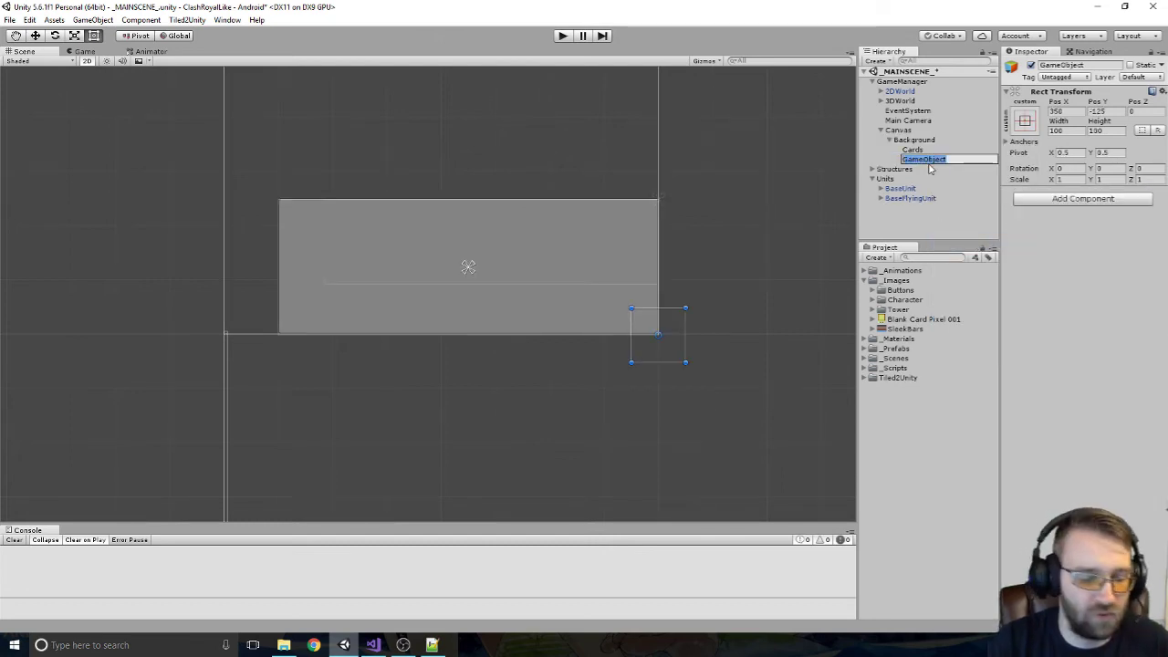
text(P)
key(Return)
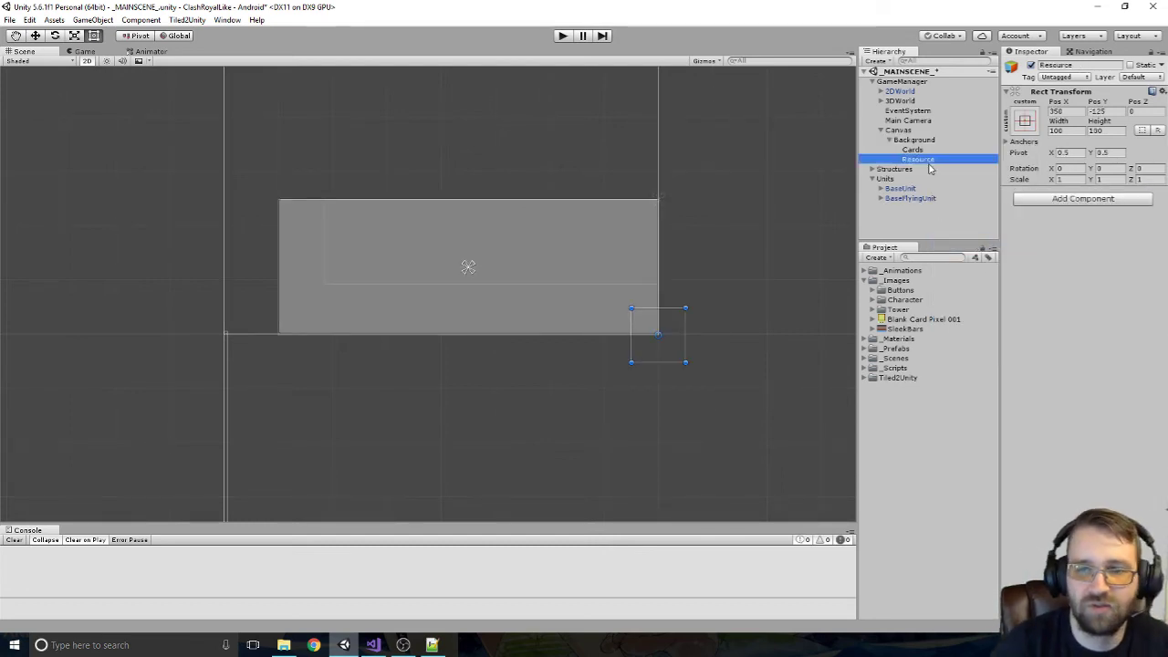
Anchor the Resource object to Background's bottom-right corner, including its pivot and position
click(1024, 121)
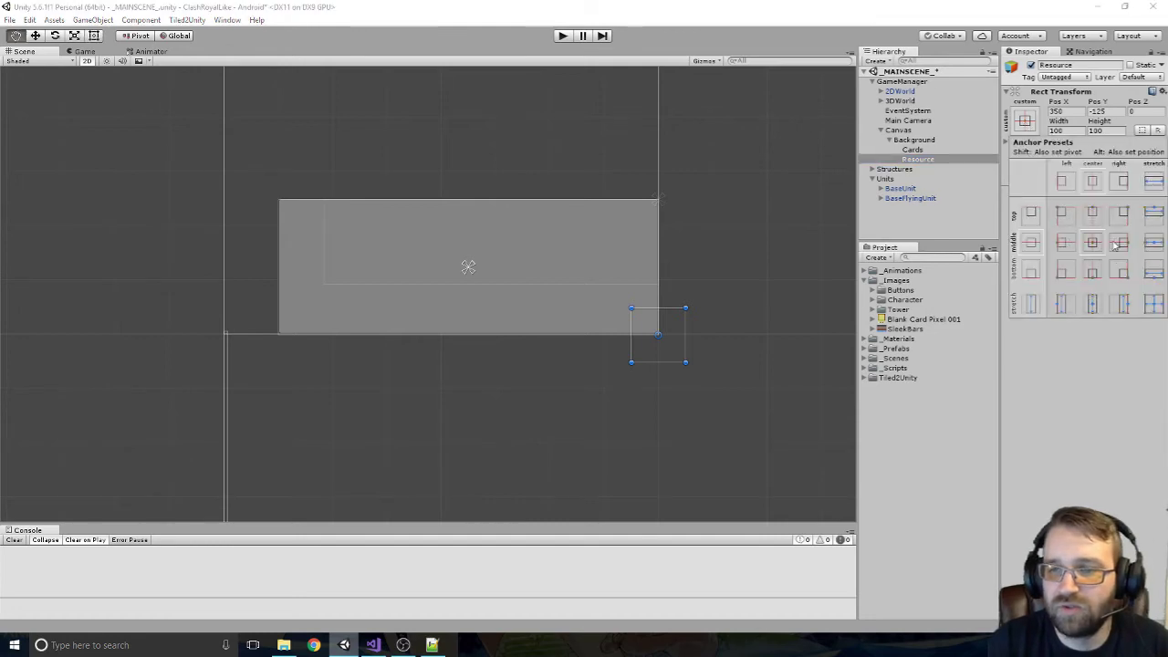
alt+shift+click(1123, 271)
click(636, 288)
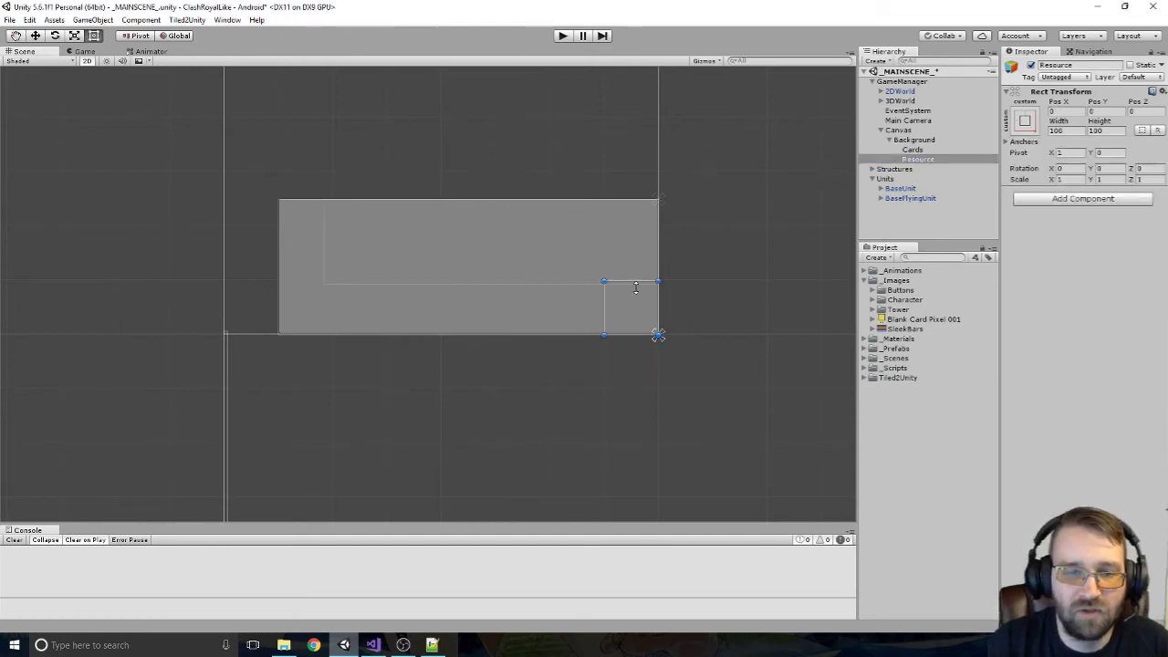
Resize Resource to about 532 by 93 below the Cards area, and narrow Cards to the same 532 width
drag(641, 280, 370, 299)
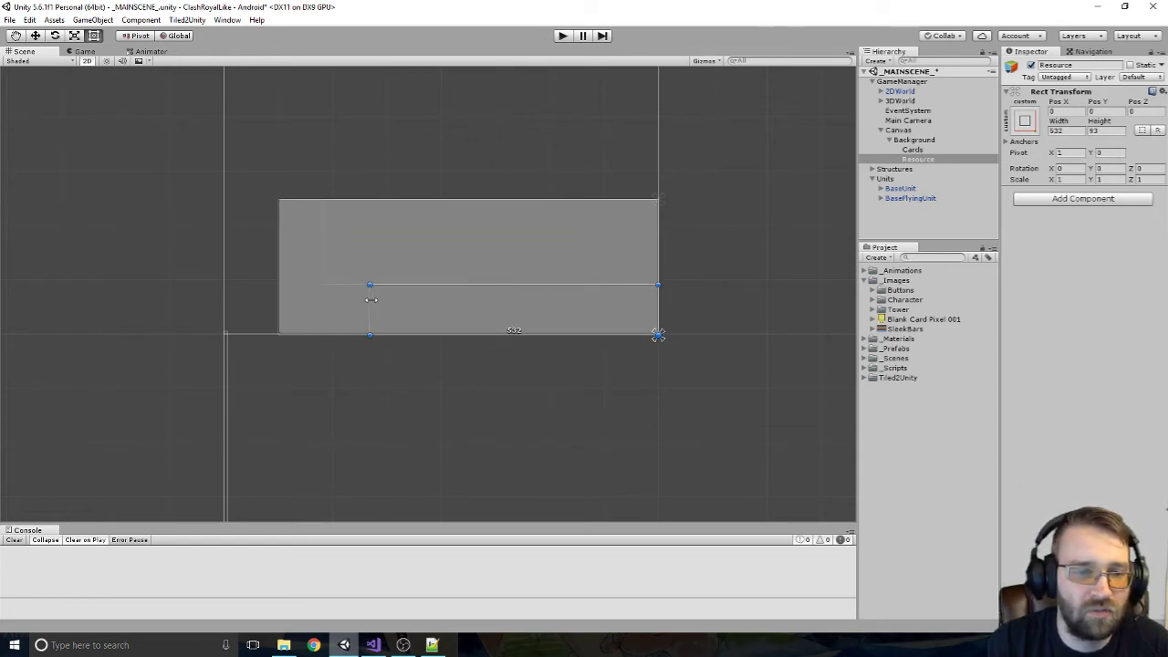
click(912, 150)
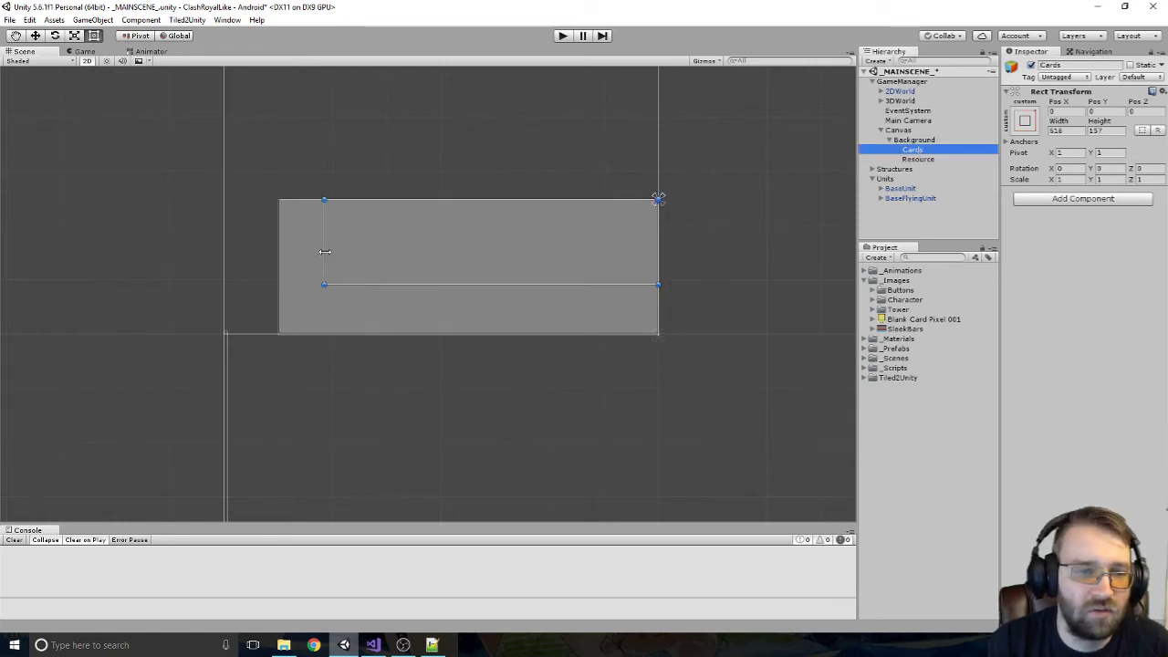
drag(325, 252, 368, 248)
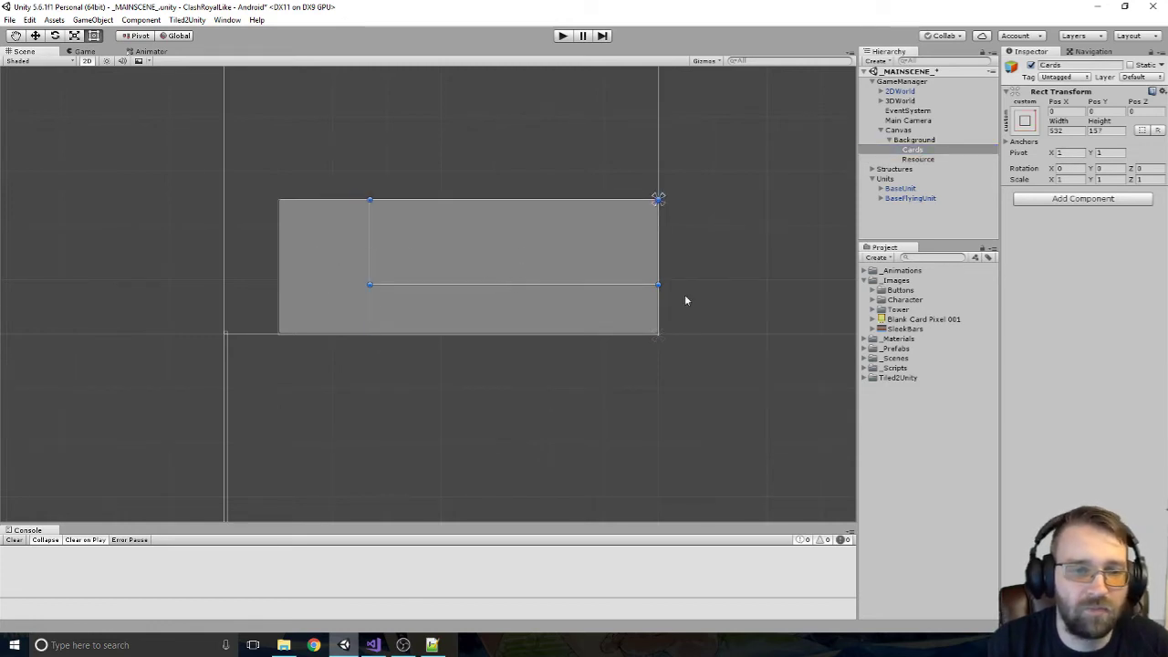
Create a third empty child object under Background and name it NextCard
click(919, 141)
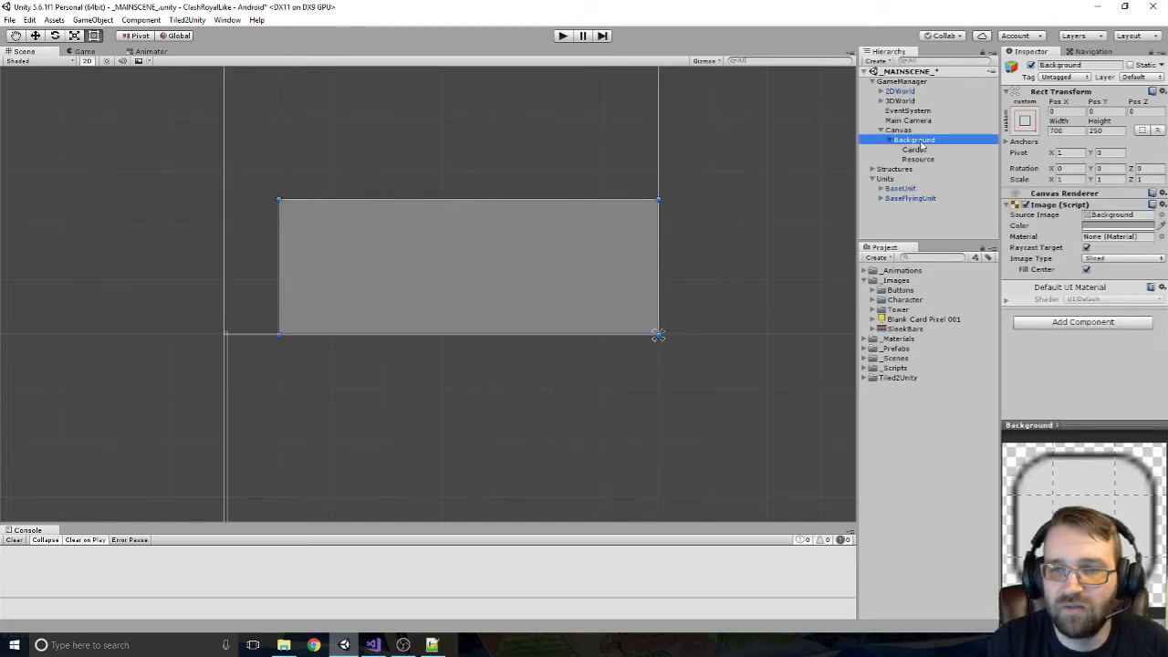
right_click(922, 144)
click(963, 244)
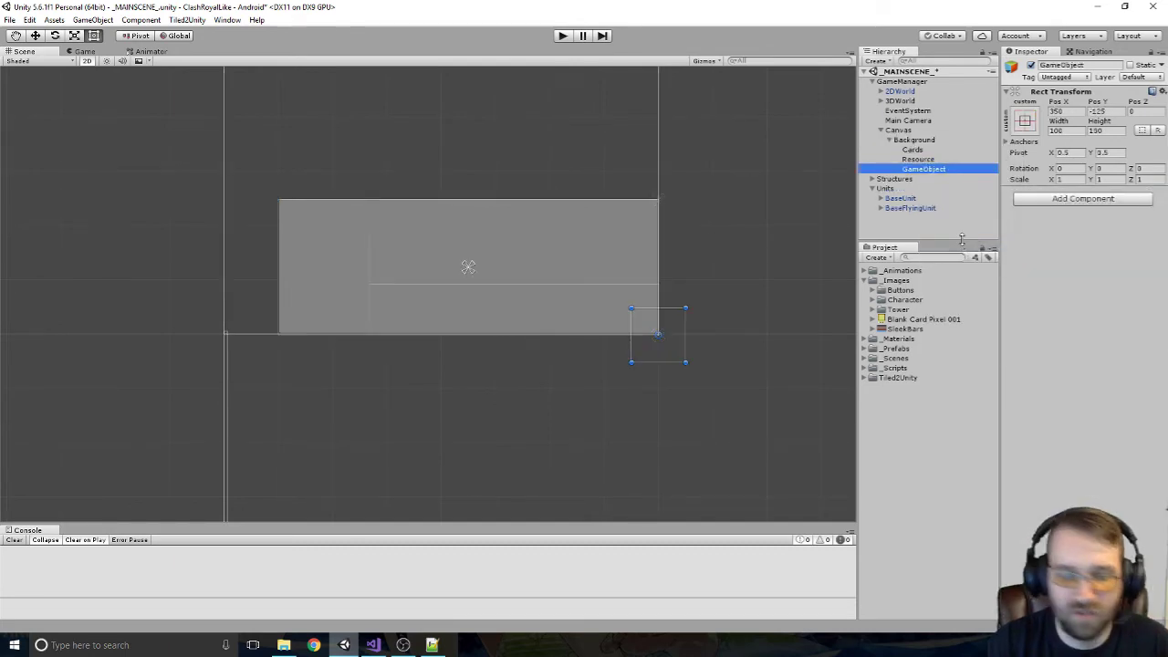
key(F2)
text(NextCard)
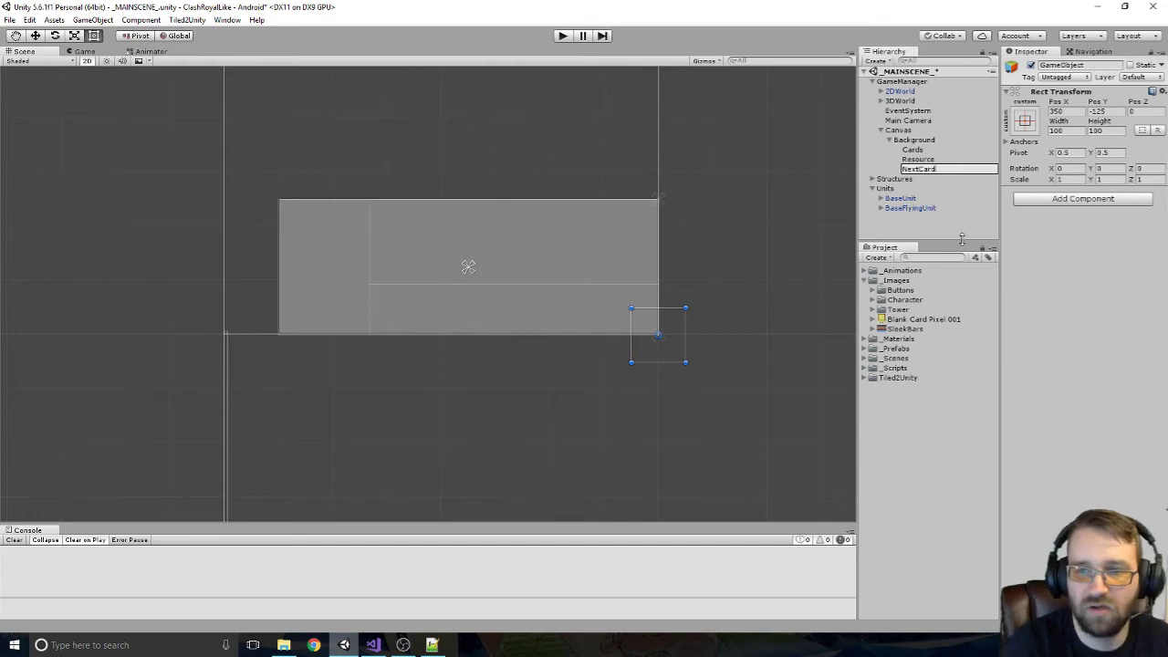
key(Return)
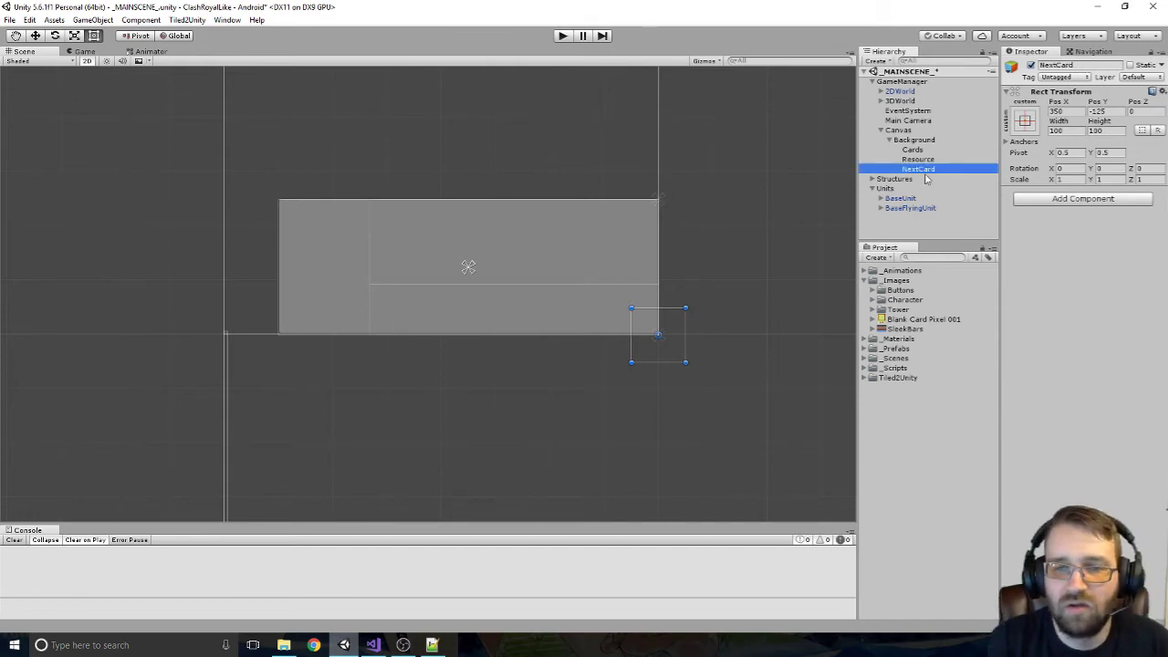
Anchor NextCard to Background's middle left with pivot and position, and resize it to about 127 by 142
click(1024, 122)
alt+shift+click(1061, 242)
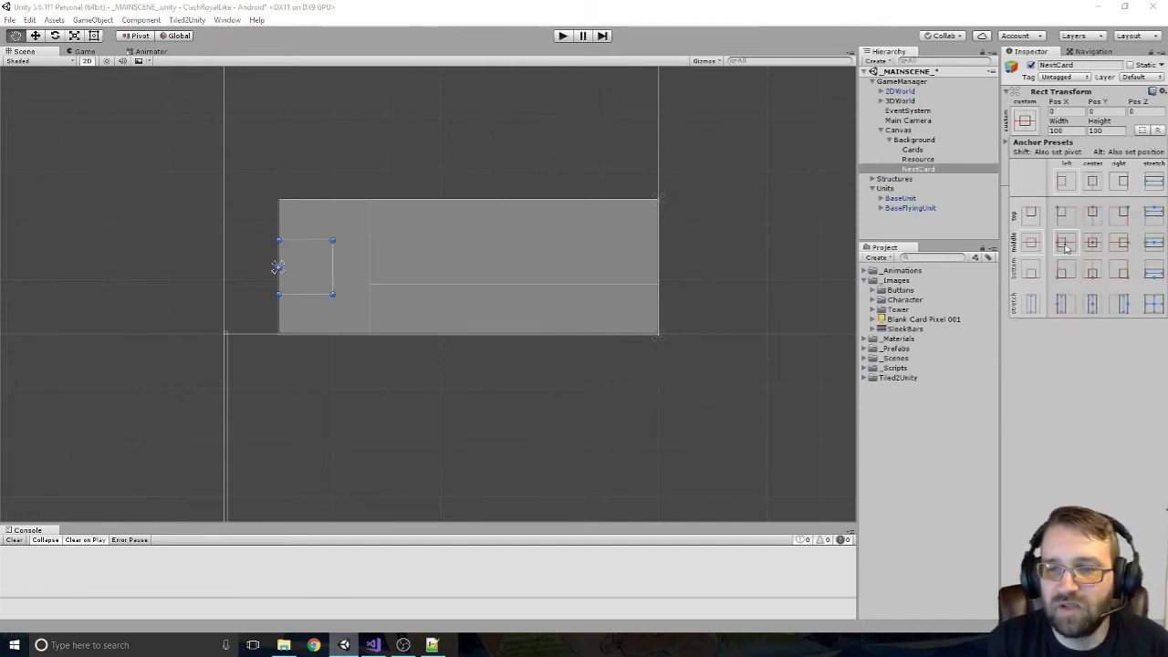
click(330, 266)
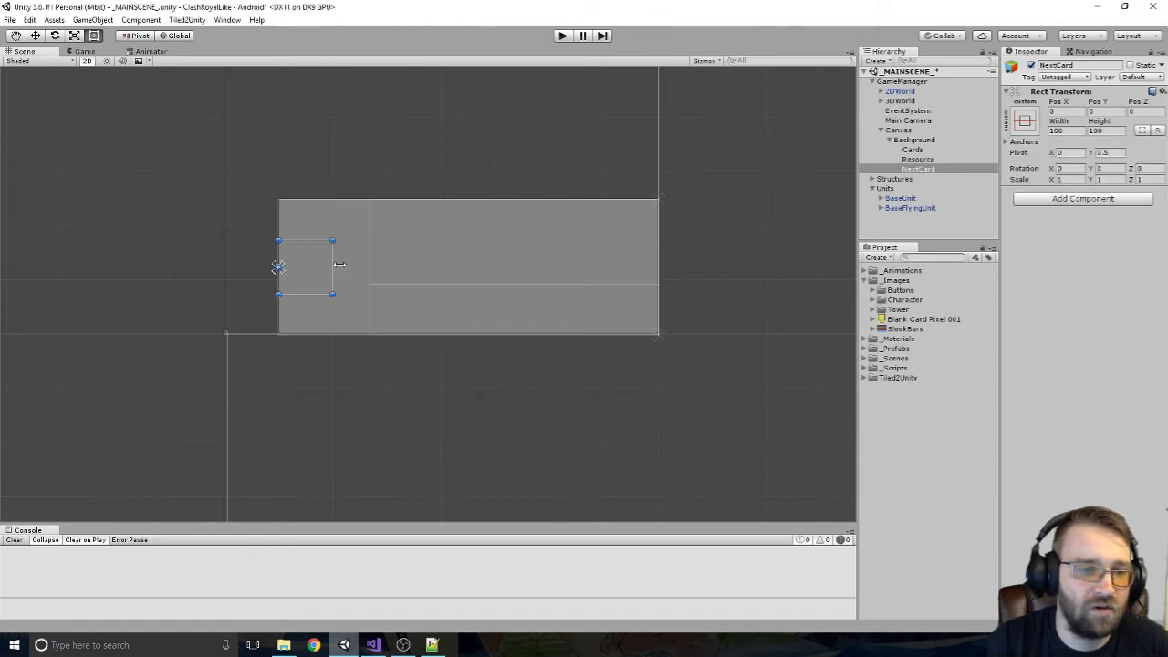
drag(330, 270, 318, 316)
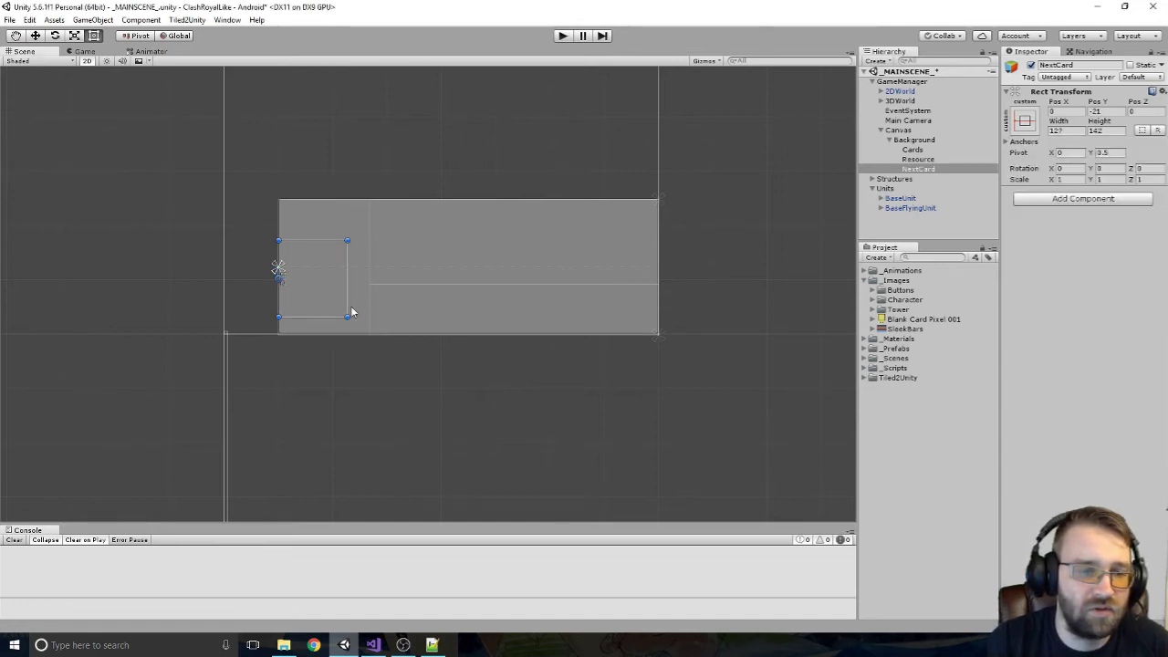
Realign NextCard to Background's middle-left anchor and set its X position to 18
click(1025, 121)
alt+shift+click(1063, 243)
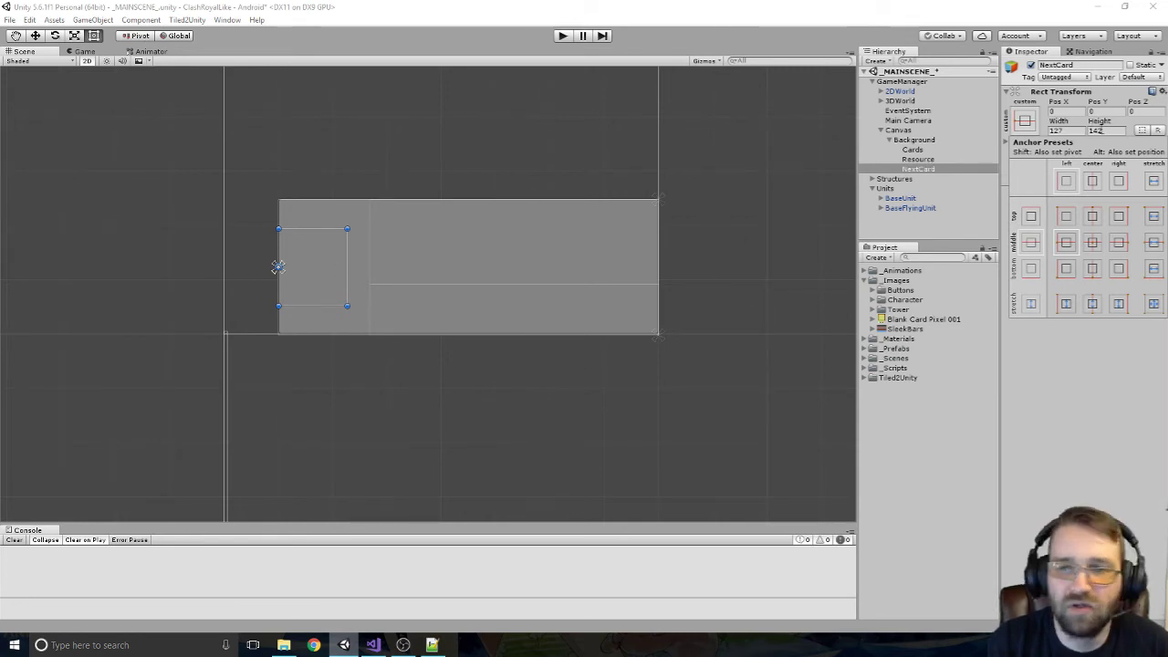
click(1055, 108)
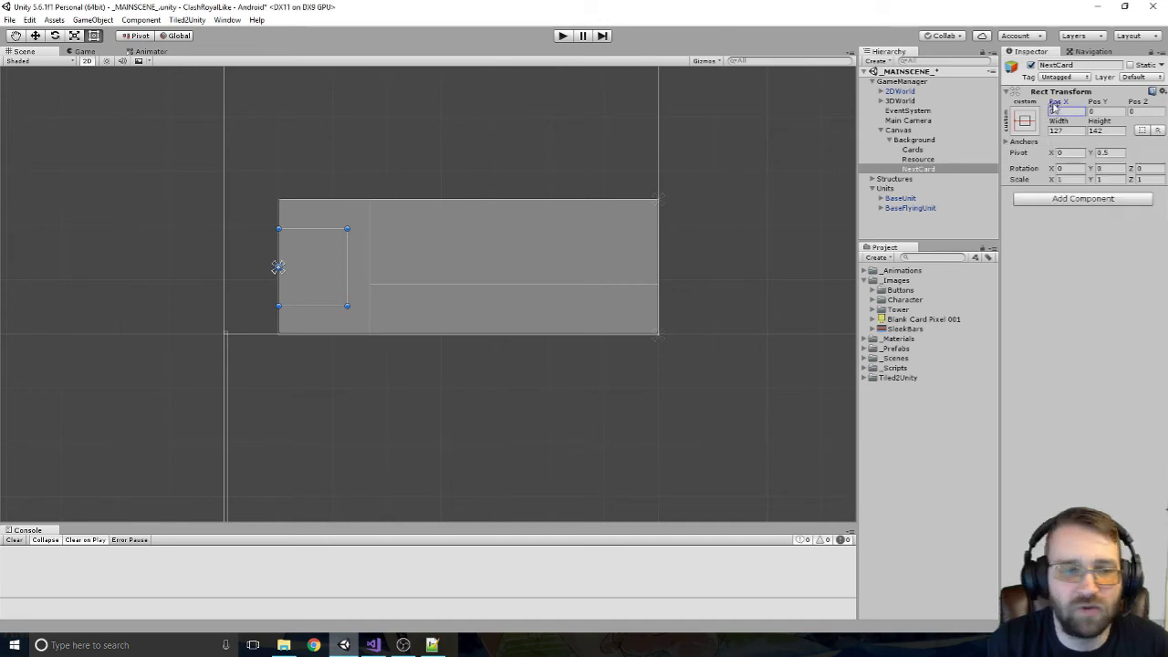
drag(1055, 106, 280, 134)
drag(283, 266, 283, 266)
text(18)
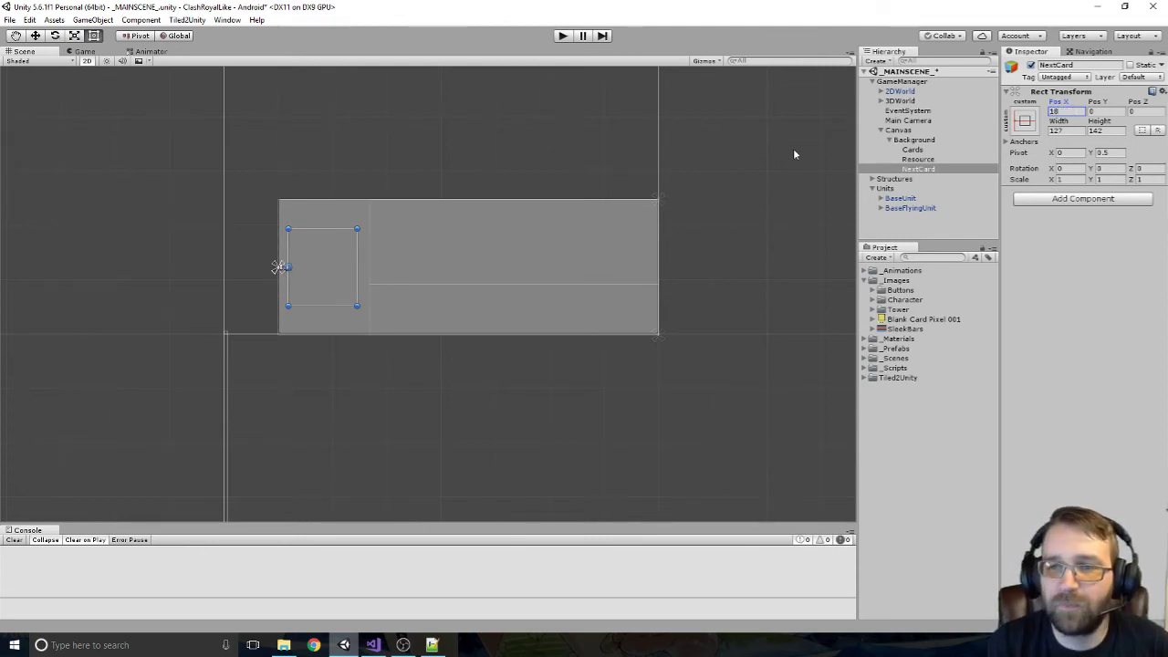
Add a UI Text object under NextCard and anchor it to the bottom centre, including its pivot and position
right_click(922, 170)
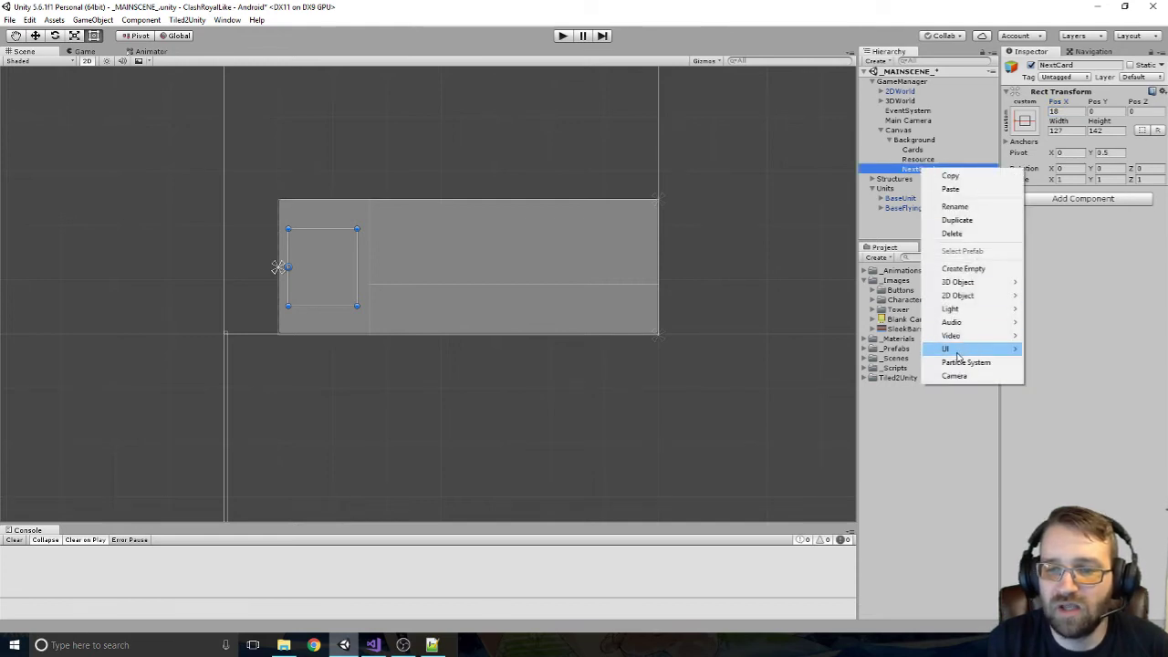
mouse_move(958, 352)
click(1049, 349)
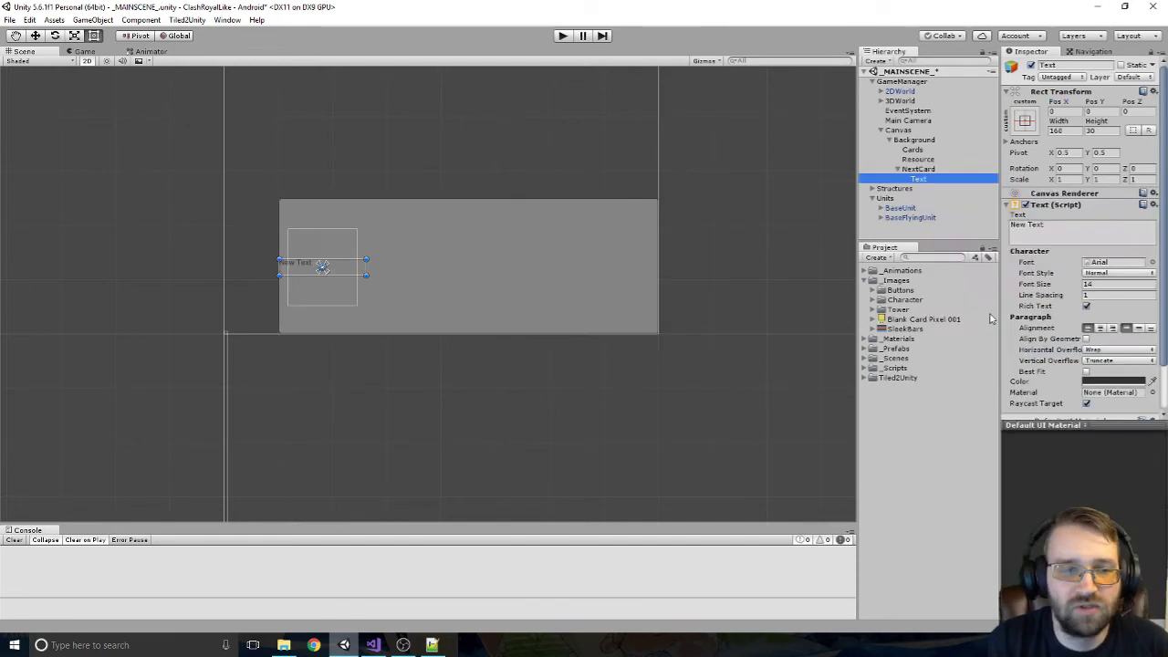
click(1026, 122)
alt+shift+click(1092, 271)
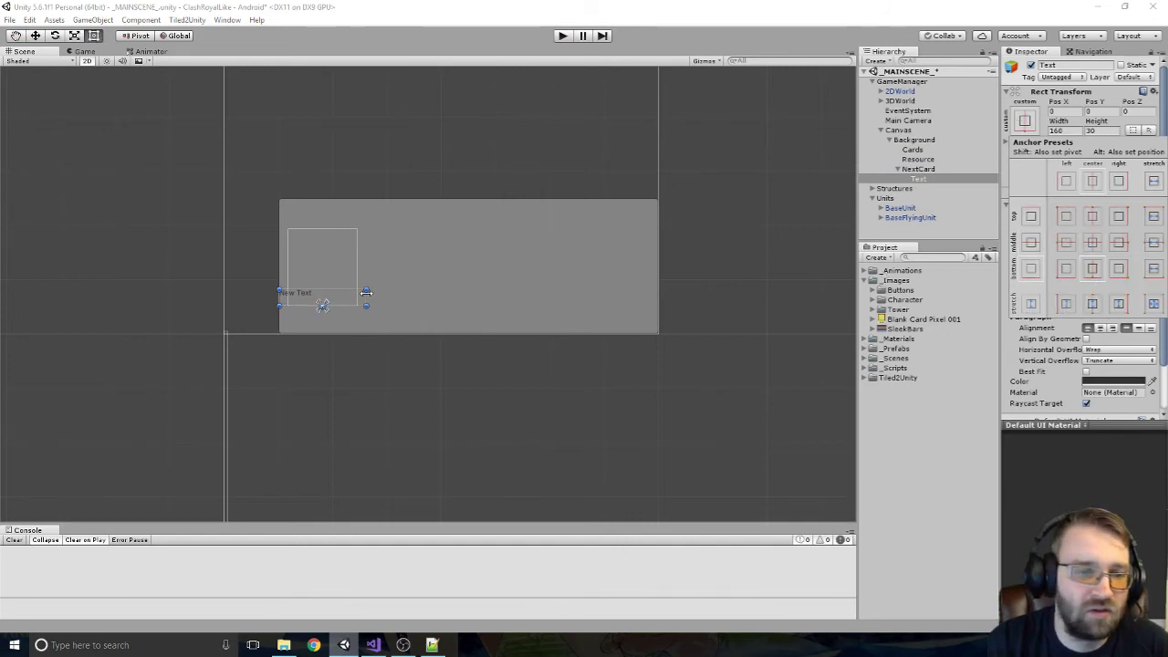
Resize the Text to NextCard's full width of 127 and anchor it to stretch horizontally along NextCard's bottom edge
drag(366, 292, 363, 302)
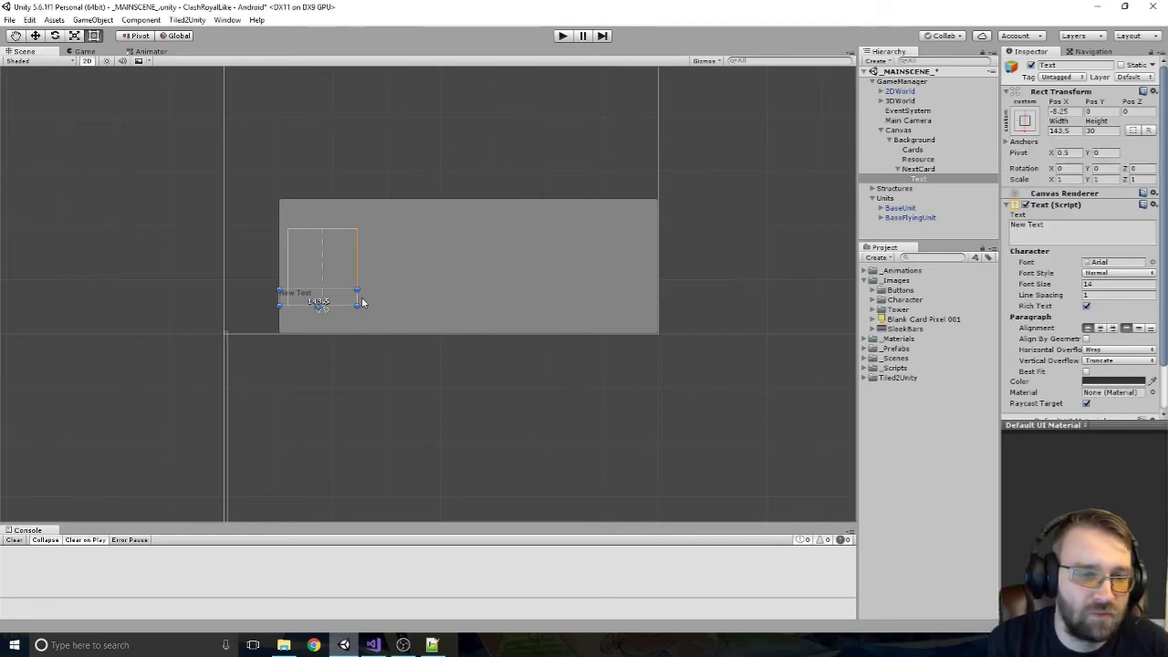
drag(279, 295, 288, 297)
click(1024, 121)
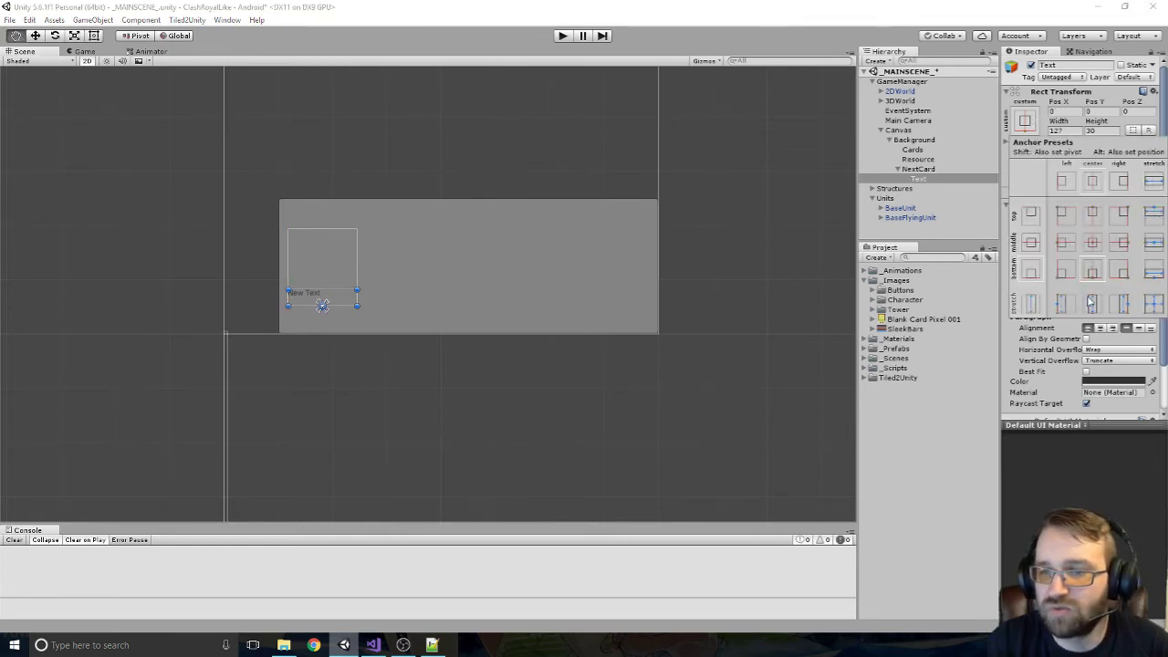
click(1153, 271)
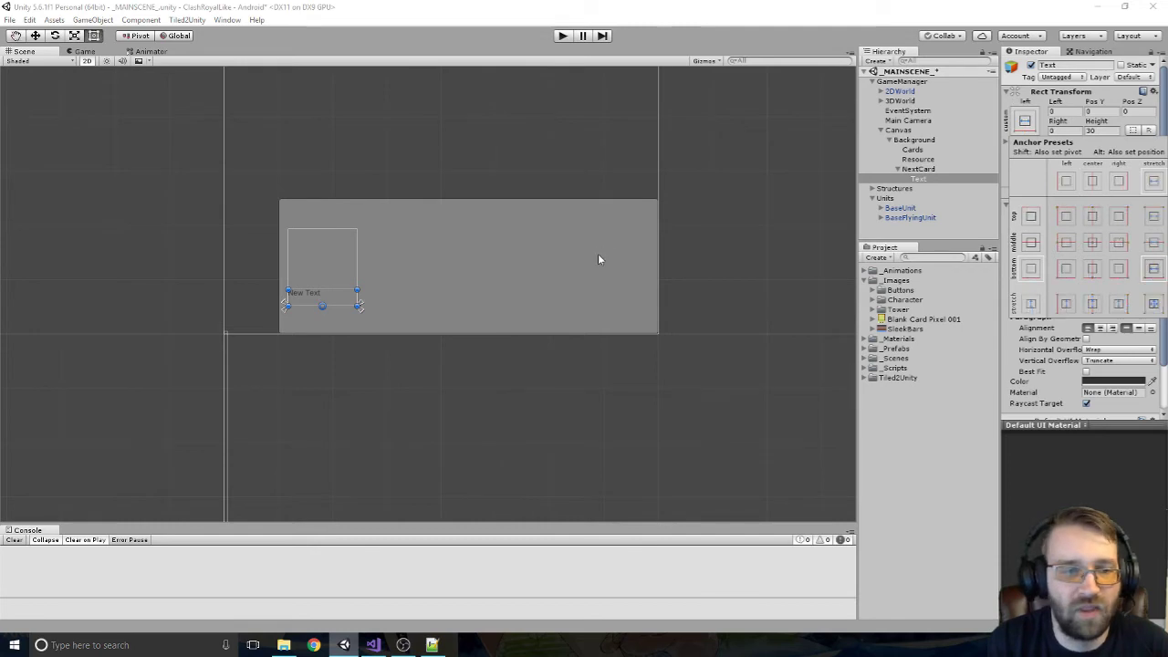
Centre the label's text horizontally and vertically, and change its content to "Next Card"
click(1100, 327)
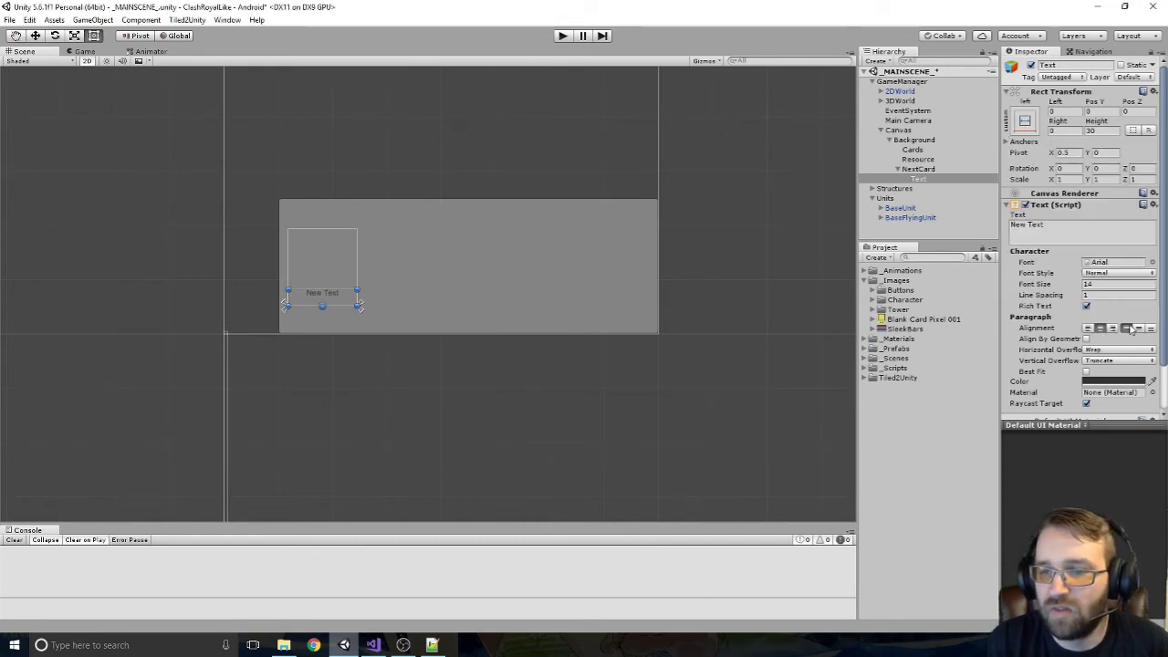
click(1138, 328)
click(1058, 226)
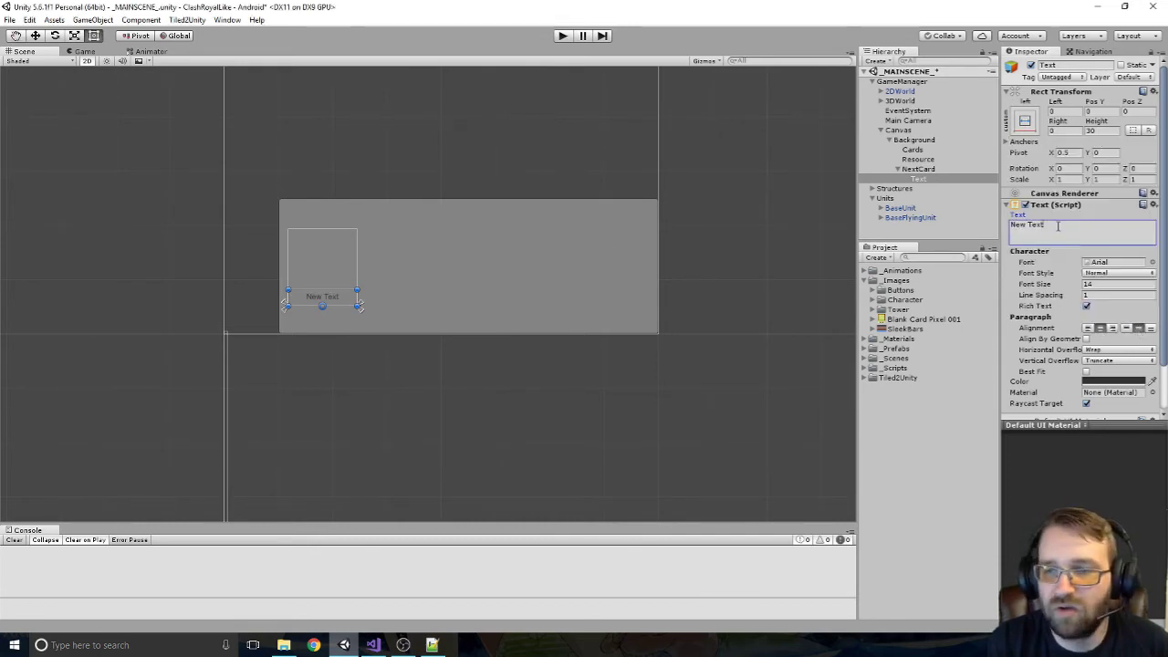
key(ctrl+a)
text(N)
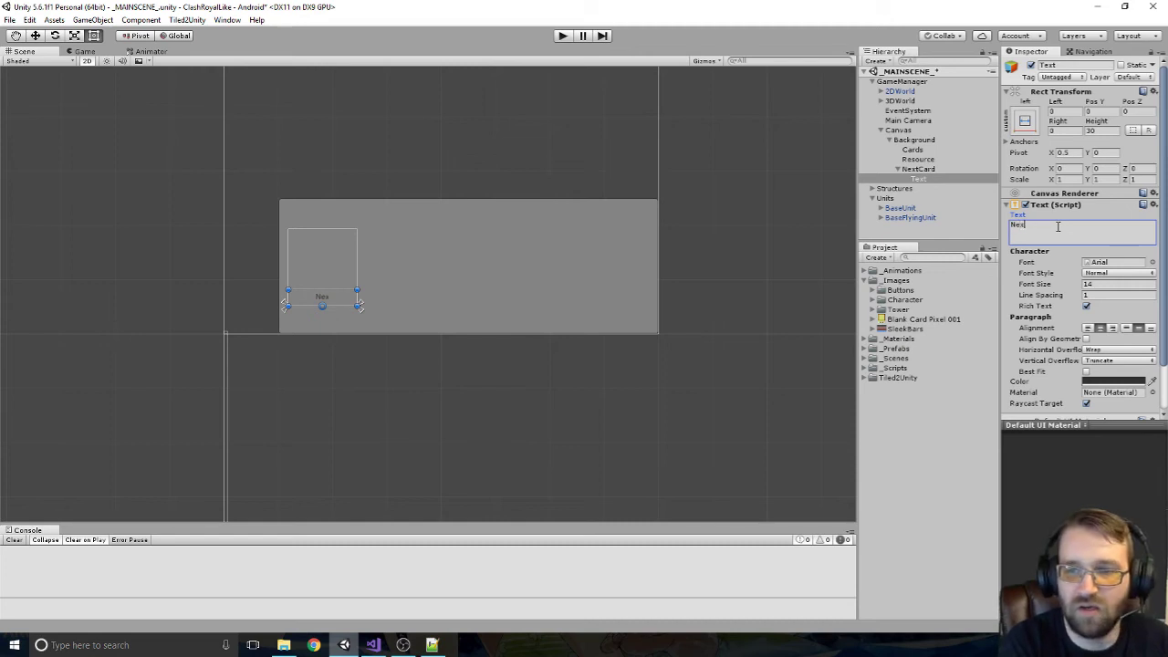
text(ext Car)
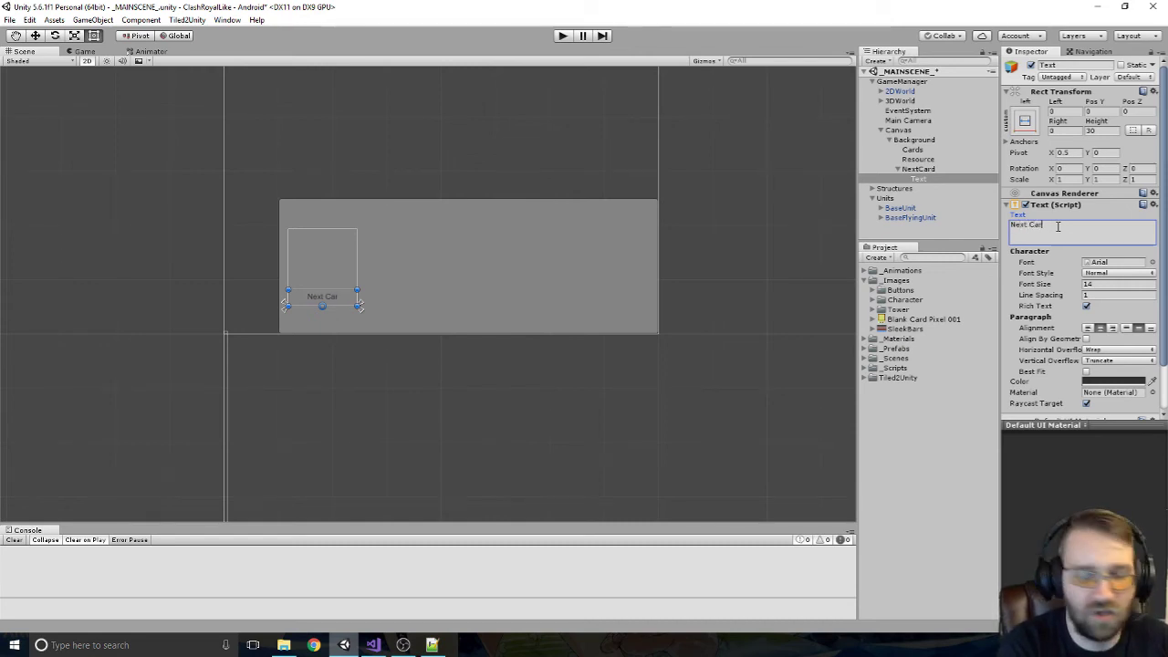
text(d)
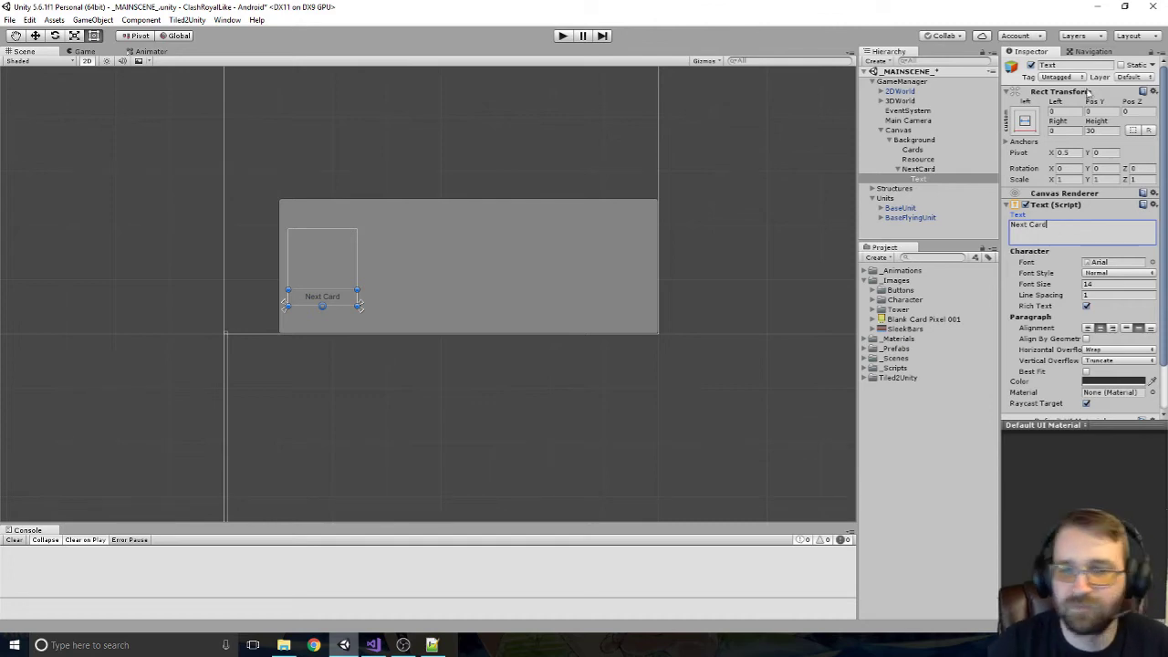
Set the "Next Card" label's font size to 16 and its colour to solid black
click(1104, 284)
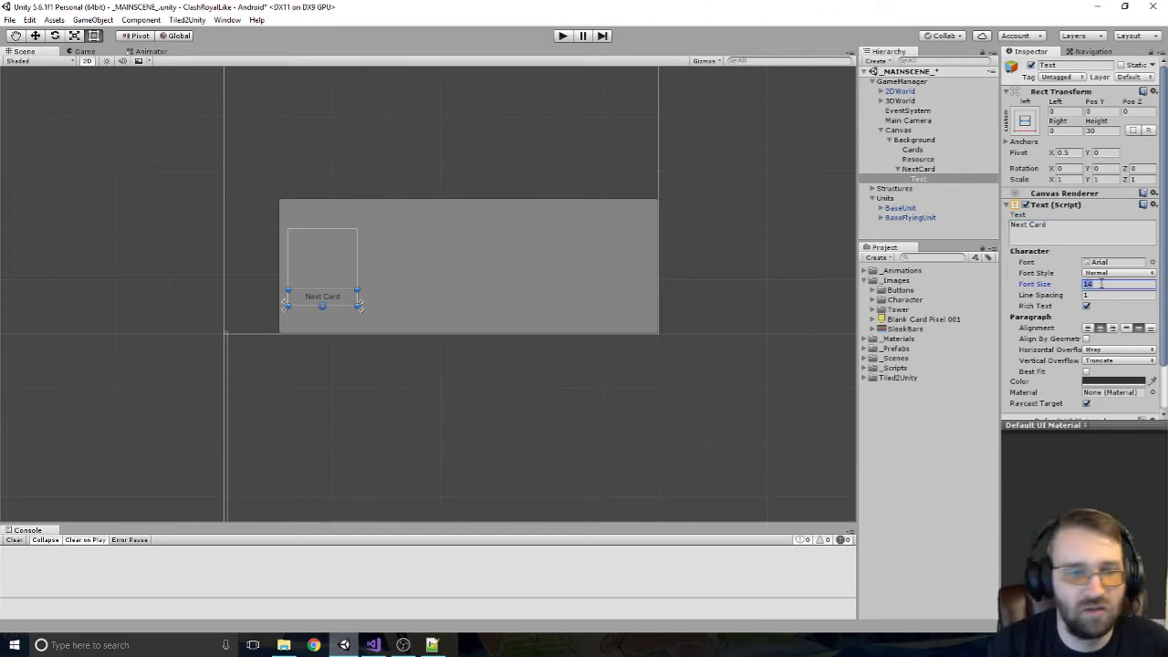
text(18)
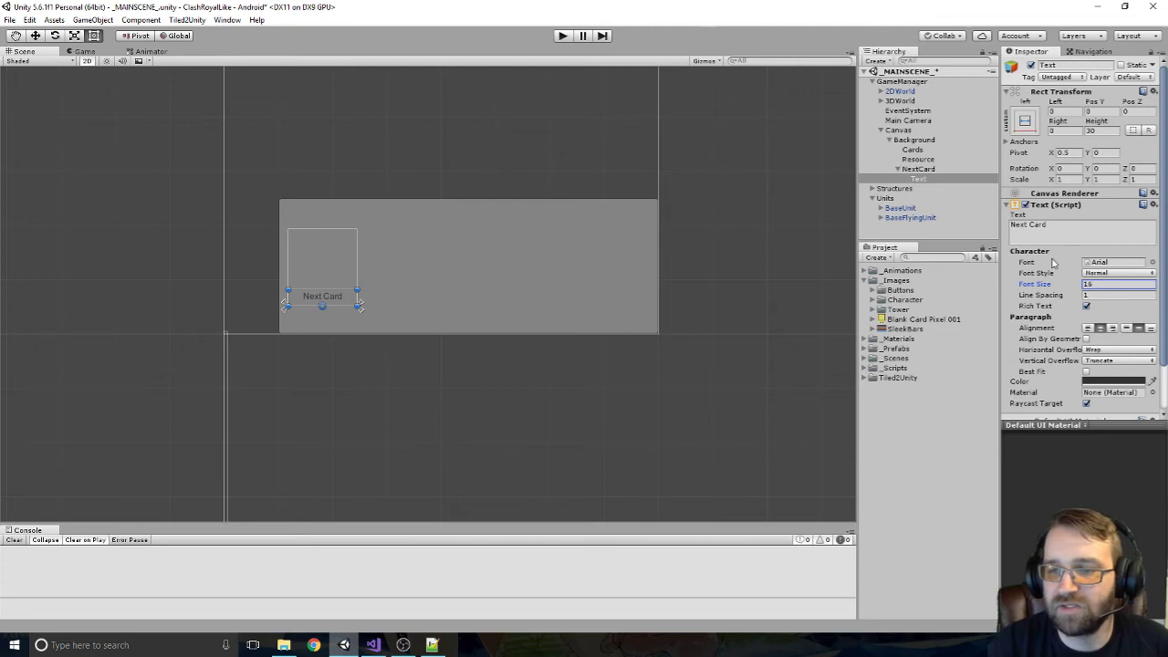
click(1113, 381)
drag(59, 97, 11, 169)
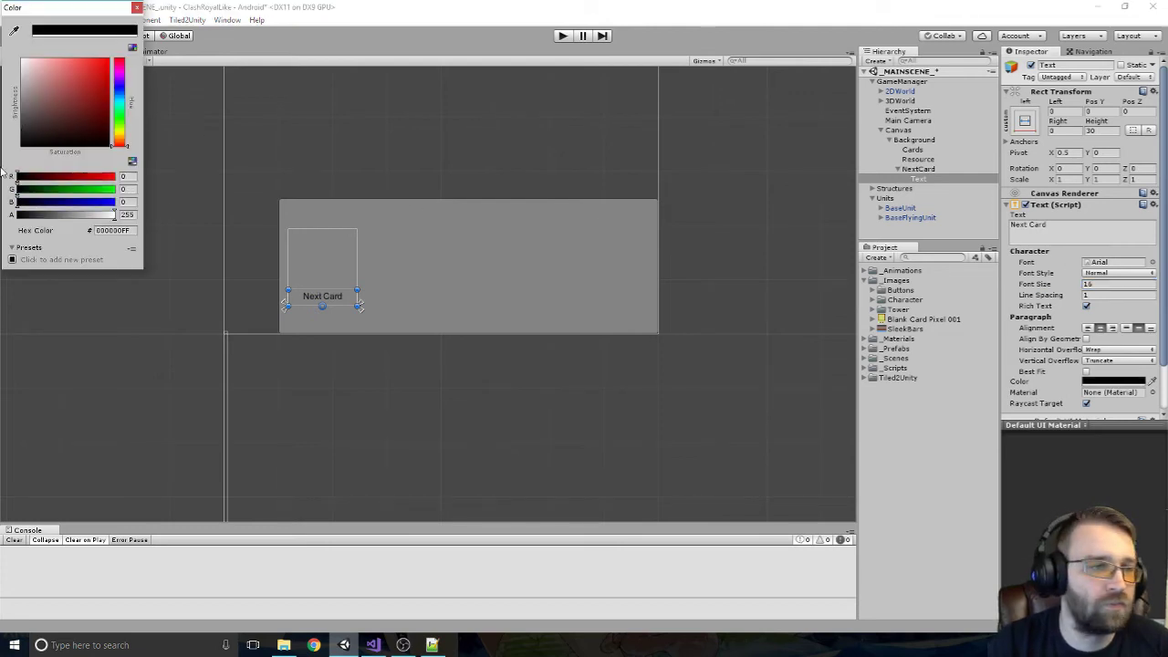
click(137, 9)
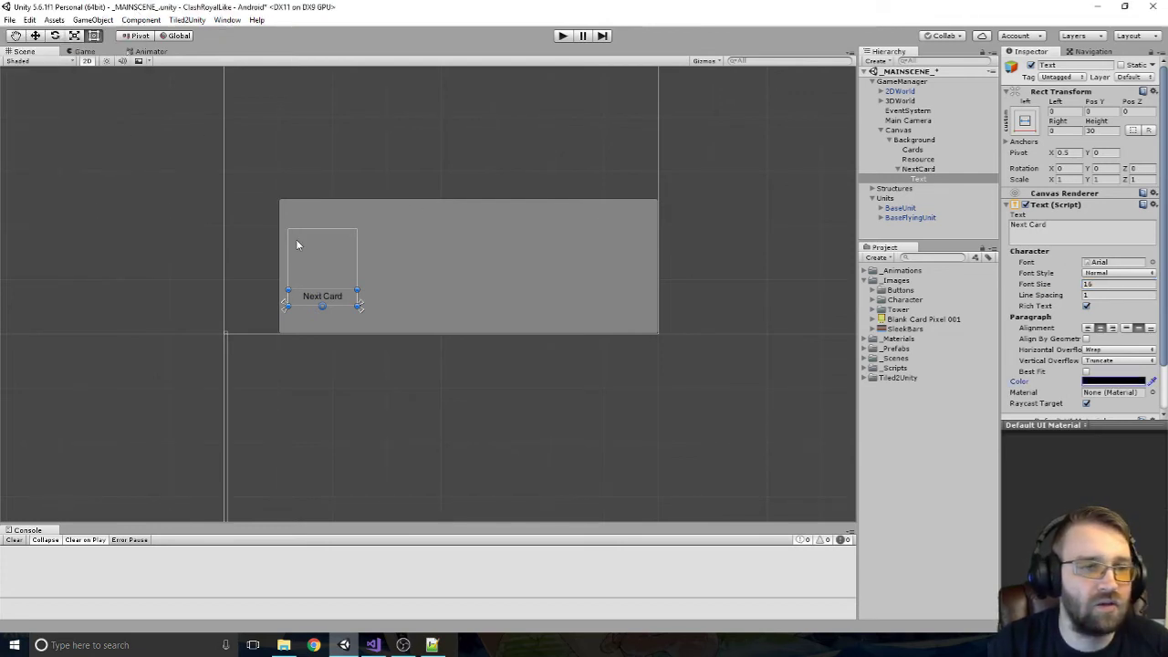
Try to add the Blank Card Pixel 001 sprite directly as a child of NextCard
click(897, 170)
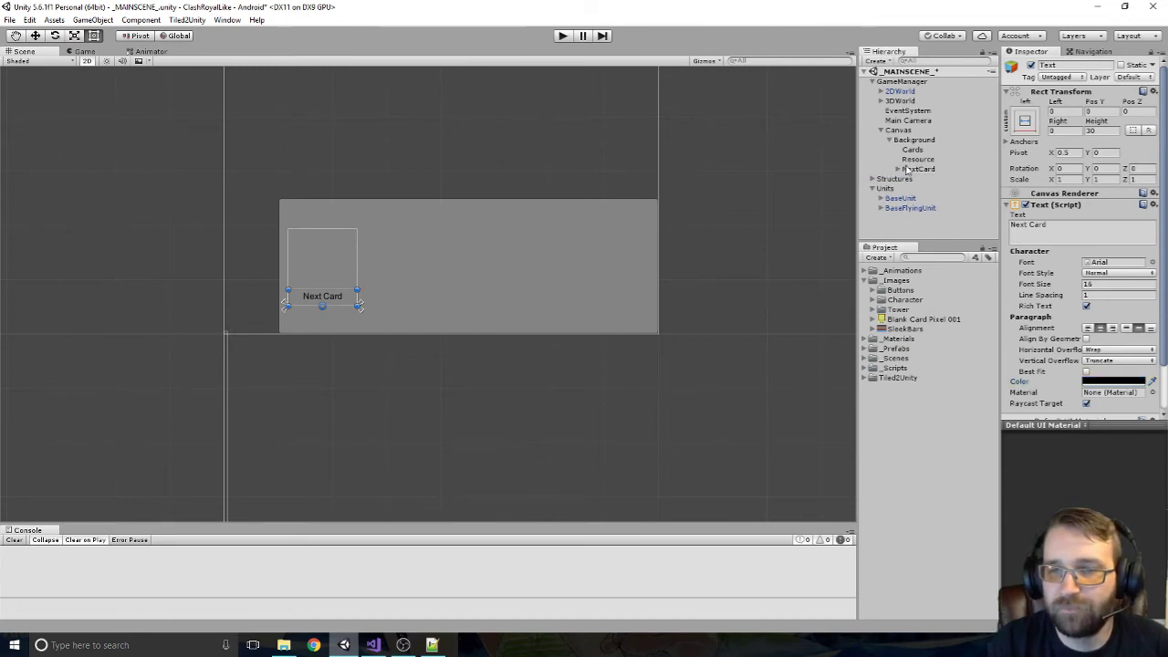
drag(899, 322, 925, 173)
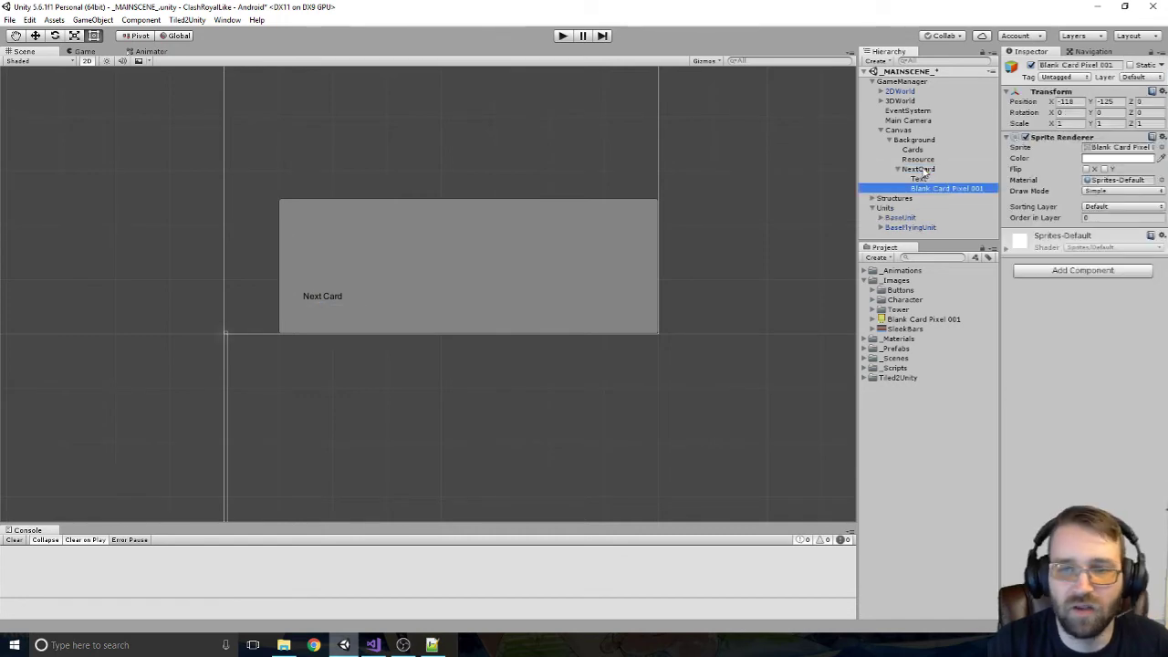
key(ctrl+z)
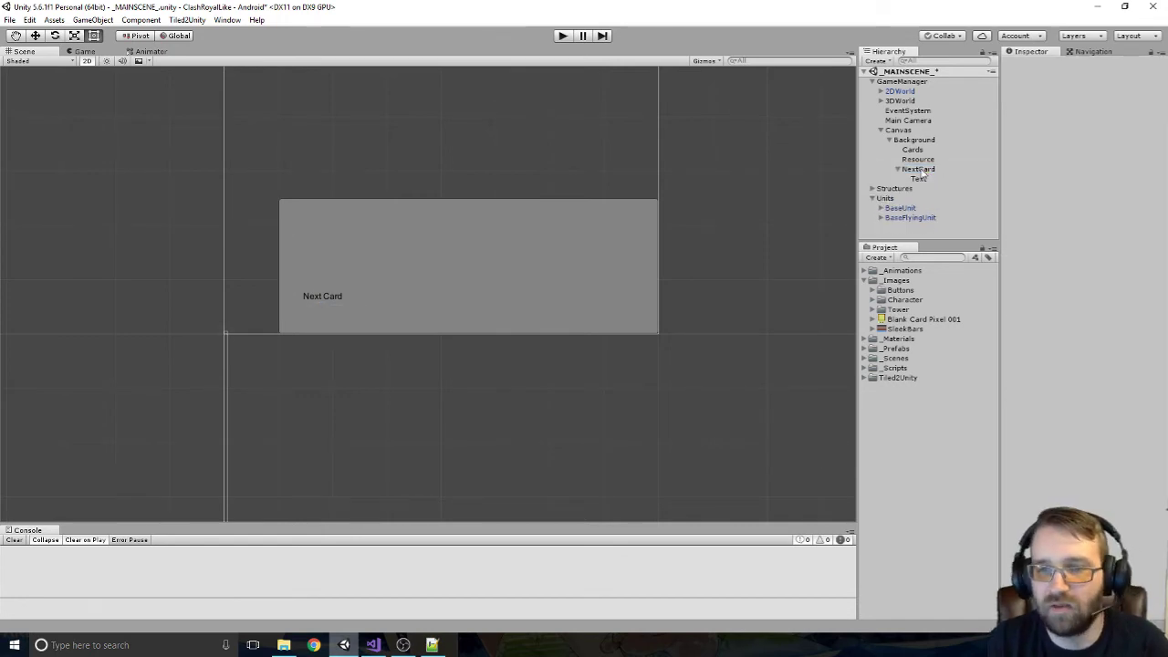
Add a UI Image under NextCard and anchor it to the top centre, including its pivot and position
click(920, 169)
right_click(920, 170)
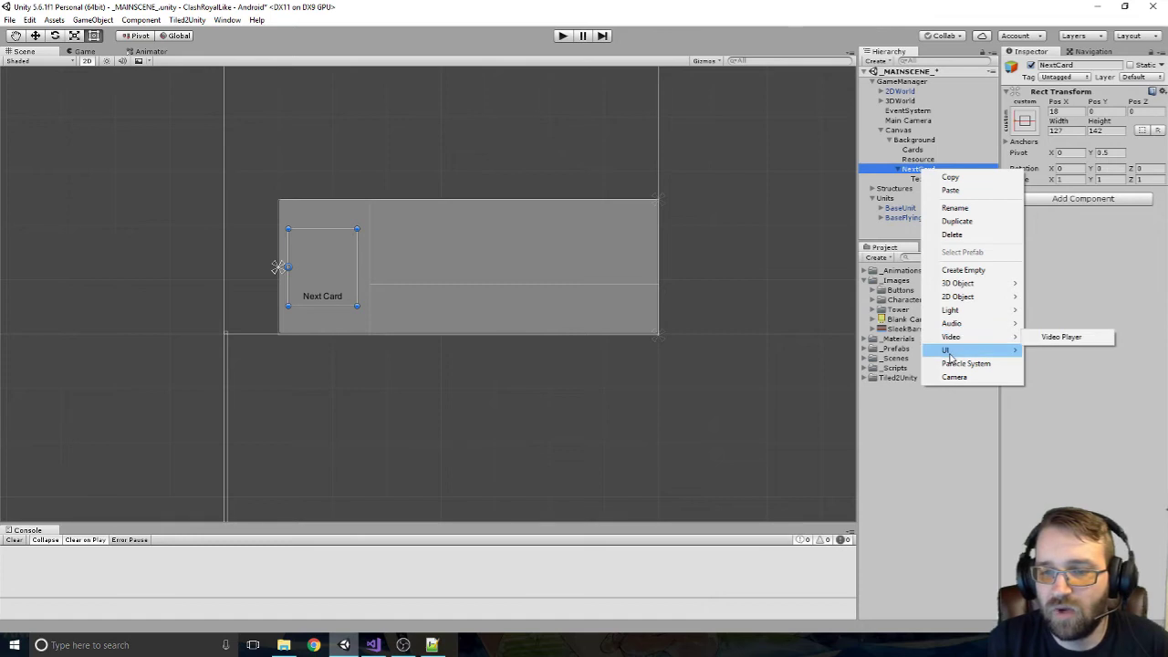
mouse_move(949, 354)
click(1049, 364)
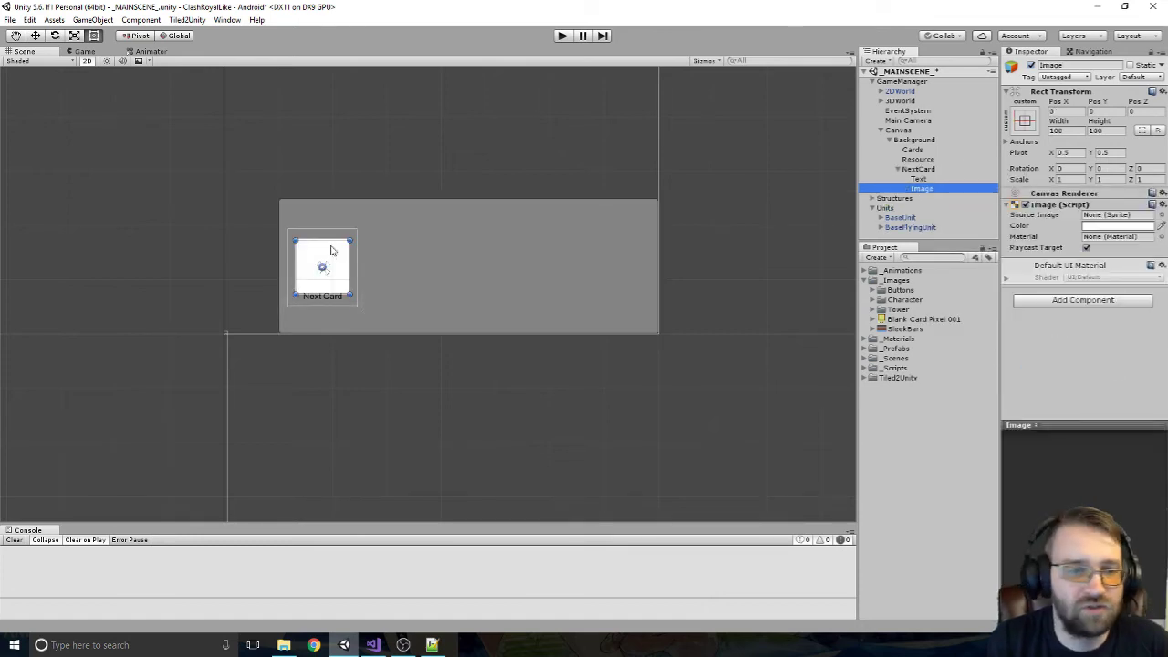
drag(330, 256, 330, 245)
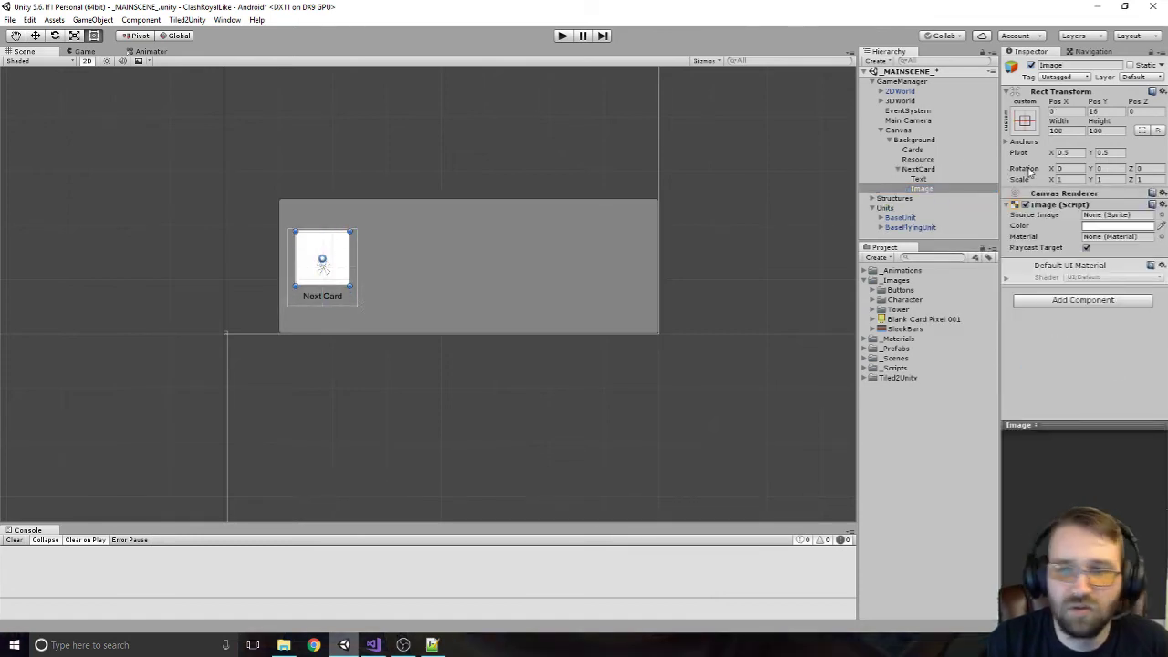
click(1022, 126)
alt+shift+click(1092, 215)
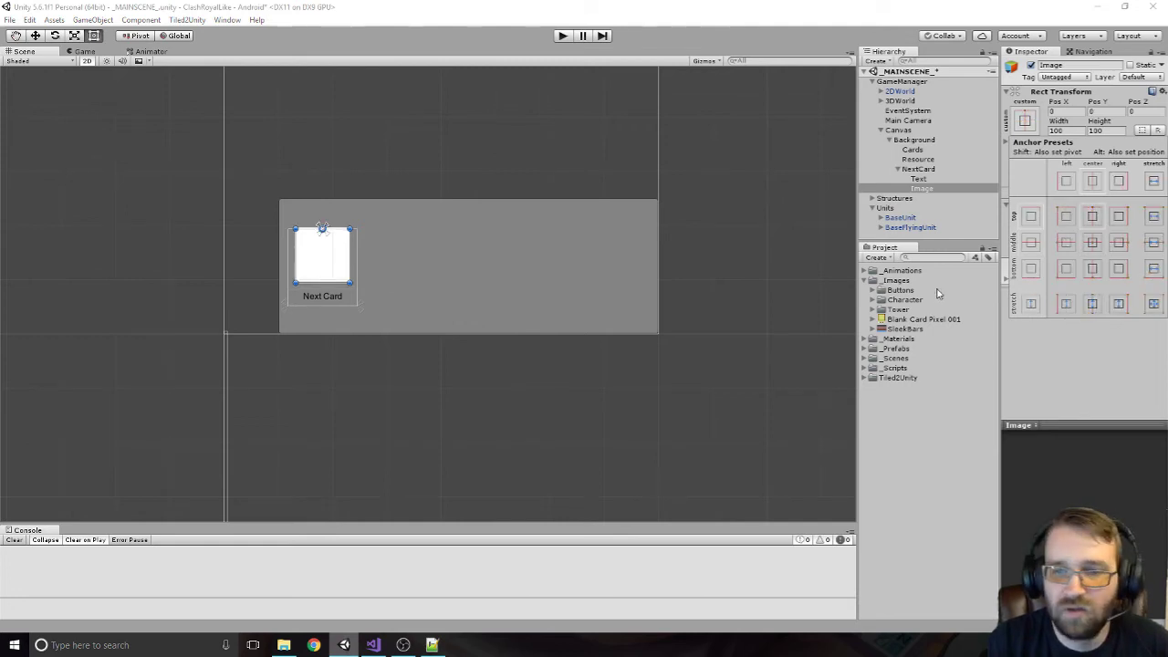
Assign Blank Card Pixel 001 as the Image's source with Preserve Aspect enabled, and lower its Y position to -10.85
click(923, 190)
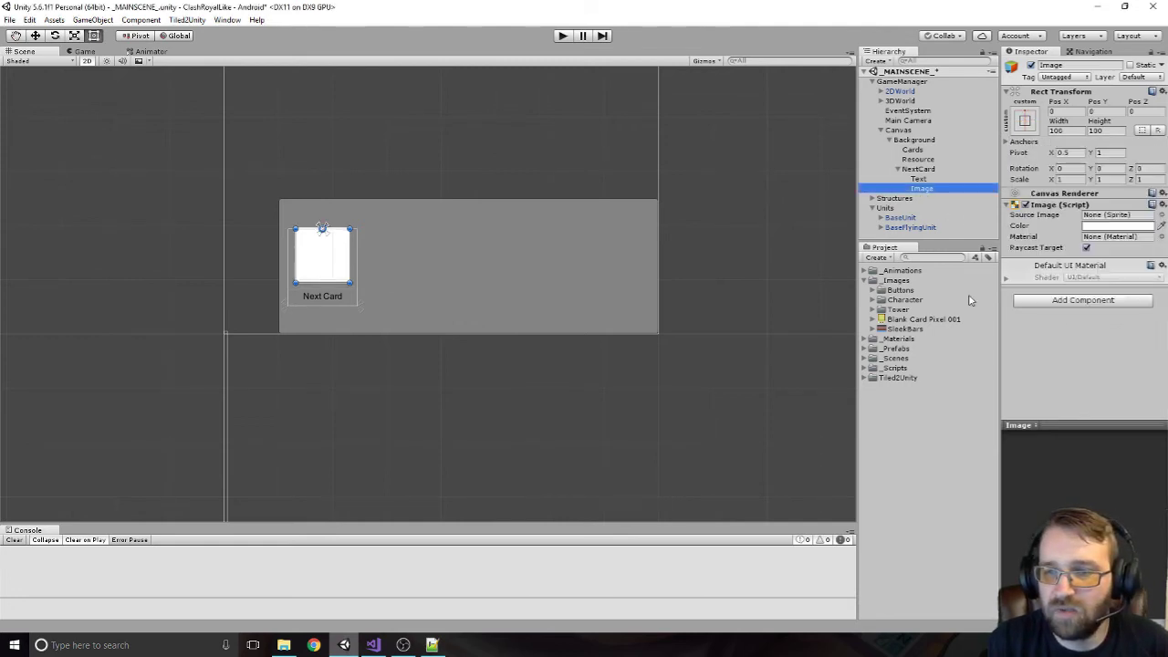
drag(1065, 257, 1116, 215)
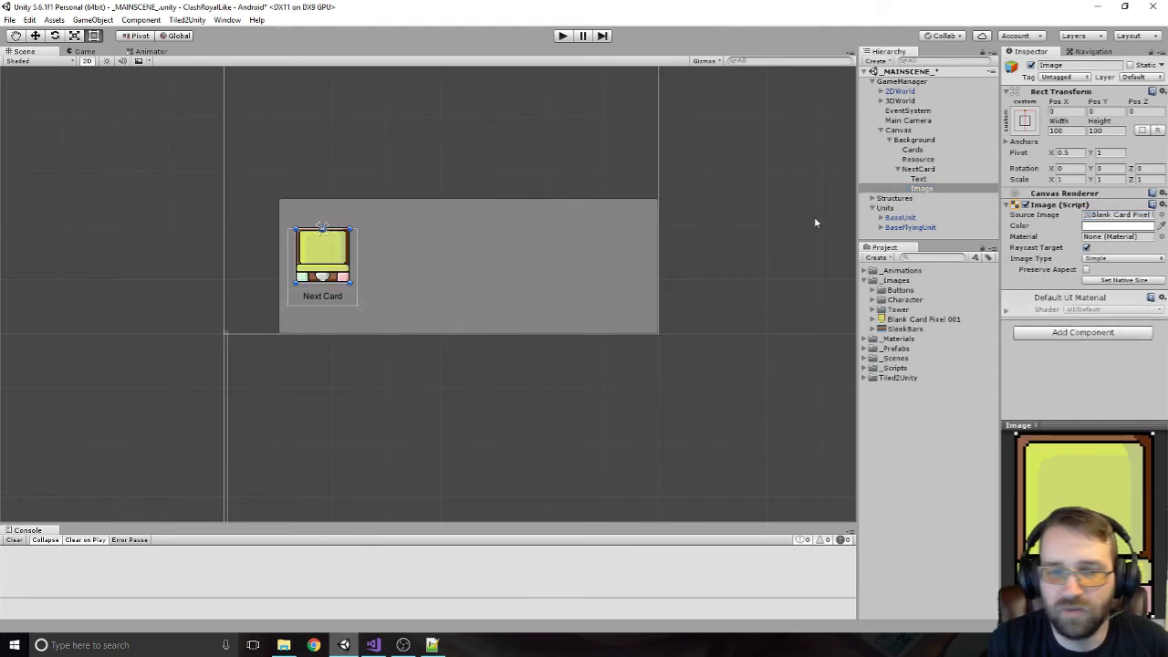
click(1086, 269)
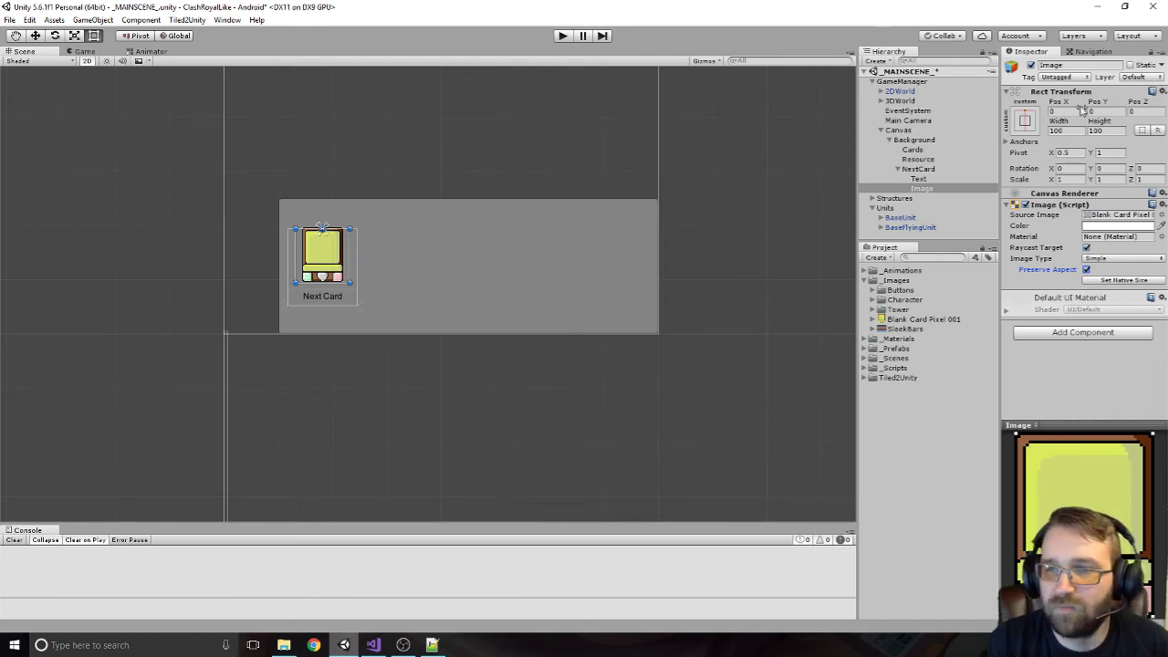
drag(1096, 106, 881, 145)
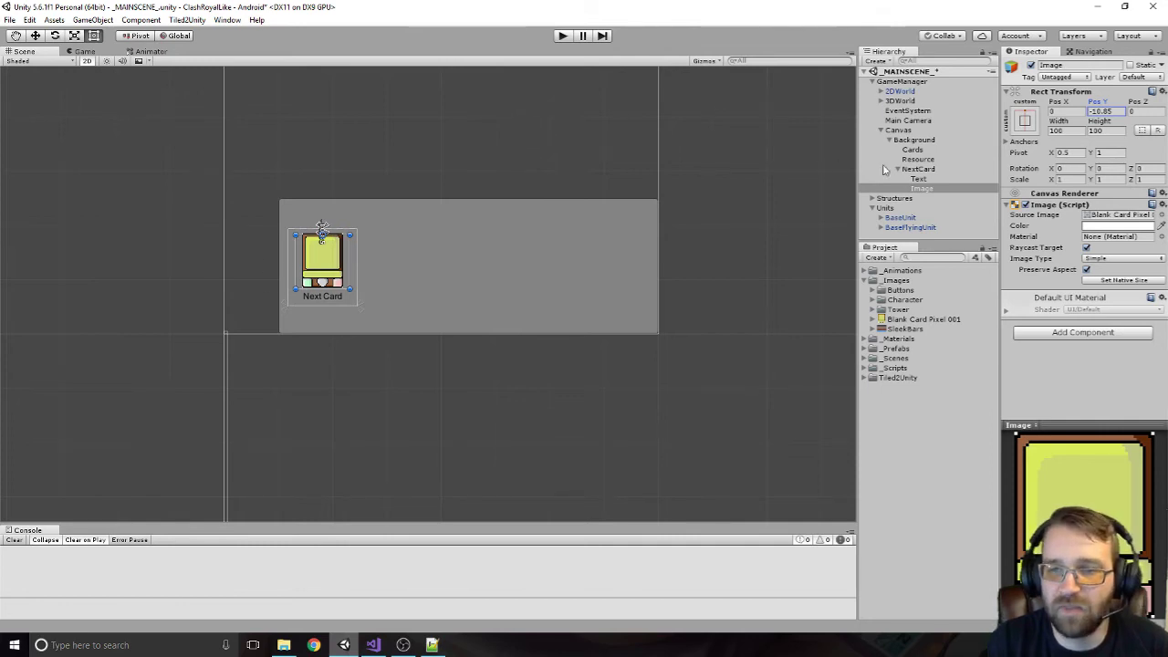
Rename NextCard's Image object to Icon and collapse the NextCard group
click(924, 188)
key(F2)
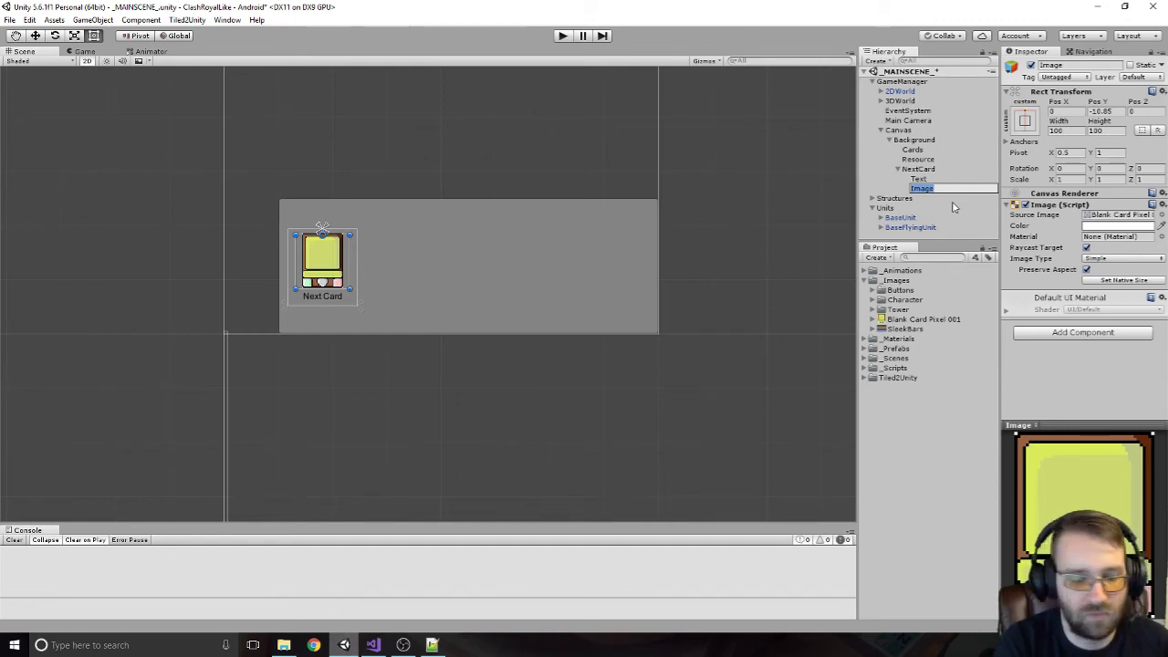
text(Icon)
key(Return)
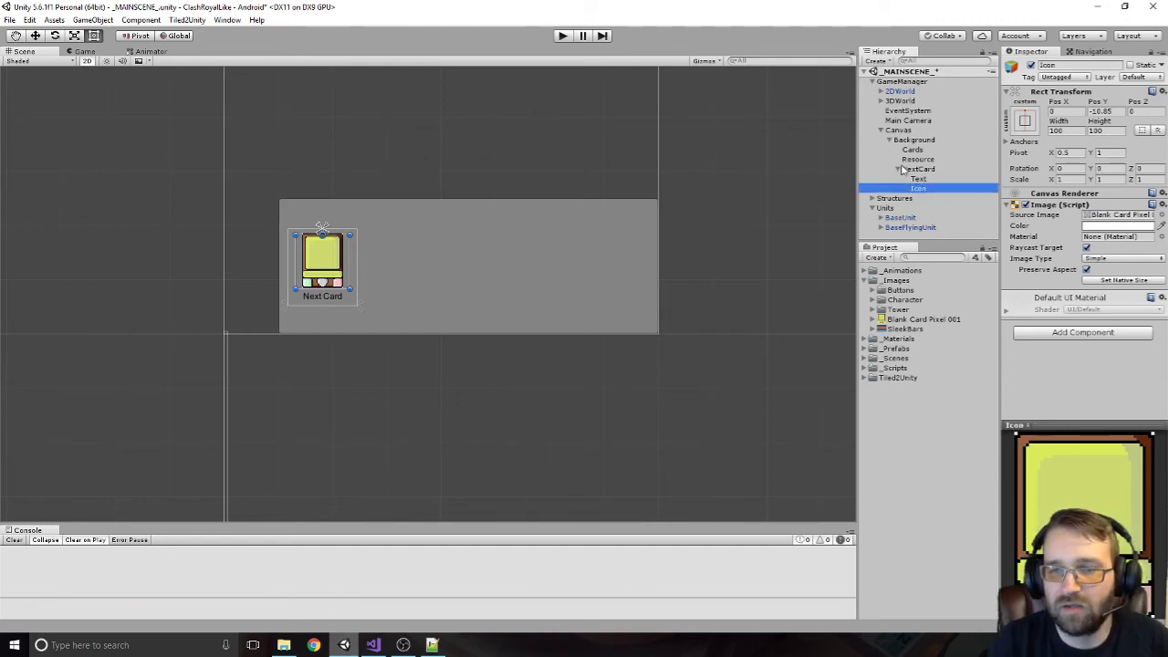
click(898, 169)
Create an empty child object under Resource and stretch its anchors and position to fill the whole Resource area
click(918, 159)
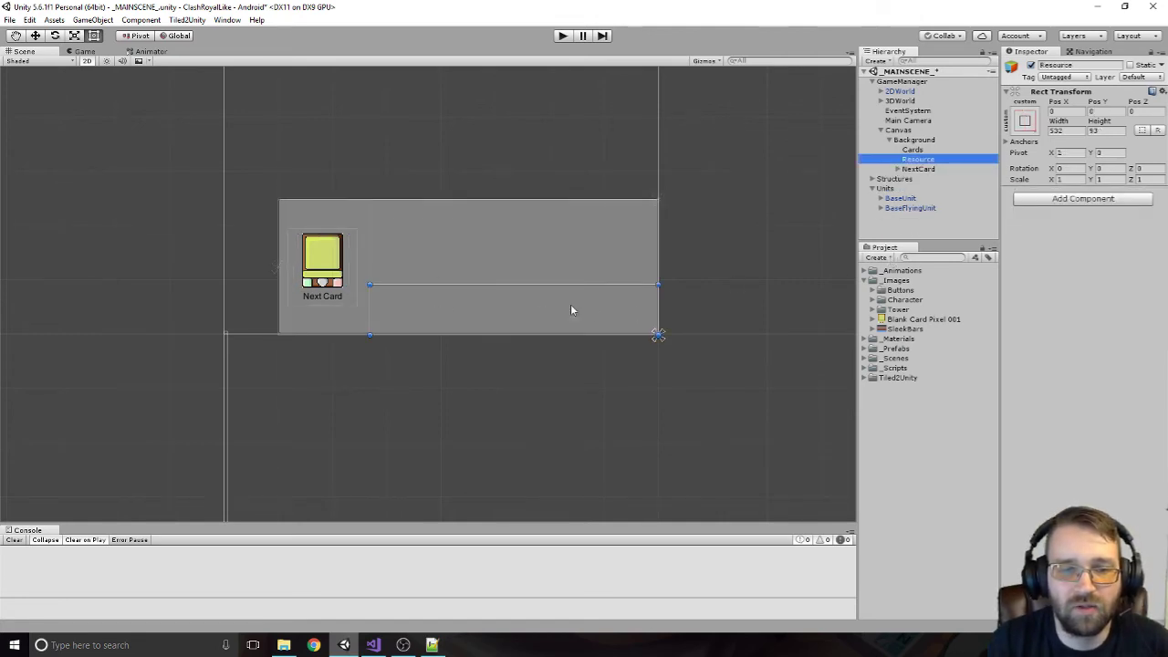
right_click(916, 162)
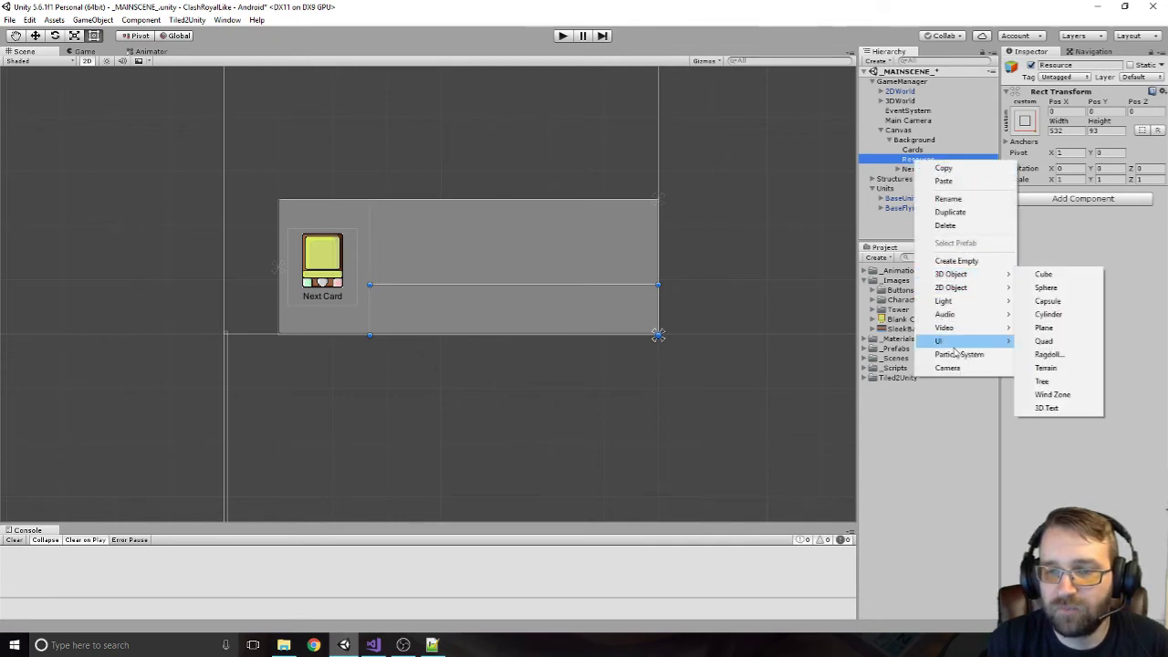
click(969, 264)
click(1025, 121)
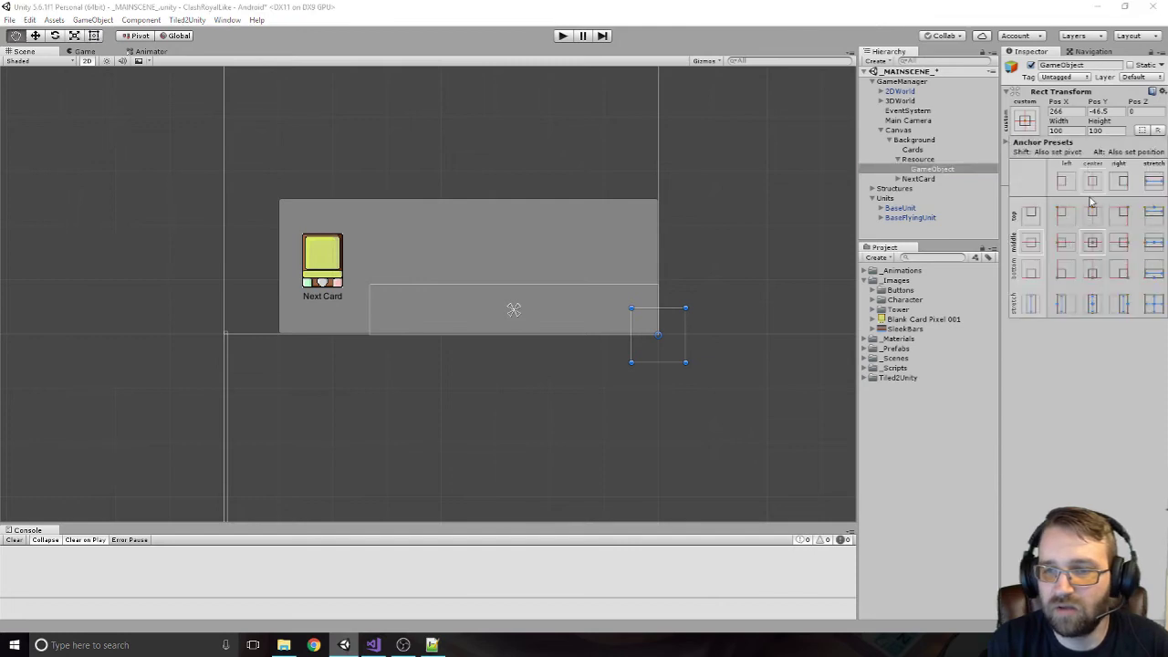
alt+click(1155, 304)
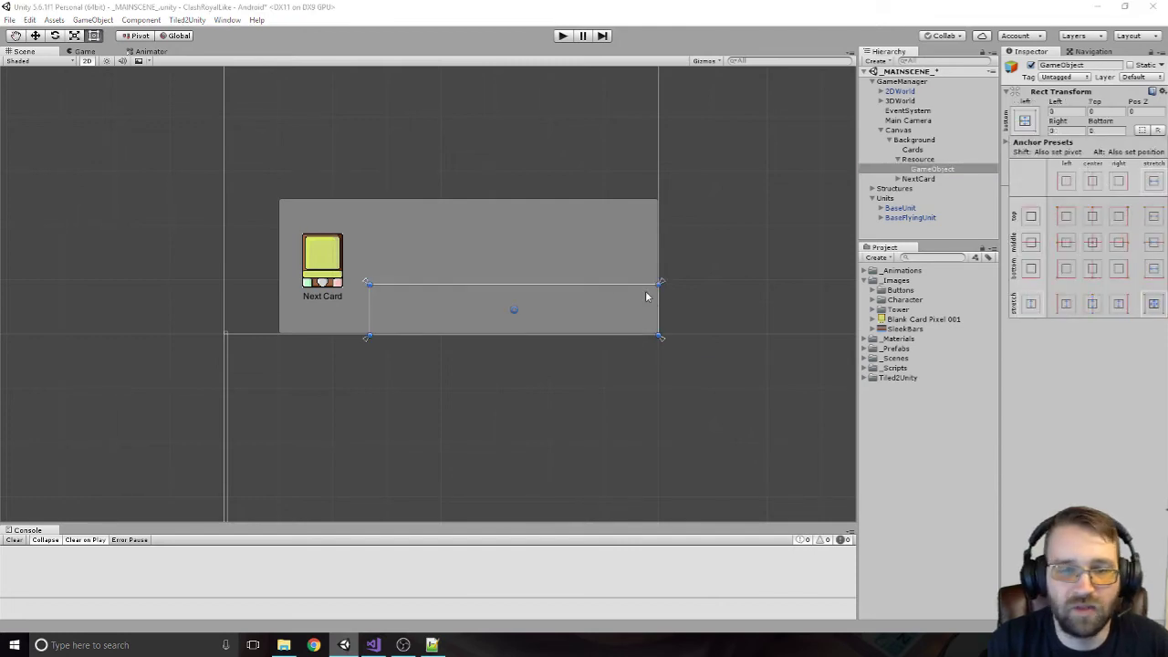
Inset the new object's edges inside Resource to about 16 top, 28 bottom, 12.5 right and 20.5 left
click(624, 284)
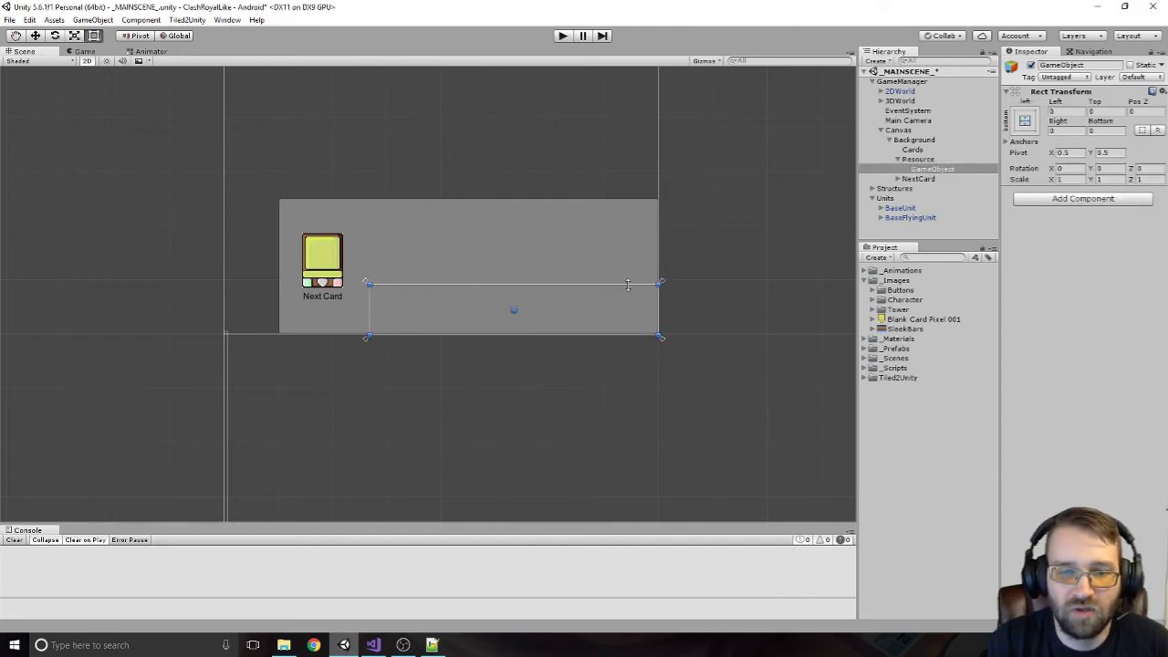
drag(627, 285, 627, 293)
drag(618, 338, 652, 308)
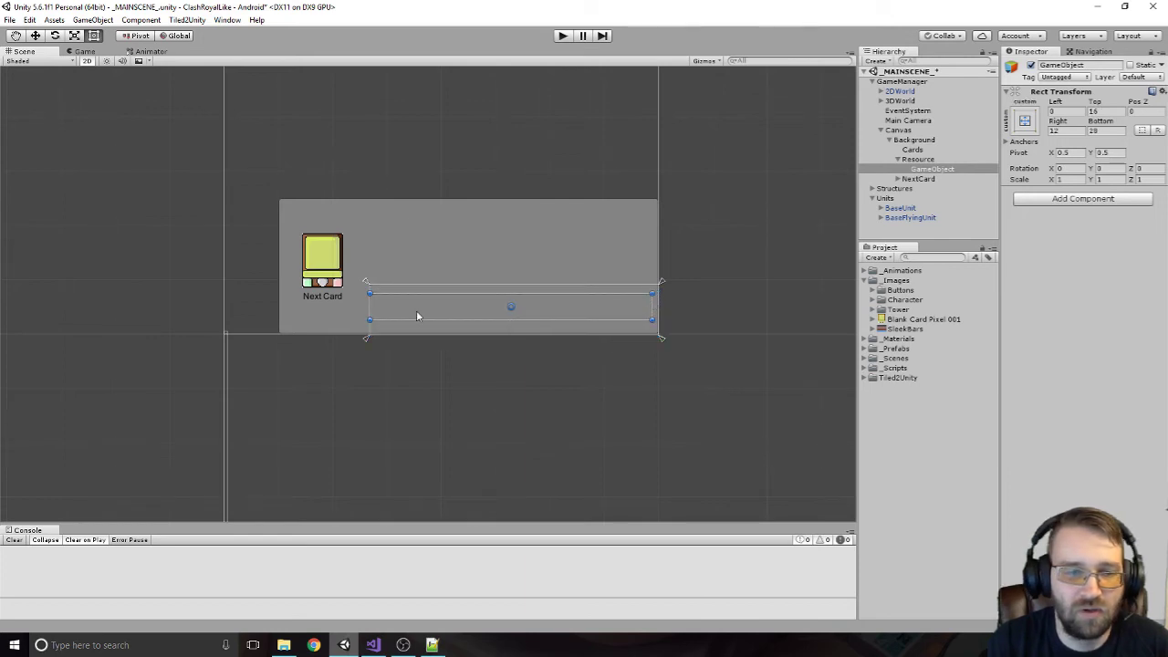
drag(369, 314, 377, 310)
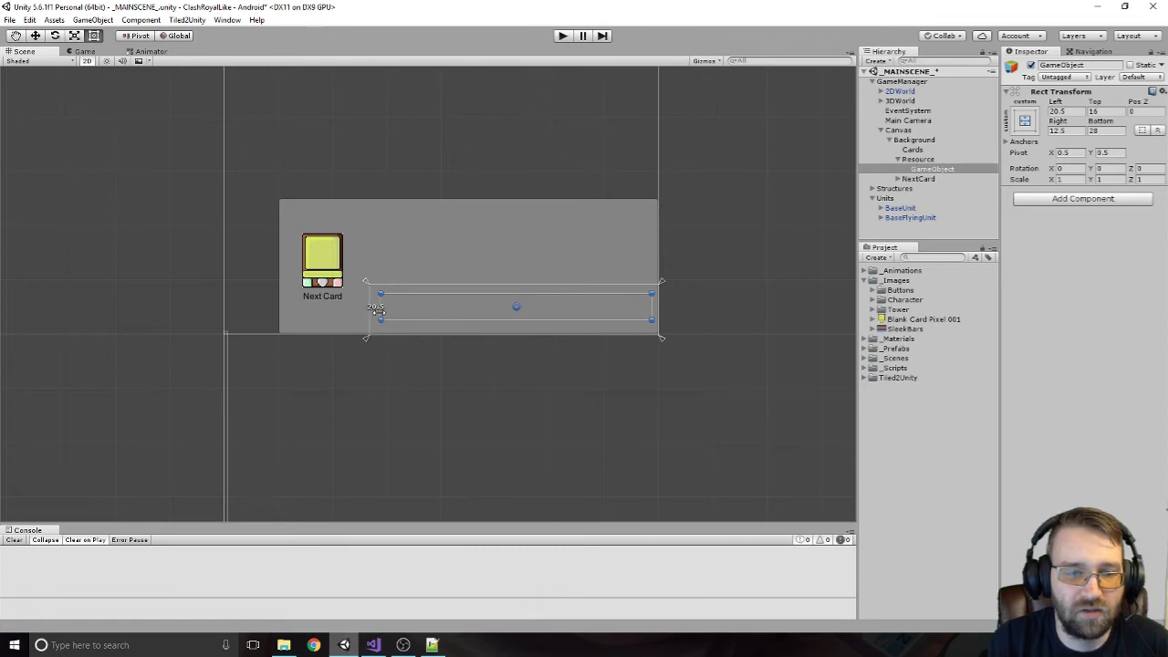
Set the left, right and bottom insets of the empty object inside Resource to 16 each
click(1059, 113)
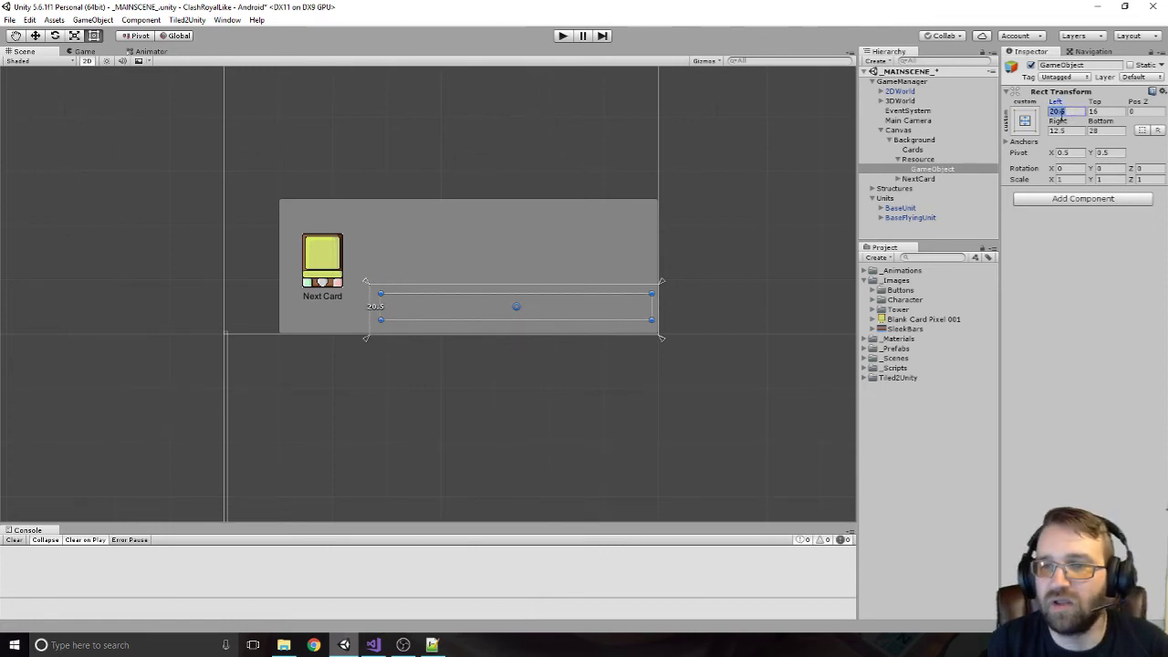
text(16)
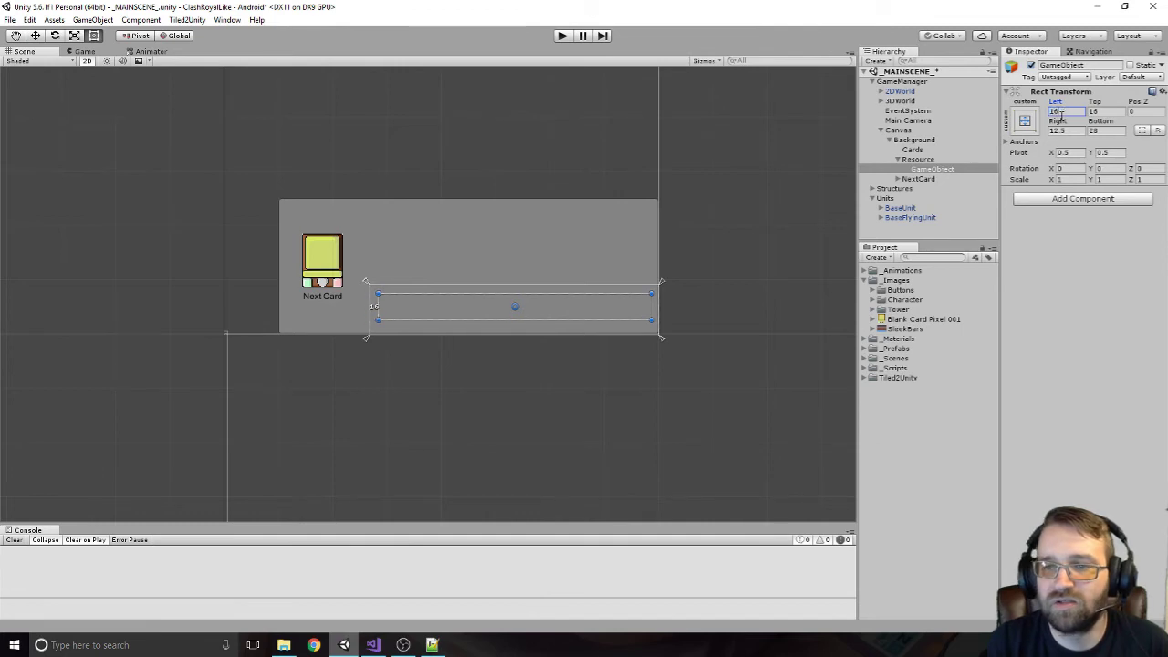
key(Tab)
key(Tab)
key(Tab)
key(Tab)
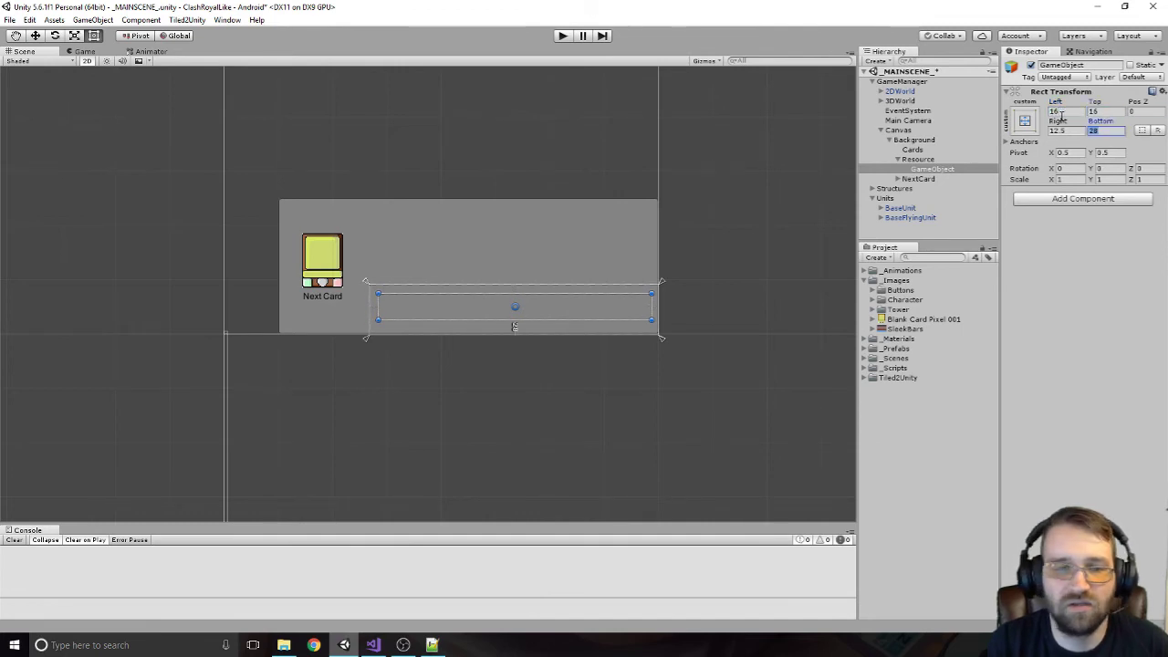
text(16)
click(1059, 130)
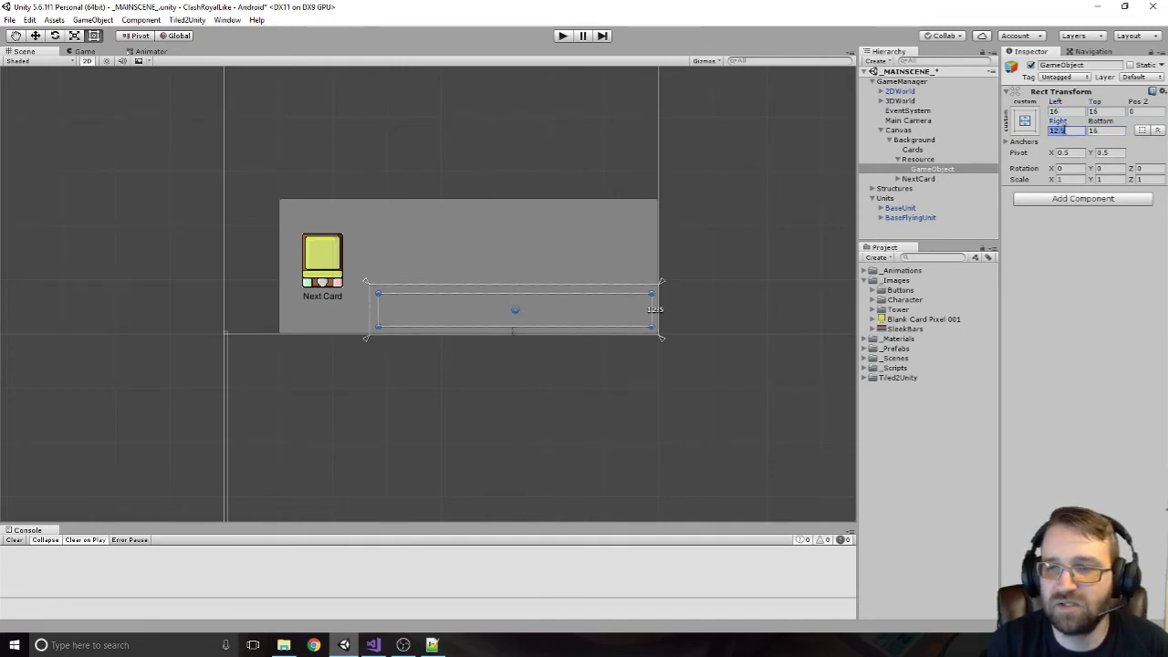
text(16)
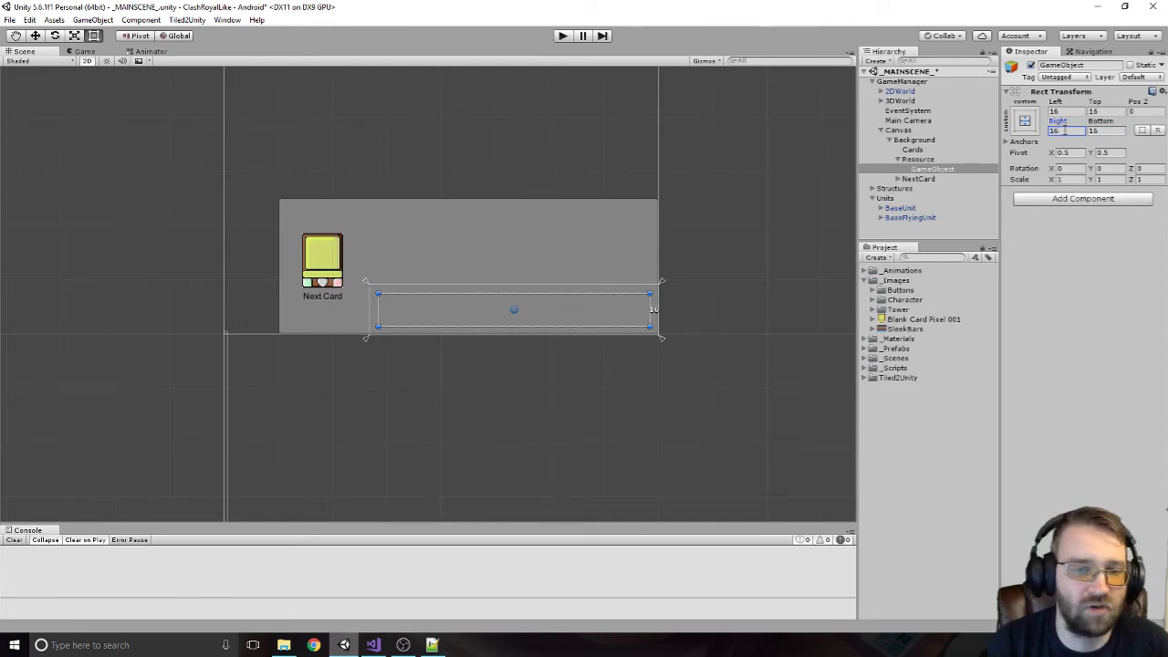
Add a Horizontal Layout Group component to the empty object under Resource
click(932, 169)
click(1054, 199)
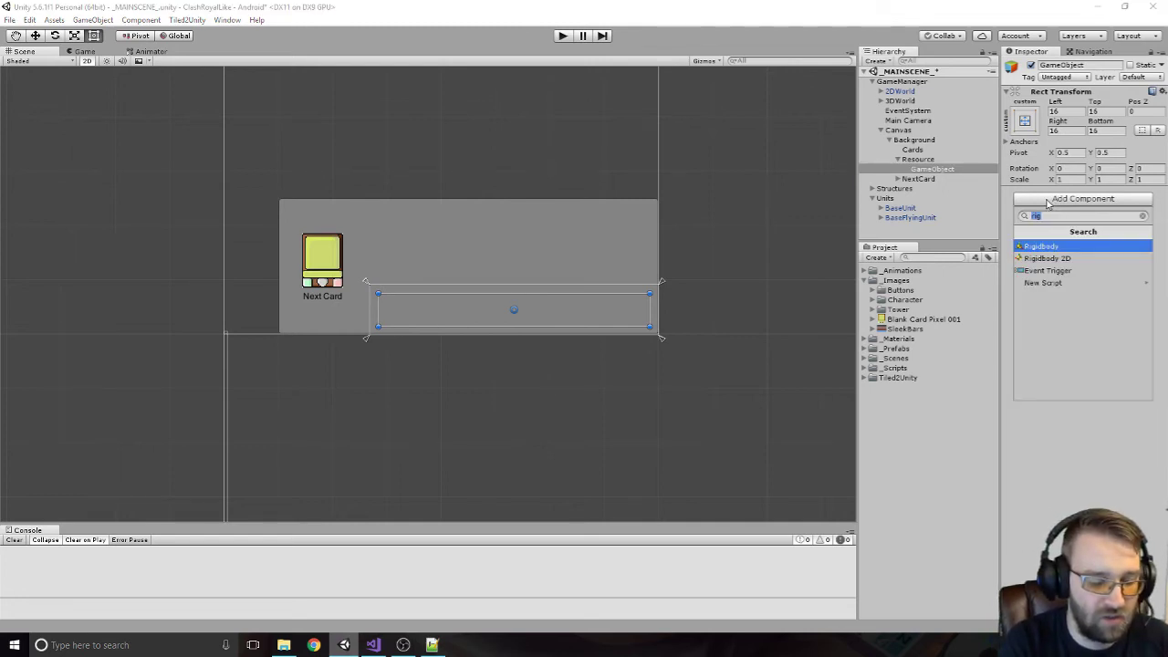
text(hor)
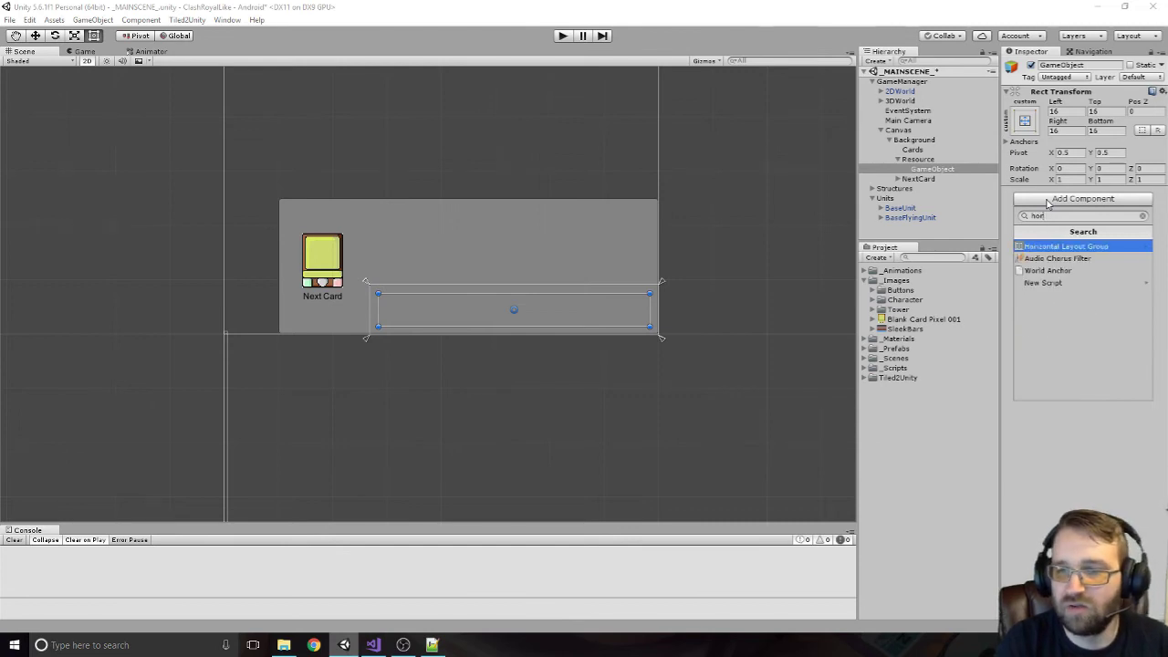
key(Return)
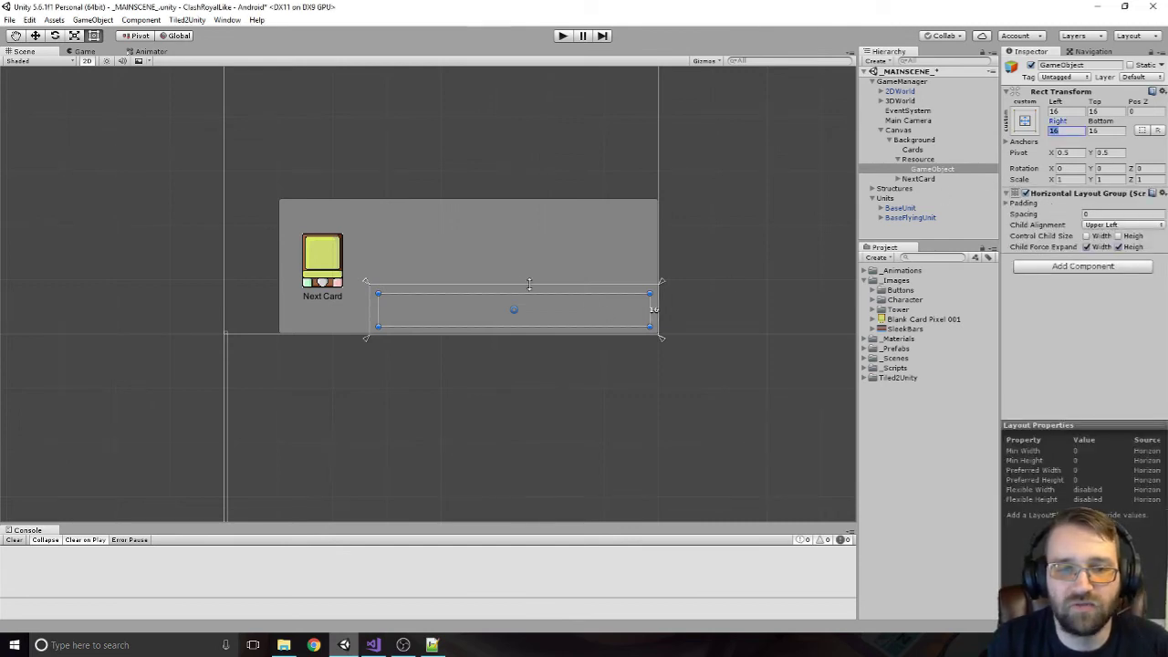
Create a UI Image as a child of the layout group object under Resource
click(931, 170)
right_click(930, 170)
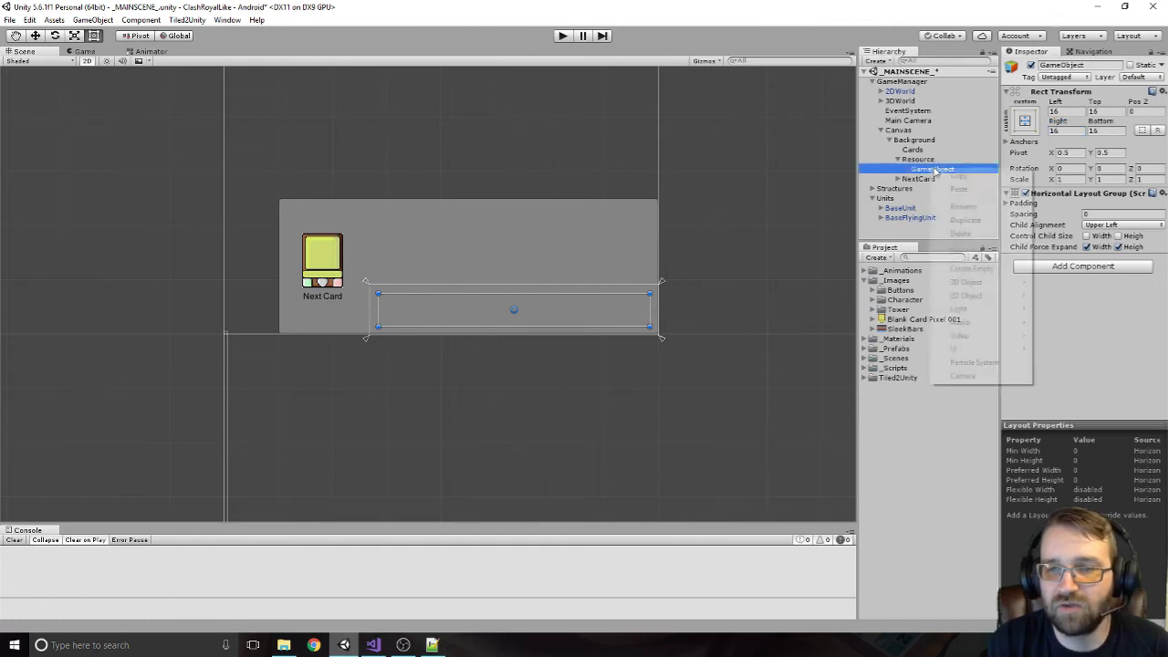
mouse_move(978, 285)
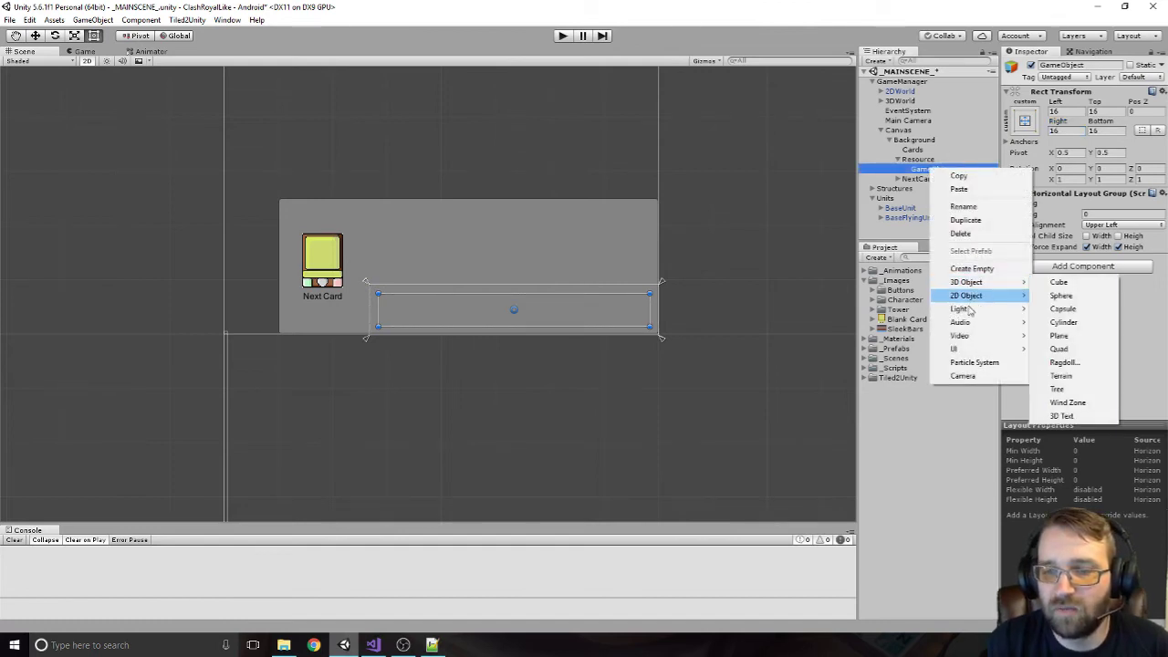
mouse_move(968, 348)
click(1059, 363)
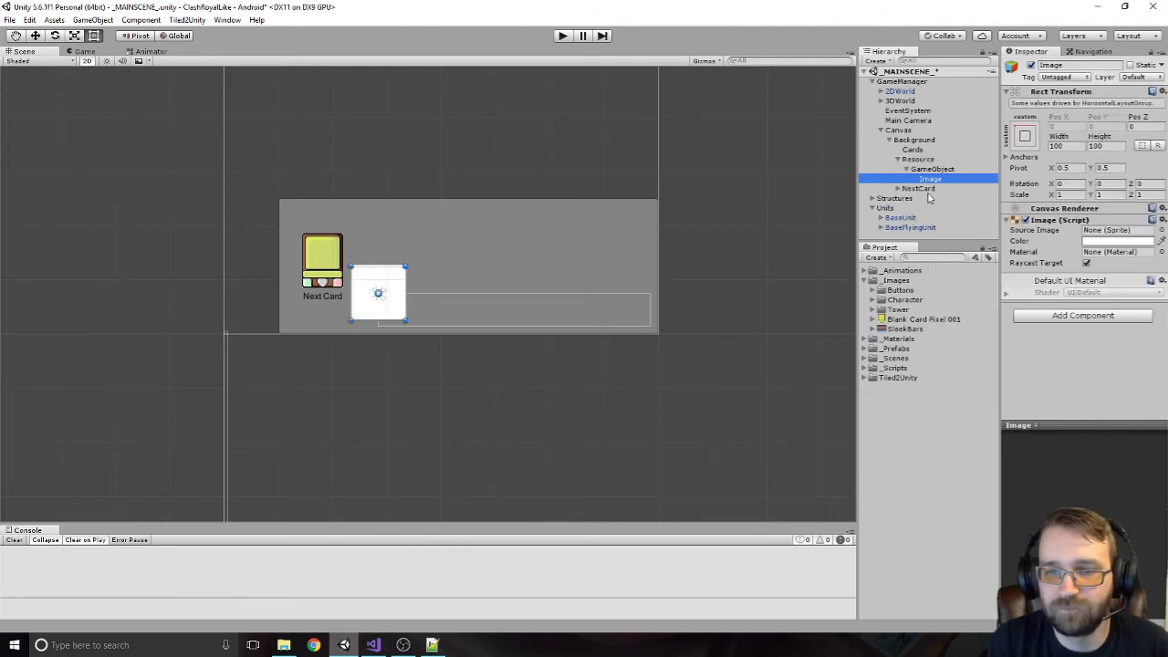
click(402, 292)
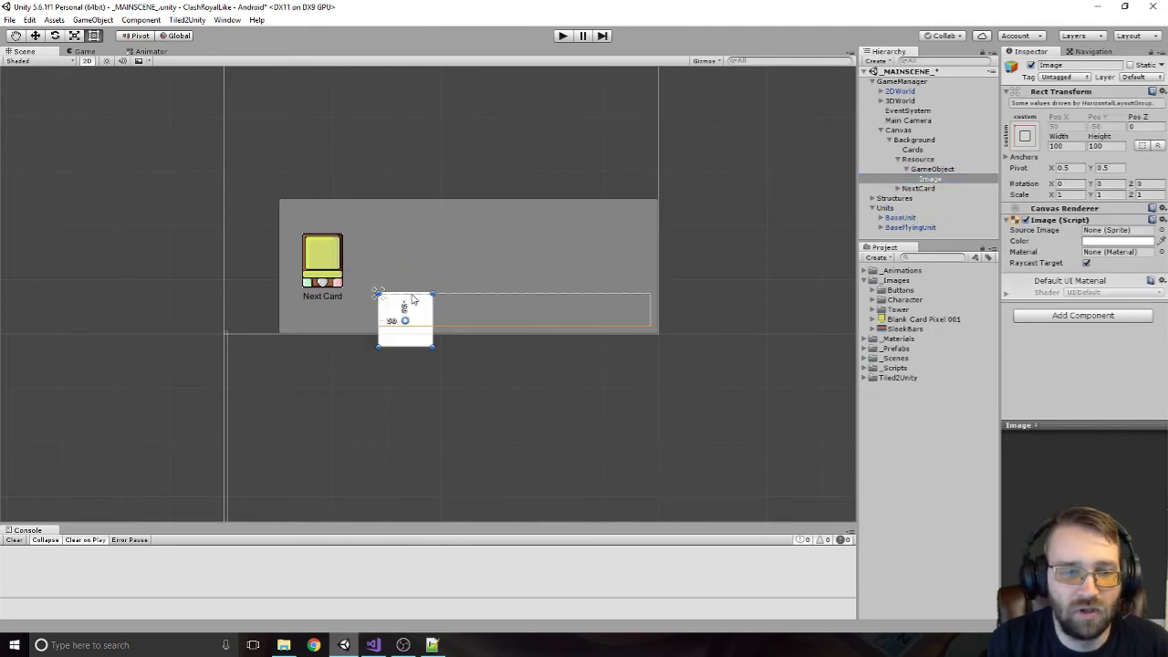
Reduce the image's height to 61 and enable width and height child size control on its parent's Horizontal Layout Group
drag(418, 348, 418, 326)
click(931, 170)
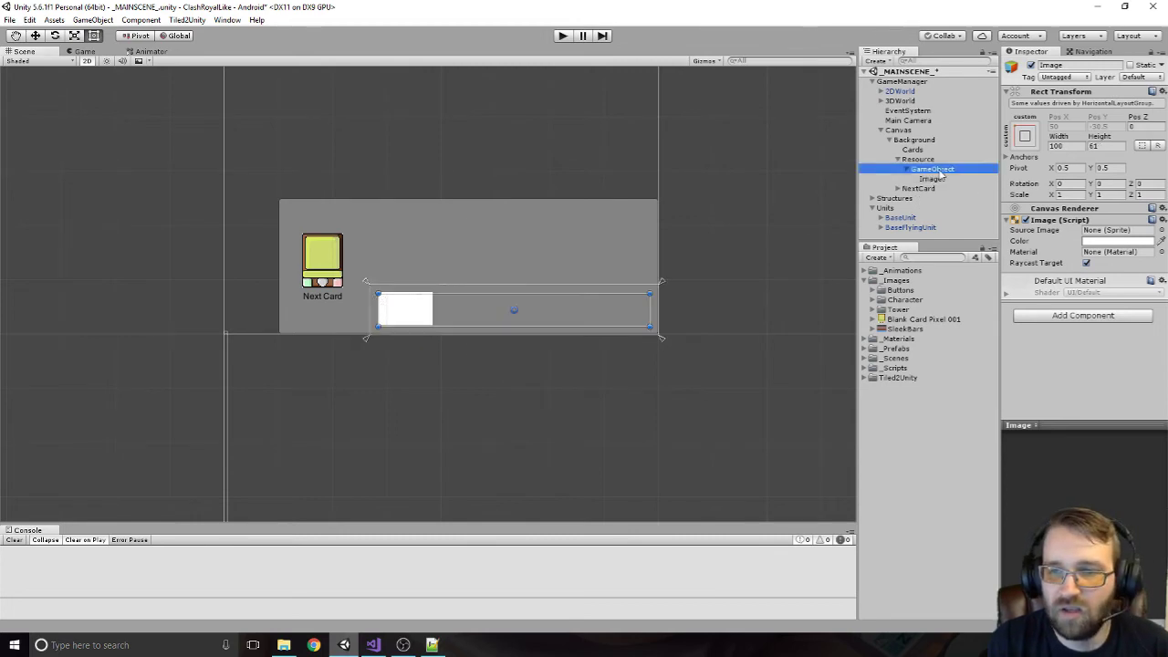
click(1087, 236)
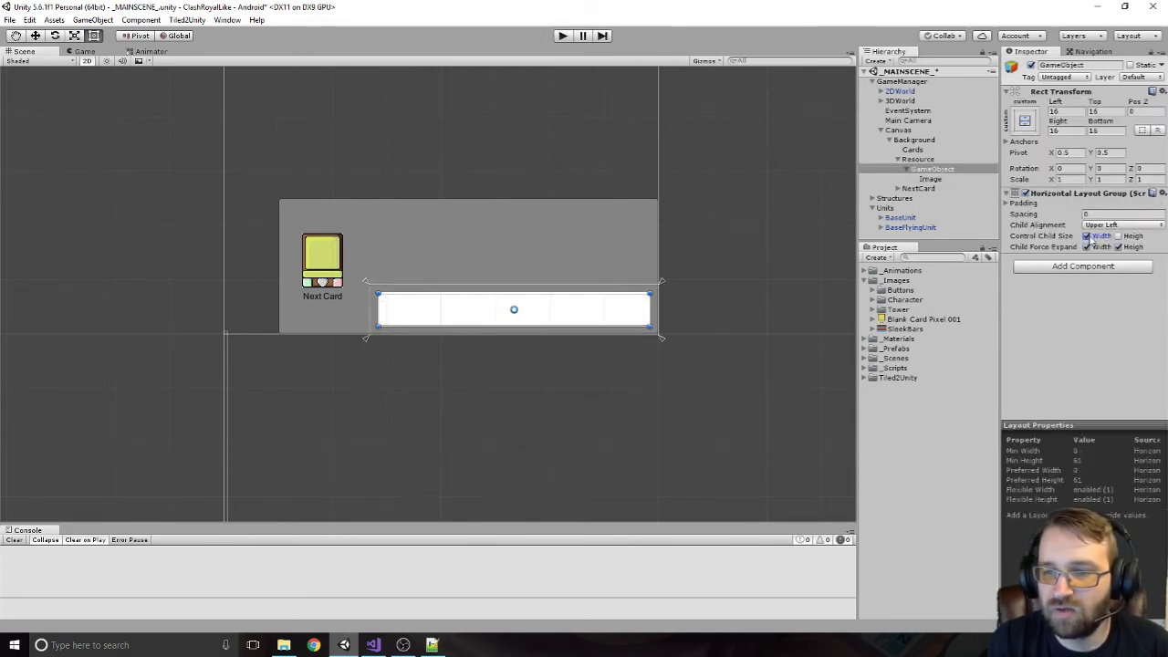
click(1117, 236)
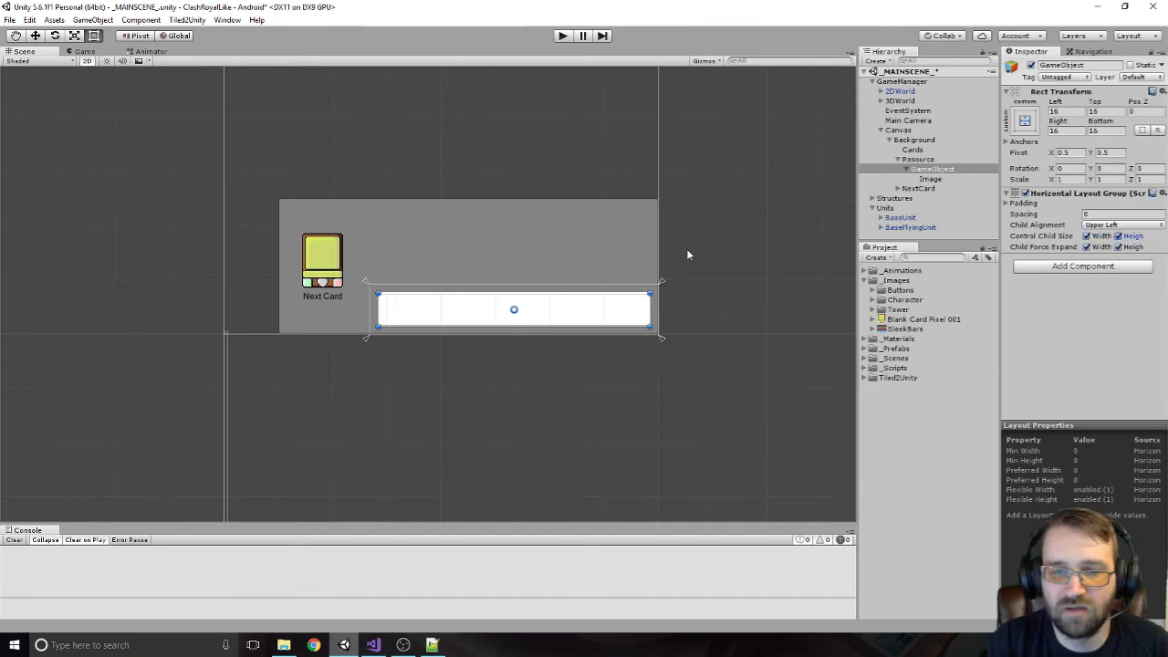
Duplicate the Image inside the layout group nine times to make a row of ten
click(929, 179)
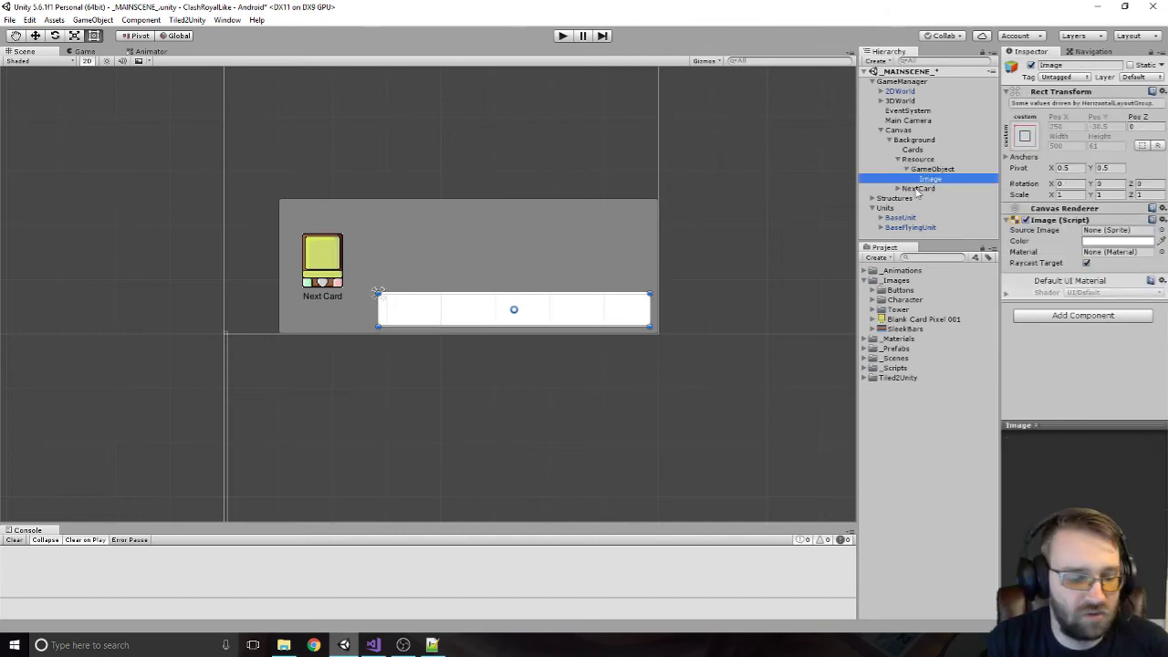
key(ctrl+d)
key(ctrl+d)
key(ctrl+d)
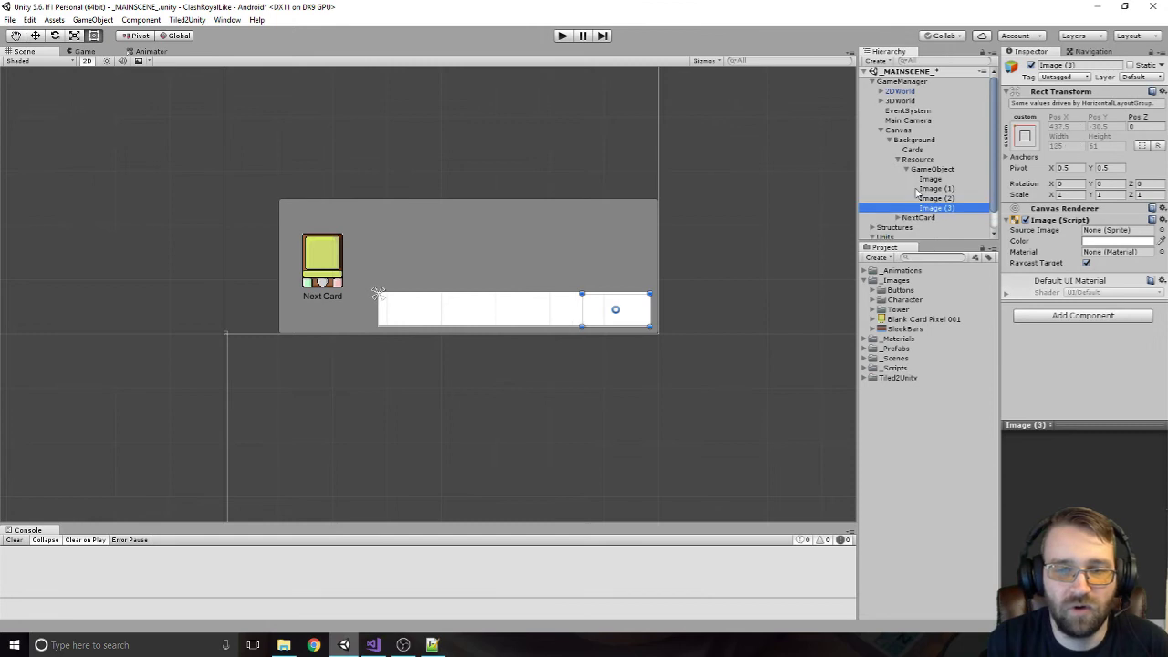
key(ctrl+d)
key(ctrl+d)
key(ctrl+d)
key(ctrl+d)
key(ctrl+d)
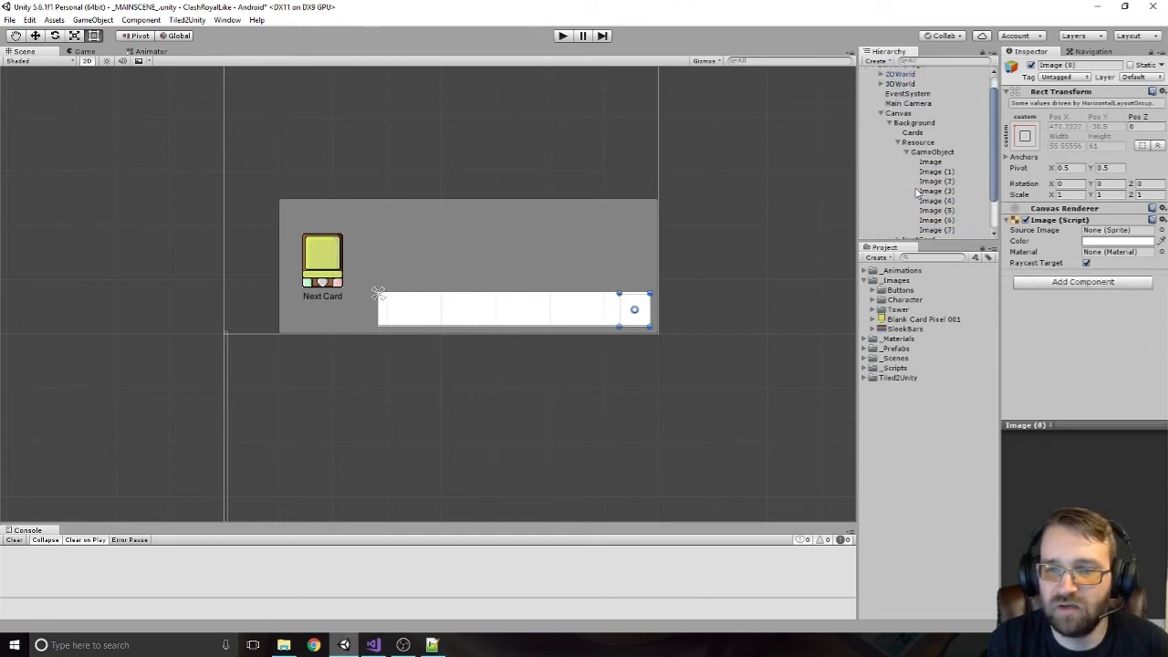
key(ctrl+d)
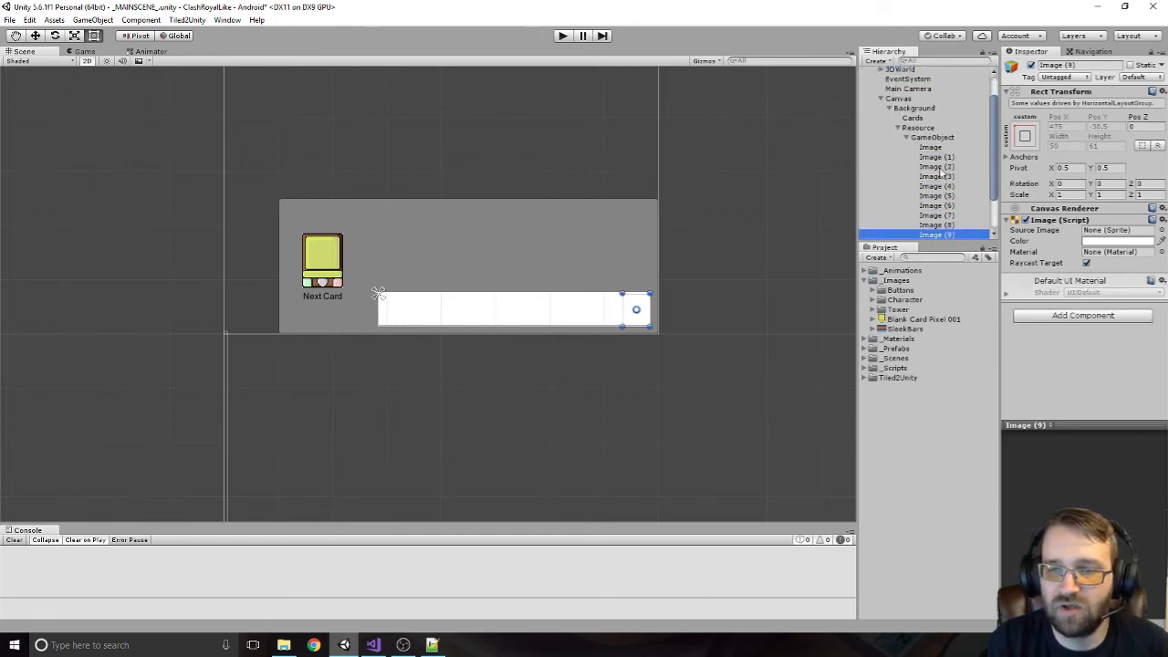
Set the Horizontal Layout Group's spacing to 15 on the images' parent object
click(931, 137)
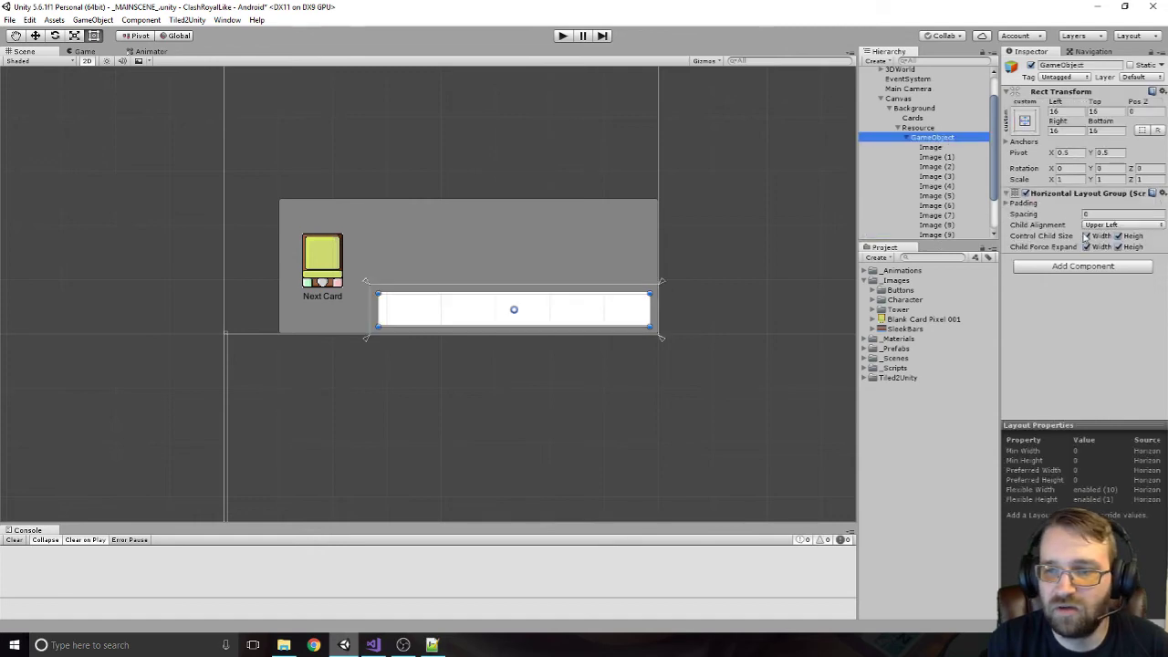
click(1088, 215)
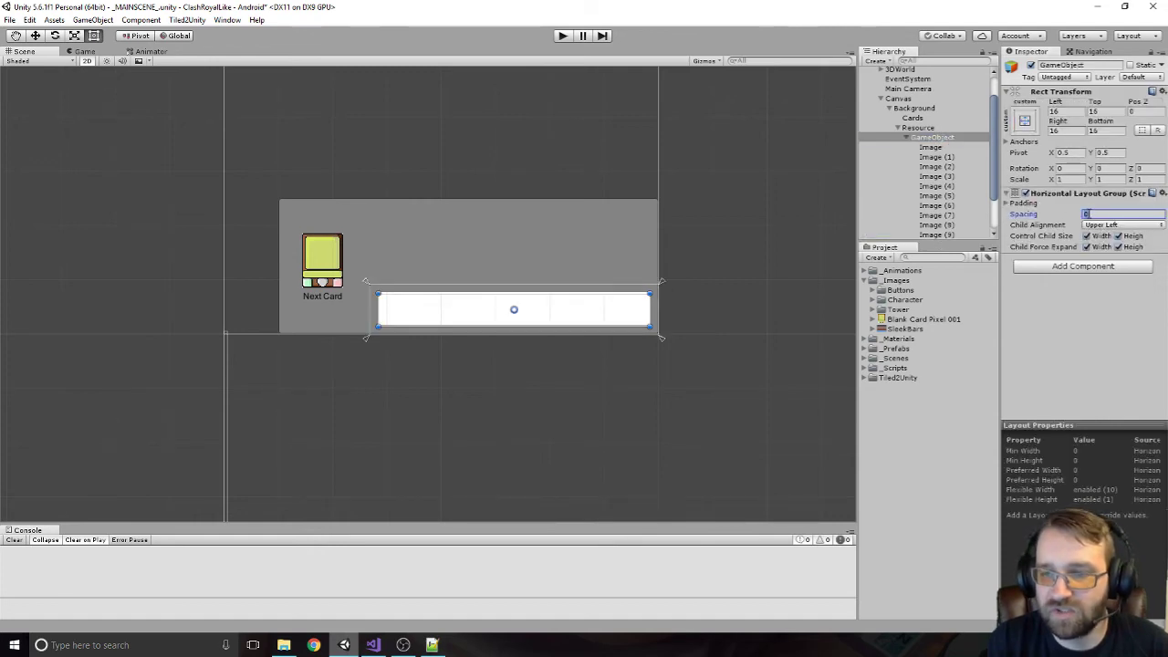
text(15)
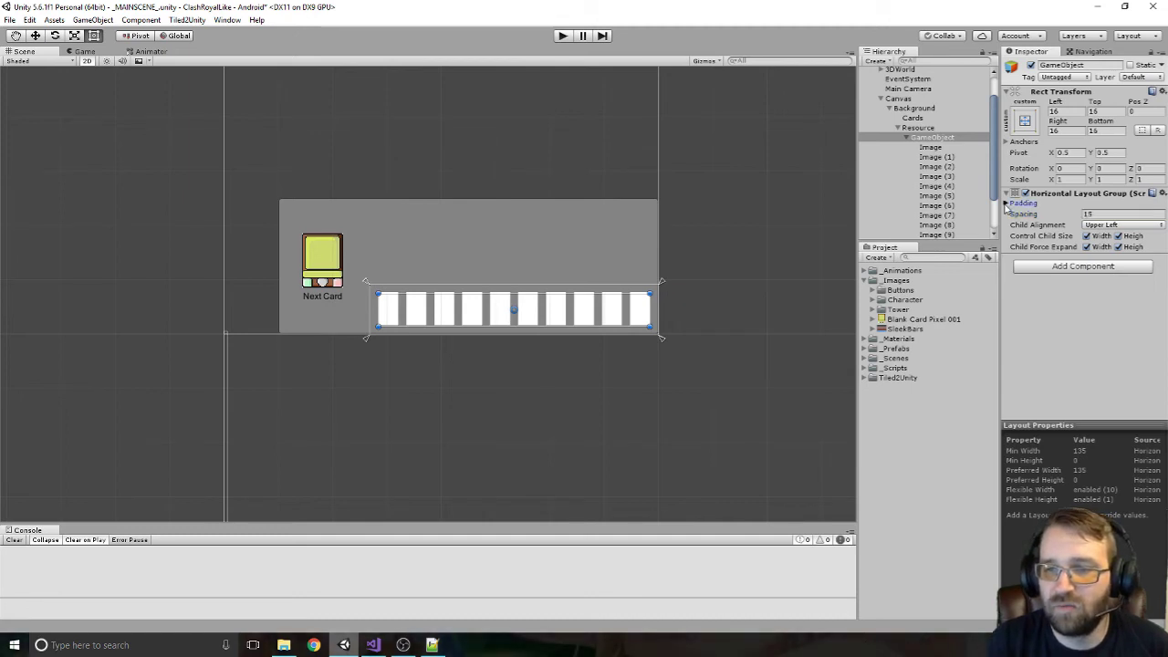
Set the layout group's padding to 15 on all four sides and its spacing to 5
click(1008, 203)
click(1102, 214)
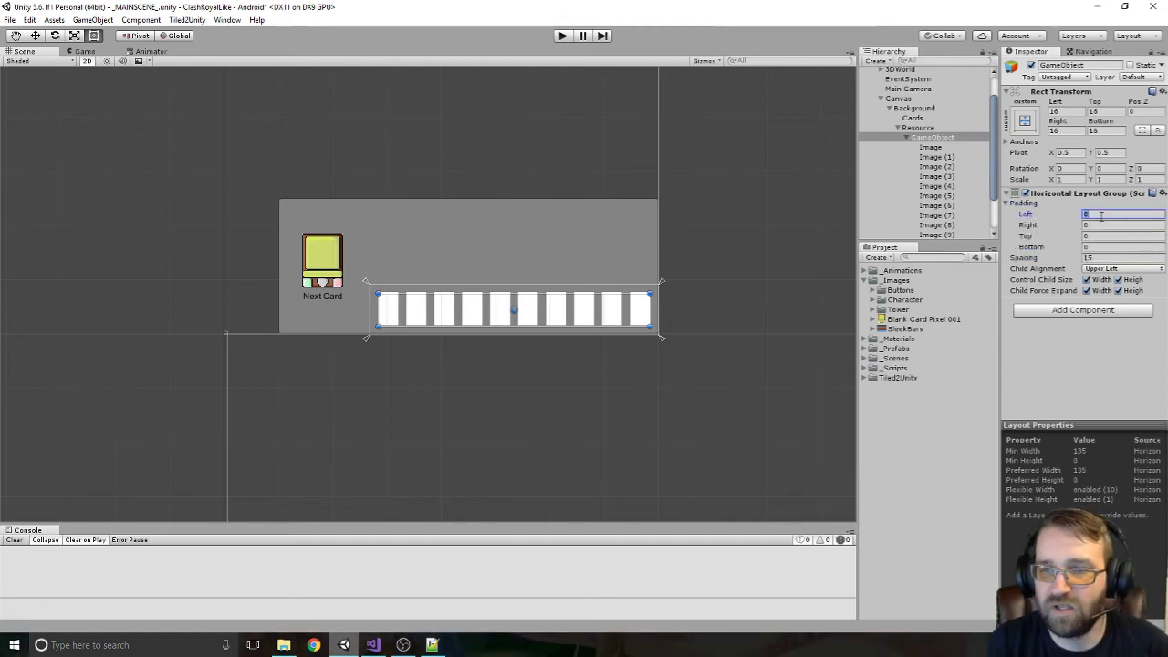
text(15)
key(Tab)
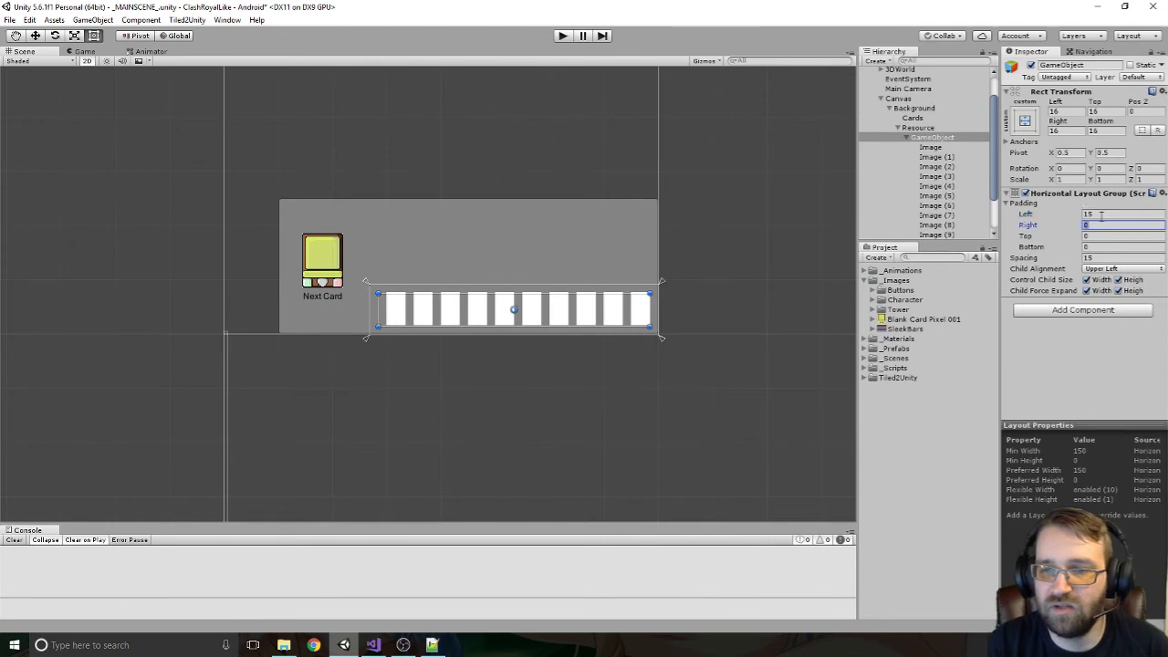
text(15)
key(Tab)
text(15)
key(Tab)
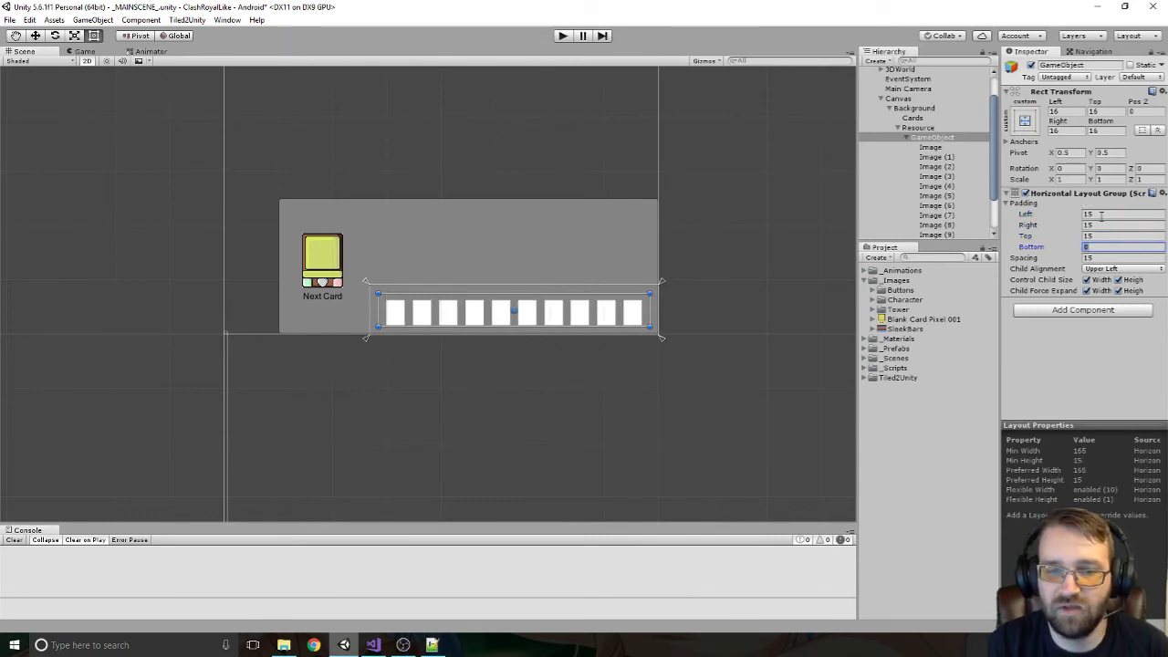
text(15)
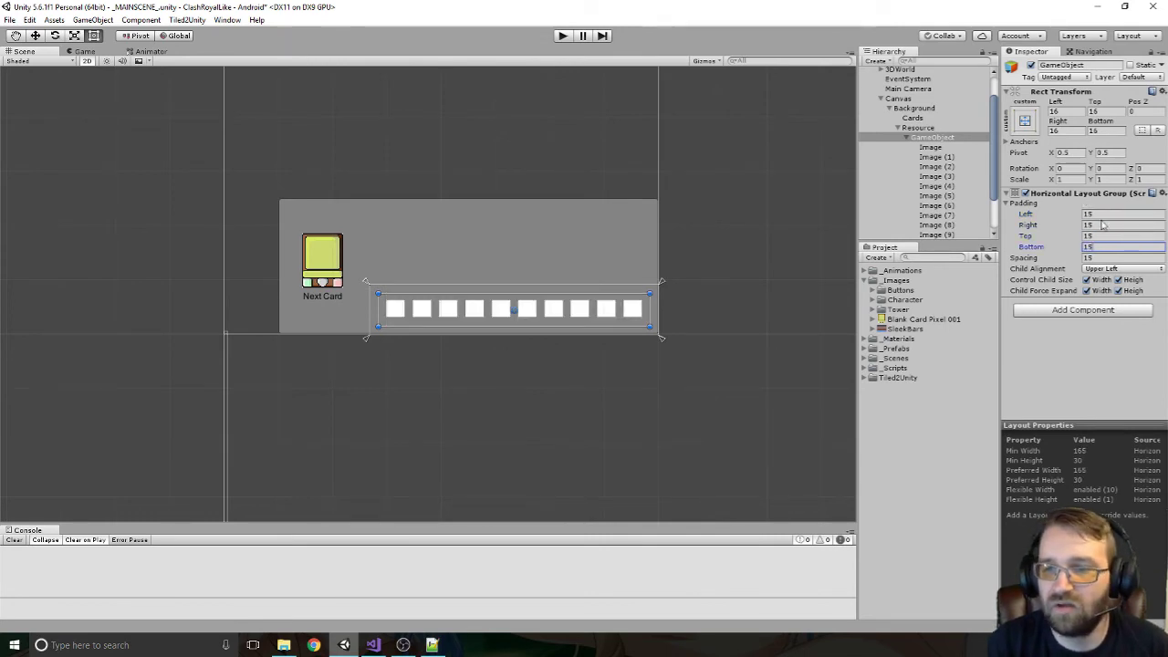
key(Tab)
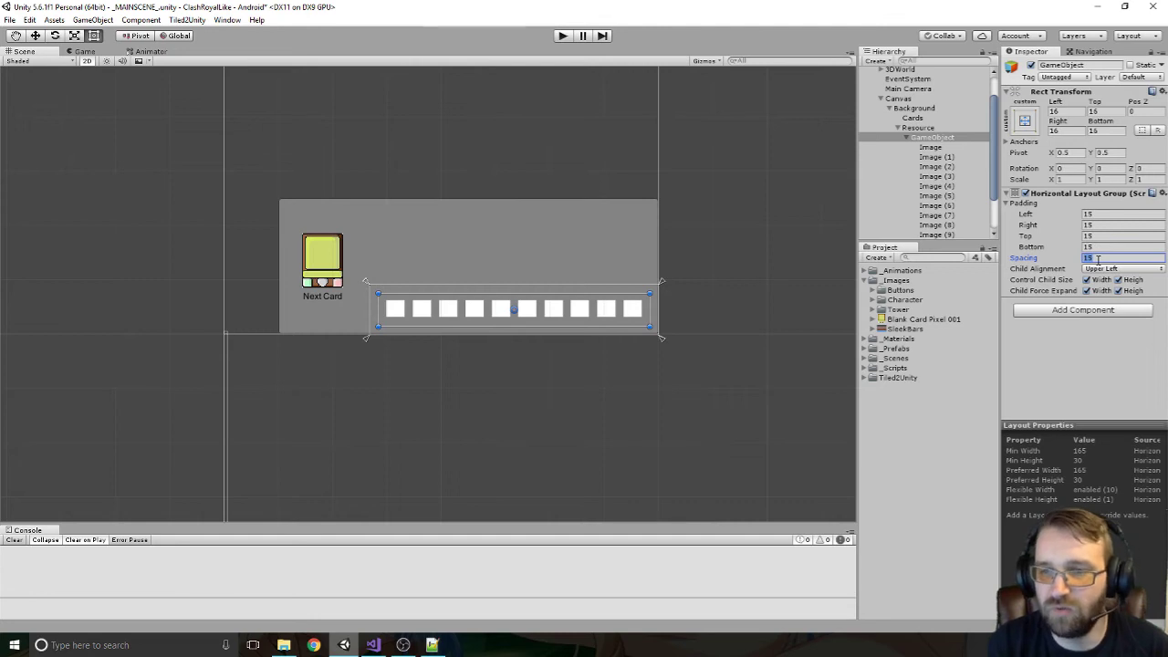
text(5)
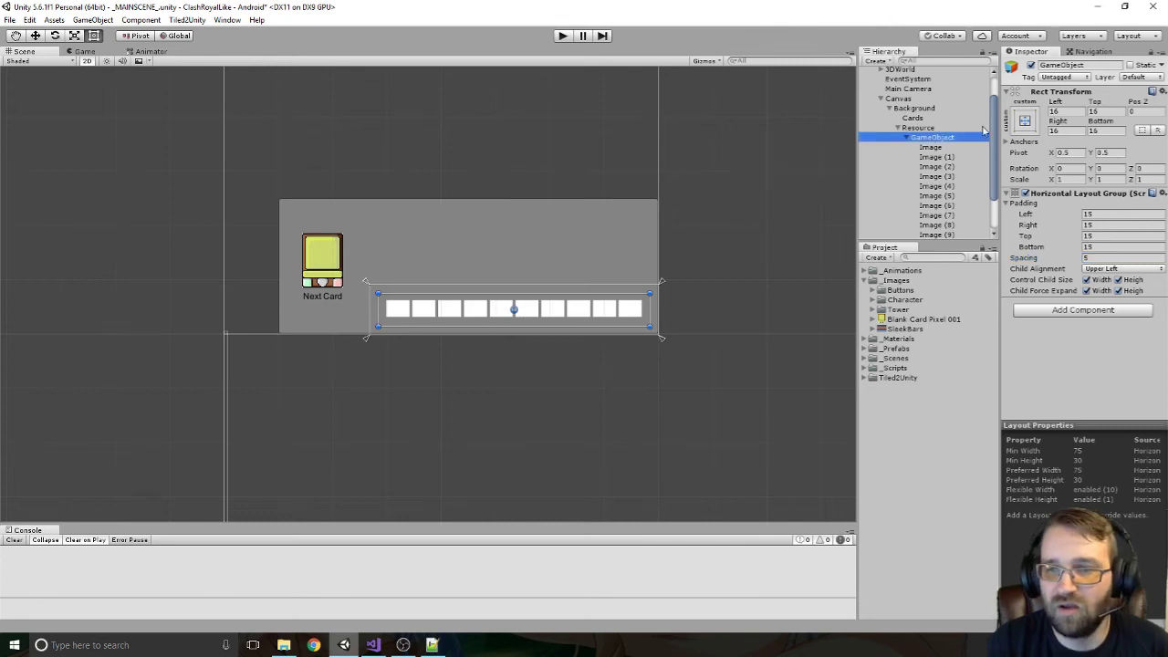
Anchor the layout group object to the top centre of Resource, setting its pivot and position as well
click(1025, 120)
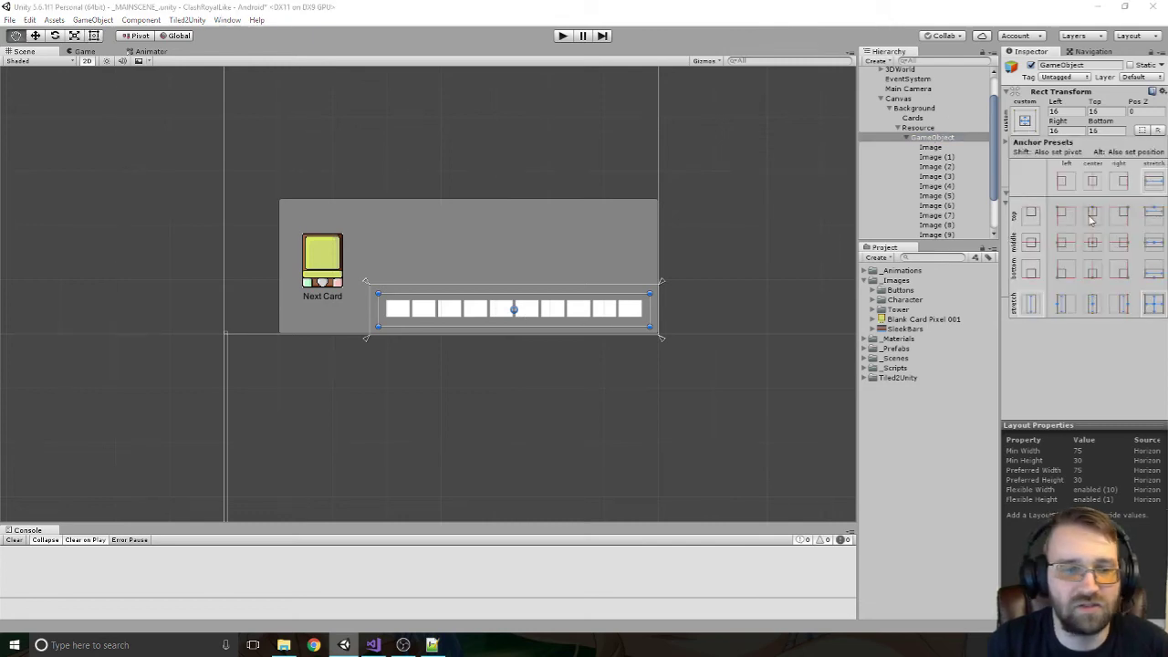
alt+shift+click(1091, 216)
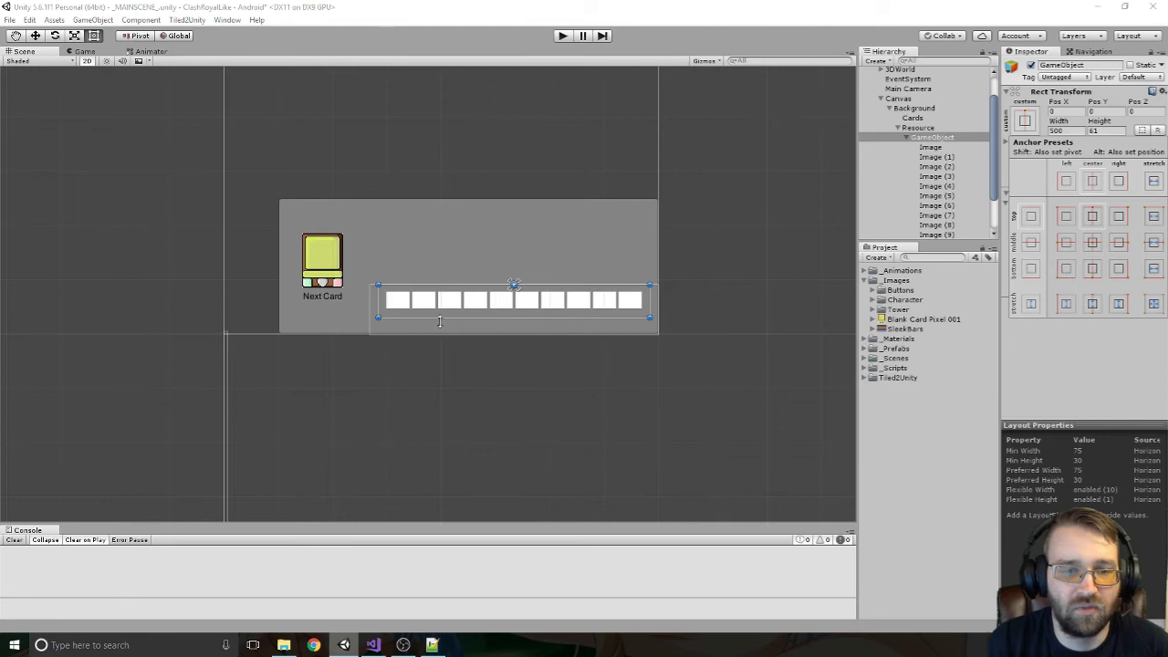
click(499, 276)
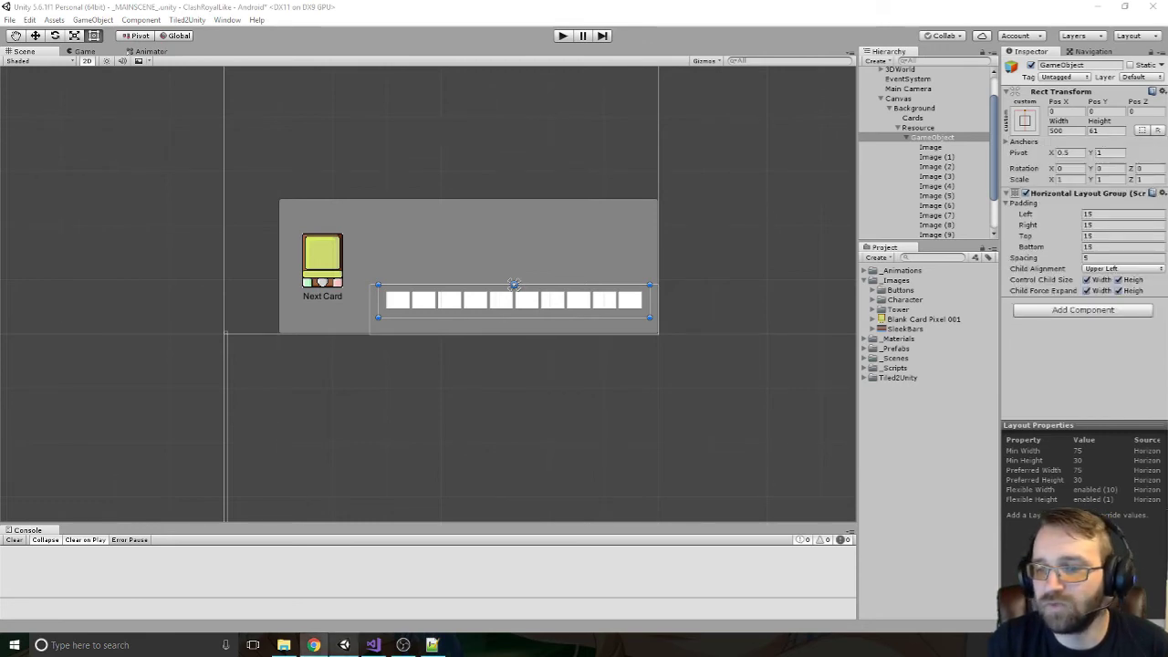
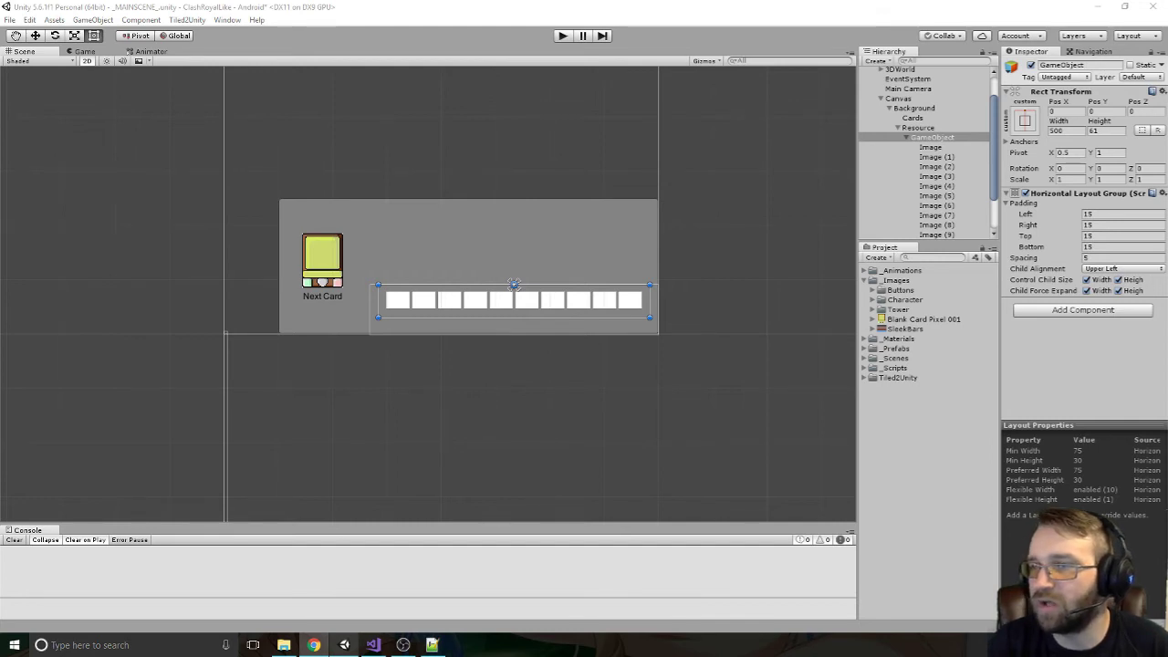
Add a UI Text element as a child of the Resource object
scroll(423, 310, up, 5)
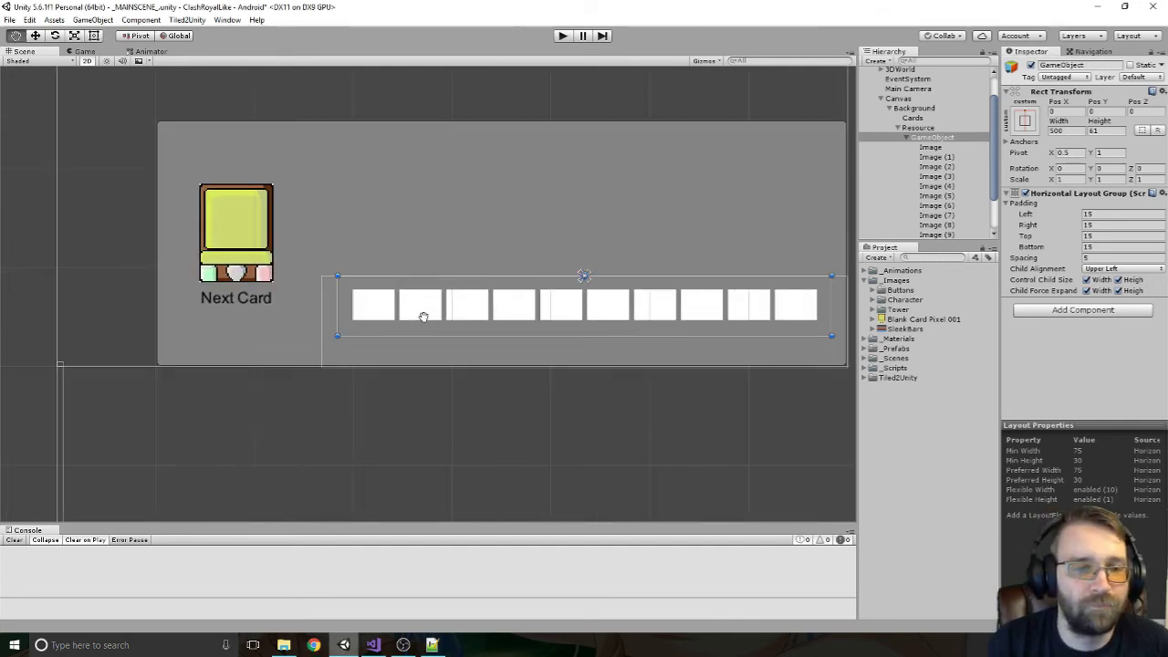
drag(424, 316, 515, 259)
click(906, 138)
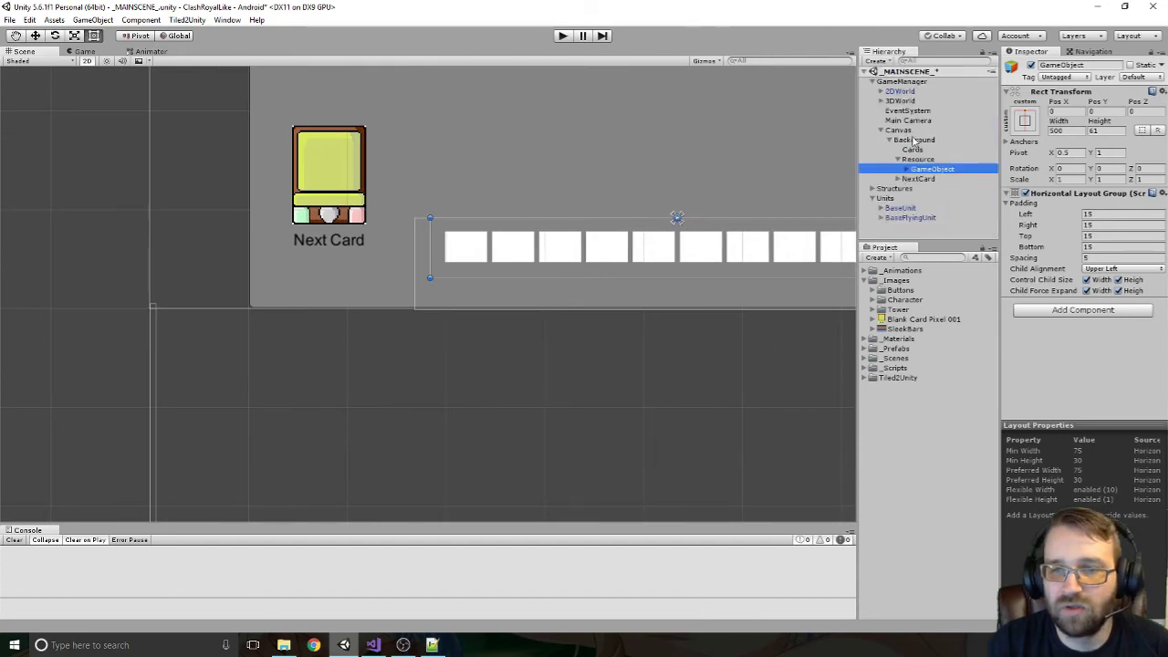
click(917, 158)
right_click(917, 159)
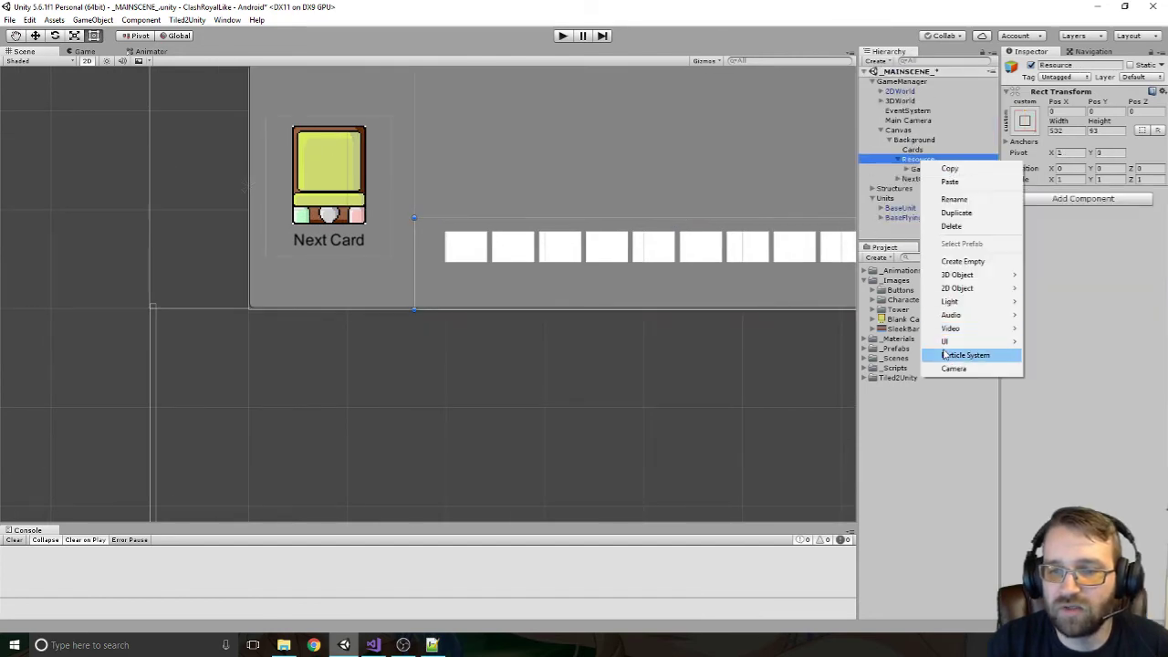
mouse_move(949, 342)
click(1040, 342)
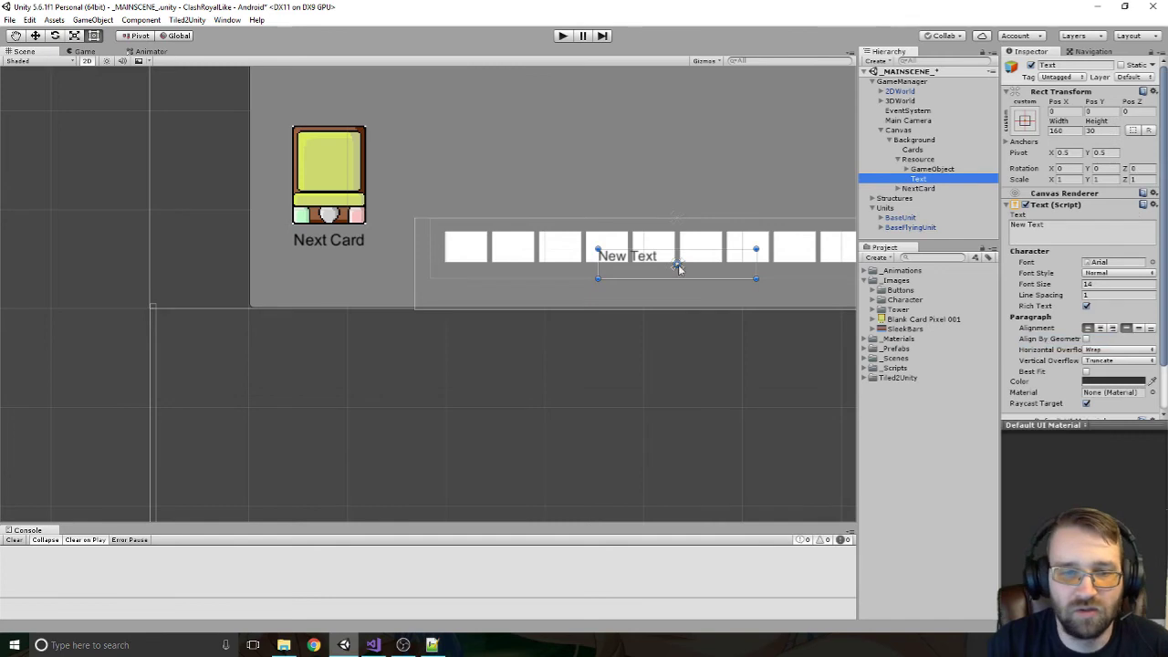
Place the text box below the first image at about 52 by 33 and set its font size to 25
drag(700, 275, 472, 289)
click(1090, 285)
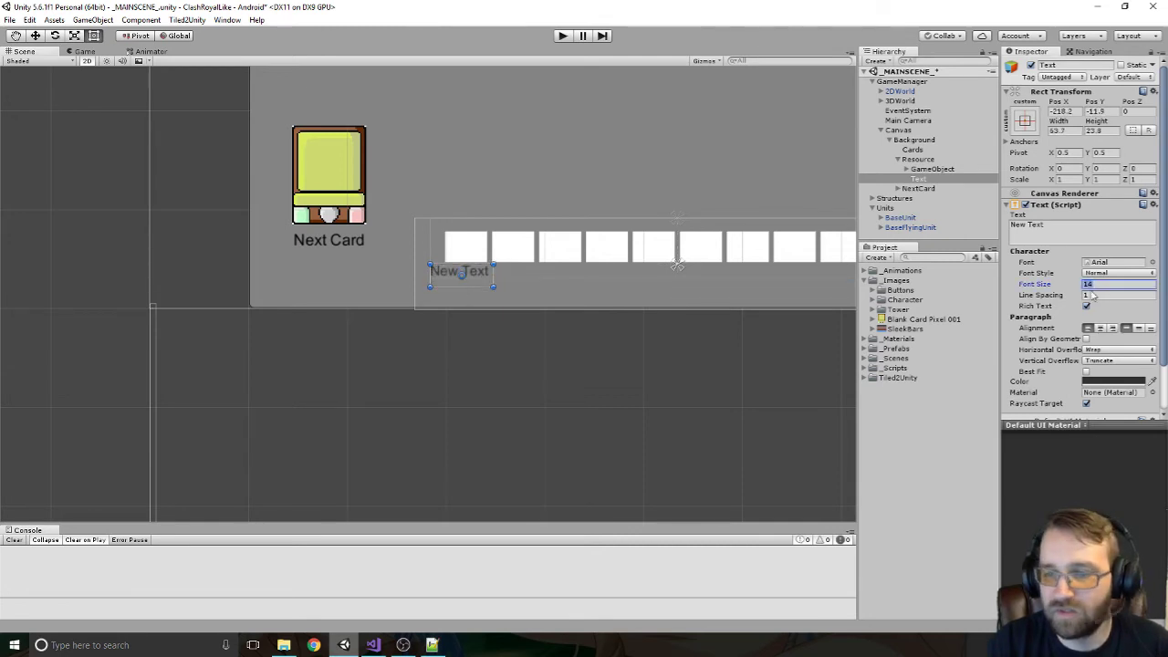
text(20)
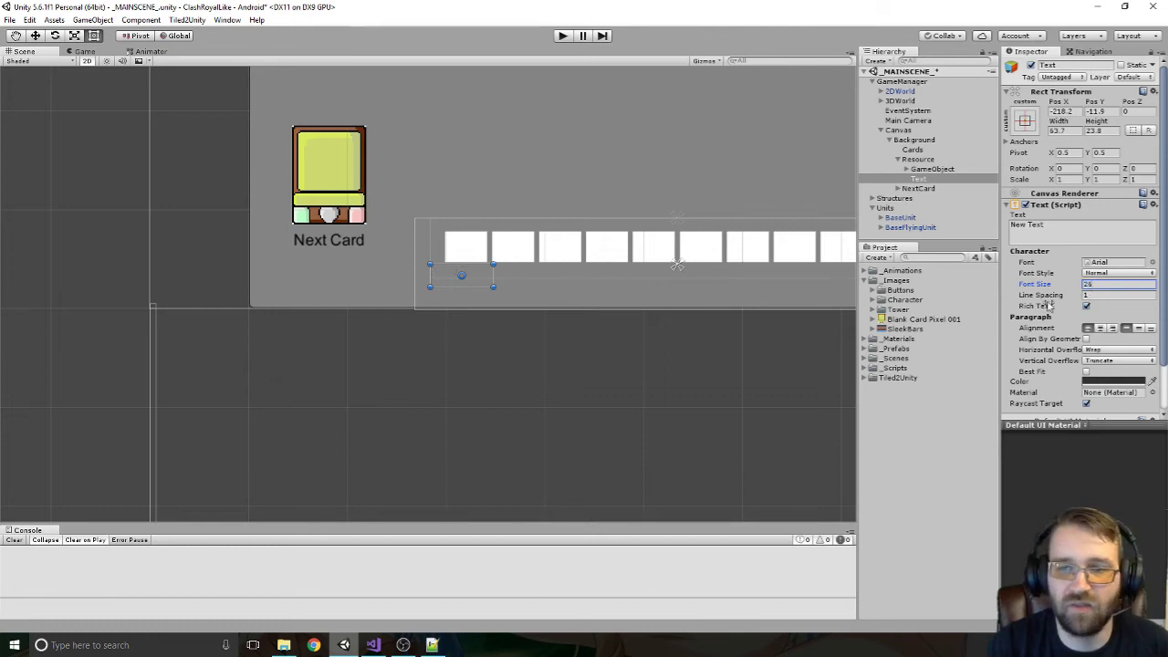
drag(479, 285, 471, 296)
drag(484, 279, 477, 279)
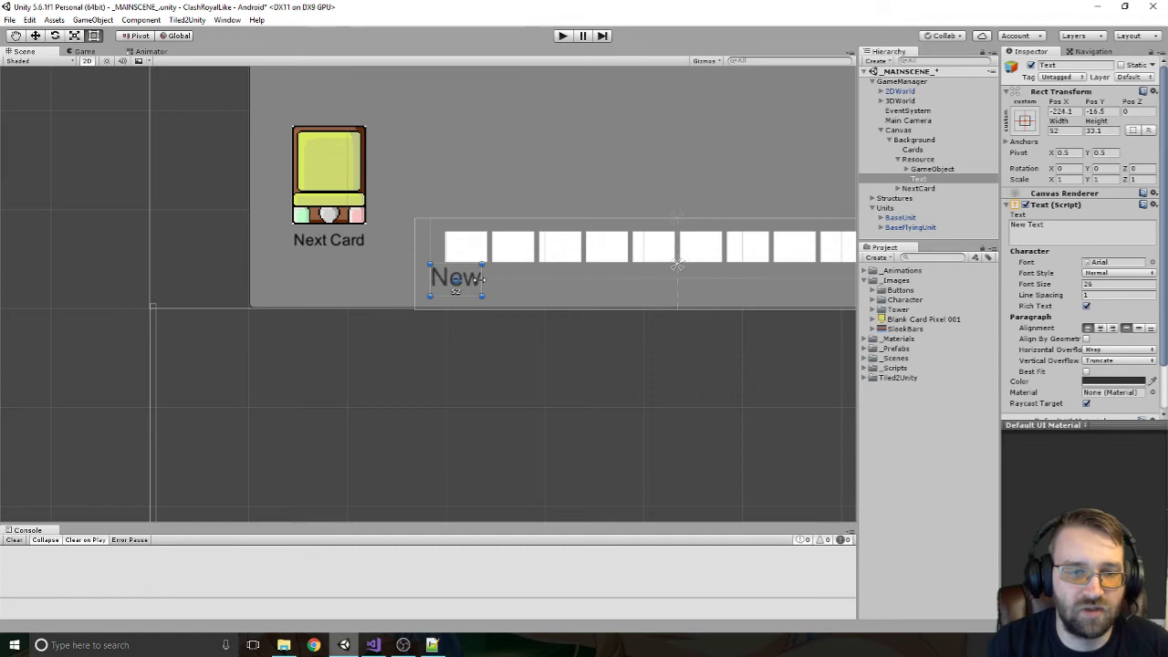
Set the text's content to 99 and centre it horizontally and vertically
click(1051, 230)
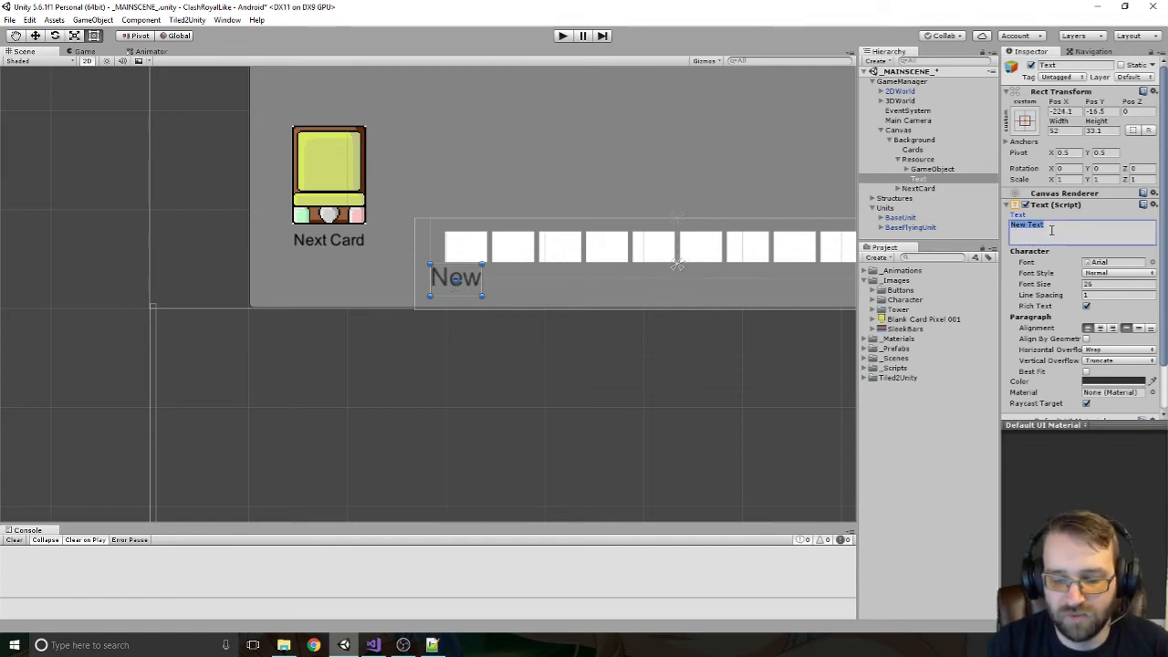
text(5)
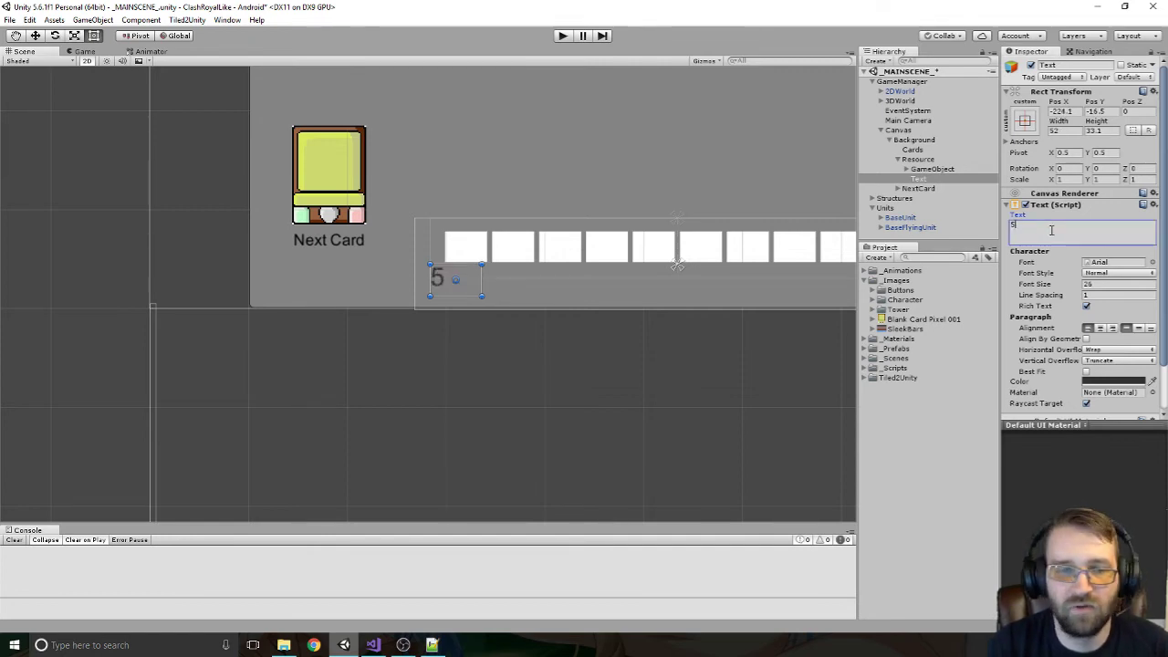
key(BackSpace)
text(99)
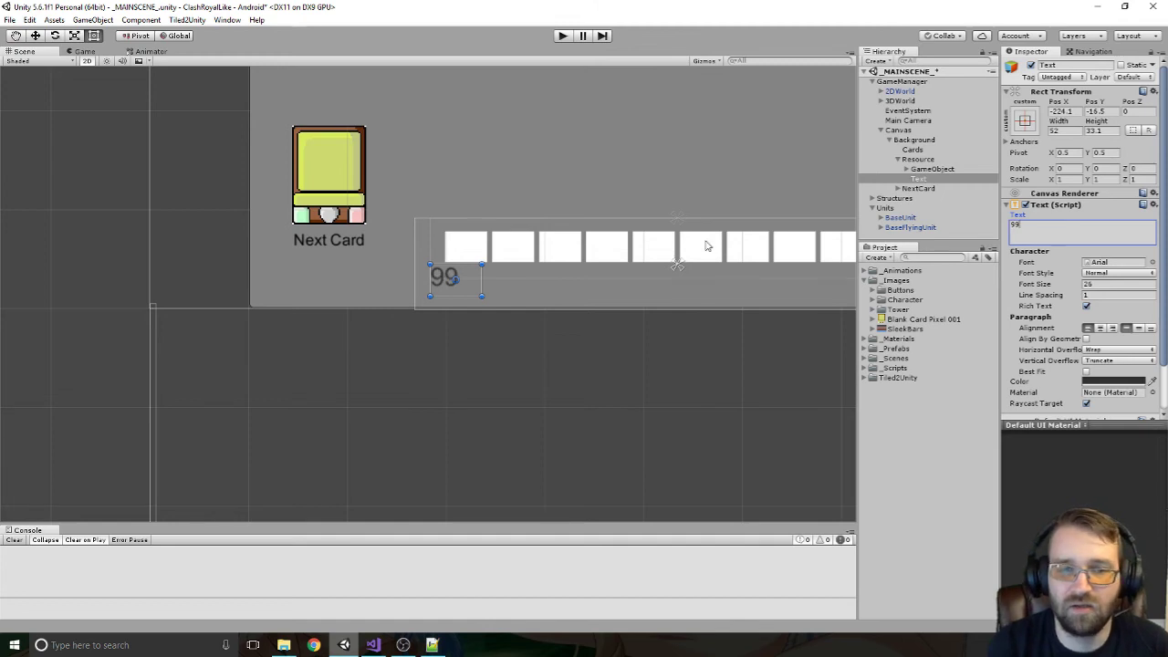
click(1099, 328)
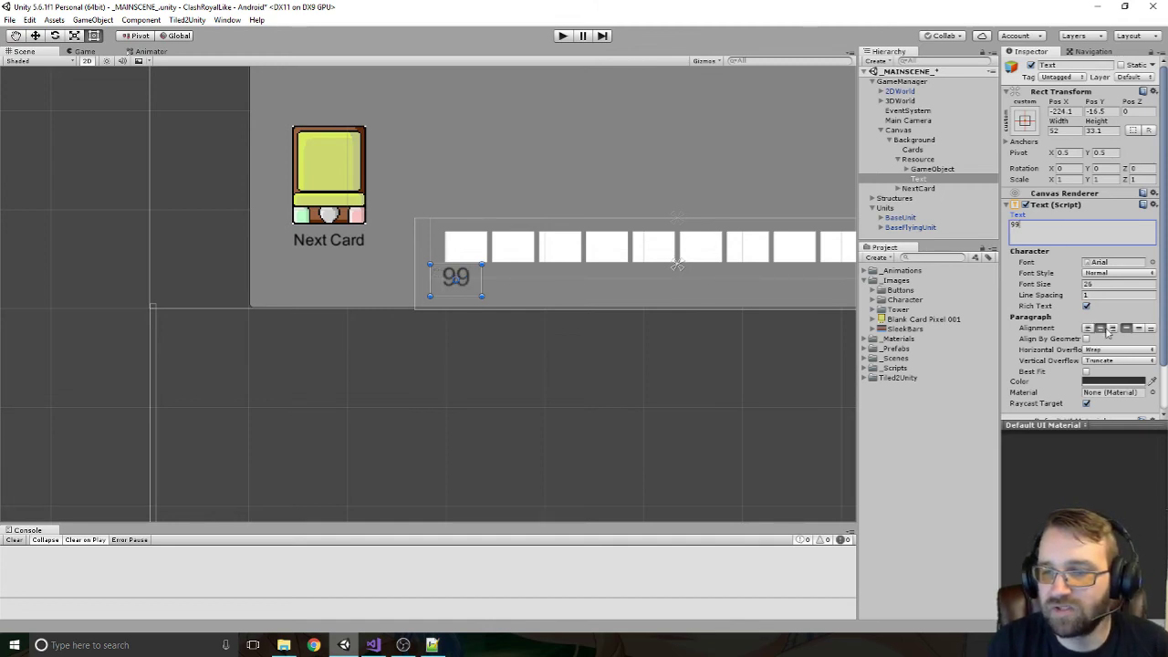
click(1138, 328)
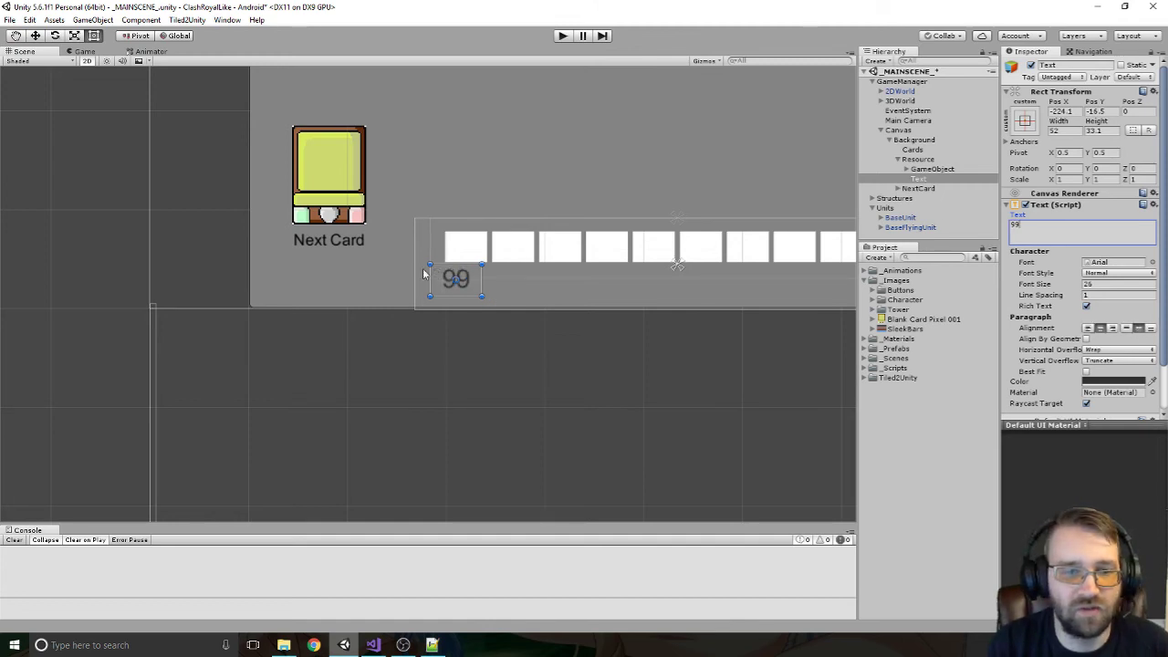
Duplicate the 99 text and place the copy to its right, slightly lower, widened to about 109
click(920, 180)
key(ctrl+d)
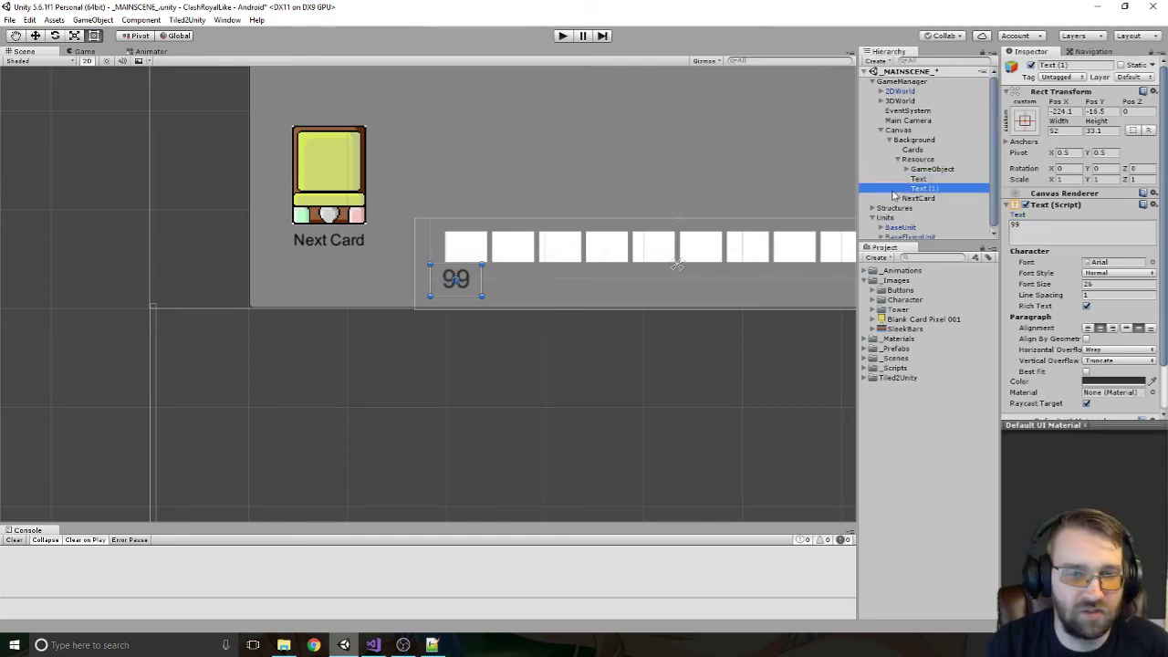
drag(473, 281, 609, 293)
Set the duplicated text's content to "Max: 10" and trim its box height to about 32
click(1036, 230)
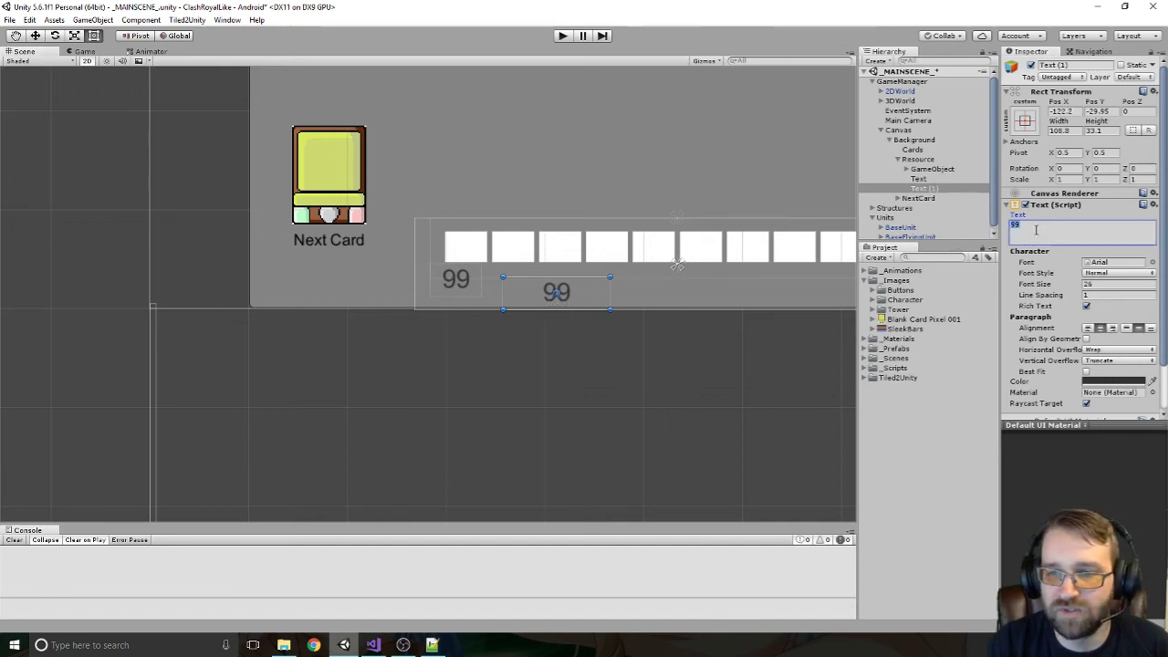
text(Max)
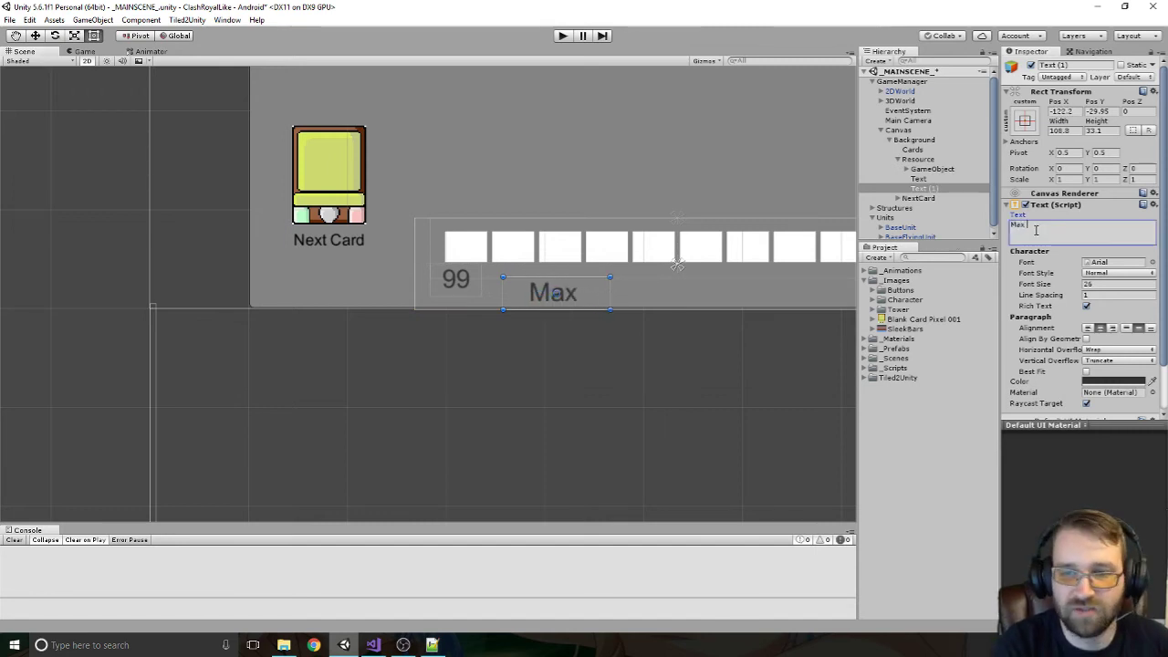
text(: 10)
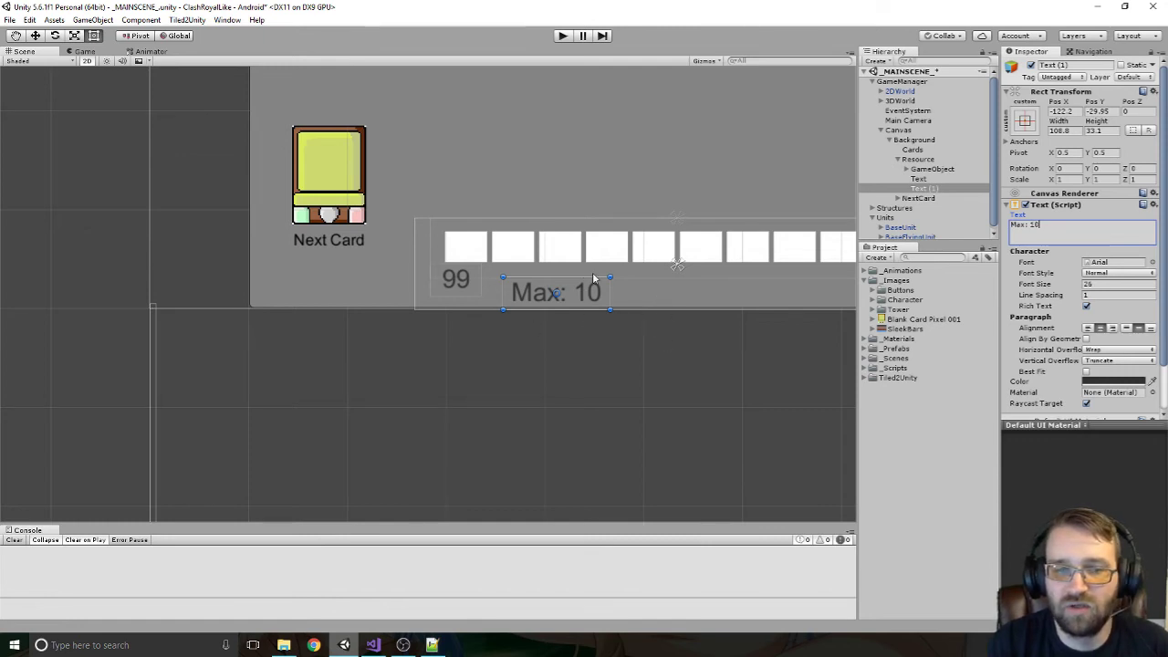
drag(596, 277, 599, 311)
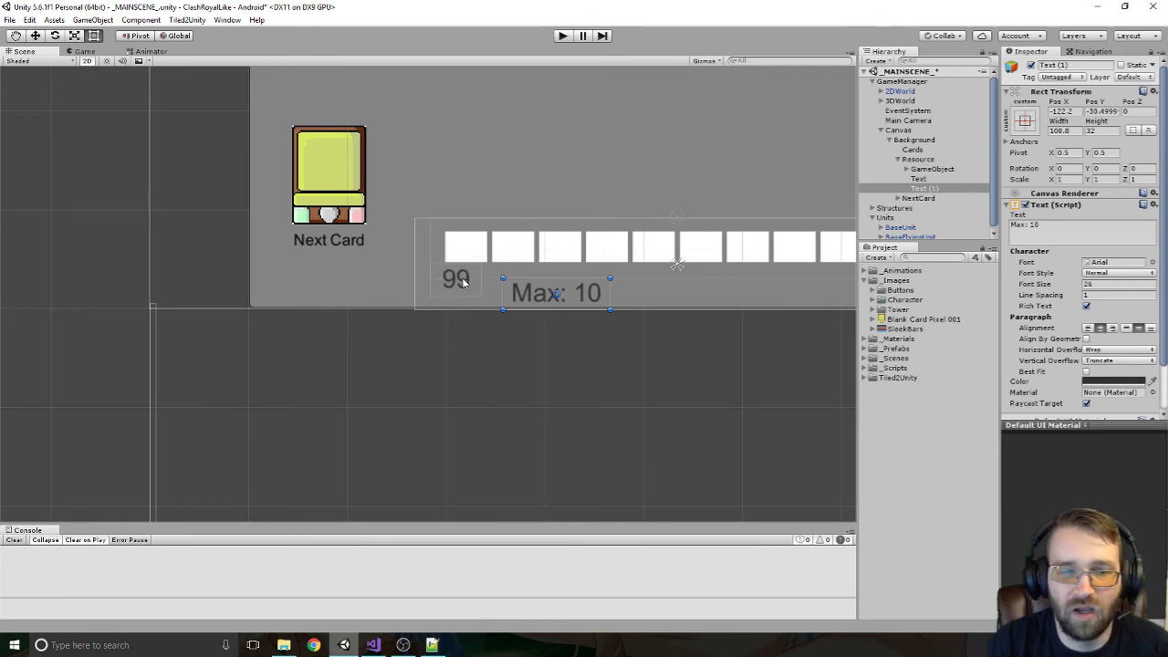
Rename the 99 text object under Resource as CurrentResource
scroll(689, 183, down, 3)
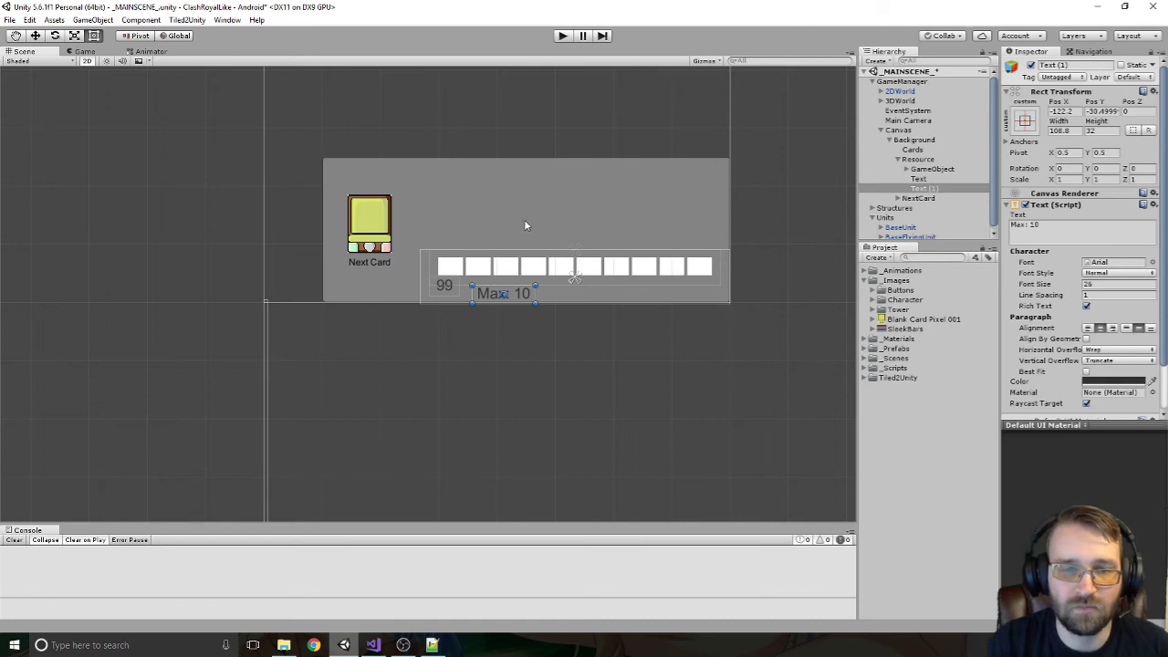
click(920, 179)
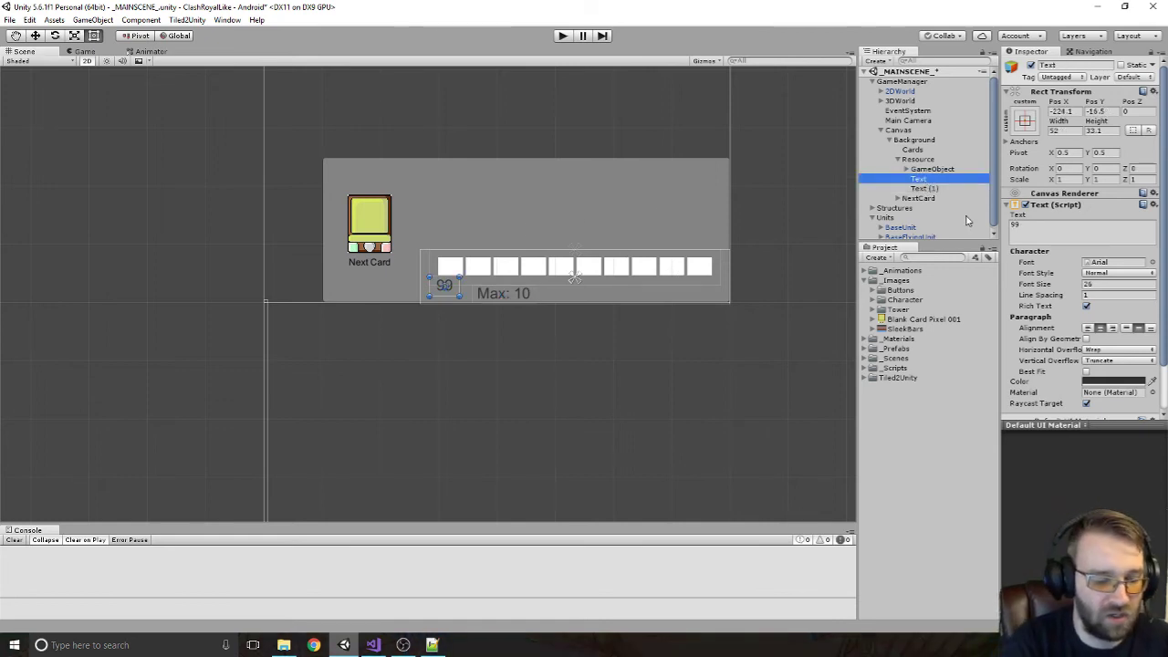
key(F2)
text(Cur)
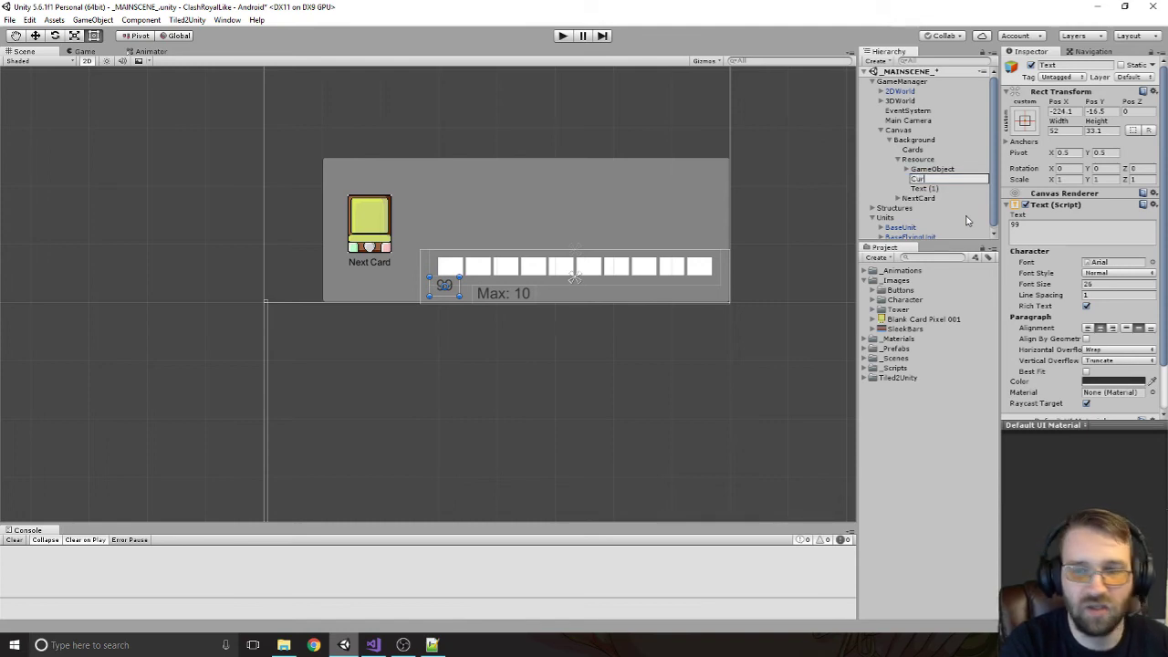
text(rentRe)
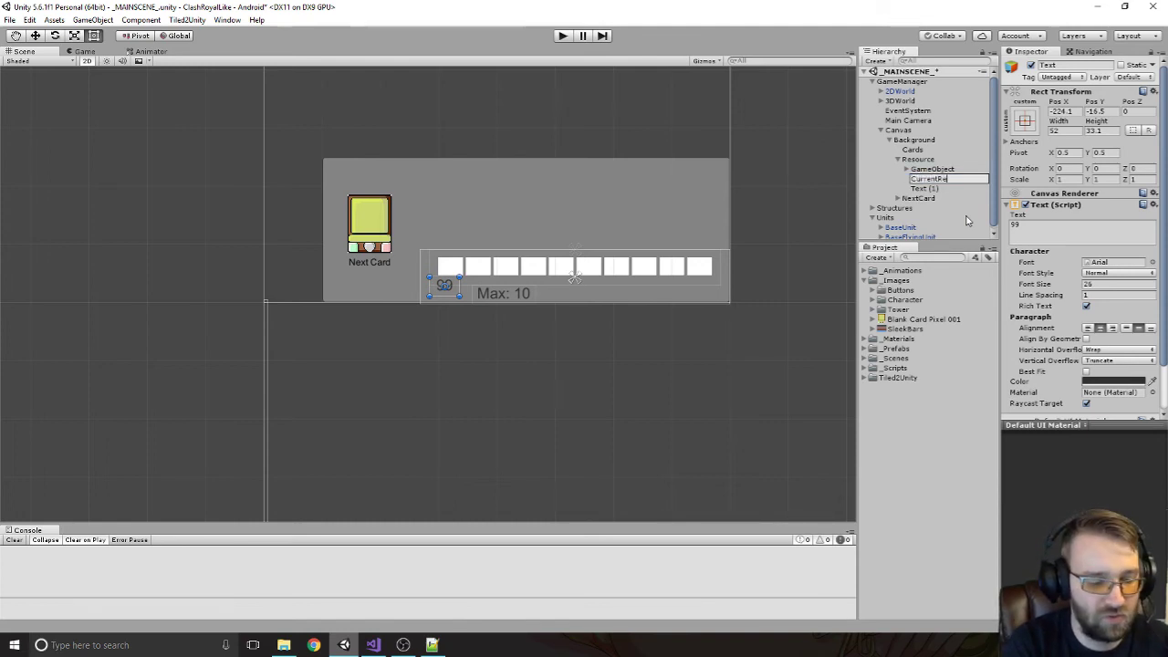
text(source)
key(Return)
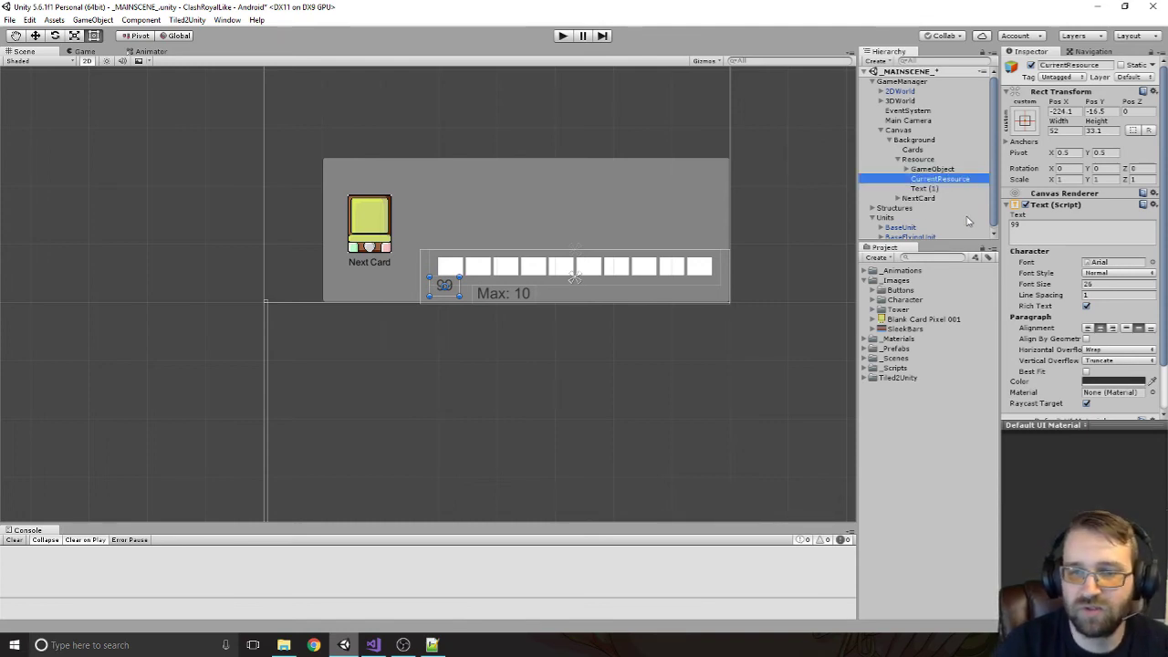
Rename the "Max: 10" text object under Resource as MaxResource
click(923, 188)
key(F2)
text(M)
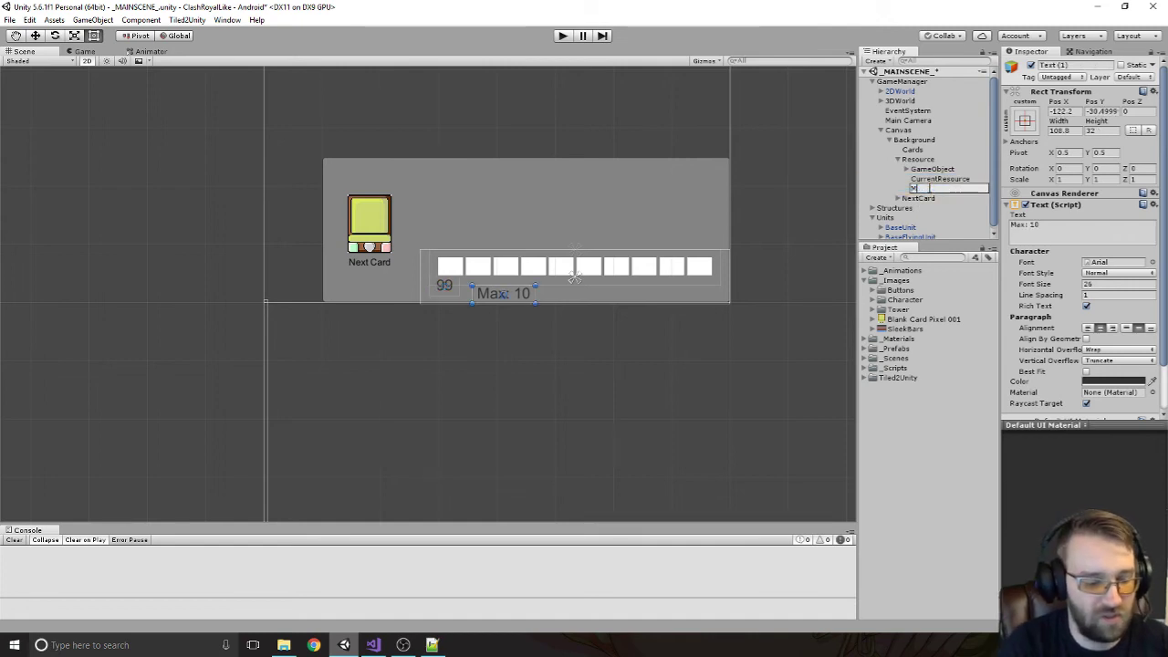
text(axResour)
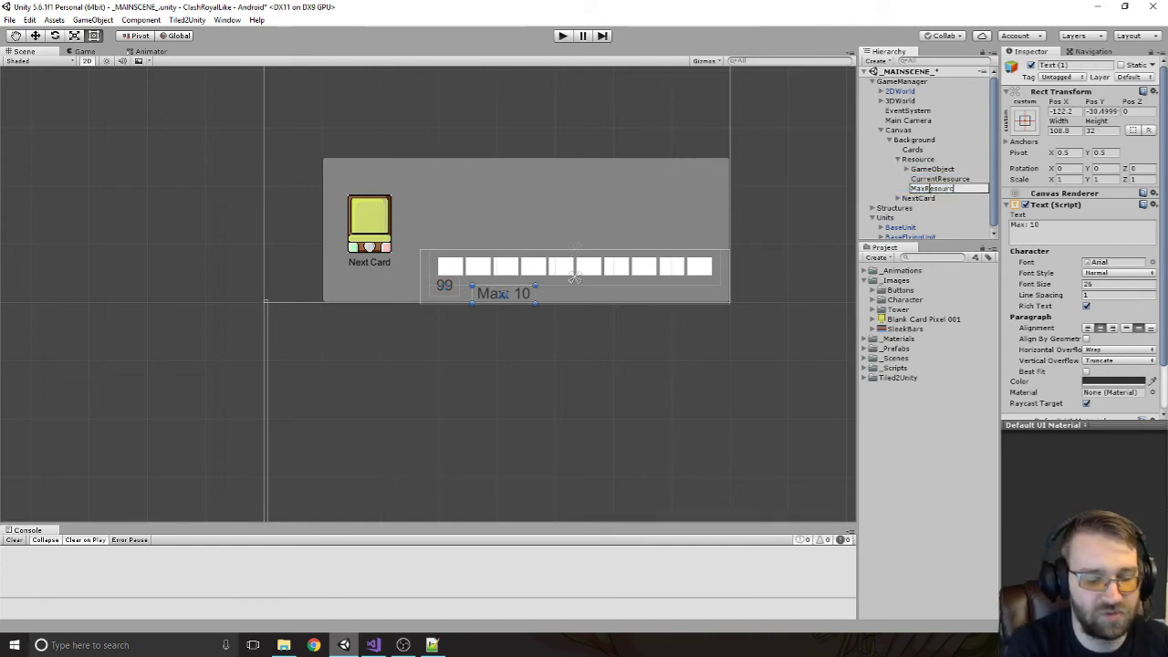
text(ce)
key(Return)
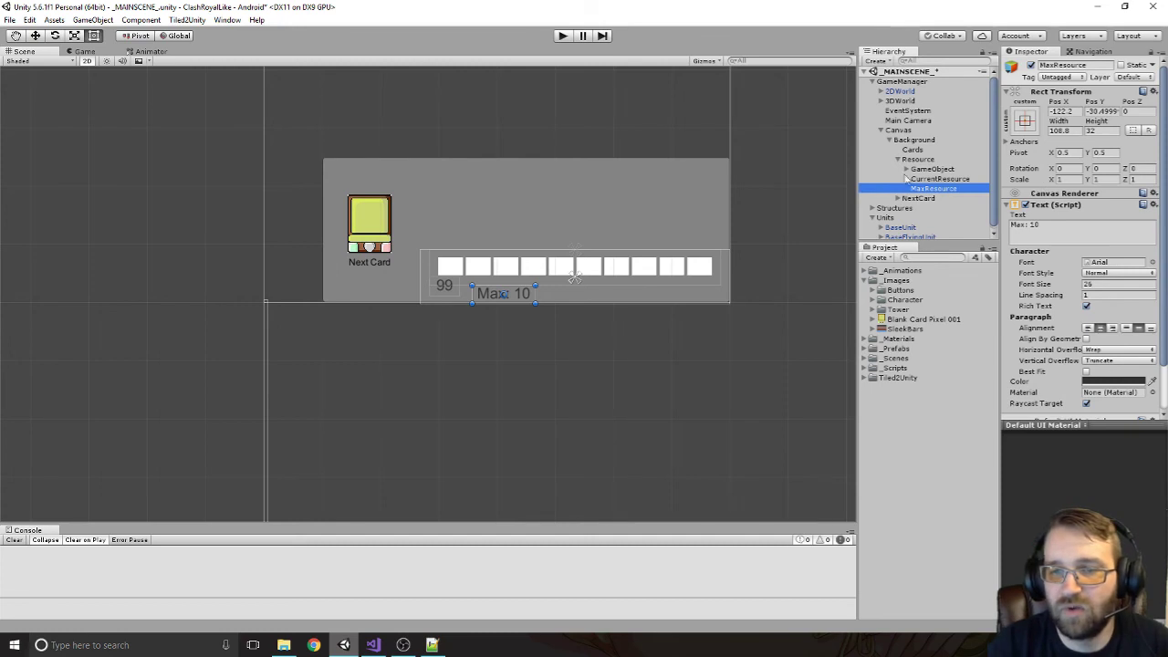
Rename the GameObject holding the ten resource images as ResourceIcons
click(910, 172)
key(F2)
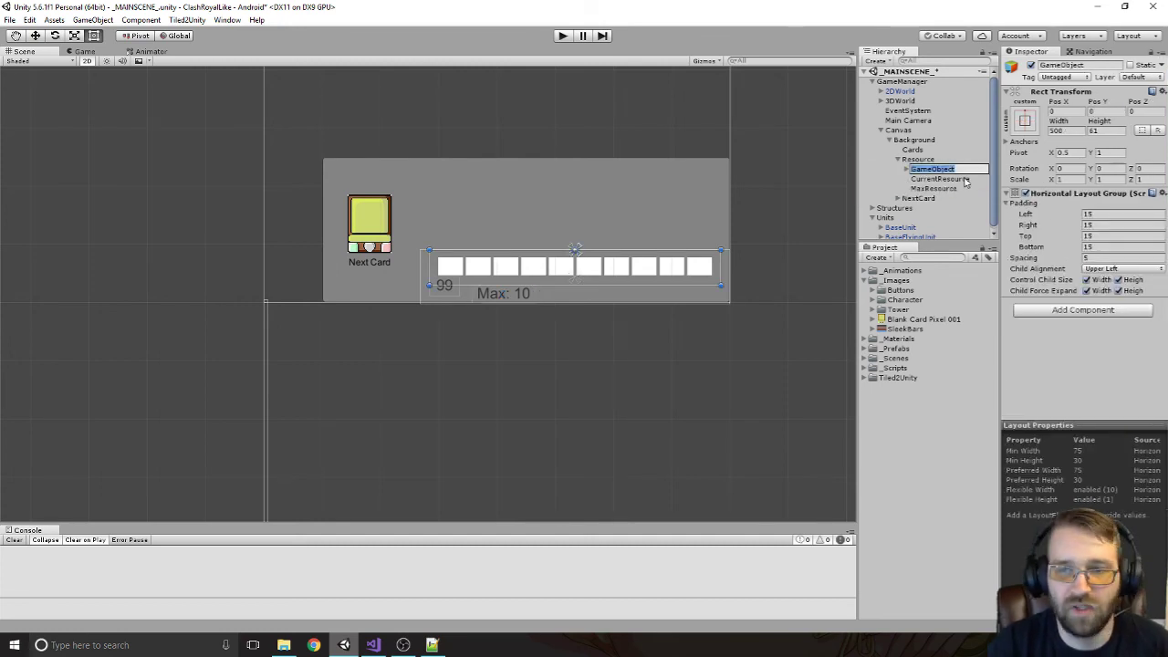
text(a)
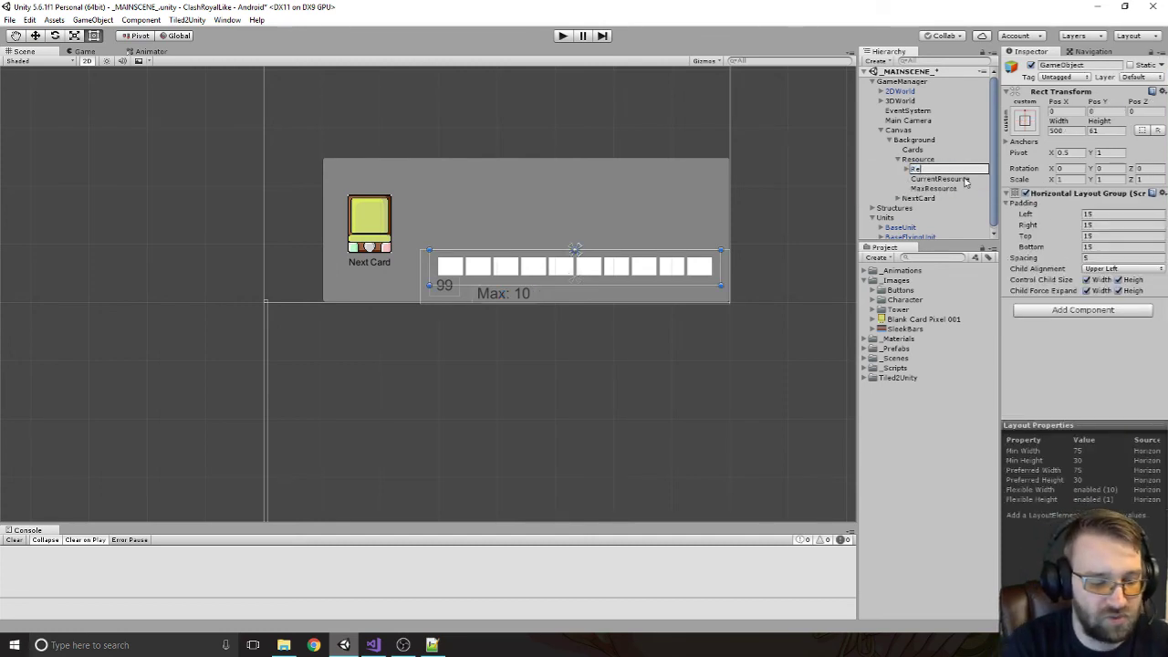
text(esourceIcon)
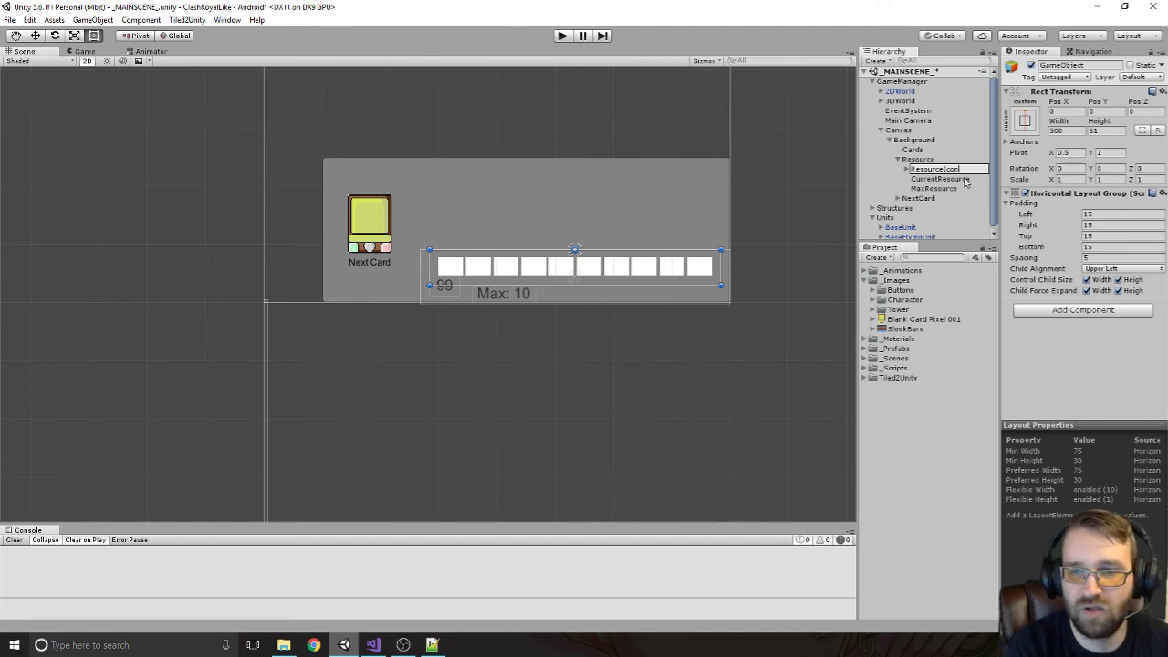
text(s)
key(Return)
Create an empty child object under Cards and stretch it in both directions to fill its parent
click(898, 160)
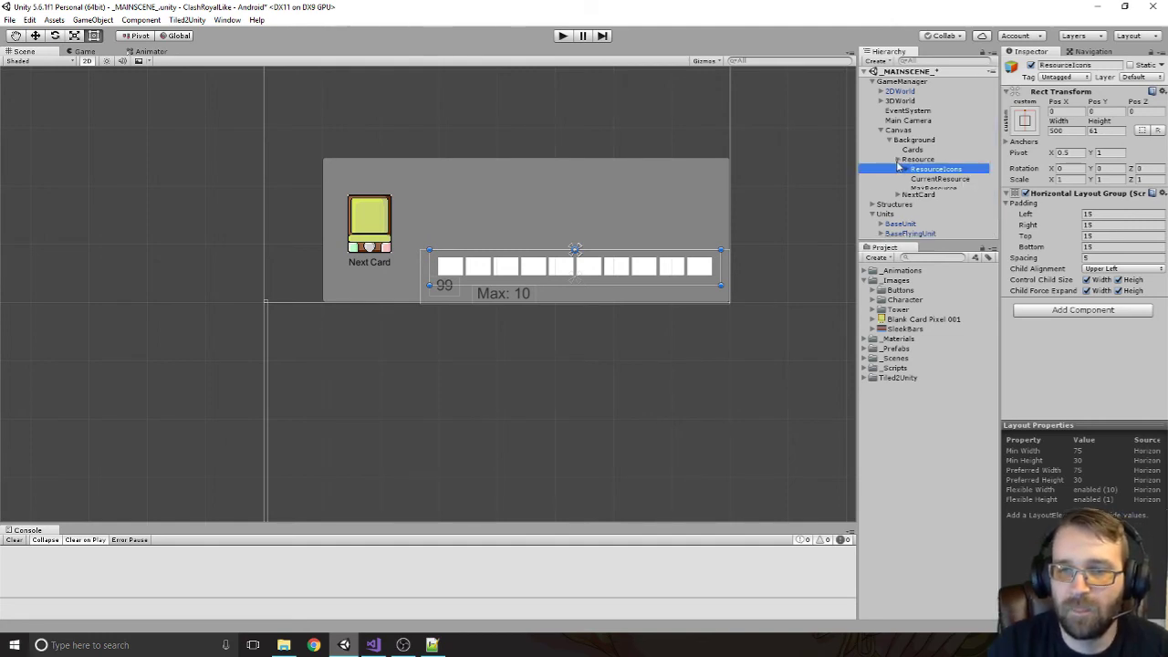
click(912, 150)
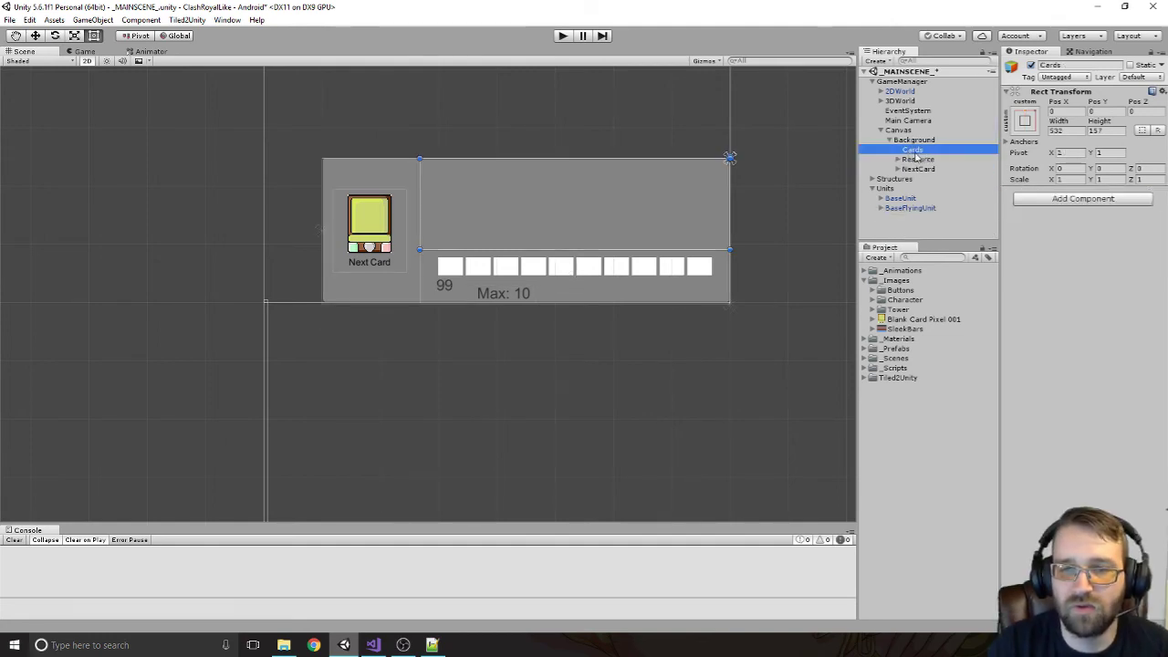
right_click(915, 153)
click(956, 253)
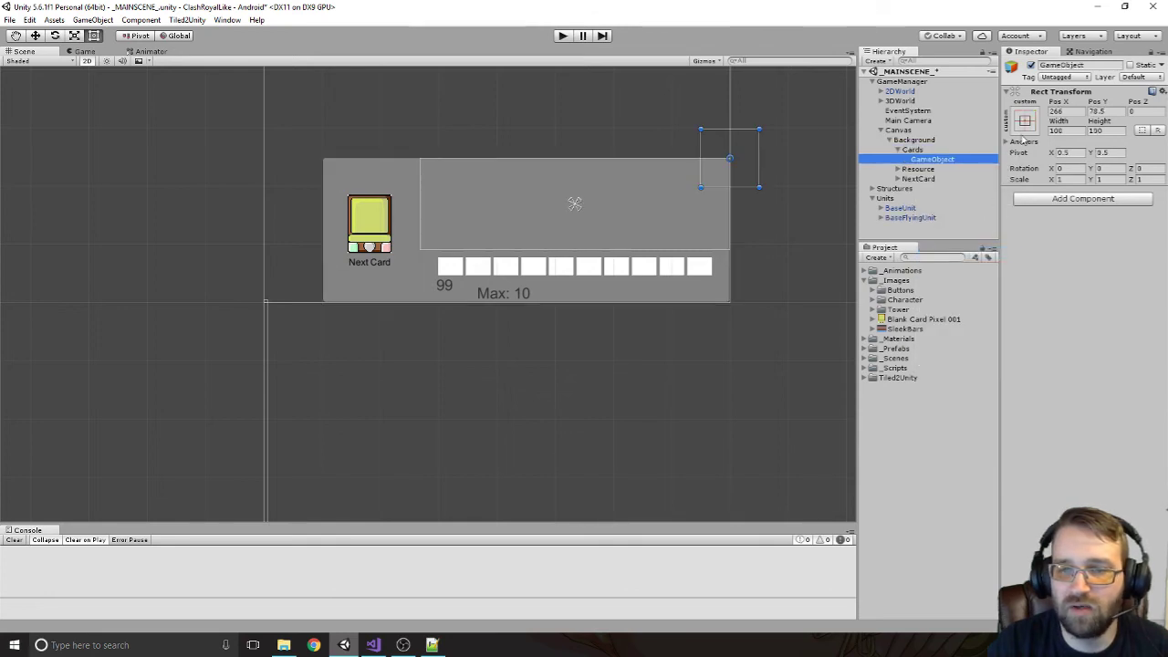
click(1024, 121)
alt+click(1154, 303)
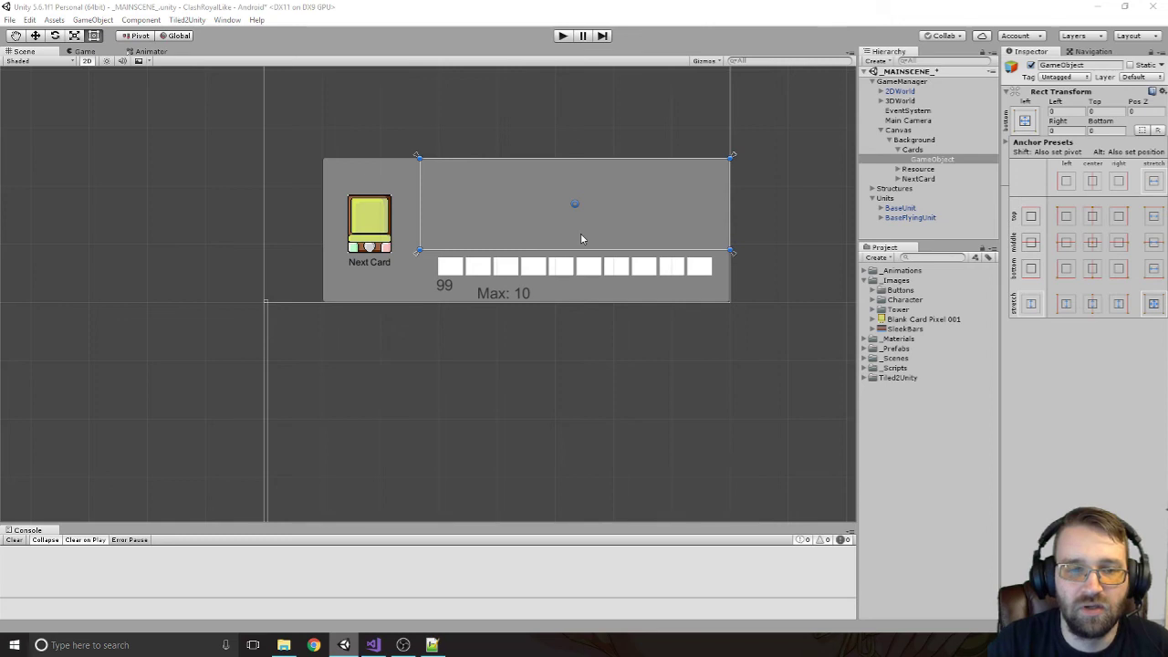
Set the new Cards child's left, top, right and bottom offsets to 25 each
click(1051, 112)
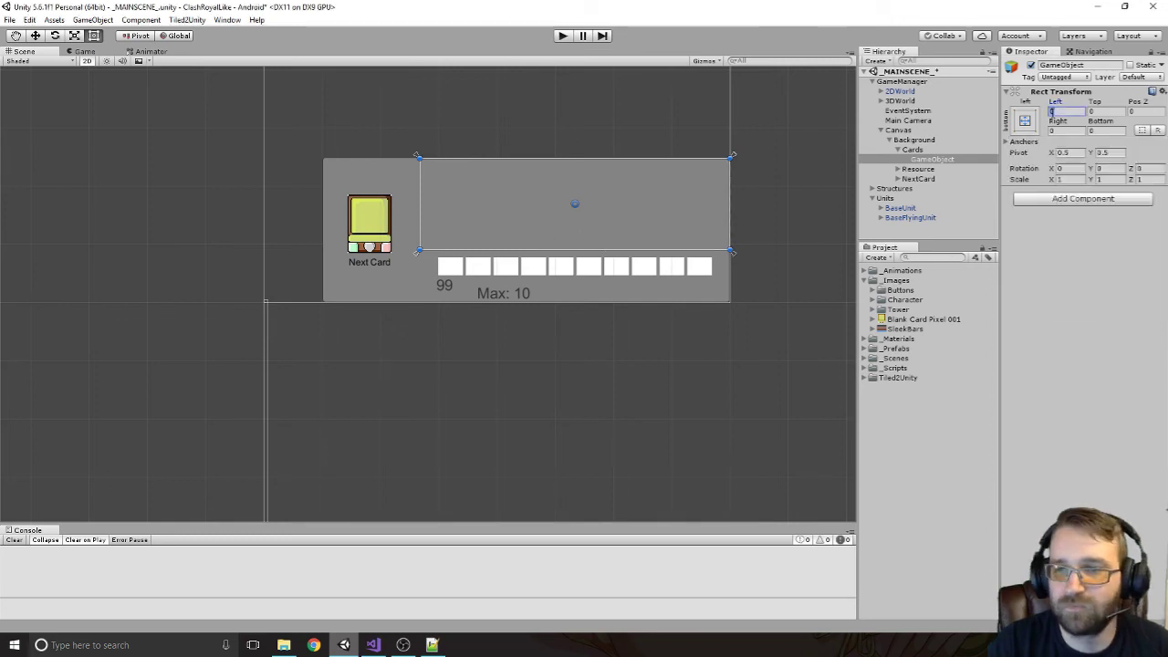
text(25)
key(Tab)
text(25)
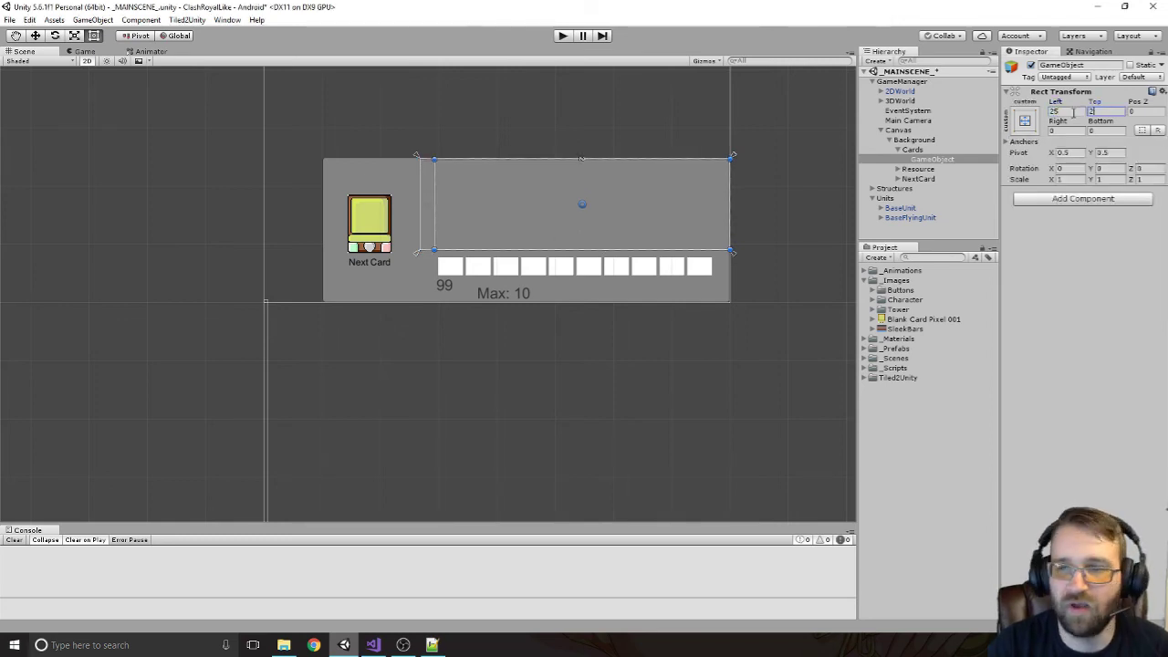
key(Tab)
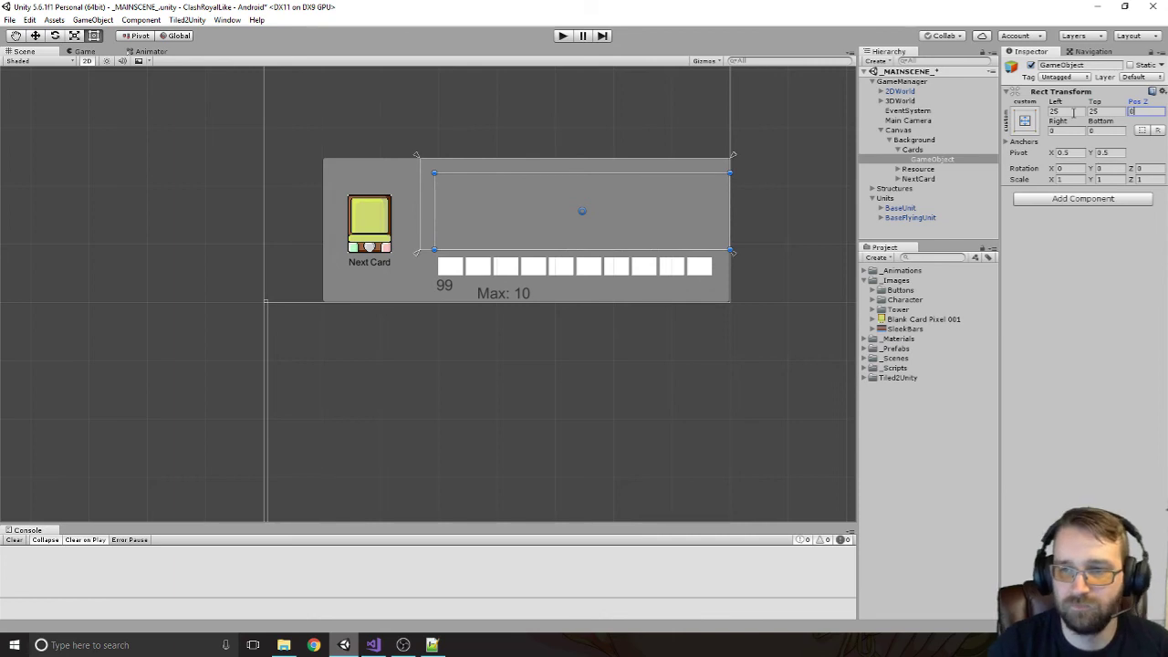
key(Tab)
text(25)
key(Tab)
text(25)
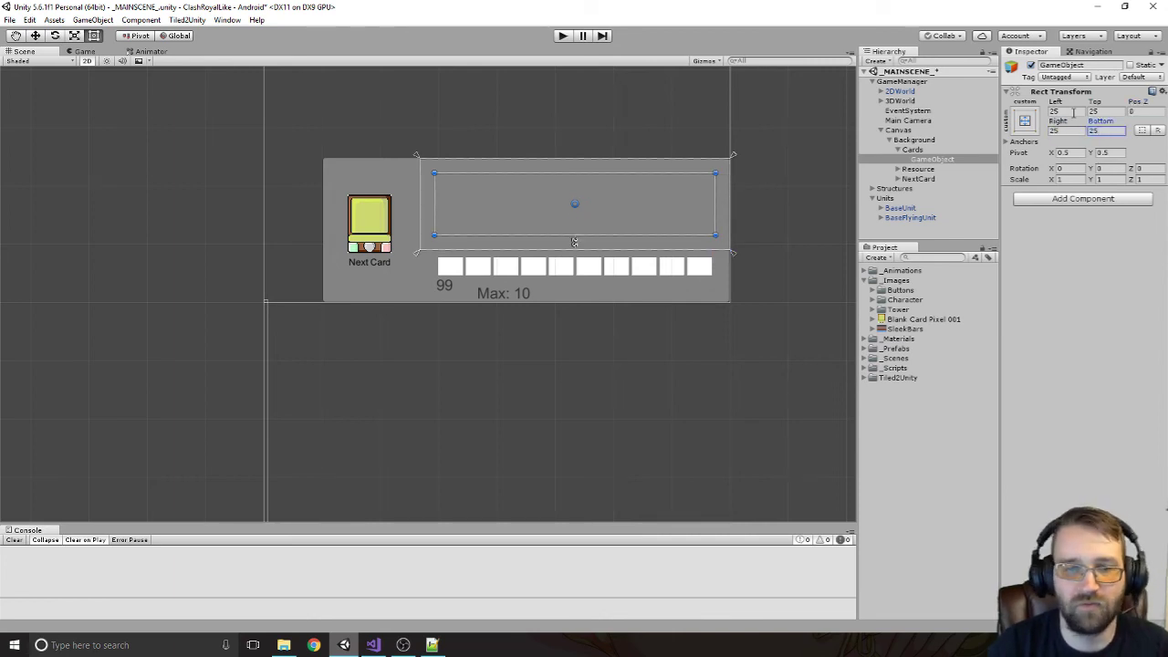
Rename the empty object under Cards as CardIcons and add a Horizontal Layout Group component to it
click(930, 160)
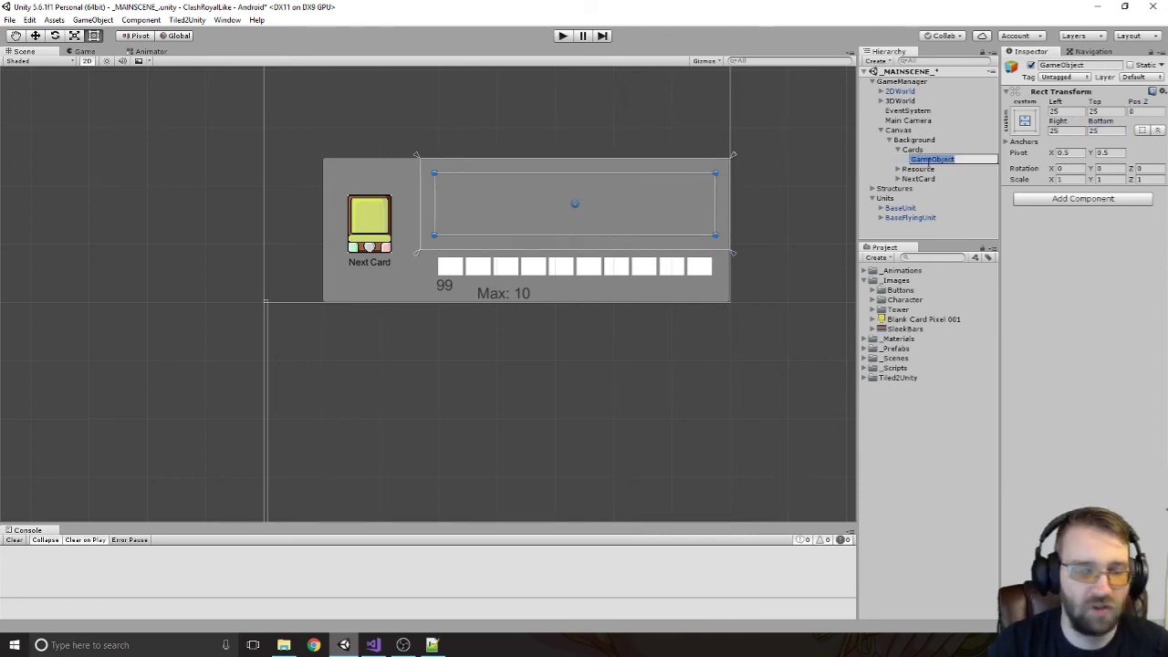
text(CardIcon)
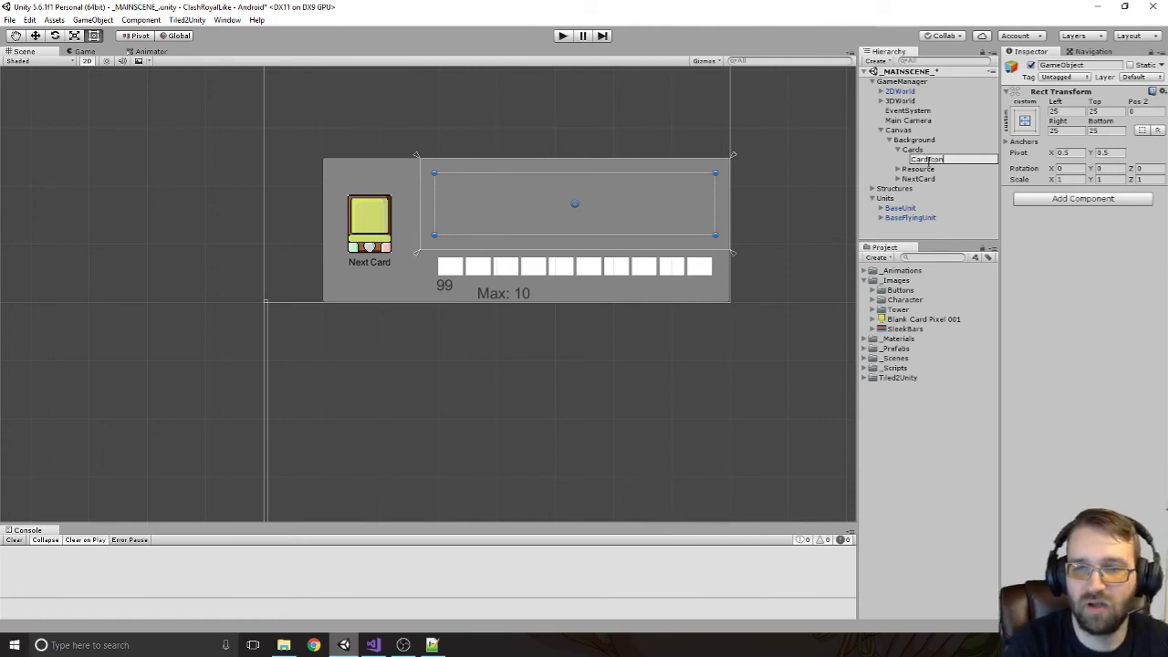
text(s)
key(Return)
click(1078, 198)
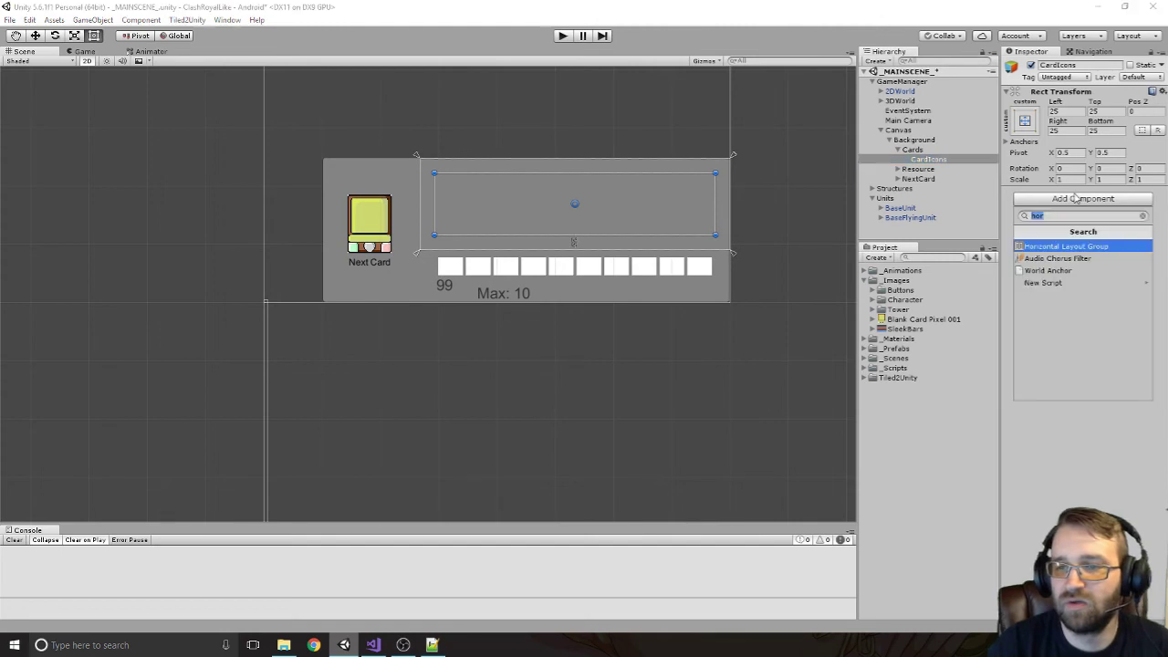
click(1064, 246)
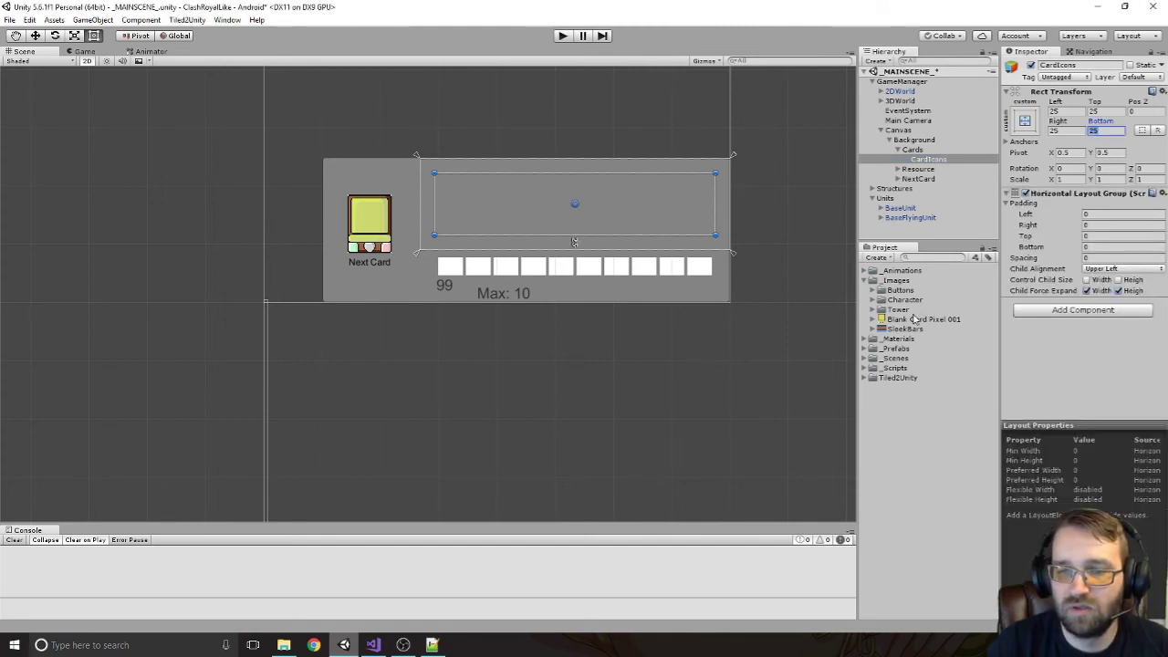
Add a UI Image under CardIcons using the Blank Card Pixel 001 sprite, with Preserve Aspect enabled
right_click(930, 159)
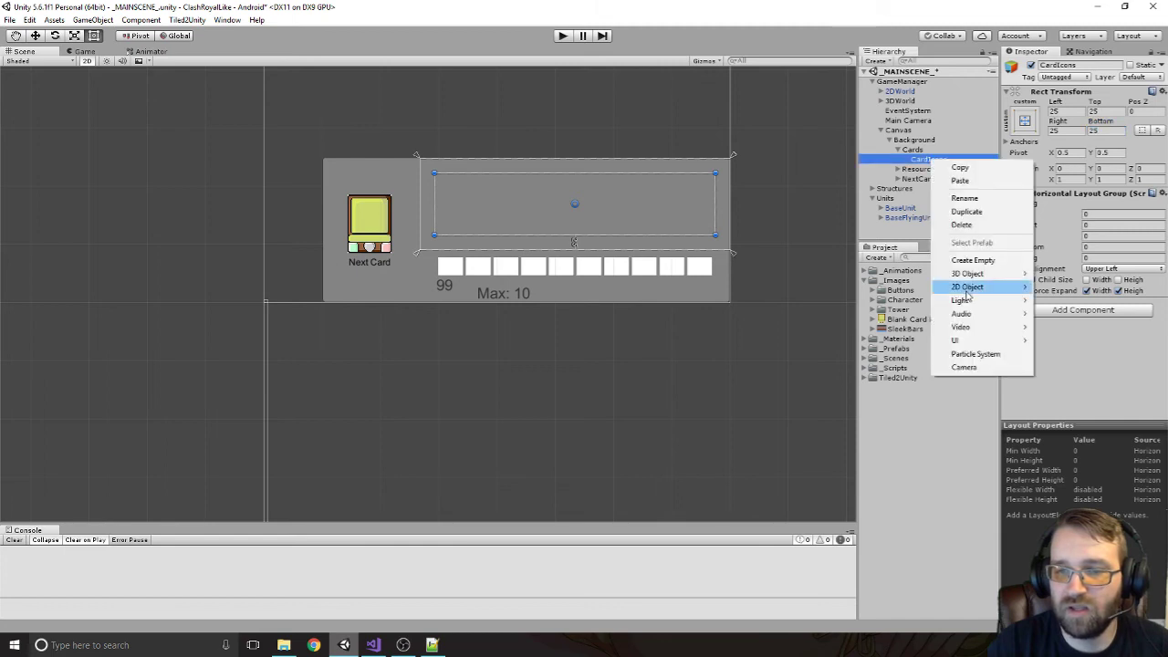
mouse_move(960, 340)
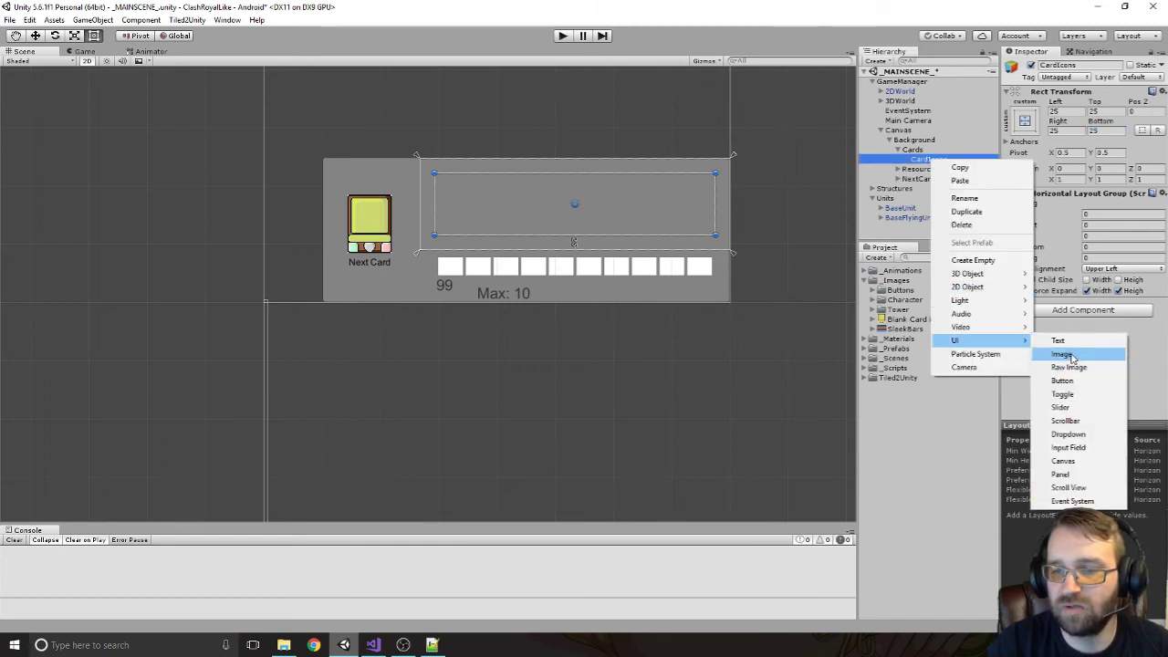
click(1069, 358)
click(456, 162)
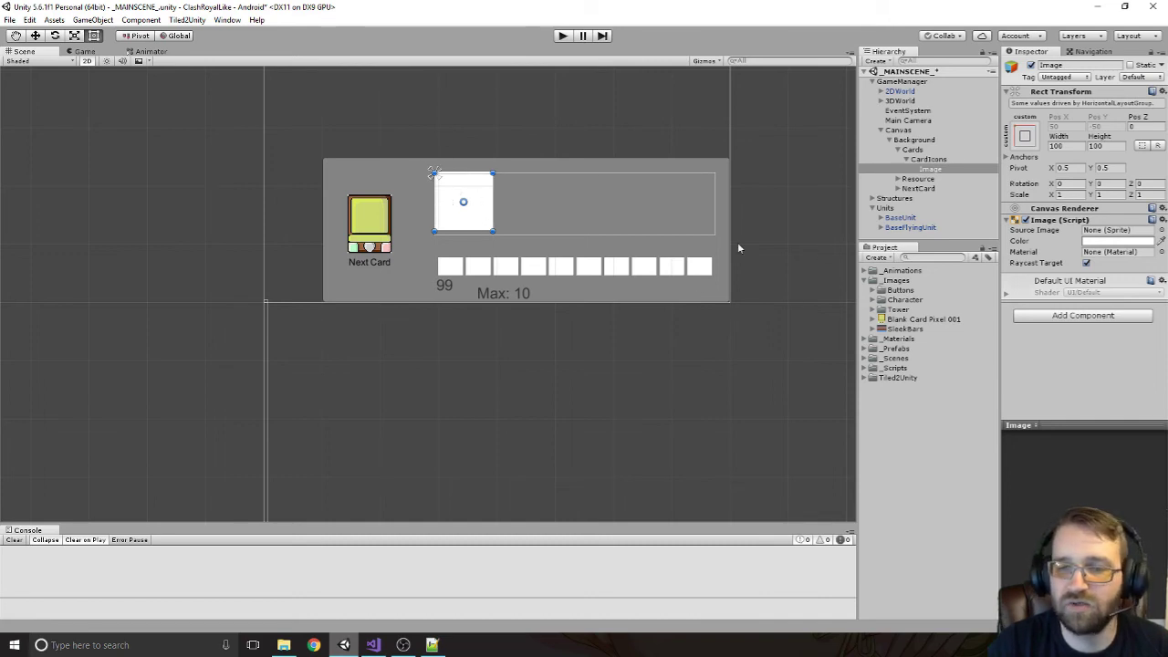
drag(913, 321, 1122, 242)
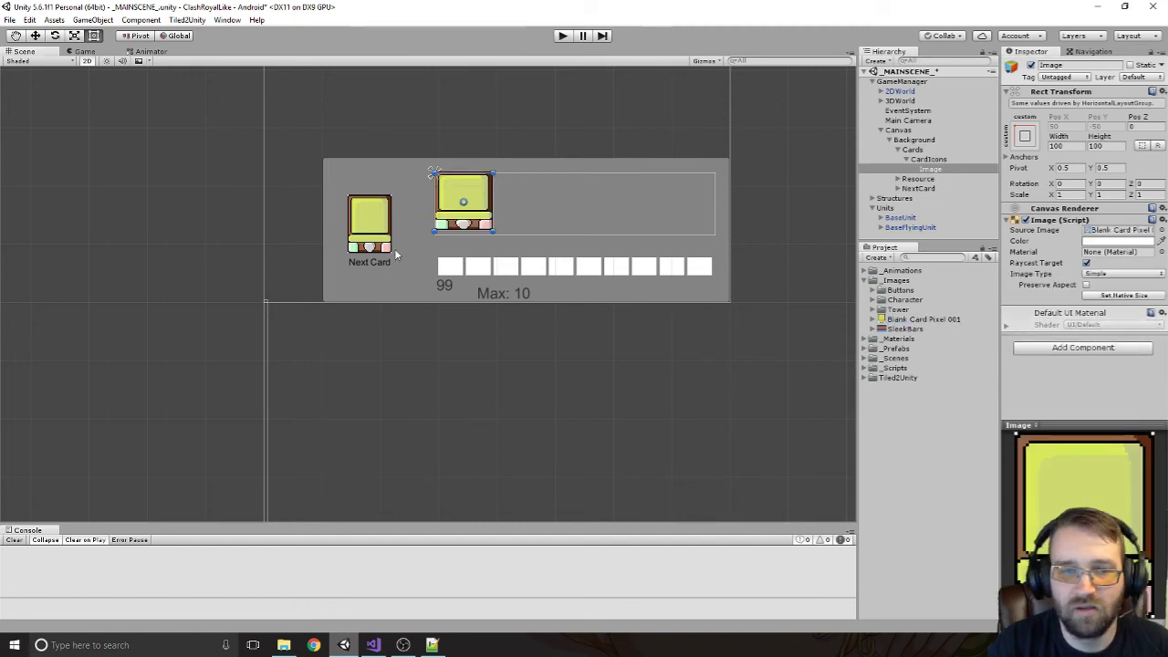
click(1086, 285)
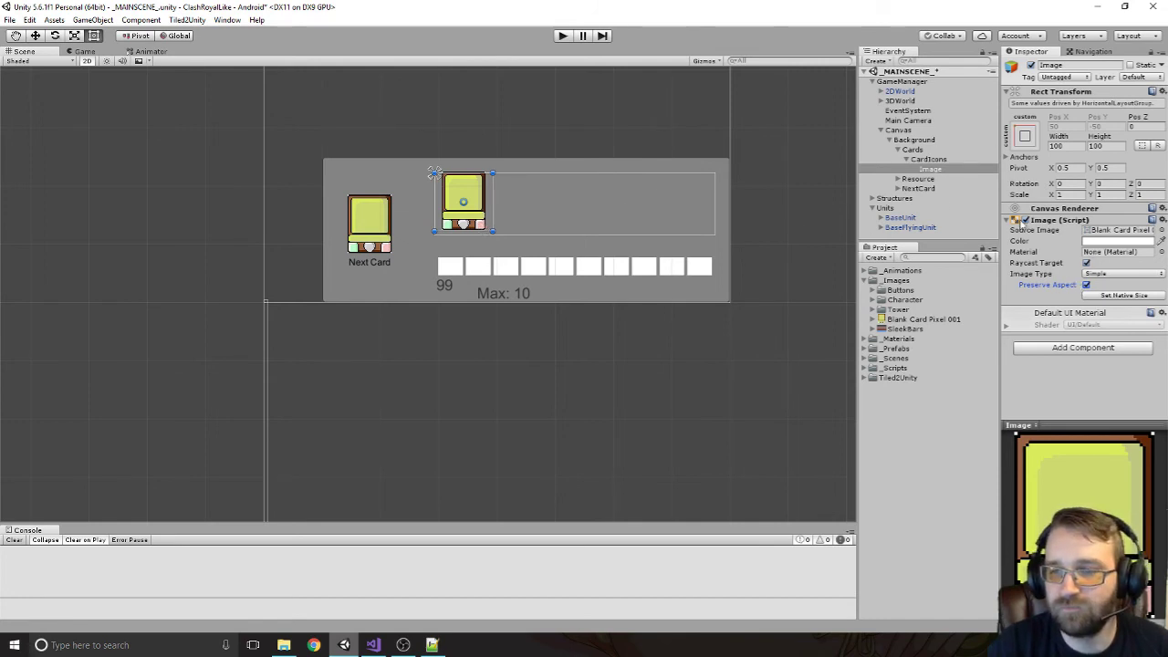
Set the top padding of the CardIcons Horizontal Layout Group to 5
click(929, 160)
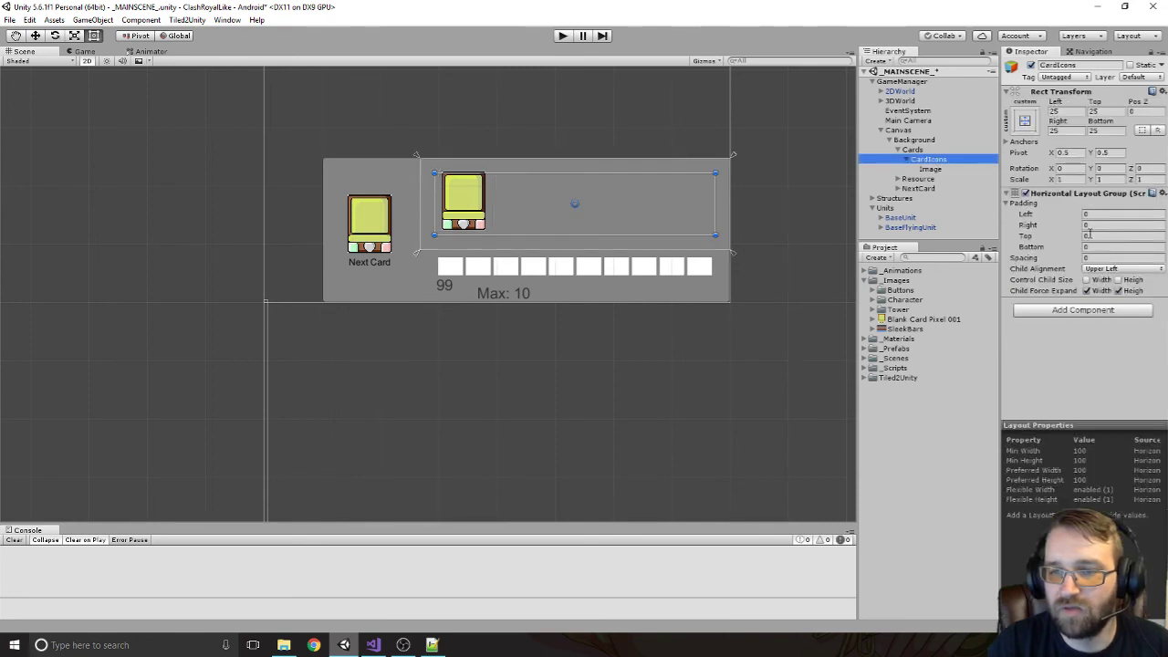
click(1089, 236)
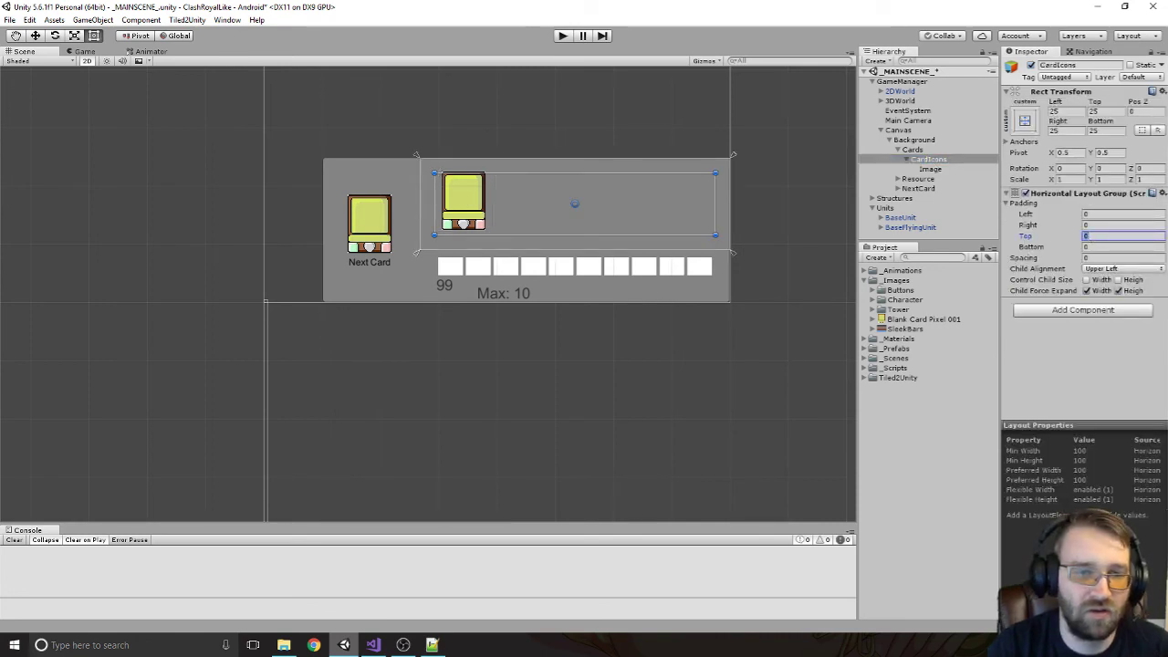
text(15)
key(BackSpace)
key(BackSpace)
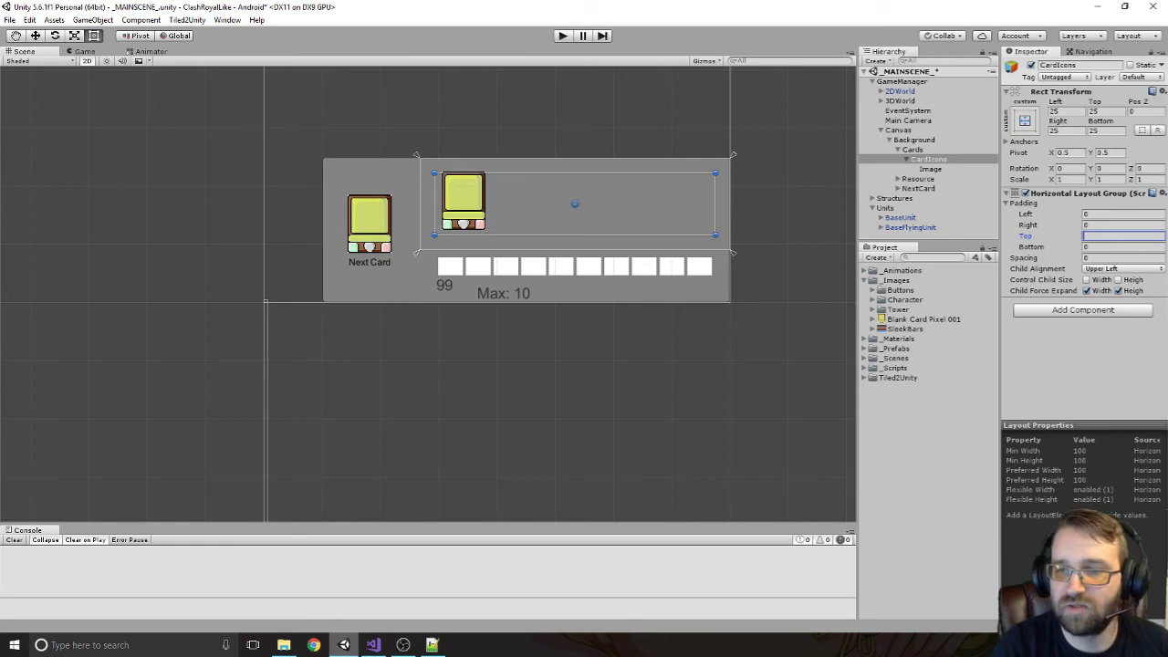
text(5)
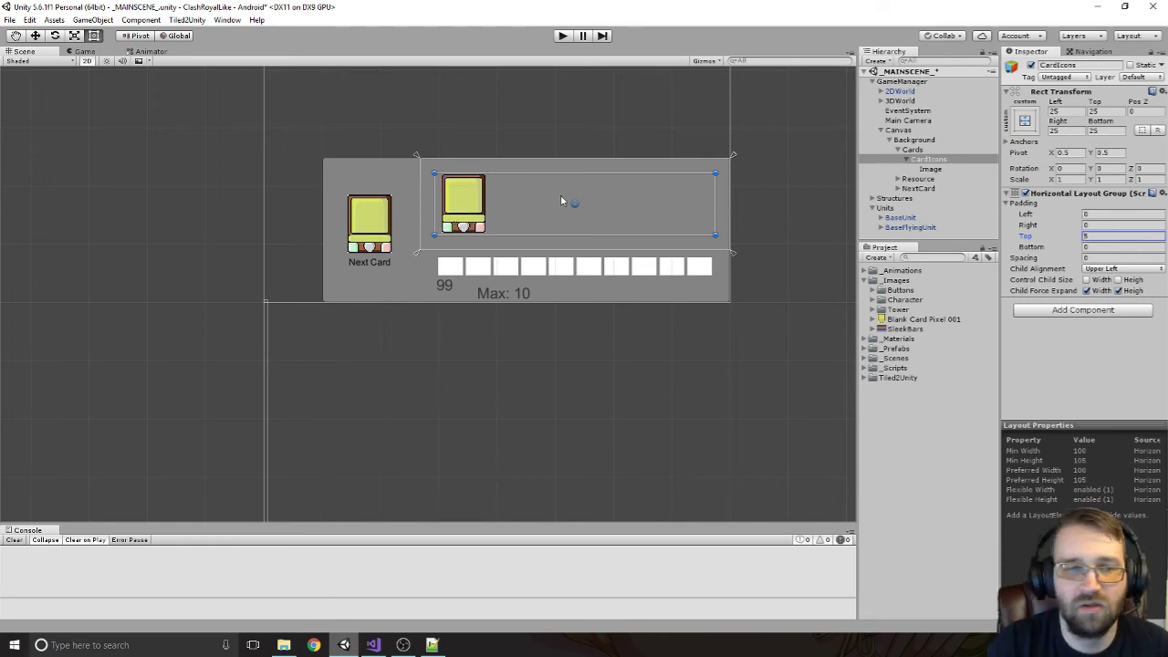
Duplicate the card Image under CardIcons three times to make a row of four cards
click(931, 170)
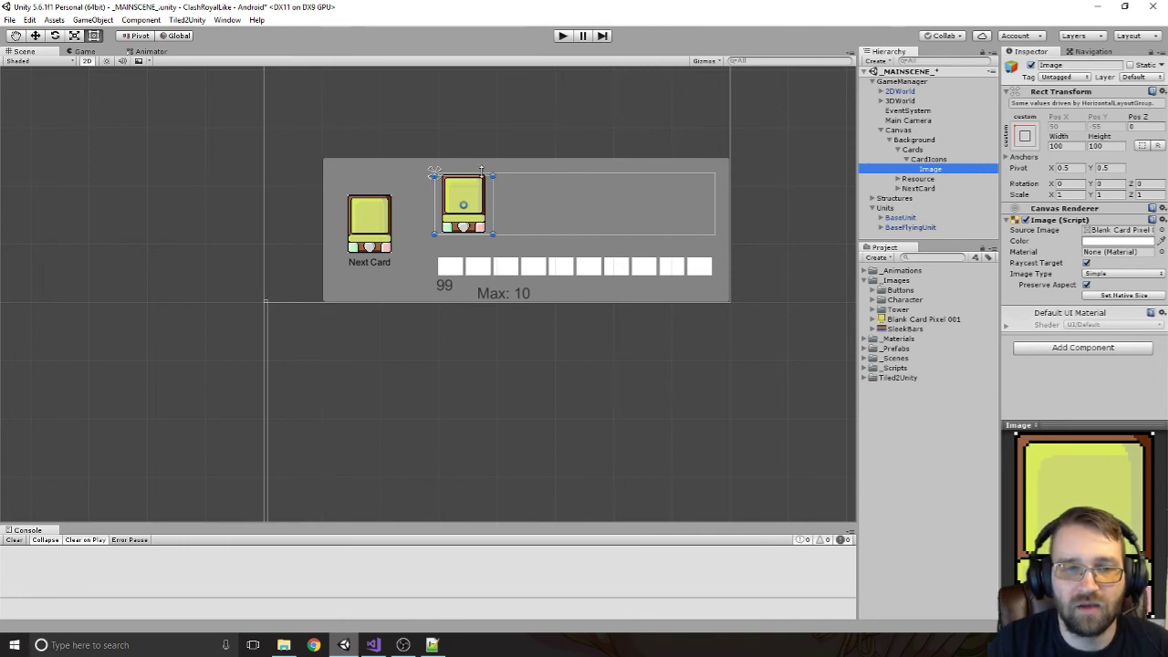
click(939, 170)
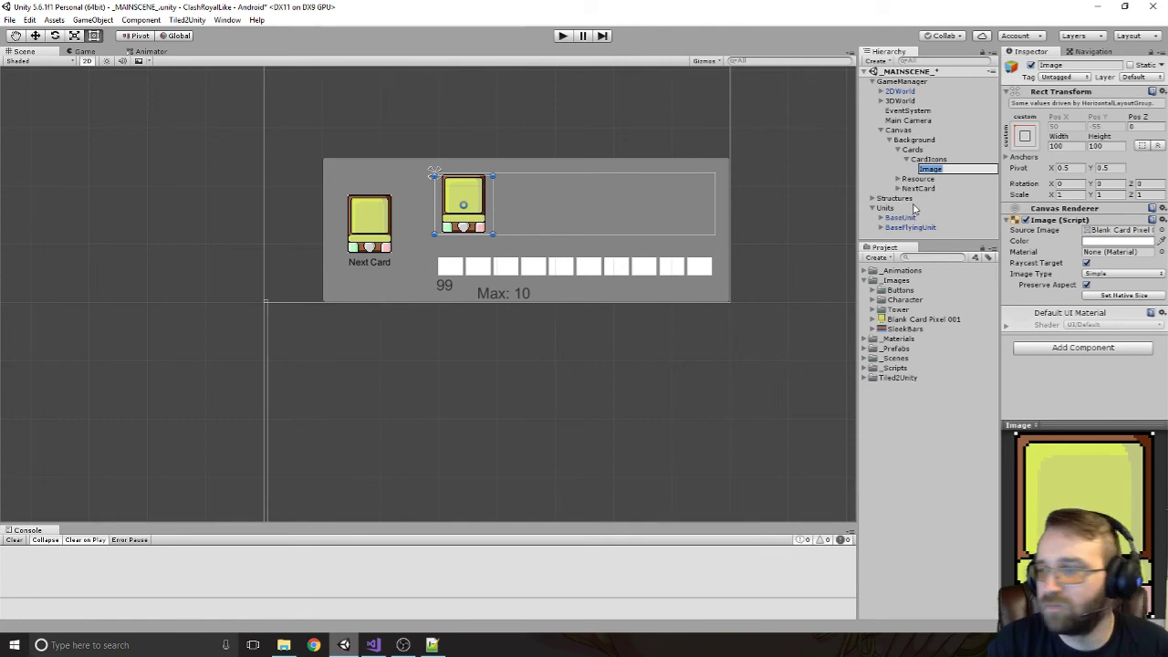
key(ctrl+d)
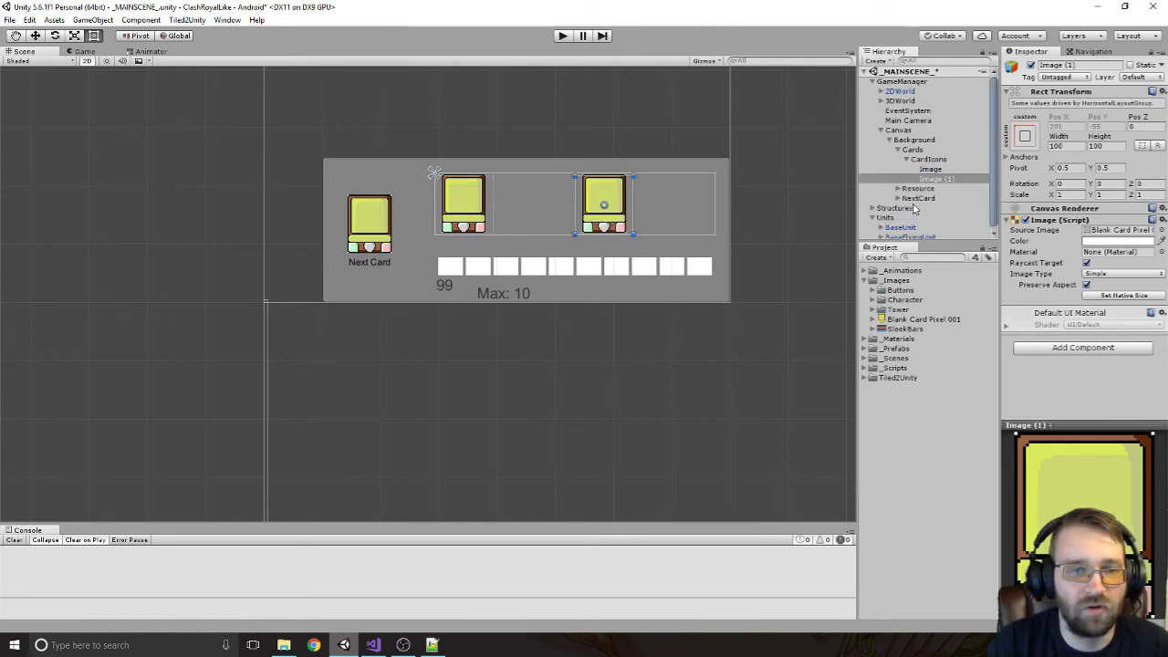
key(ctrl+d)
key(ctrl+d)
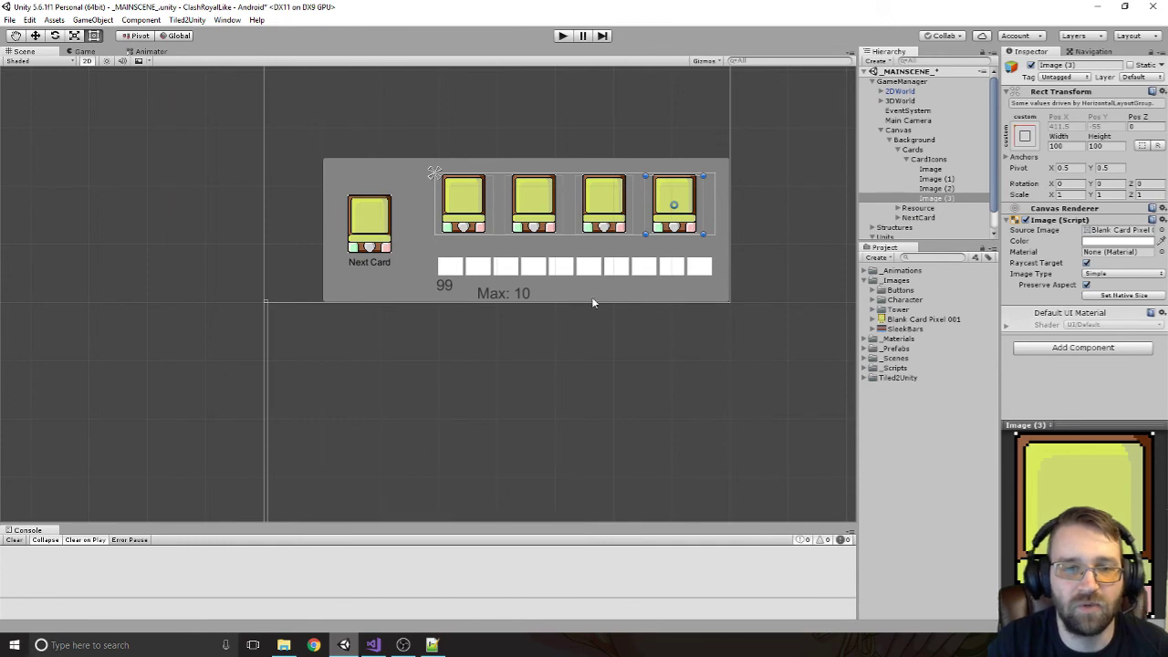
Collapse CardIcons in the hierarchy and preview the bottom card panel in the Game view
middle_drag(581, 112, 645, 329)
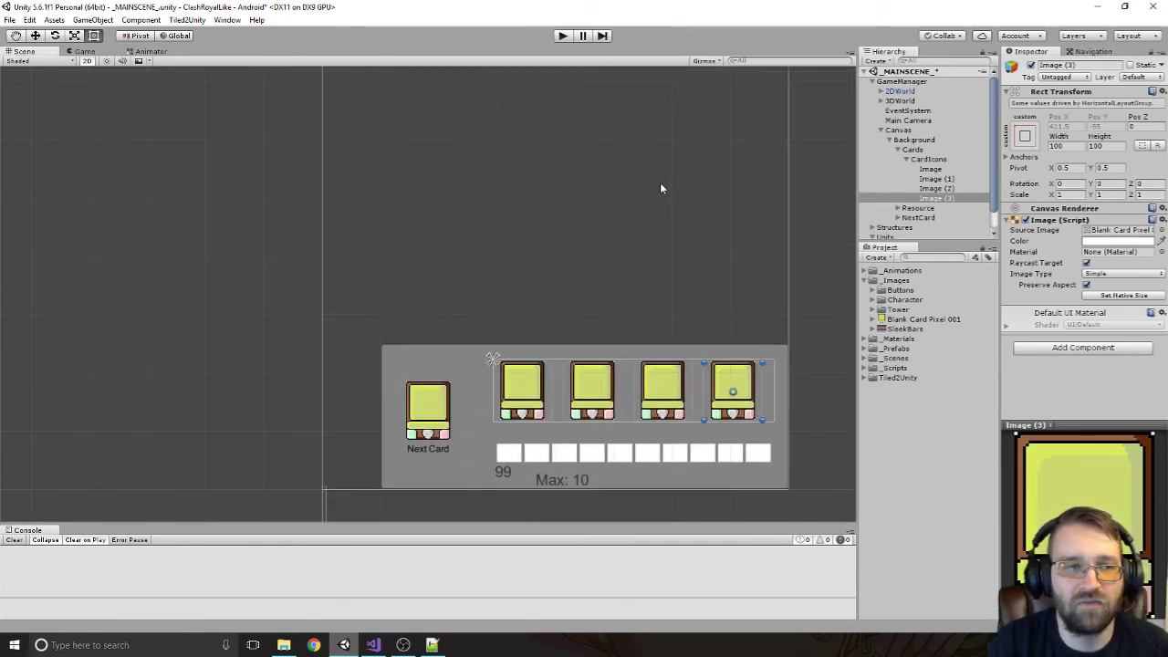
click(907, 159)
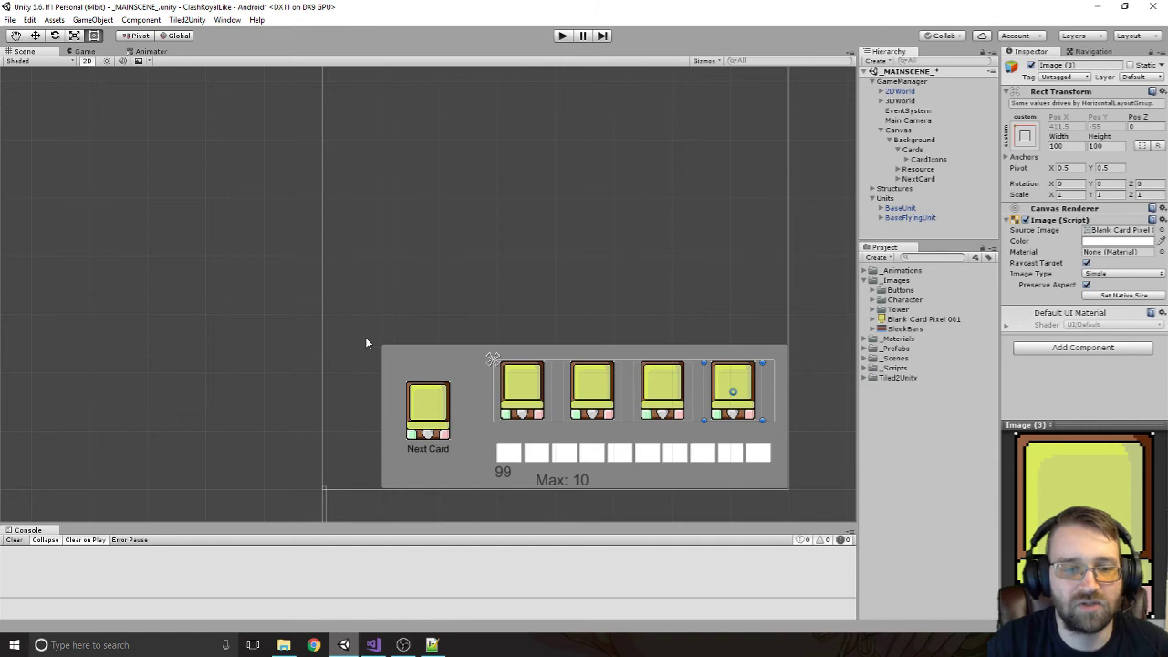
scroll(623, 305, down, 2)
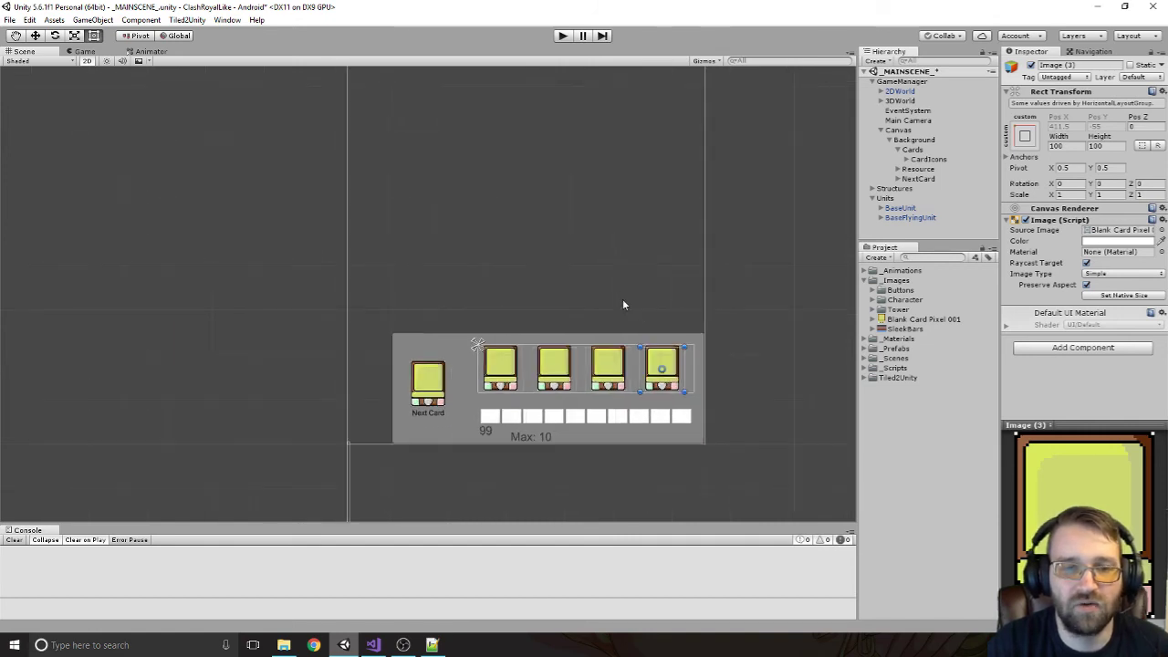
scroll(593, 274, down, 2)
click(83, 51)
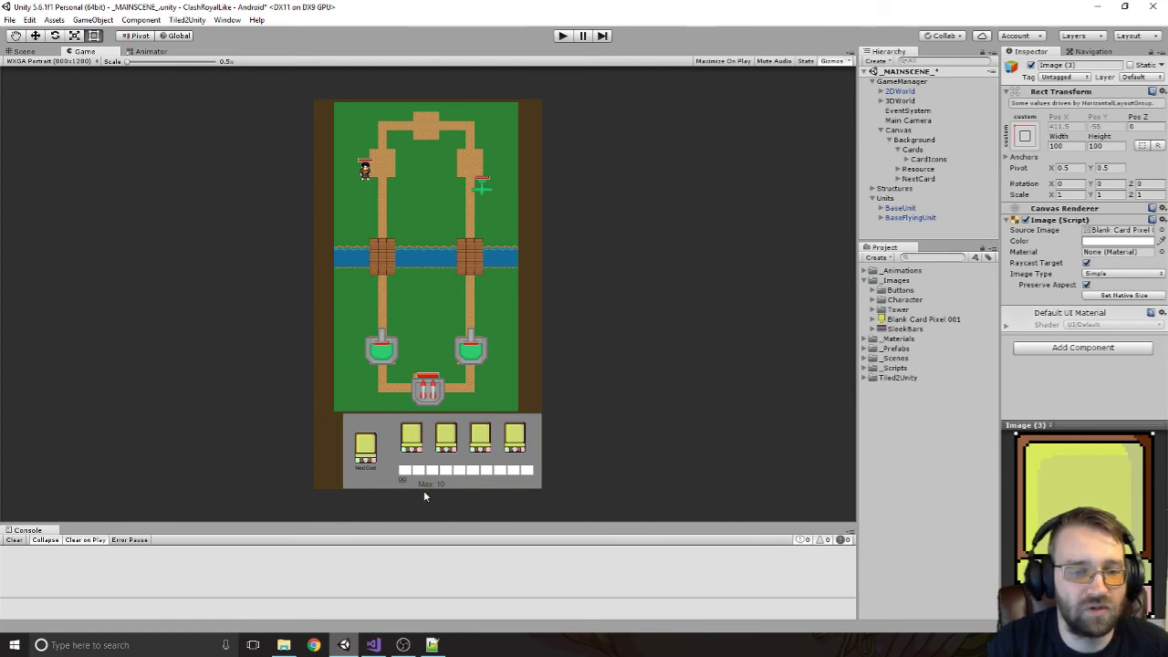
Filter the hierarchy for Text and set the color of CurrentResource, MaxResource and Text to black (000000FF)
click(932, 60)
text(Text)
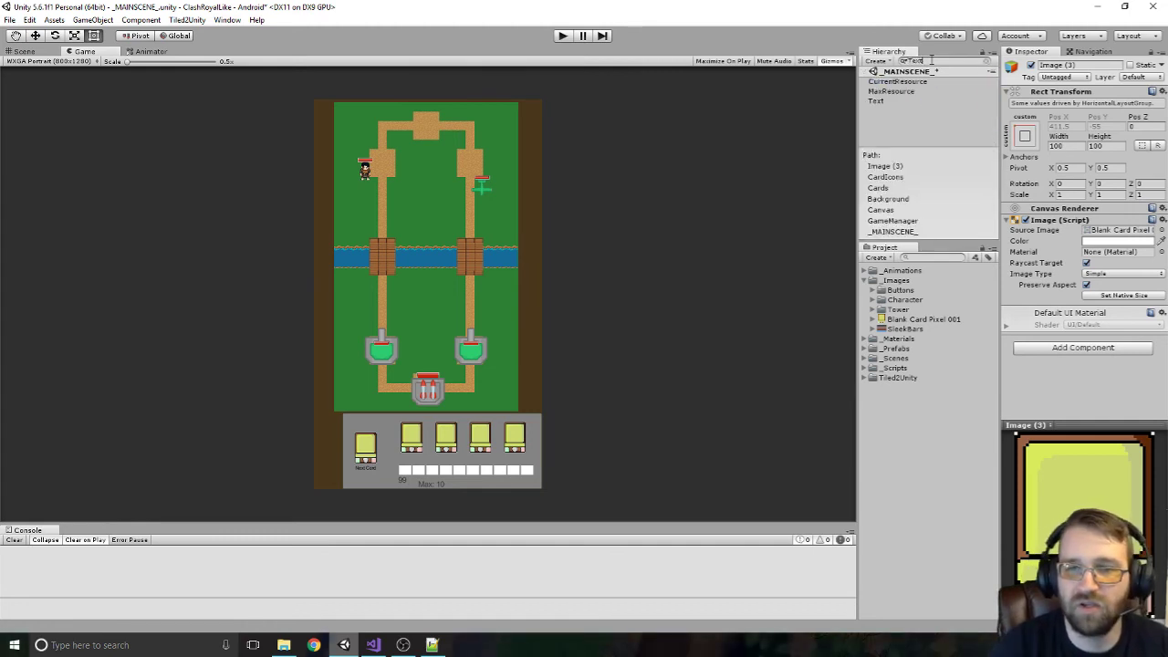
click(913, 82)
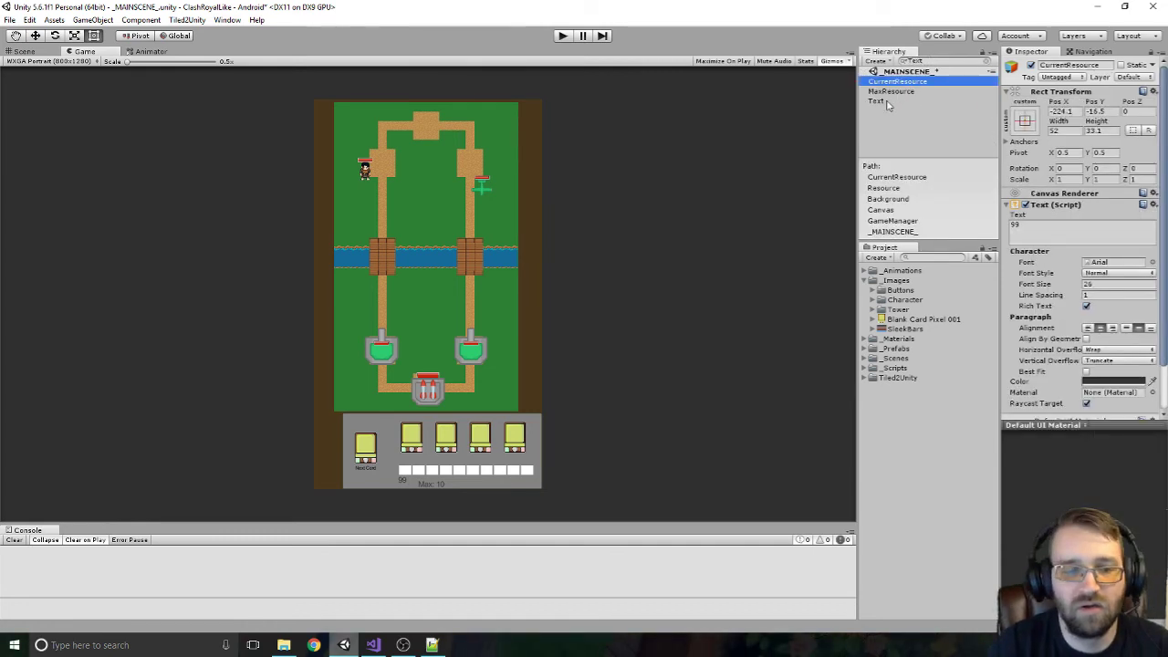
shift+click(881, 101)
click(1104, 284)
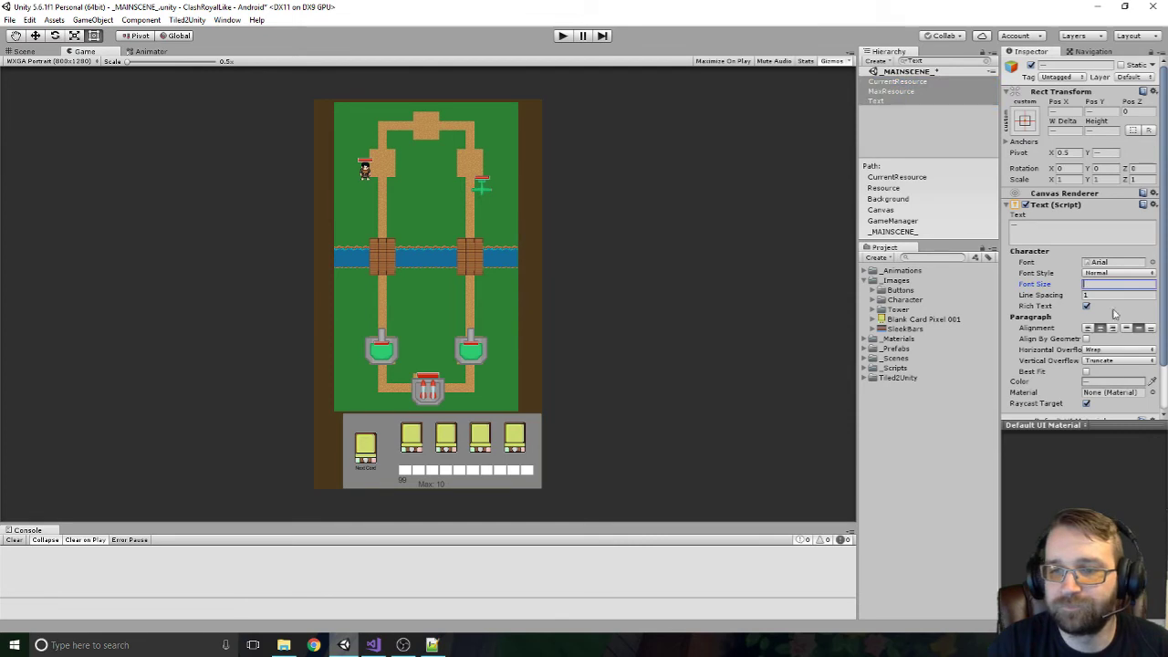
click(1107, 383)
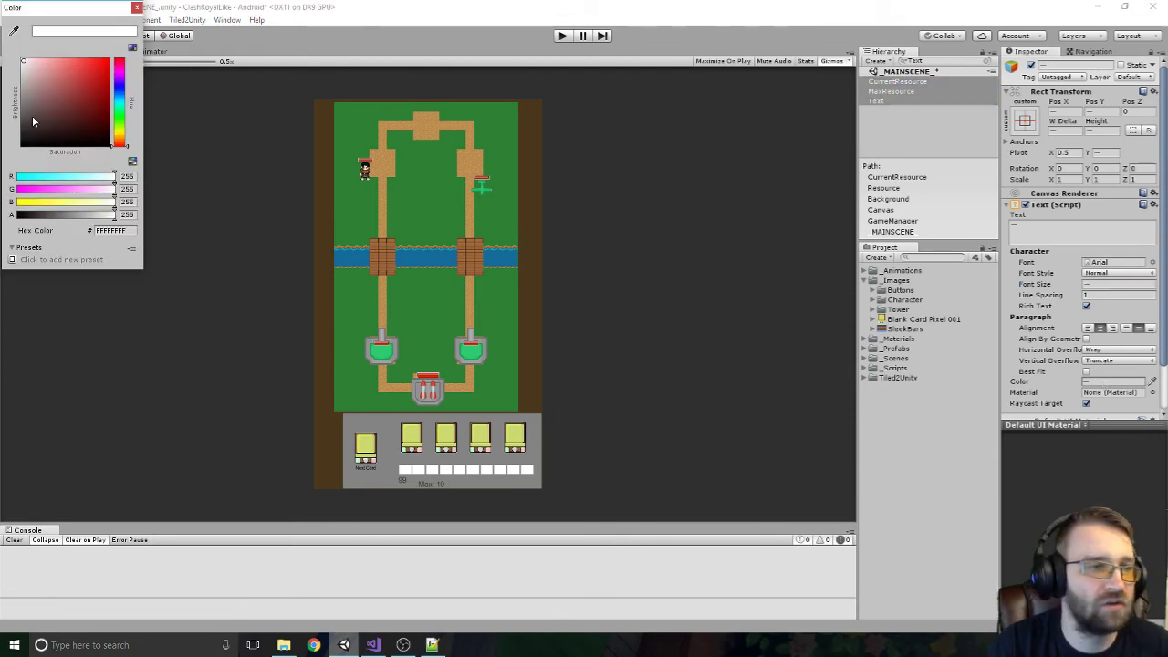
drag(33, 121, 25, 148)
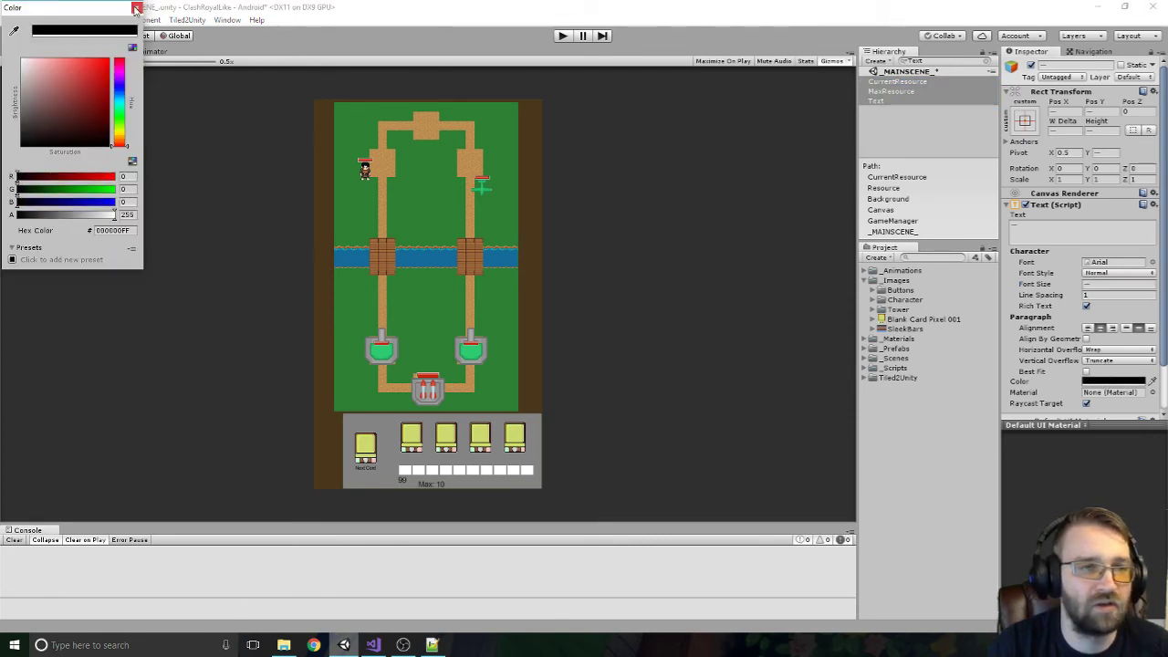
click(136, 9)
Set the font size of CurrentResource, MaxResource and Text to 30 together
click(1095, 284)
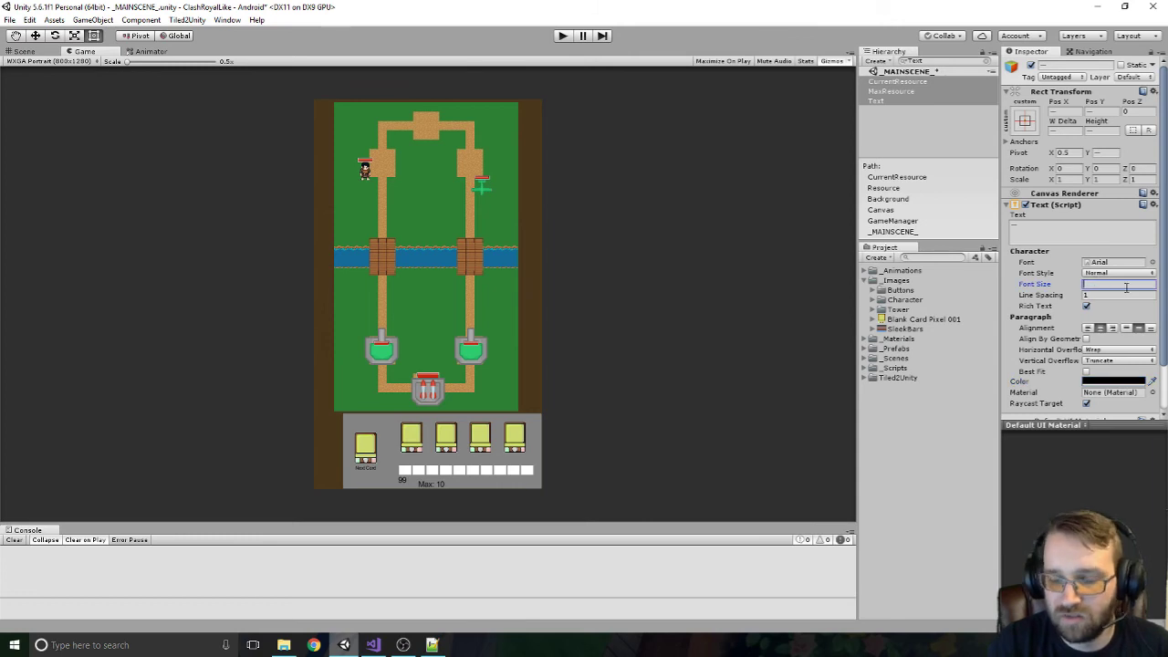
click(898, 101)
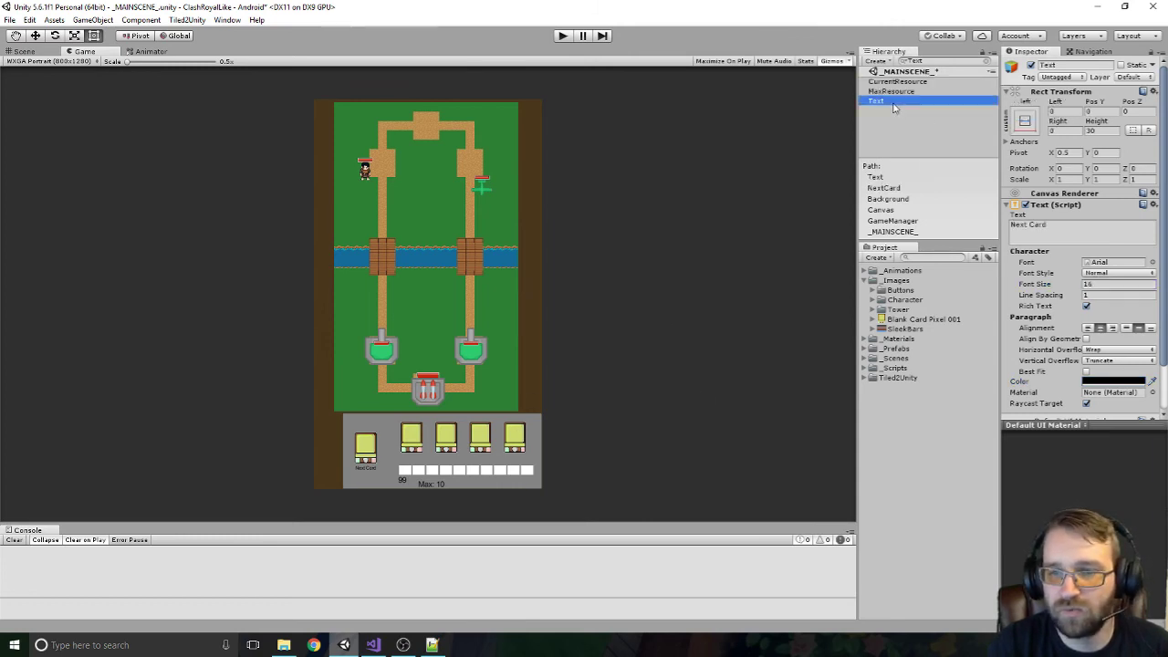
click(903, 93)
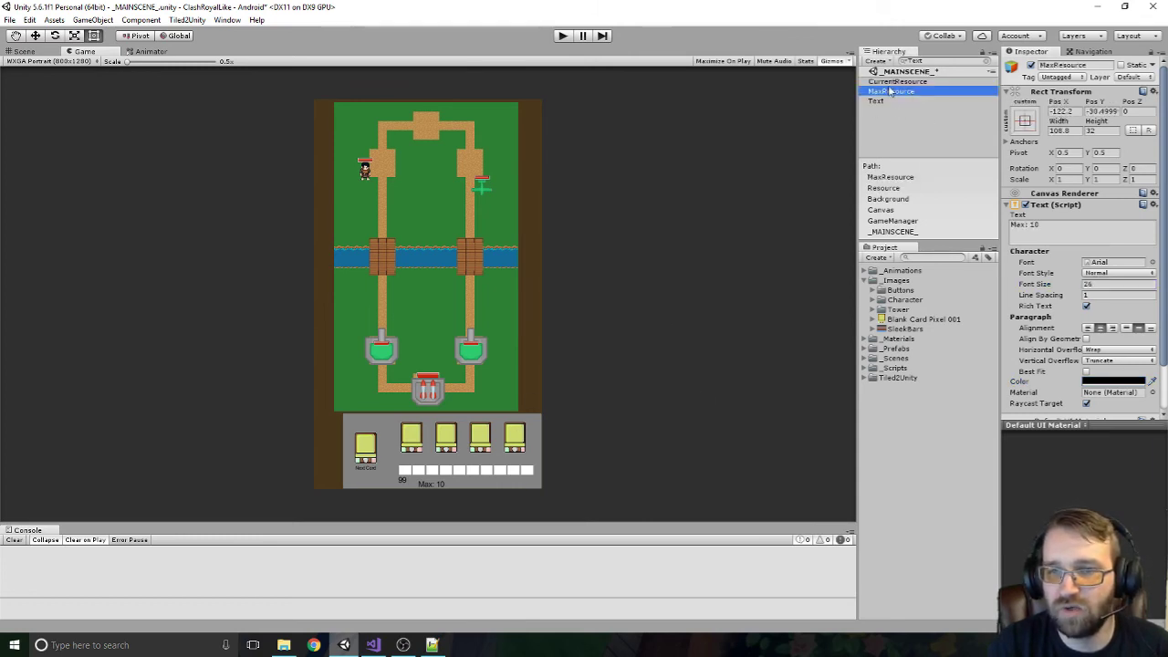
ctrl+click(878, 101)
ctrl+click(896, 81)
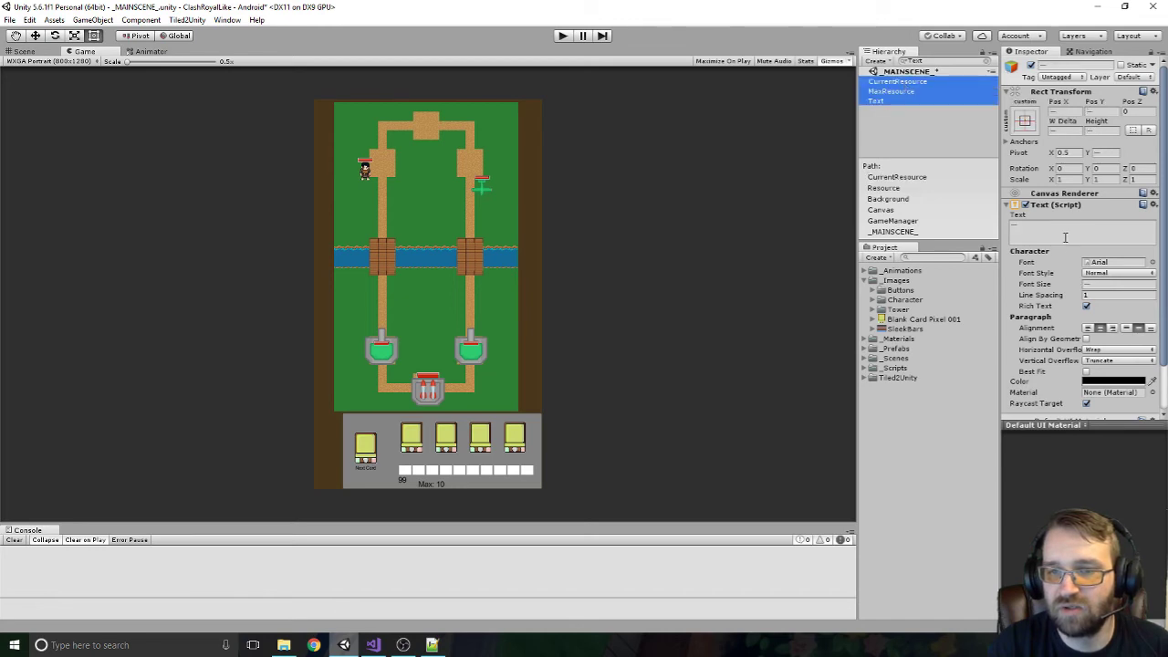
click(1102, 284)
text(30)
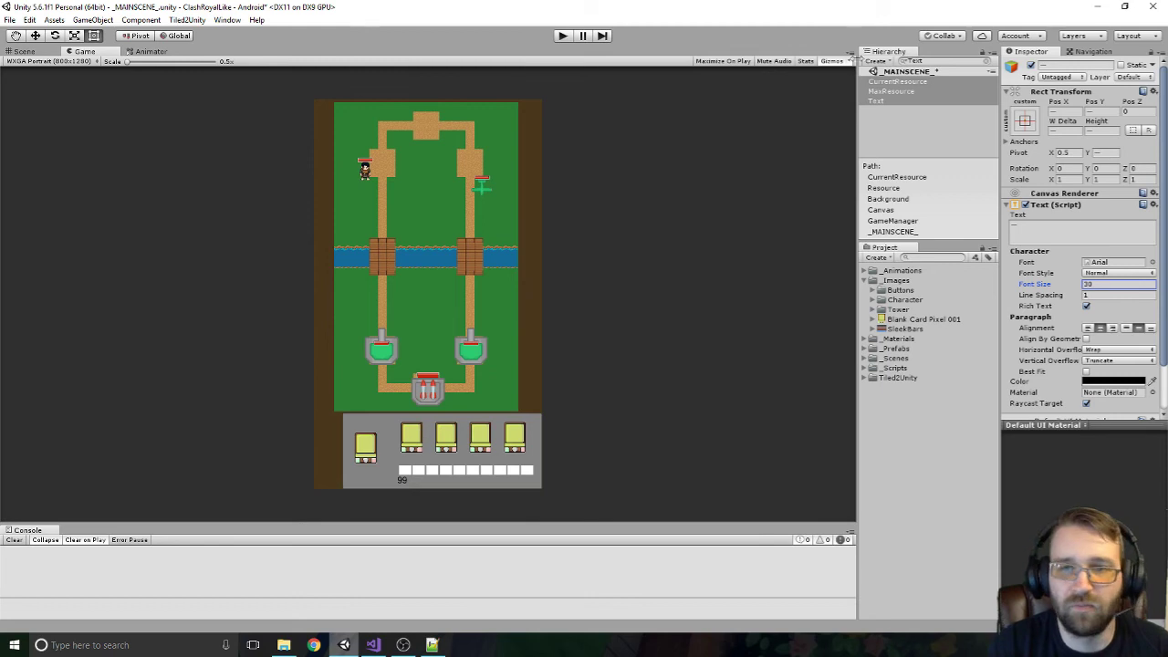
Enlarge the MaxResource text box in the Scene view to about 153.4 wide and 36.9 high
click(913, 81)
click(23, 51)
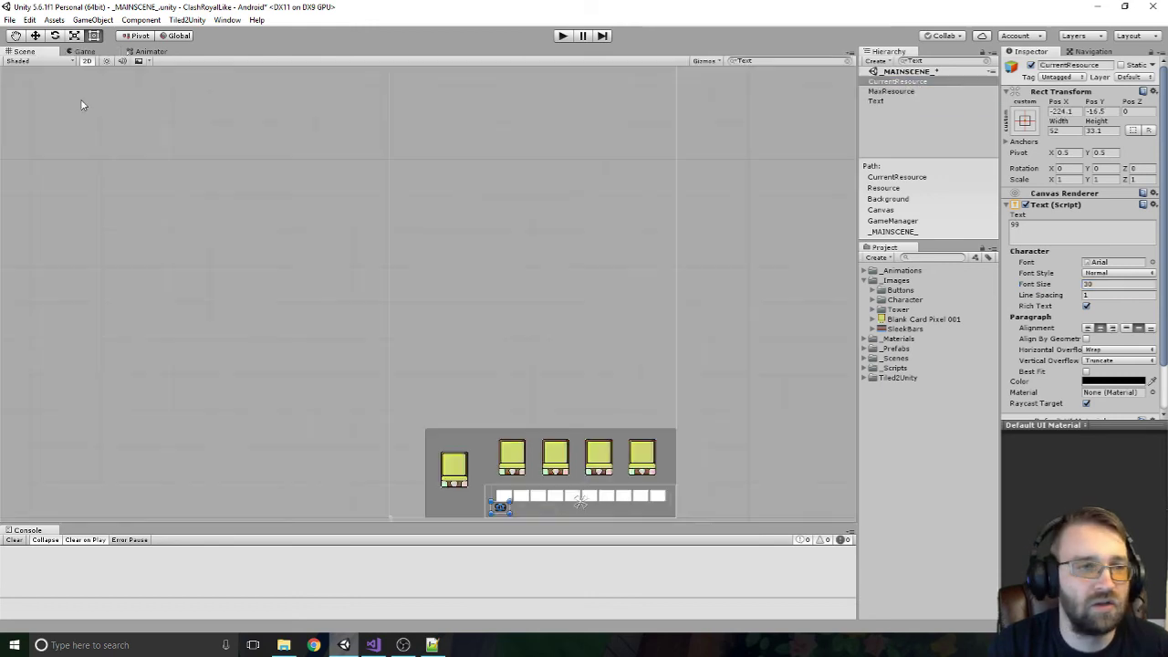
scroll(487, 412, up, 2)
middle_drag(486, 412, 535, 144)
scroll(532, 261, up, 4)
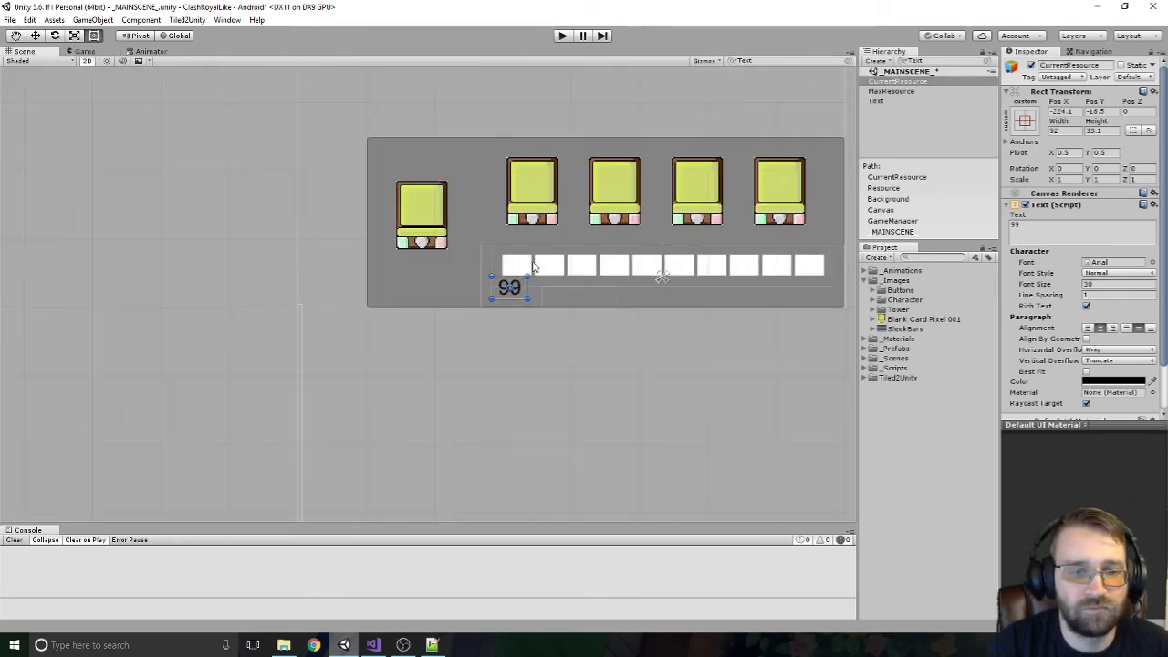
middle_drag(656, 293, 566, 191)
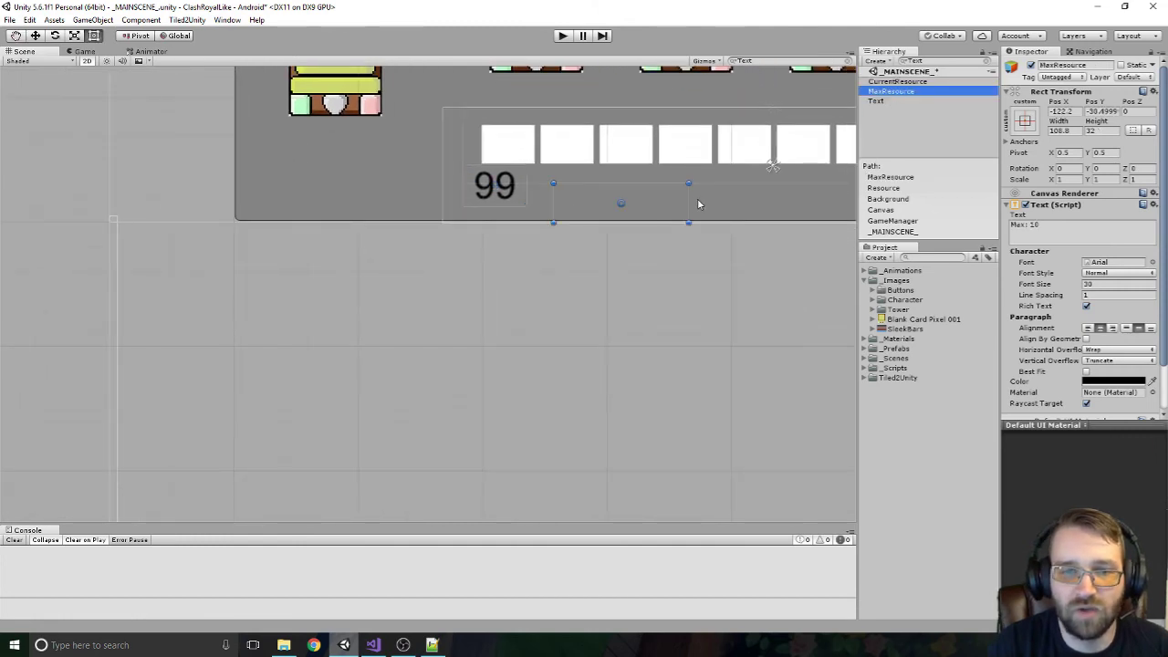
drag(689, 199, 744, 199)
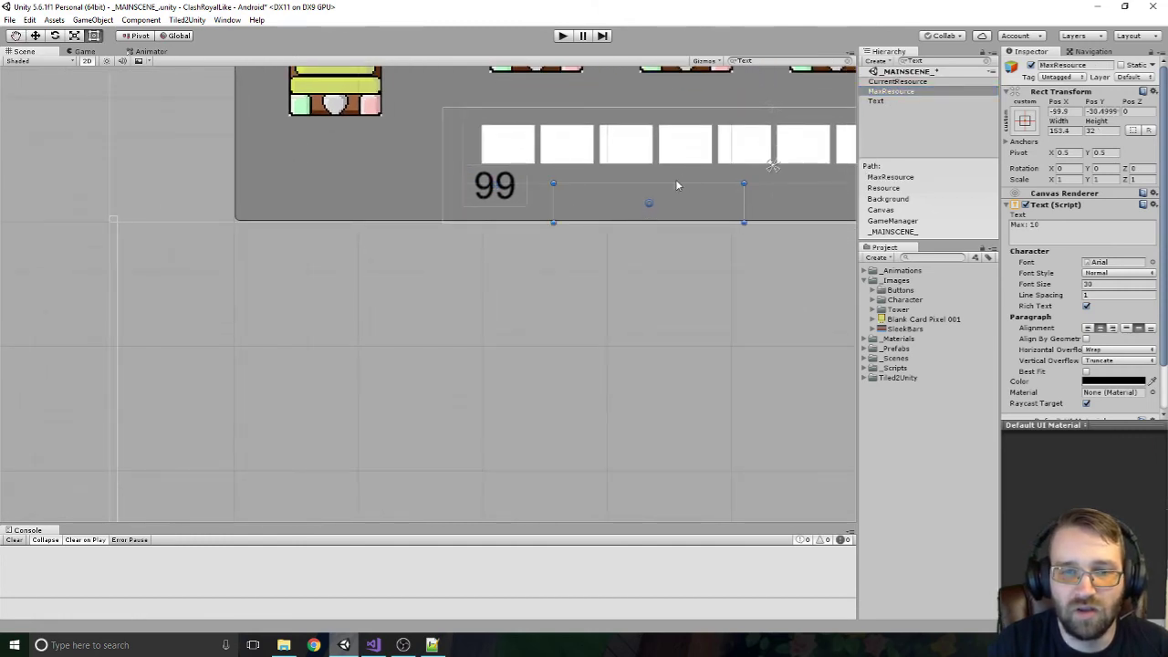
drag(670, 183, 676, 178)
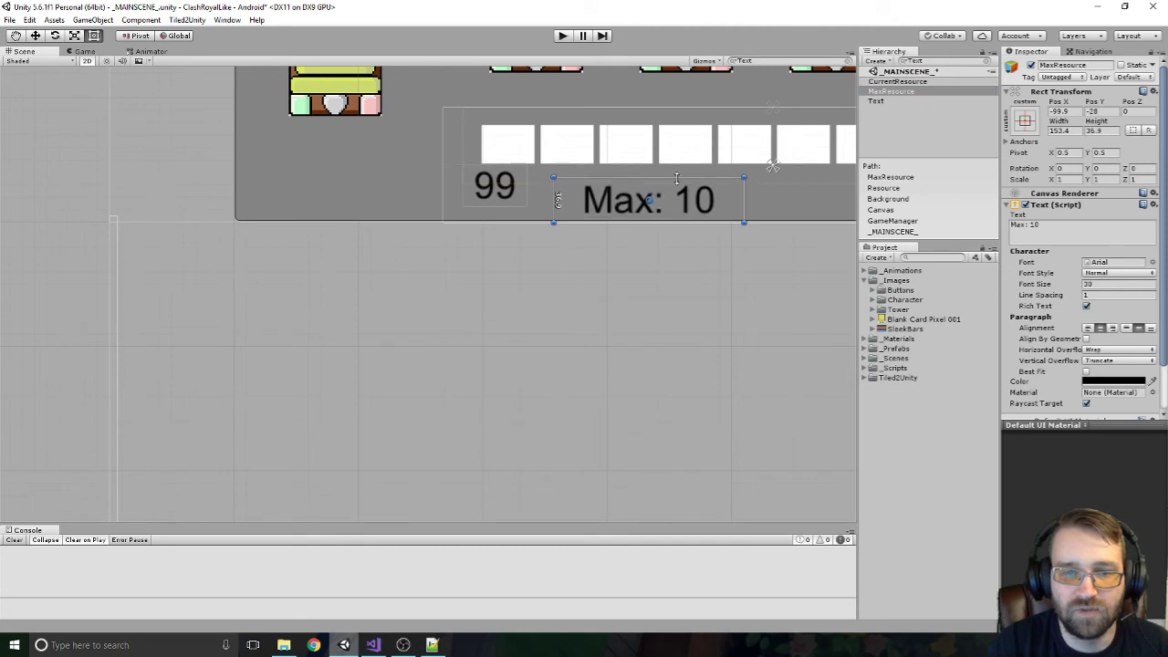
Raise the next-card Icon to a Pos Y of about -8.4 and extend the Next Card text box to about 35.6 high
click(876, 101)
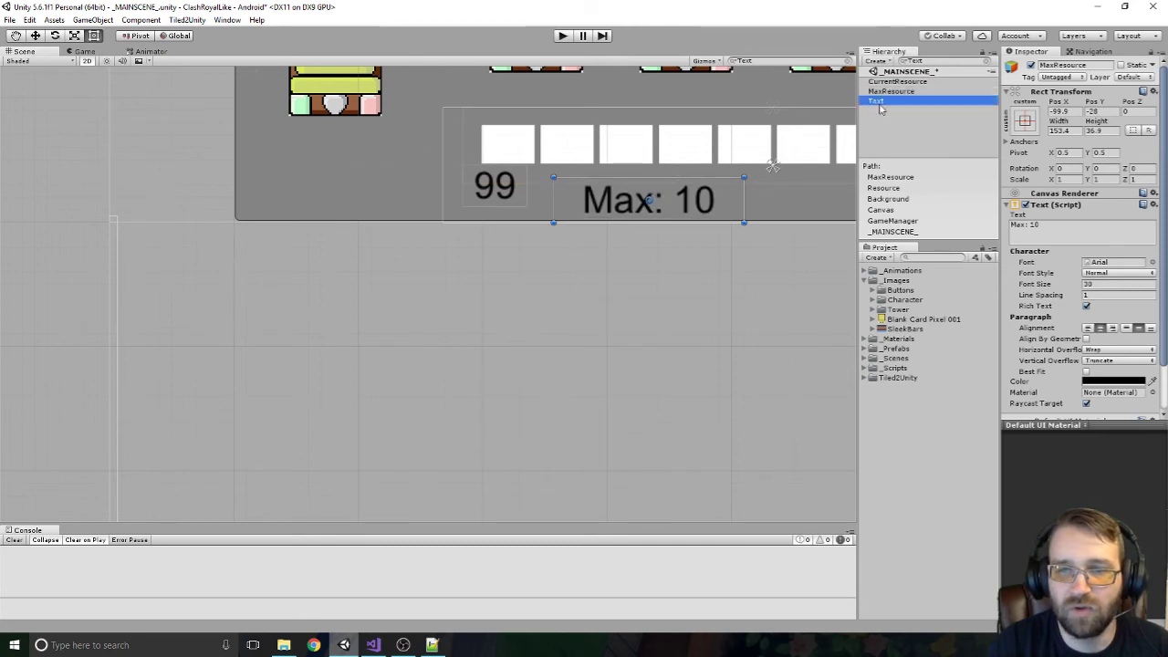
middle_drag(333, 118, 506, 226)
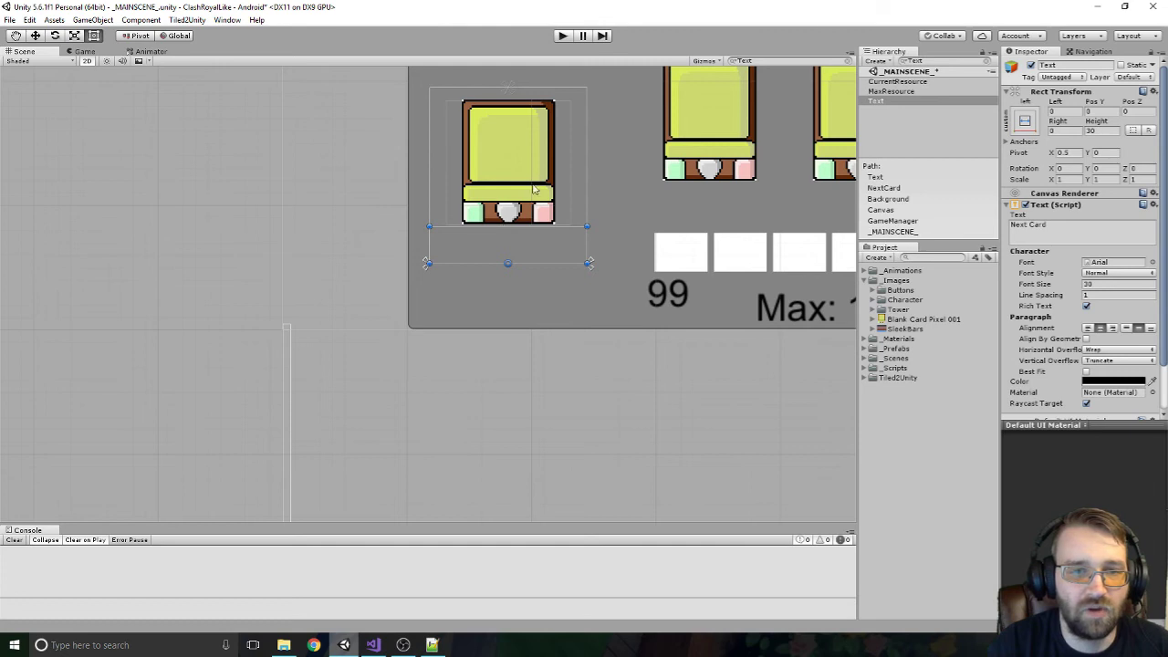
click(527, 155)
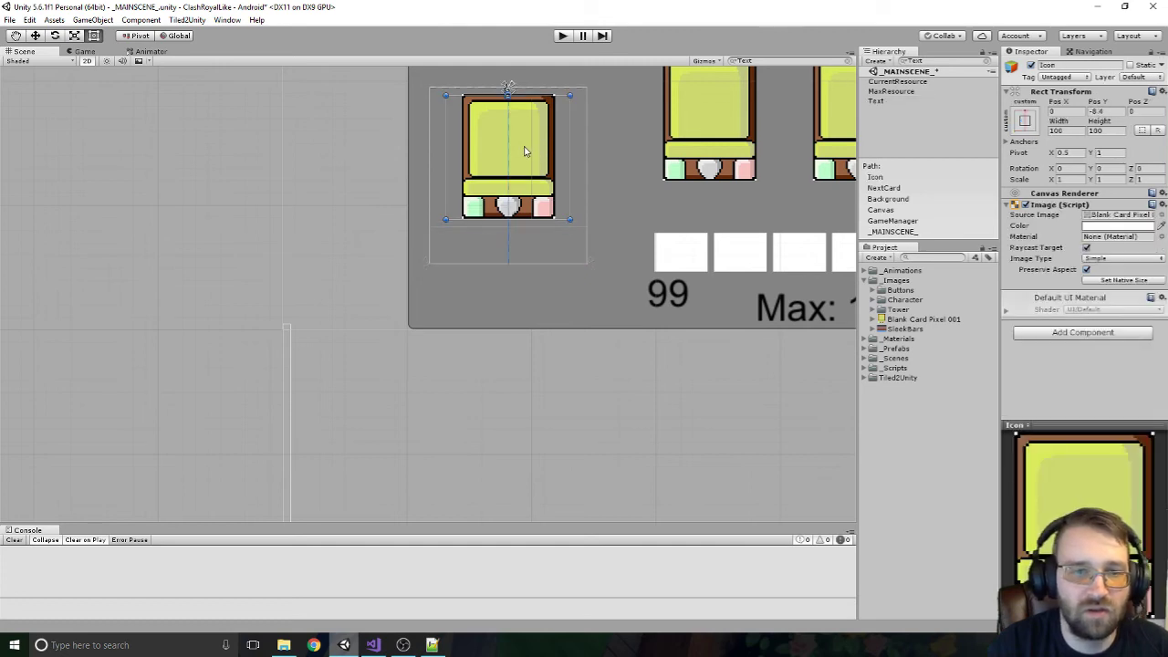
click(876, 102)
click(516, 222)
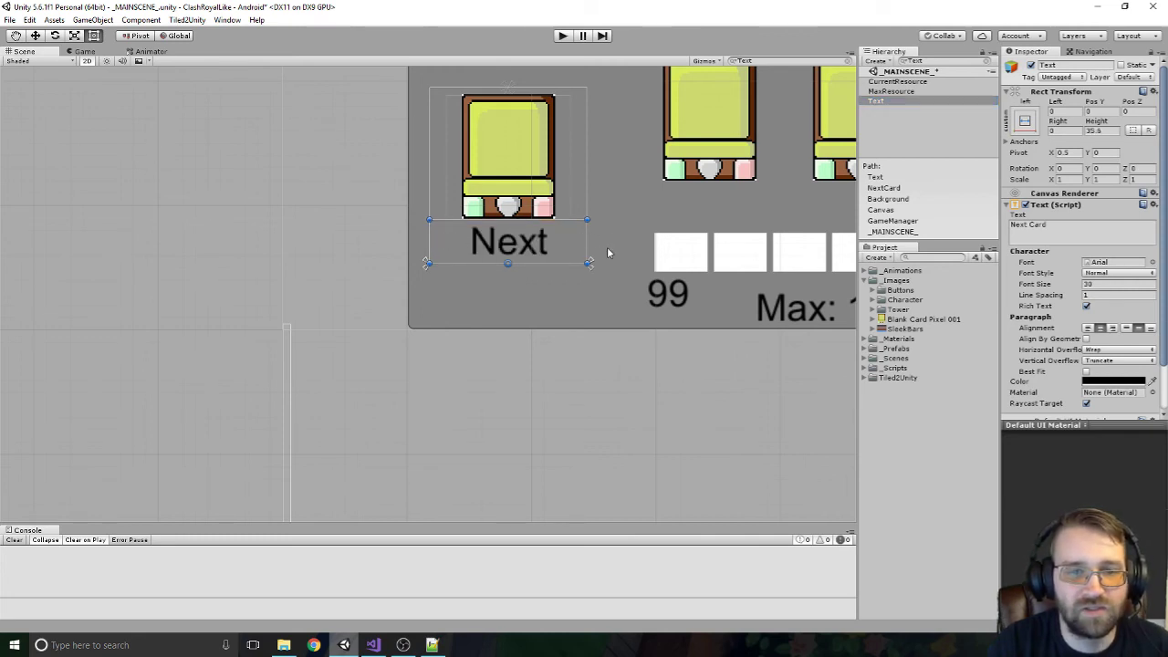
Set the font size of the Next Card text to 26
click(1088, 284)
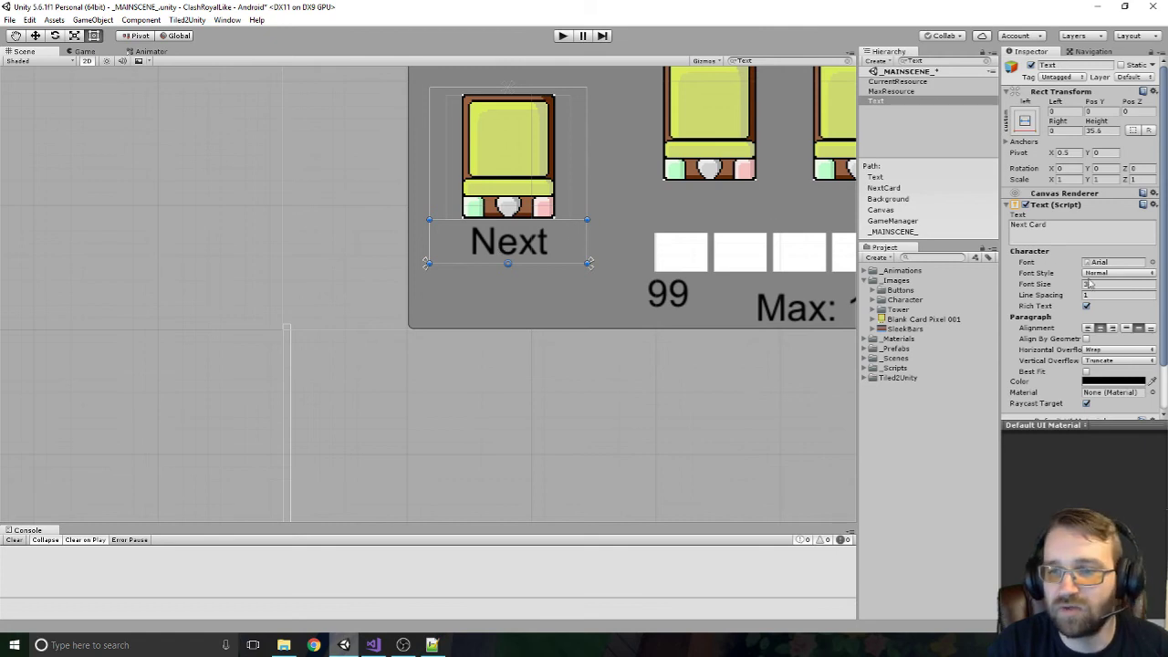
click(1091, 283)
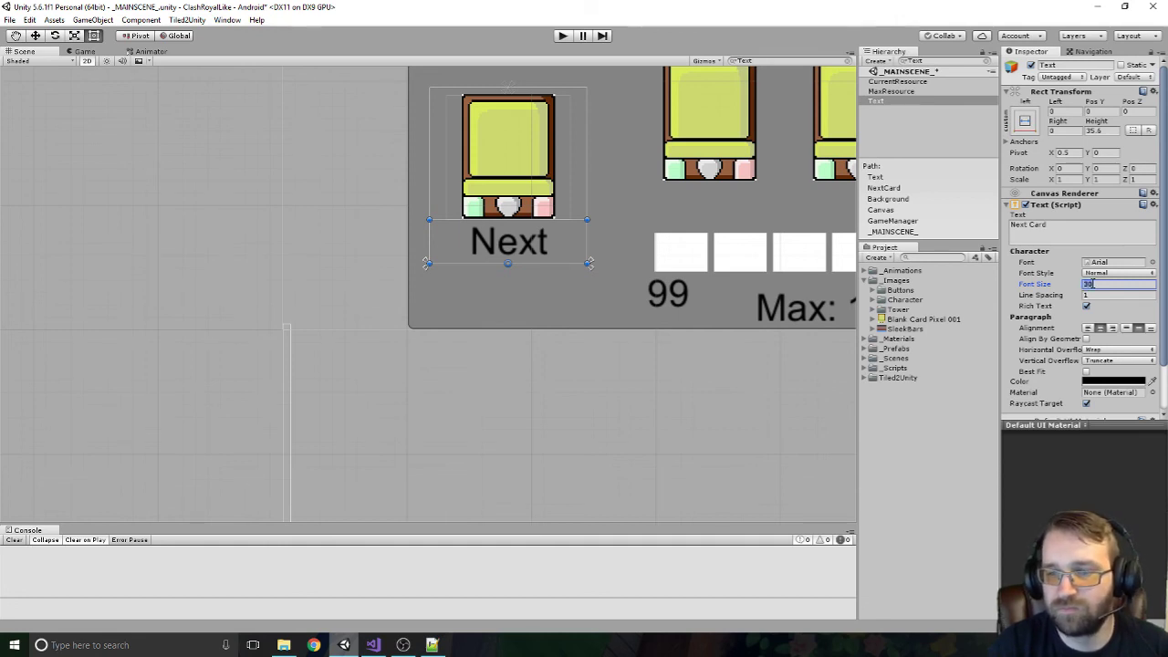
key(BackSpace)
key(BackSpace)
text(26)
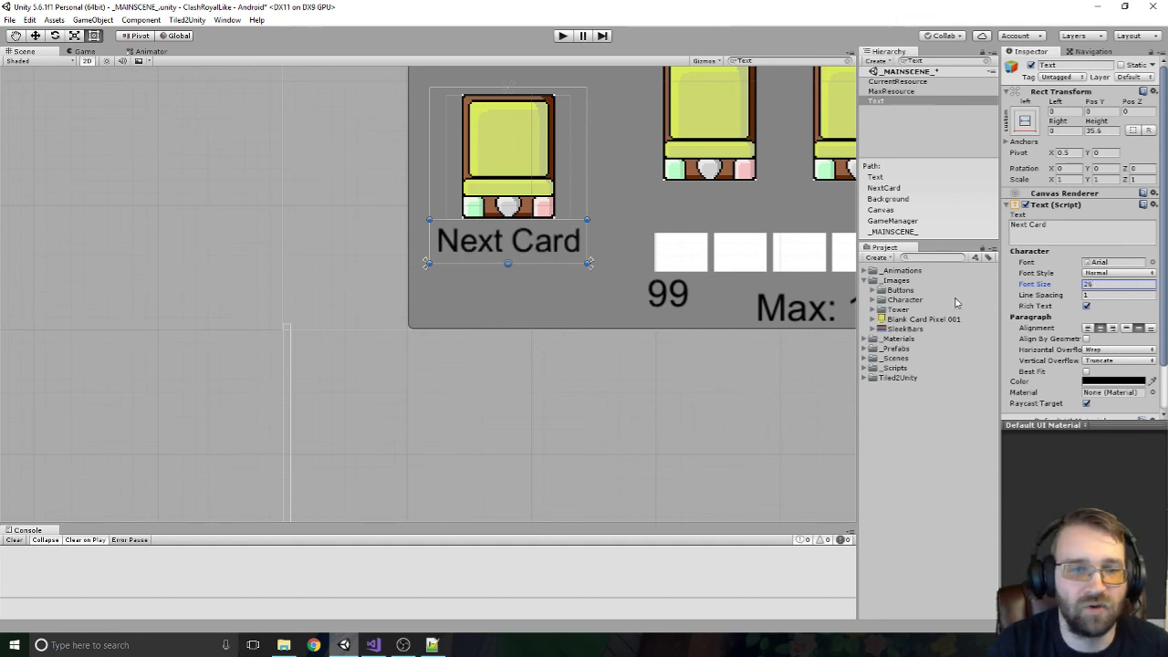
scroll(678, 316, down, 5)
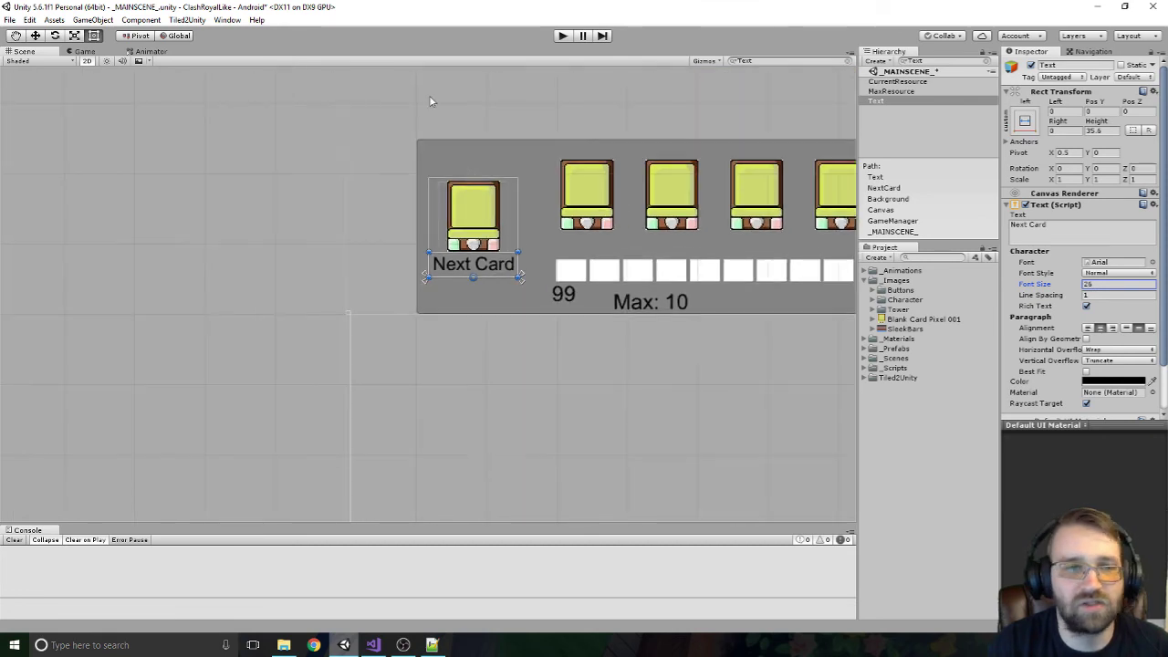
Show the Game view preview and reveal the ResourceIcons children in the unfiltered Hierarchy
click(83, 51)
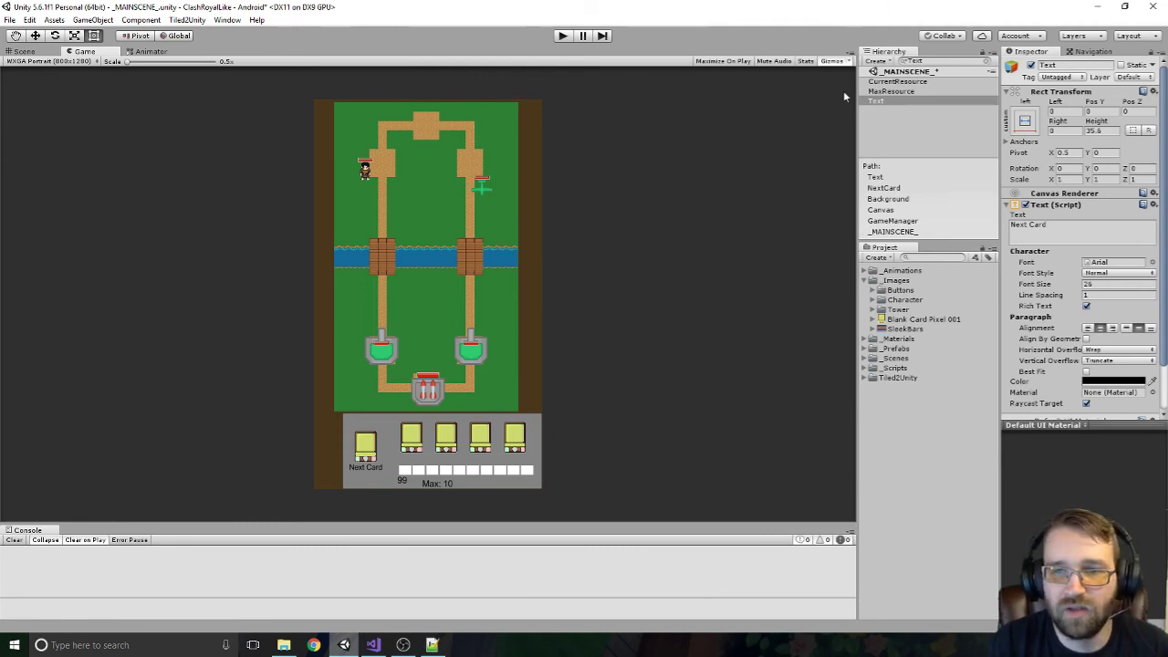
click(987, 61)
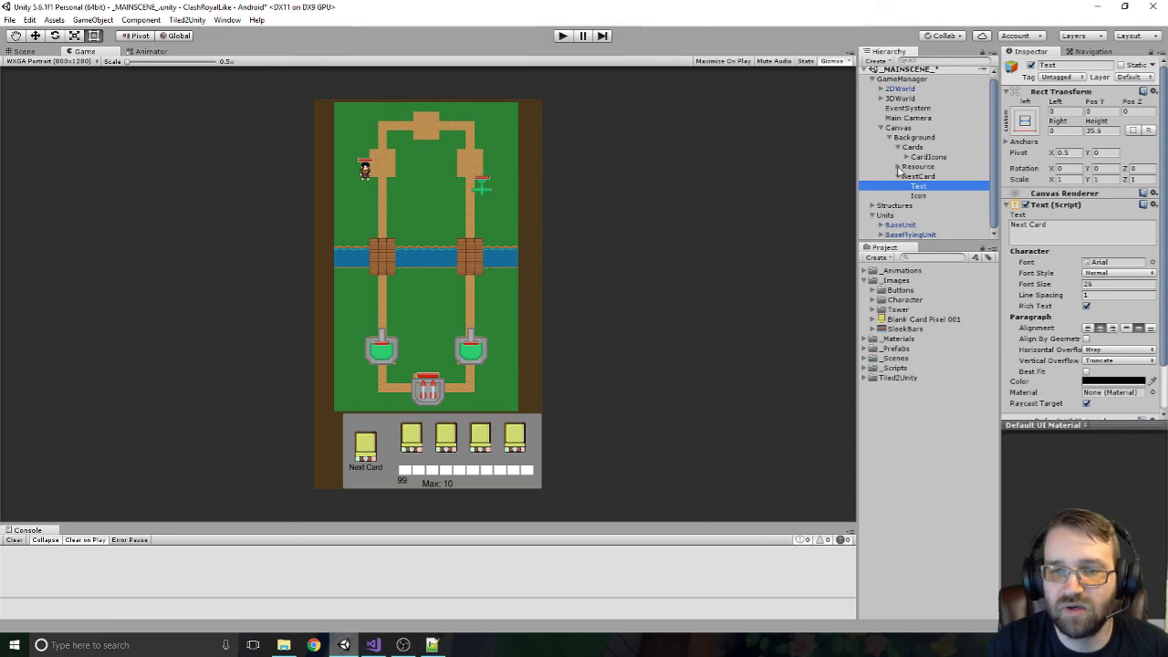
click(898, 167)
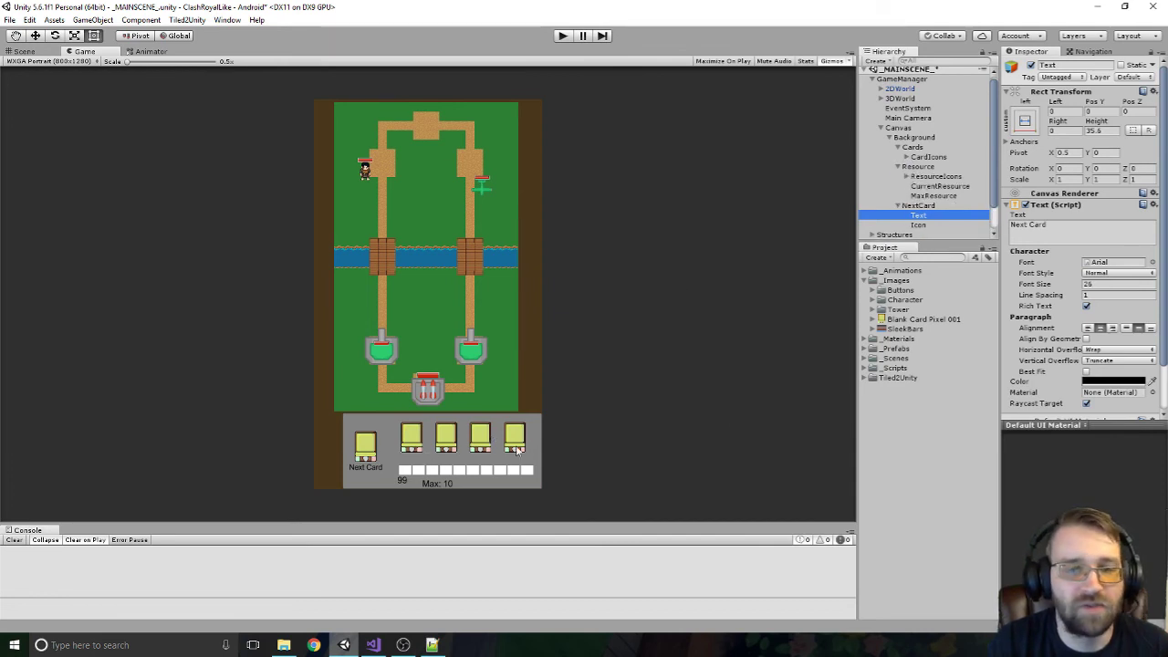
click(906, 178)
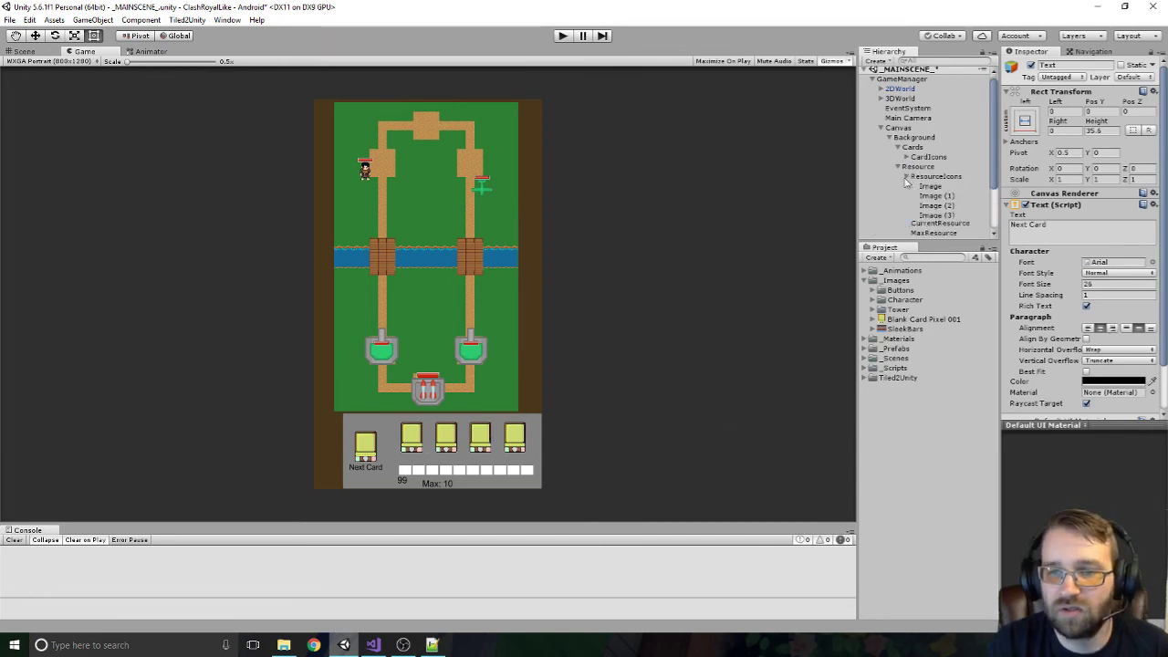
Deactivate and reactivate Image (9) in ResourceIcons to check how the resource row rearranges
scroll(942, 194, down, 3)
click(945, 165)
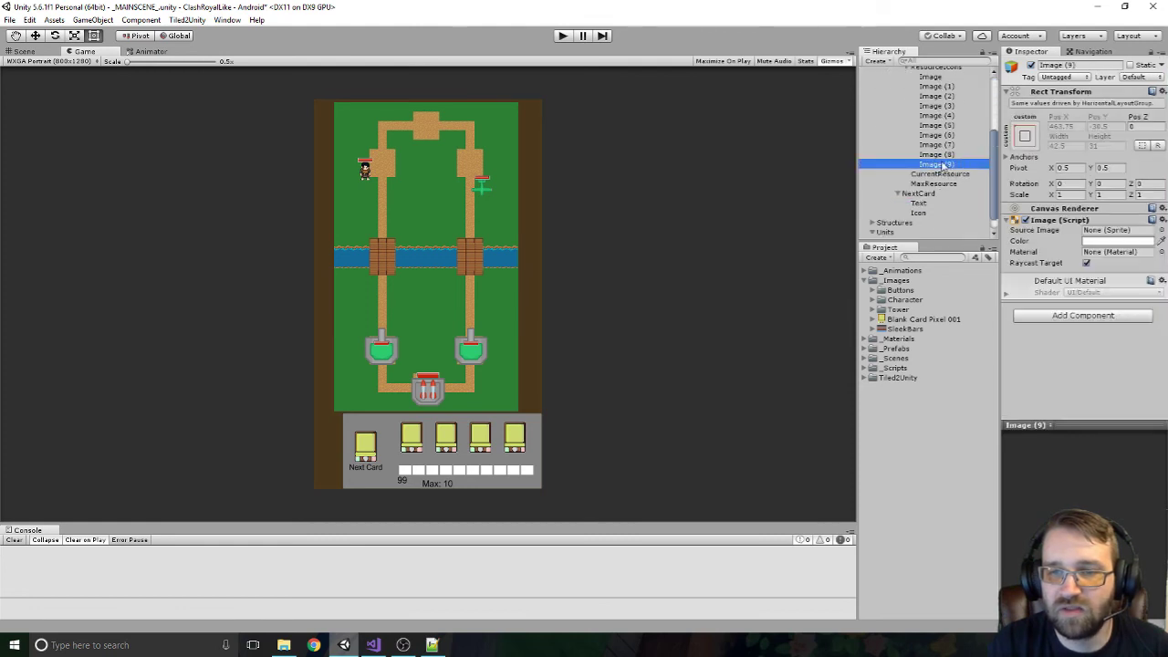
click(1031, 66)
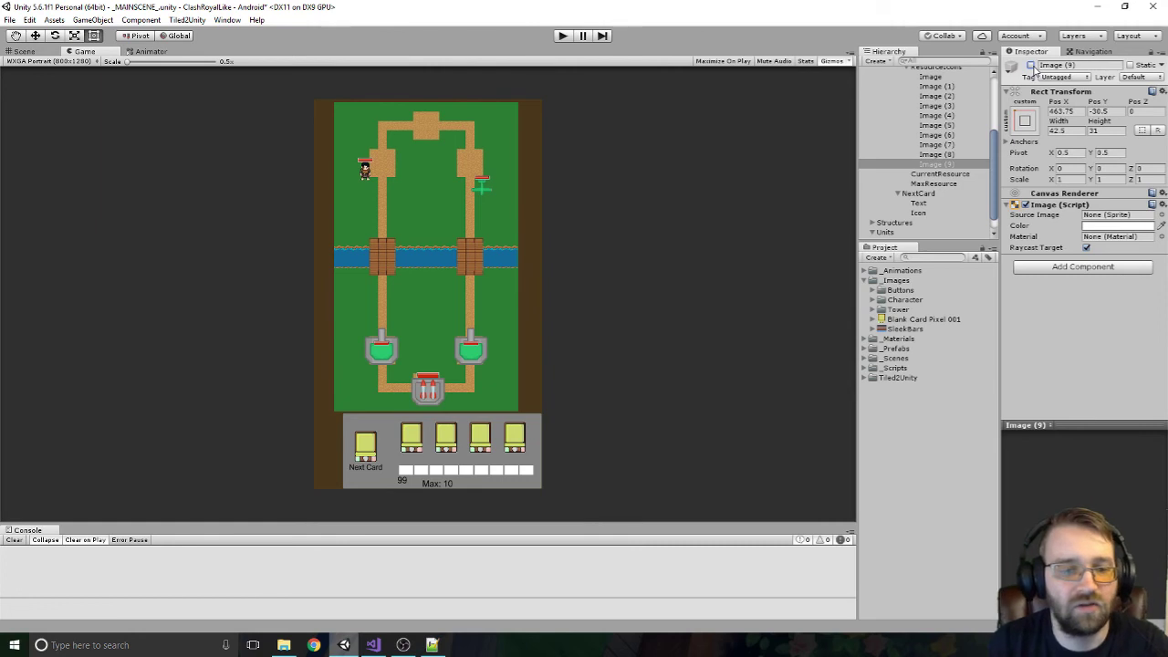
click(1031, 65)
scroll(947, 186, up, 2)
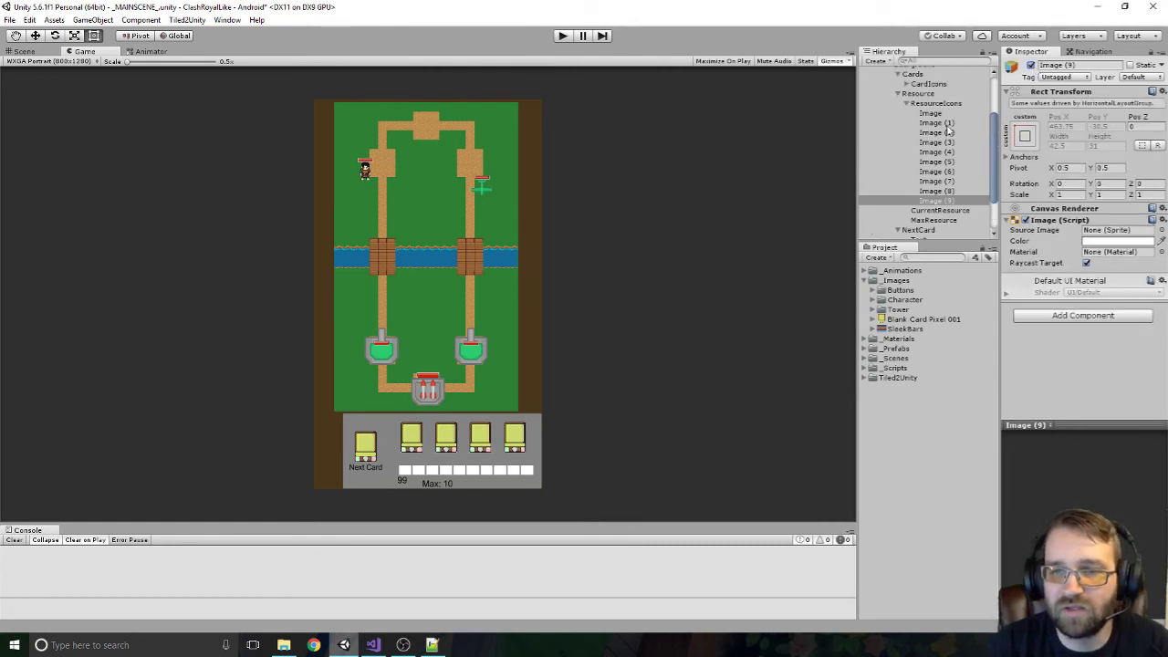
Try turning off Control Child Size for width and height on the ResourceIcons Horizontal Layout Group
click(951, 104)
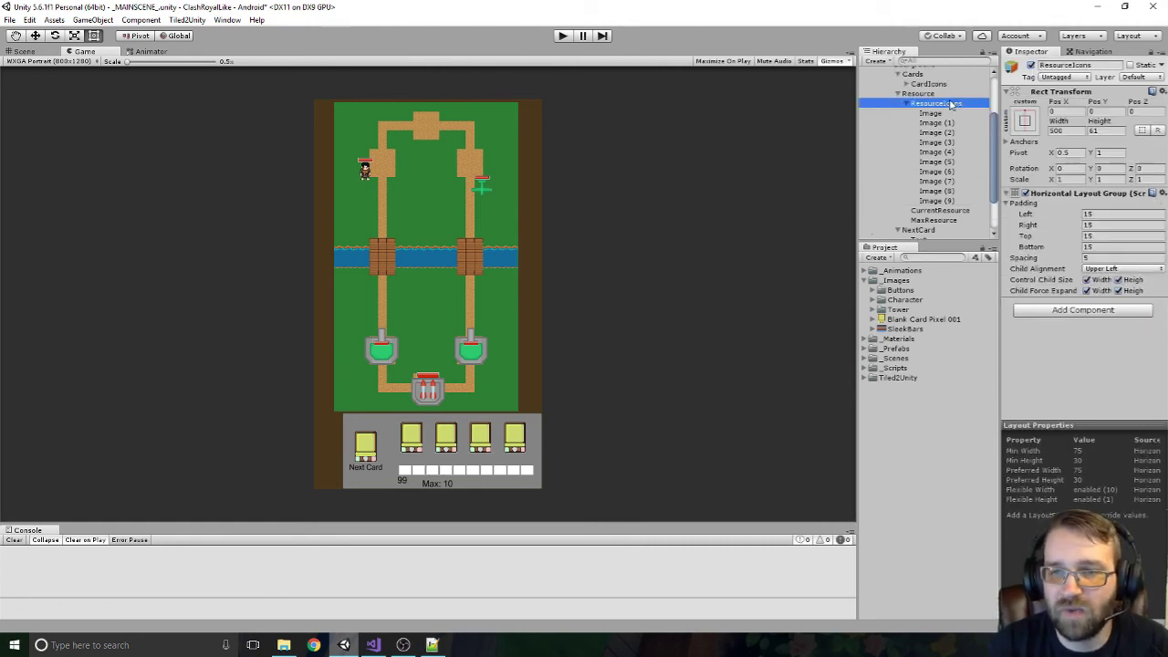
click(1087, 279)
click(1119, 279)
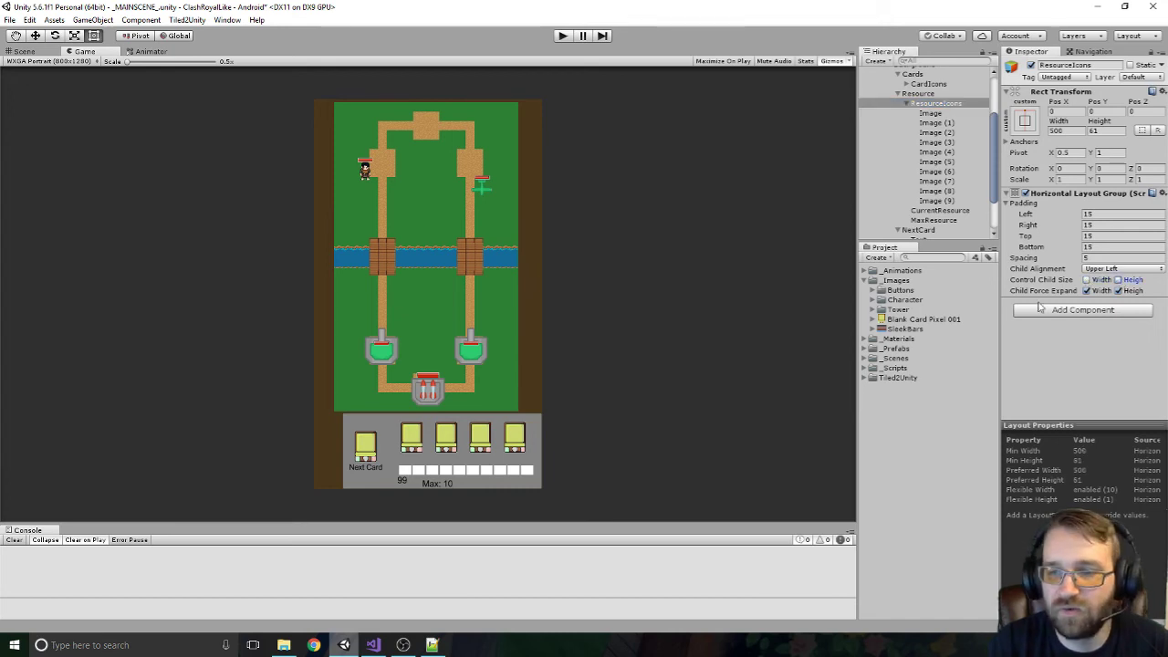
click(1087, 291)
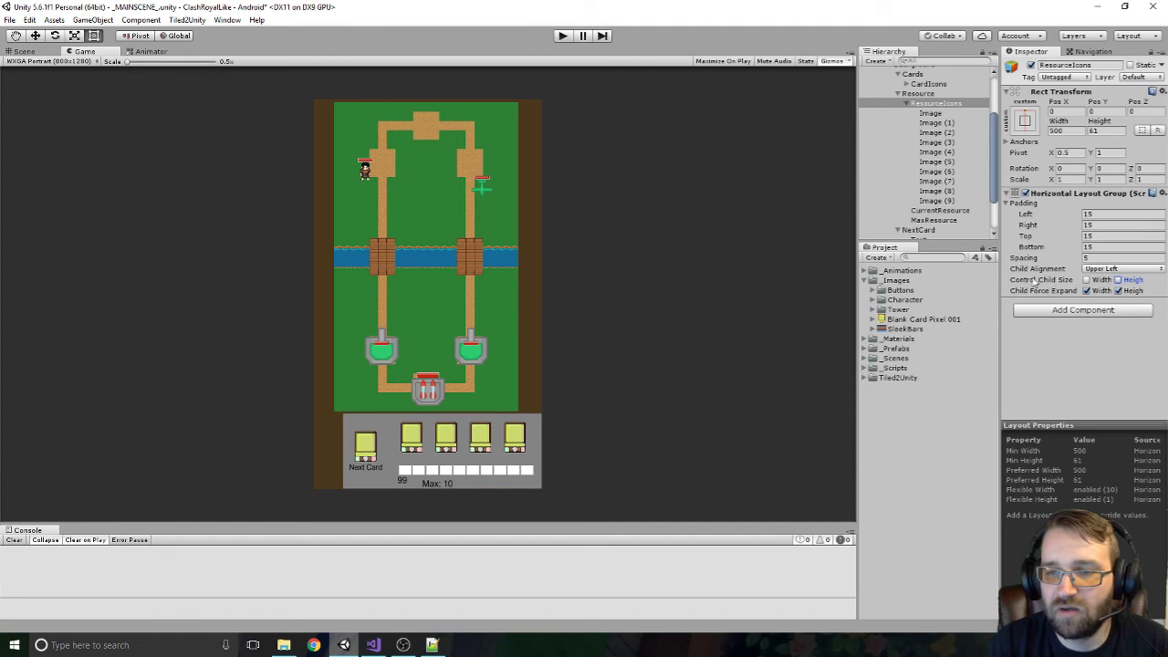
Toggle Image (9) off and on twice to test the row without controlled child sizes
click(947, 201)
click(1031, 65)
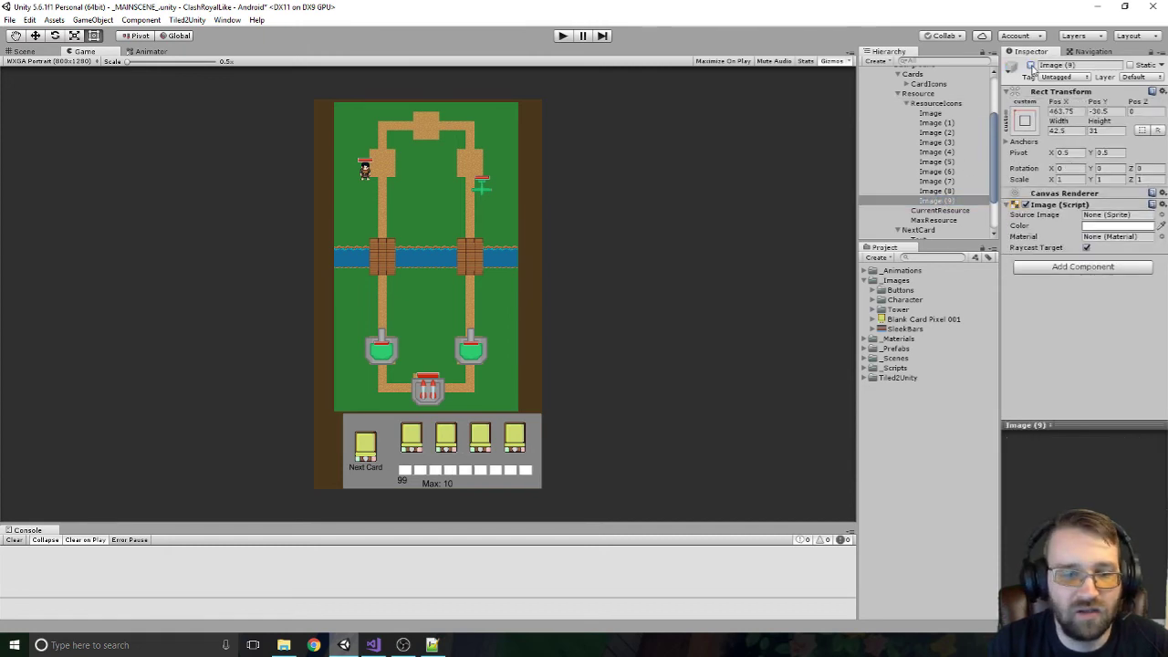
click(1031, 66)
click(1031, 66)
click(1031, 66)
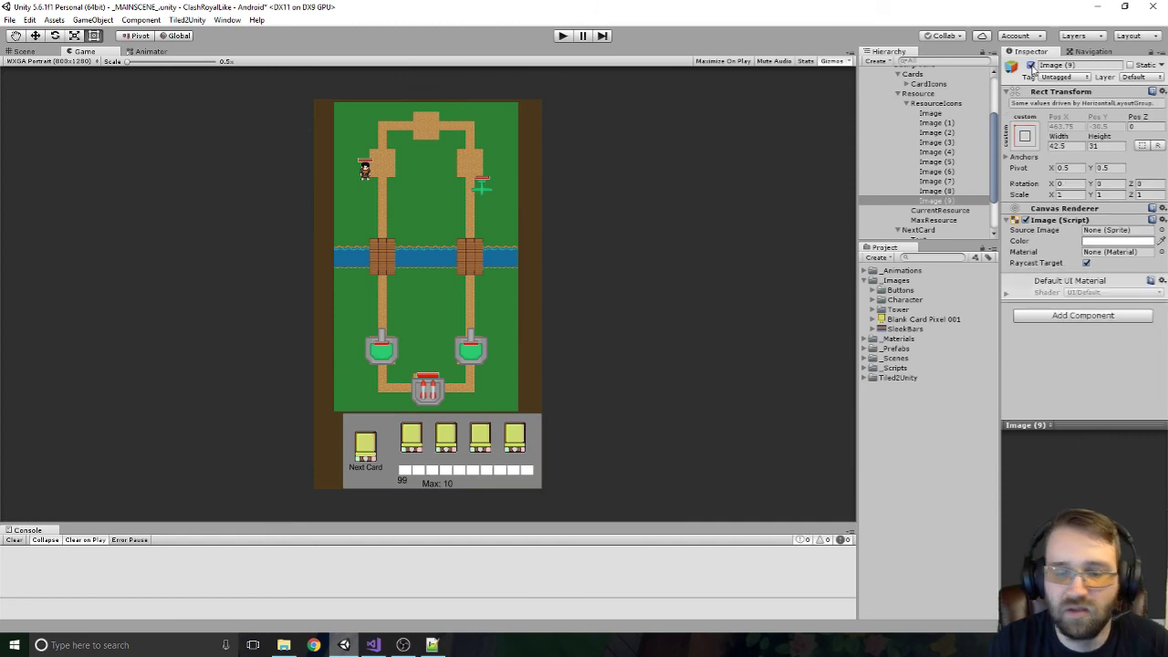
Turn Control Child Size back on for width and height in the ResourceIcons layout group
click(935, 104)
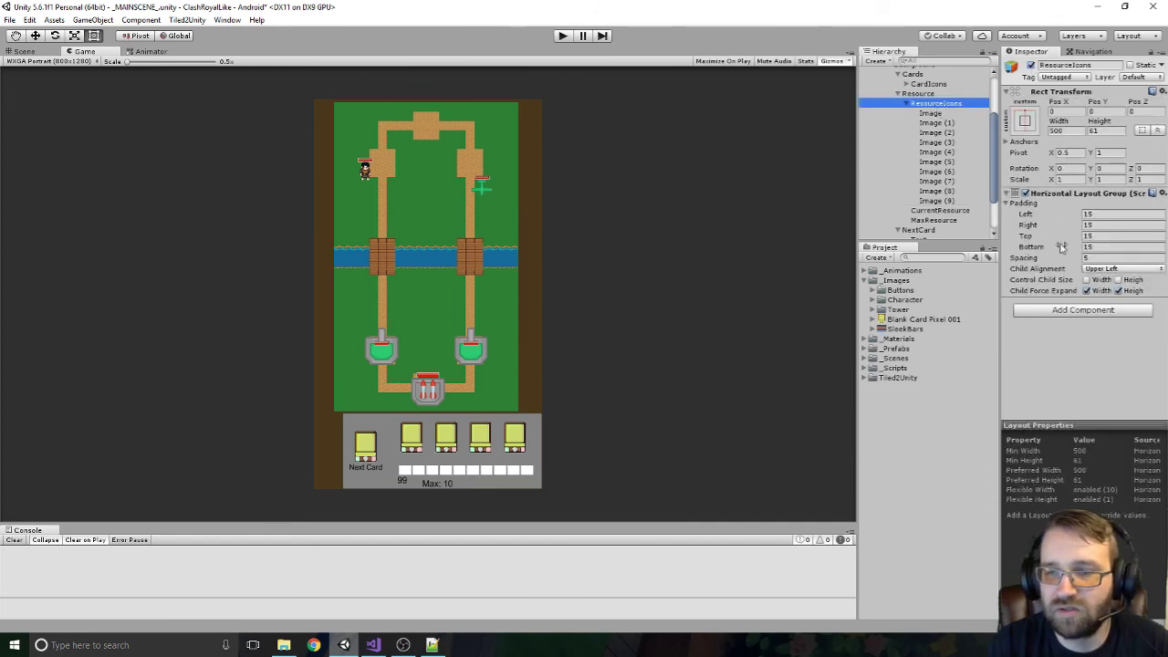
click(1087, 279)
click(1118, 279)
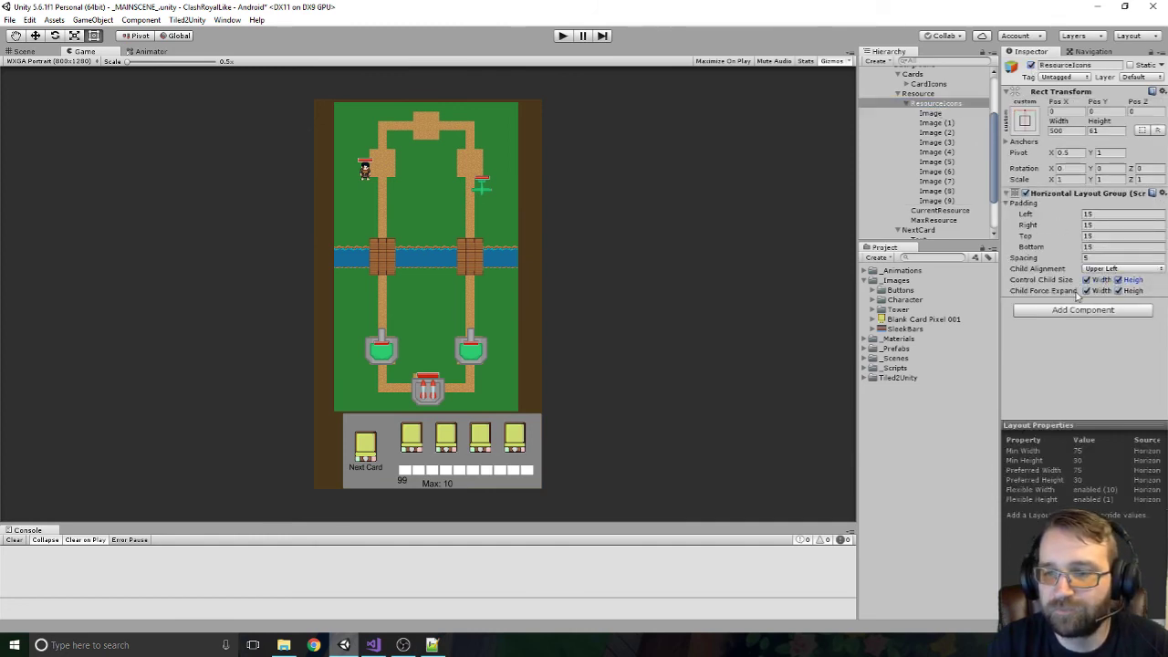
Try disabling Child Force Expand for width and height on ResourceIcons, then restore both options
click(1086, 290)
click(1118, 290)
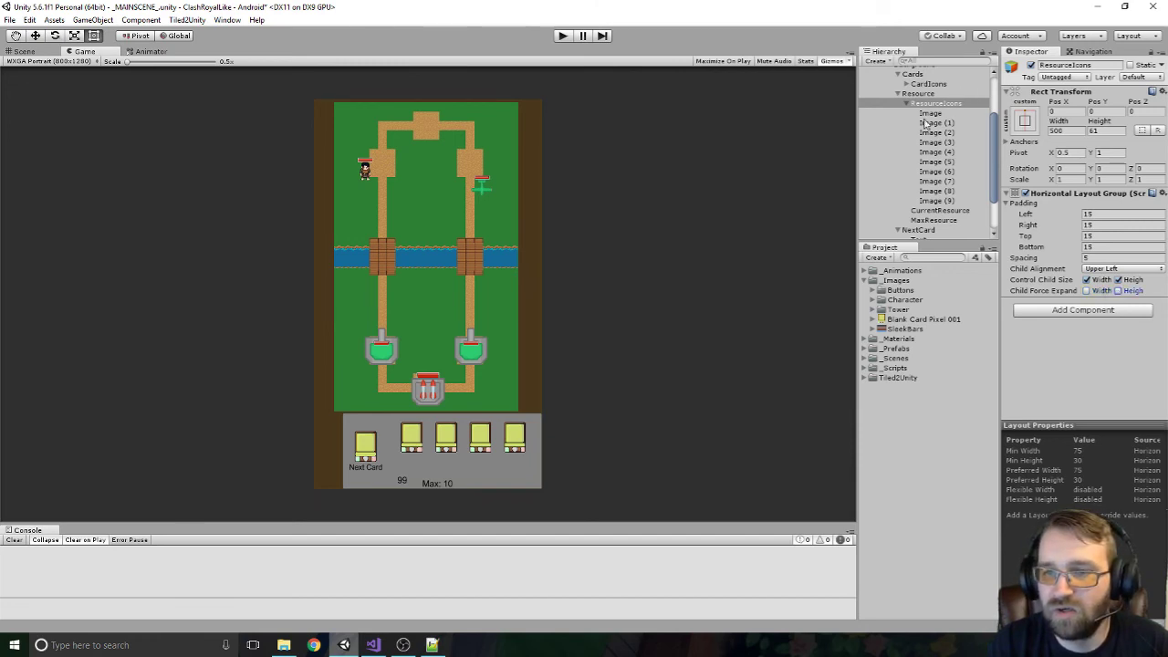
click(1087, 291)
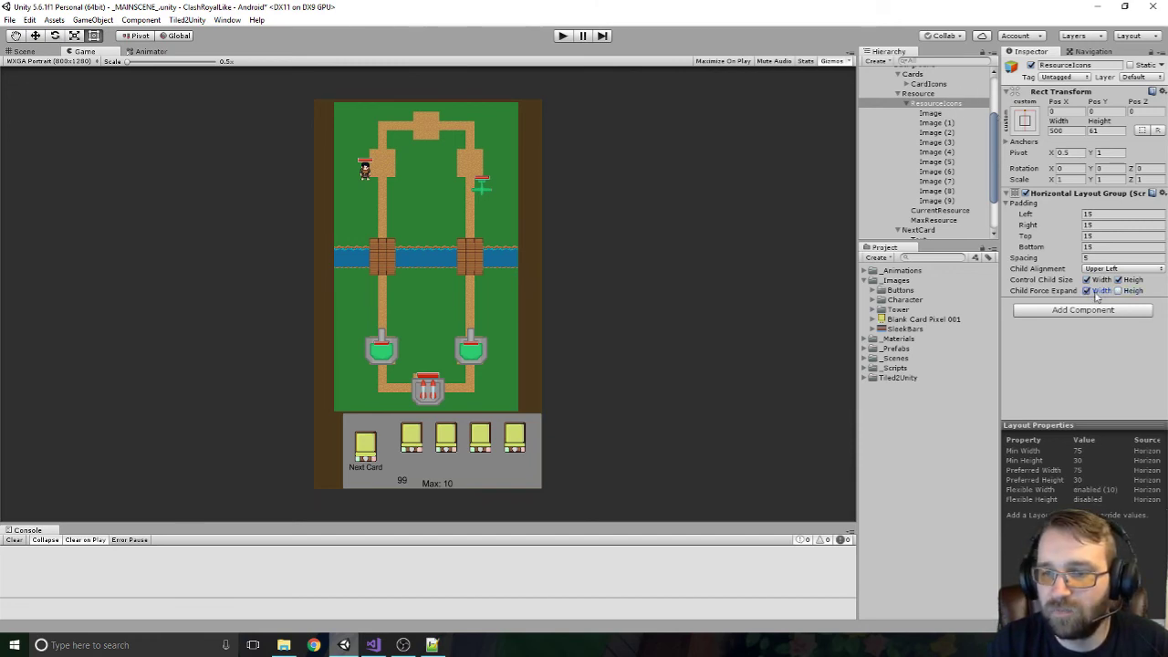
click(1119, 290)
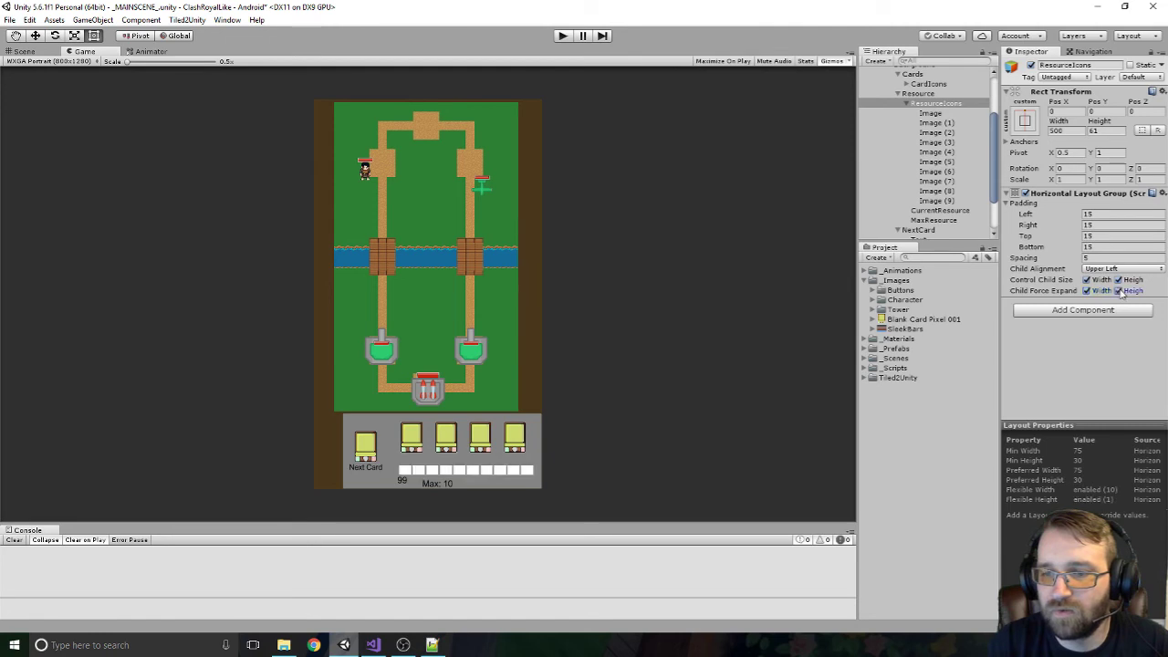
Turn off Child Force Expand and Control Child Size for both width and height on the ResourceIcons layout group
click(932, 114)
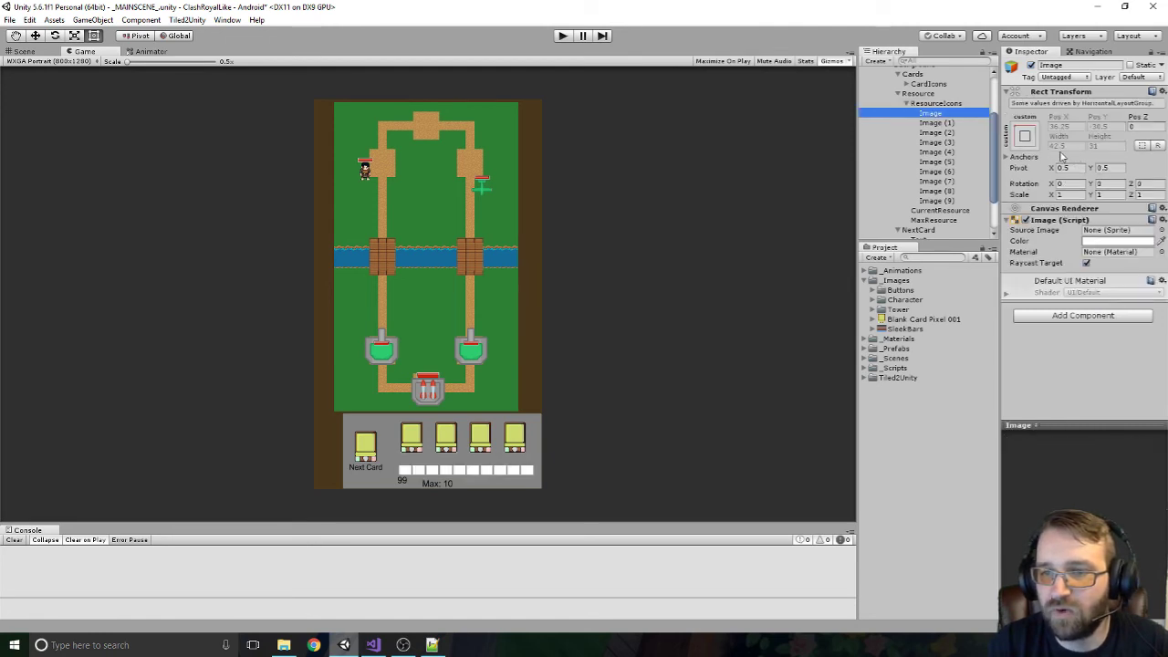
click(940, 106)
click(1086, 290)
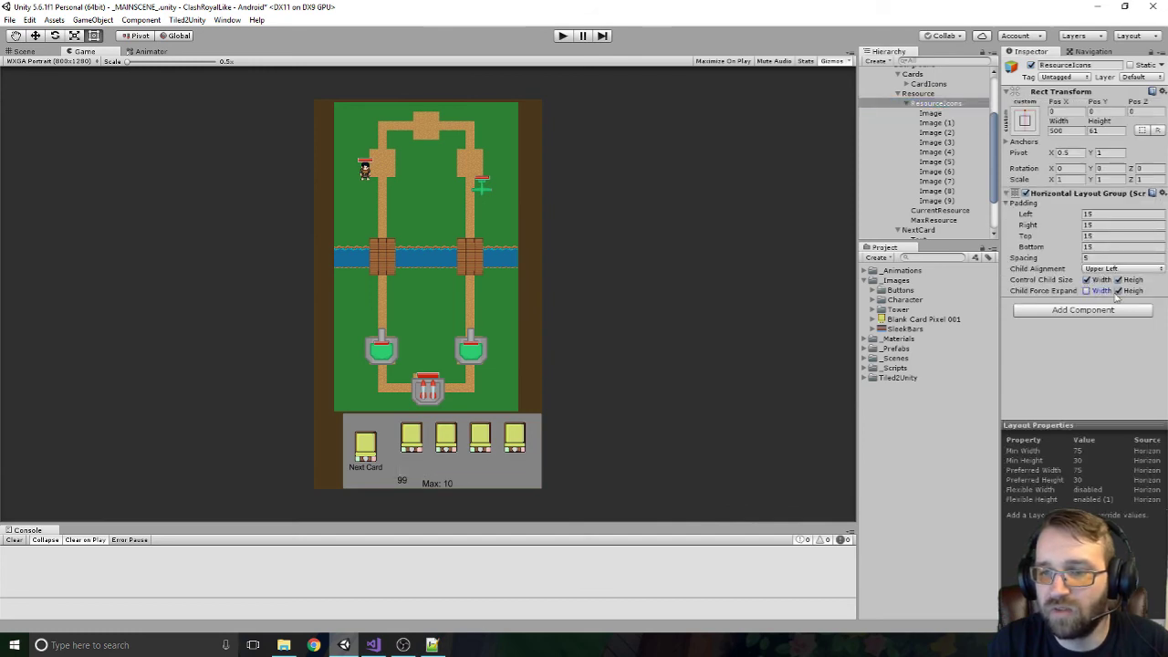
click(931, 113)
shift+click(936, 199)
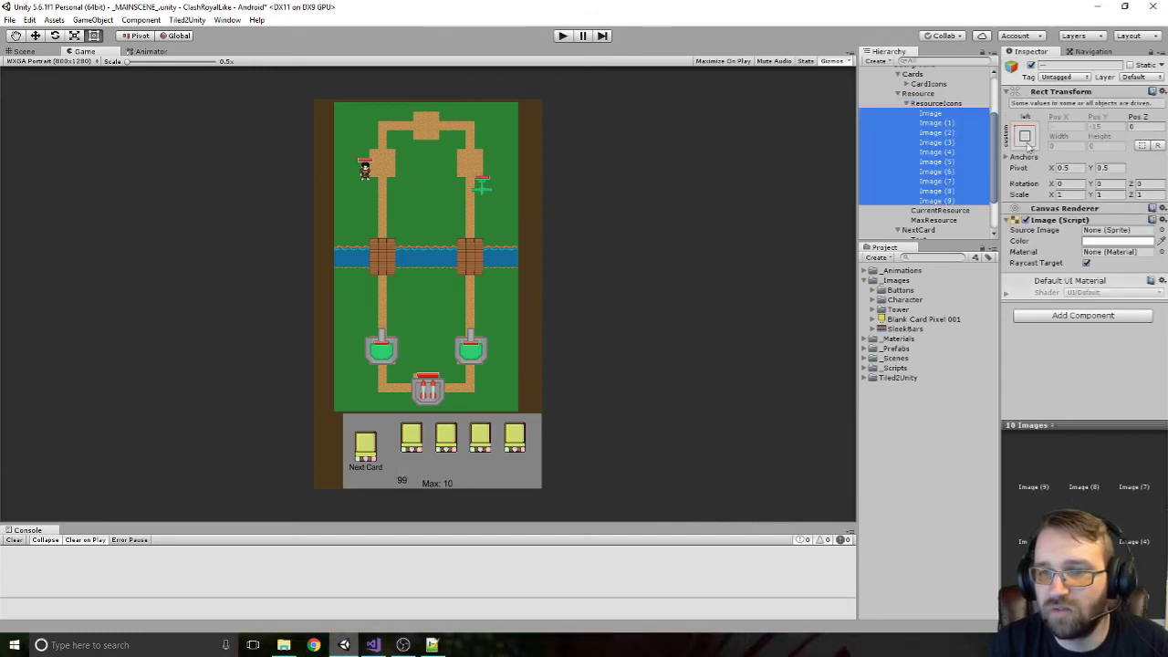
click(935, 103)
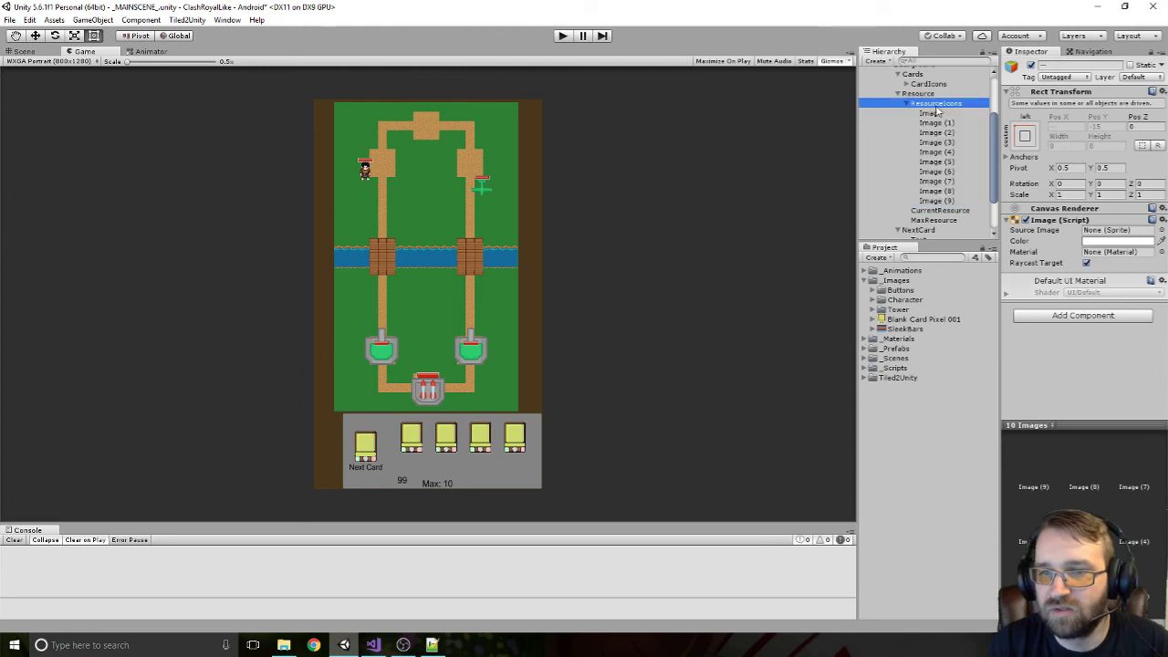
click(1086, 281)
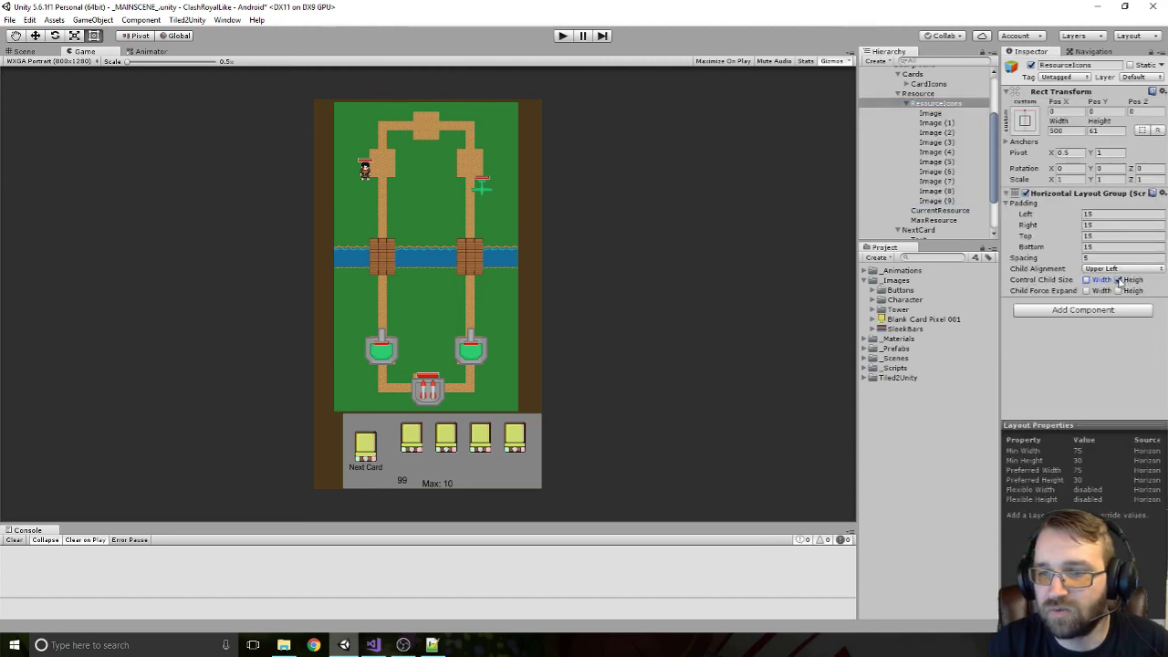
click(1120, 280)
Set the width and height of all ten resource images, Image through Image (9), to 31
click(930, 113)
shift+click(935, 200)
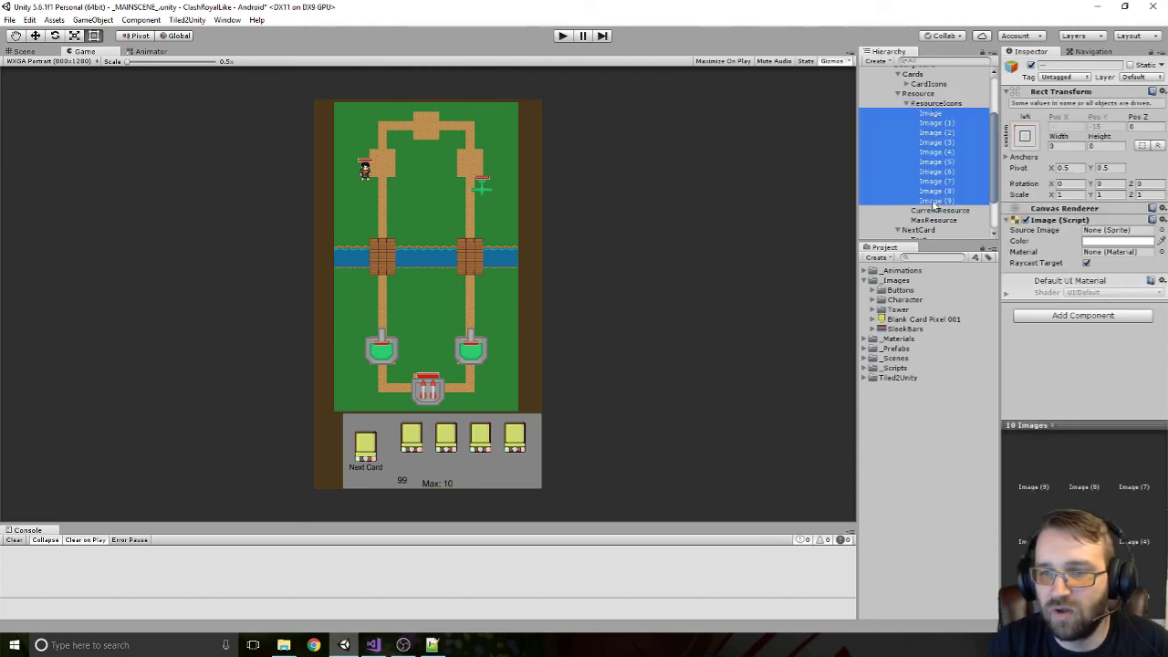
click(1067, 146)
text(31)
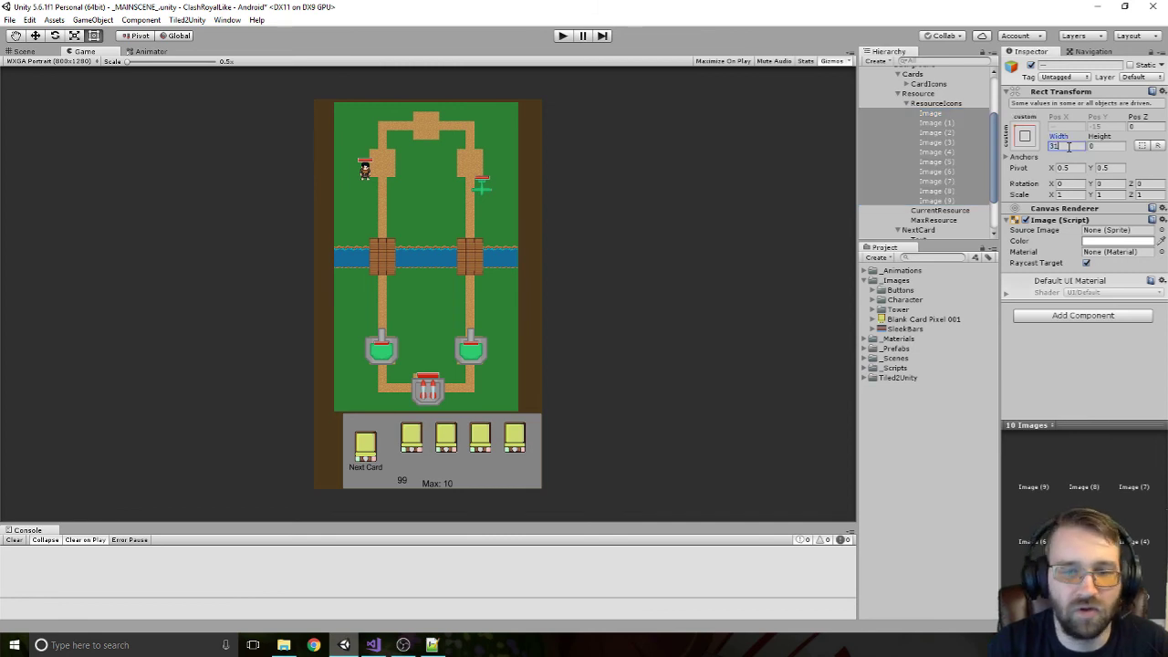
key(Tab)
text(31)
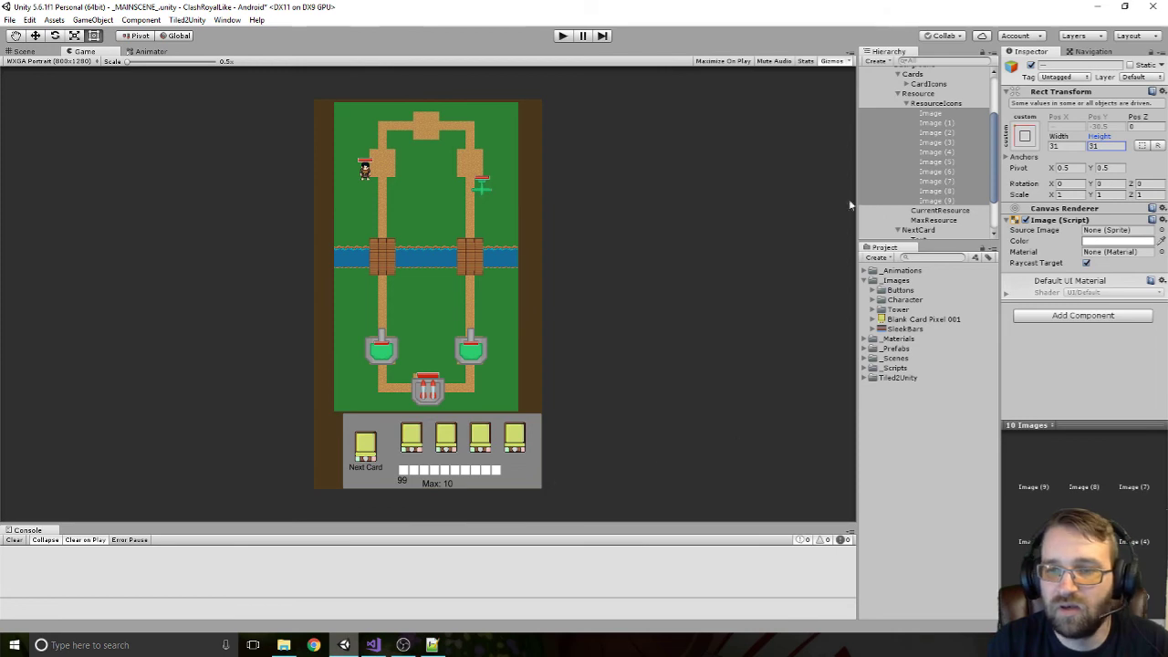
Toggle Image (9) and then Image (8) off and on to check the spacing of the fixed-size resource row
click(937, 201)
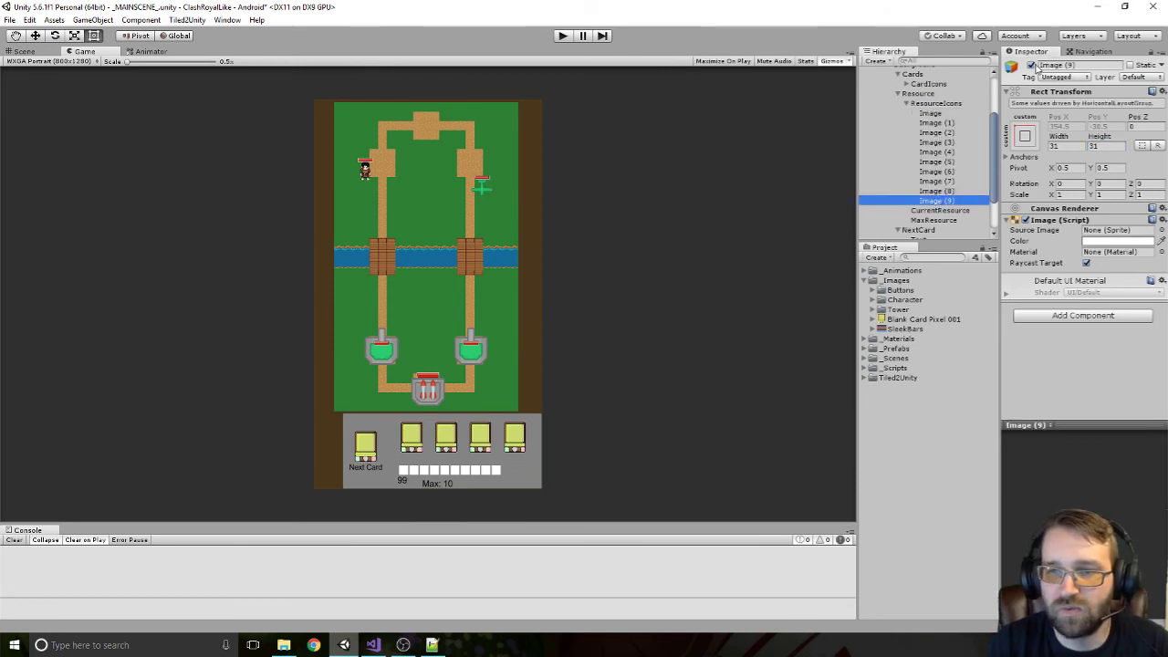
click(1032, 66)
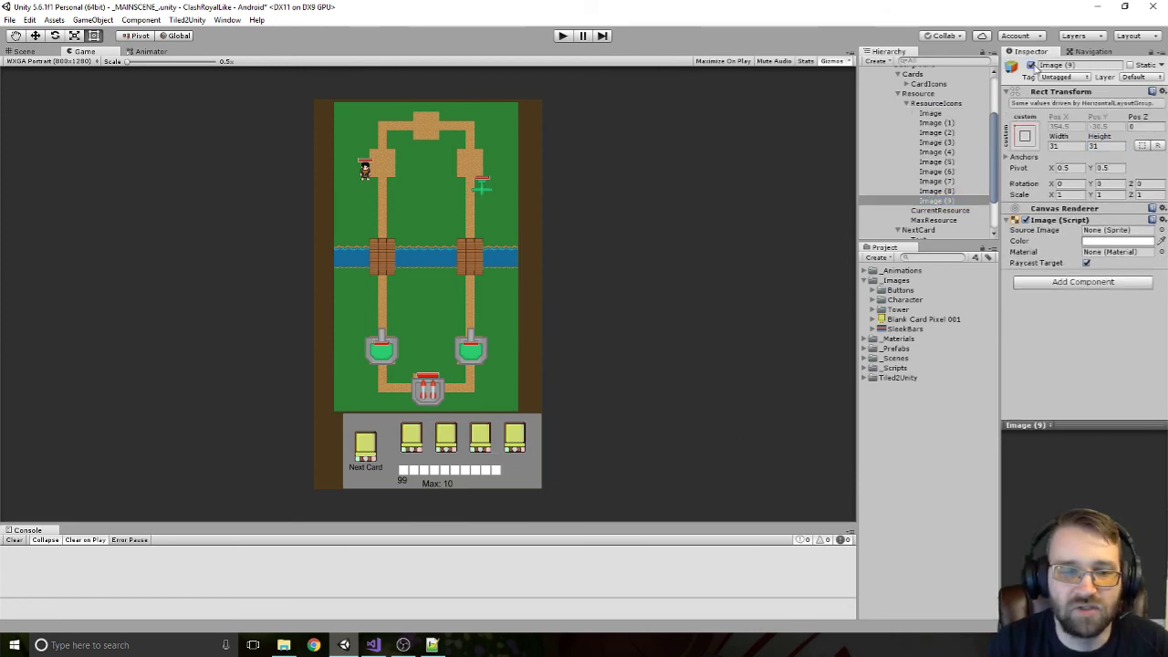
click(1032, 66)
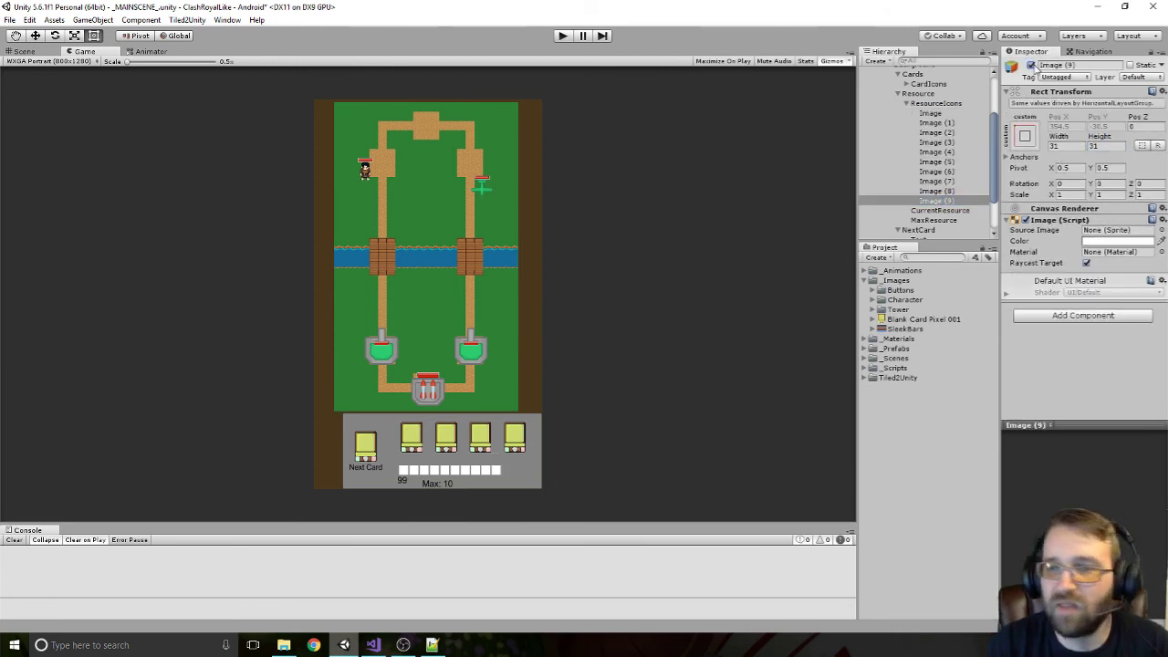
click(949, 192)
click(1032, 65)
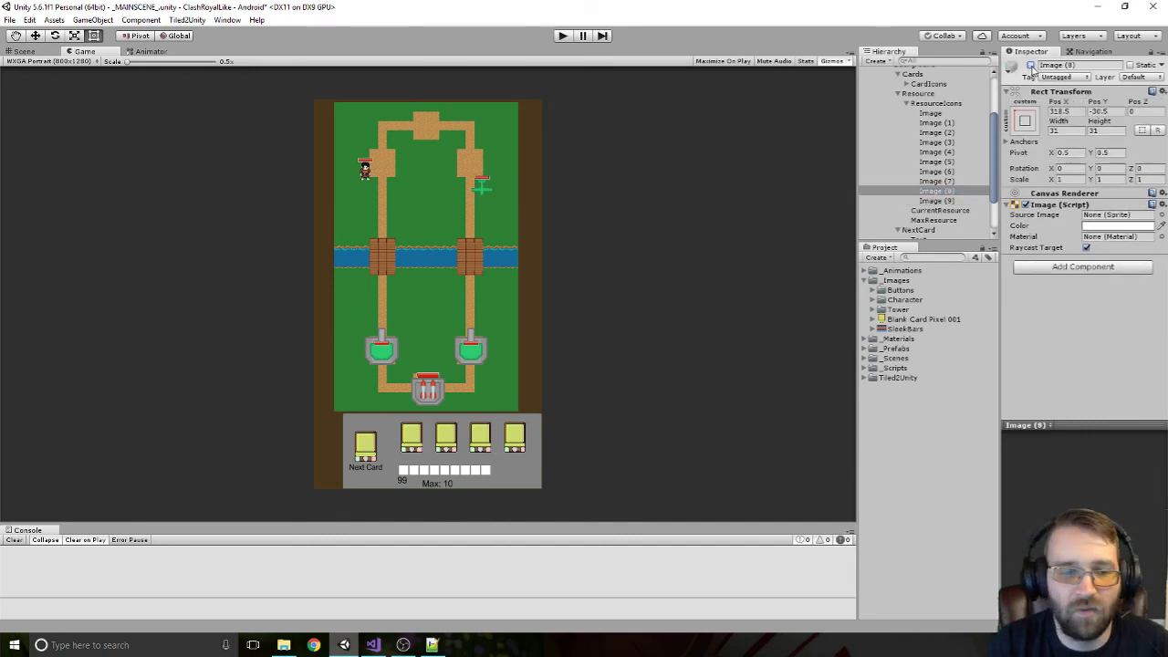
click(1032, 66)
click(1032, 66)
click(1032, 66)
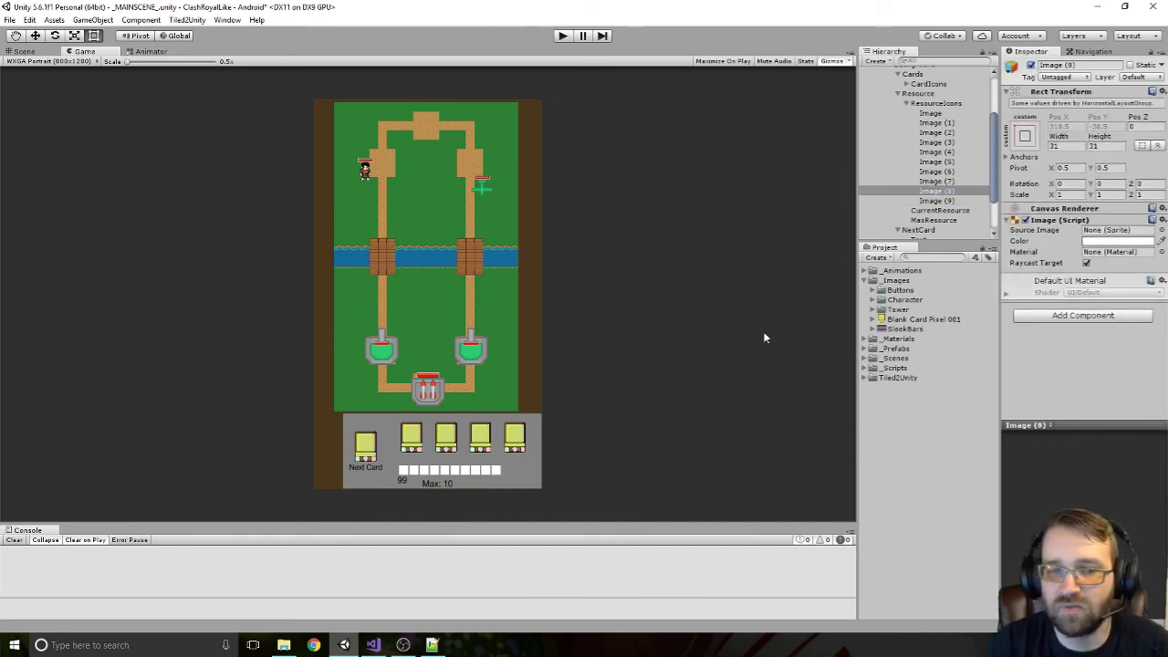
Collapse the Resource group and examine the CardIcons layout settings and the sizes of its first and last card images
click(911, 105)
click(906, 104)
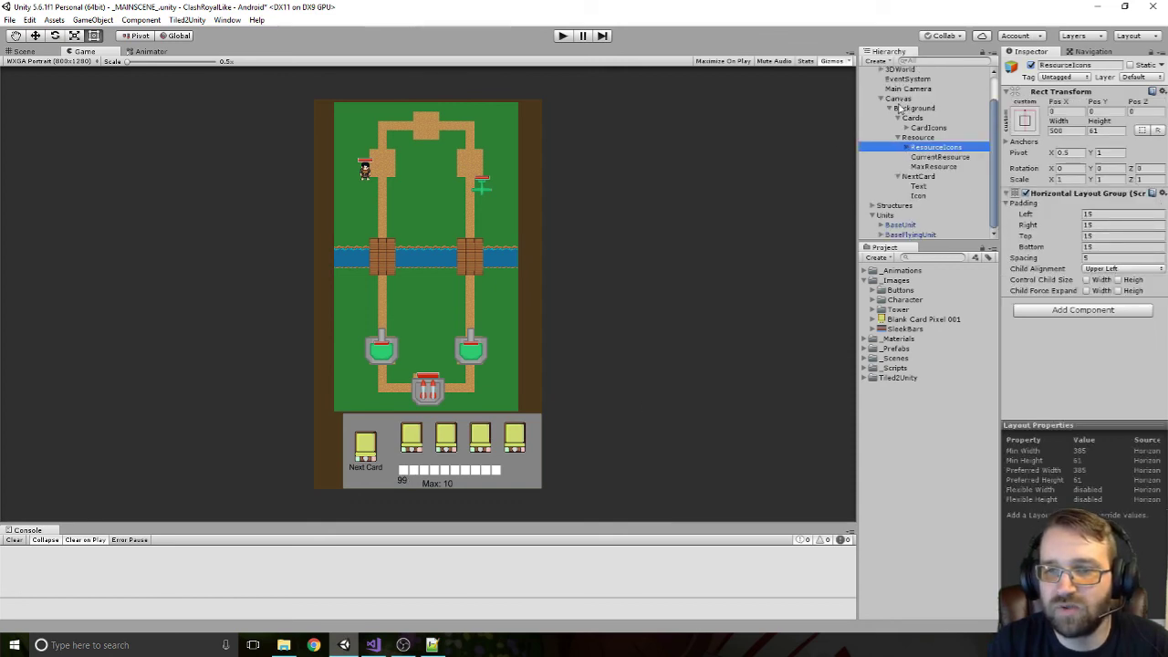
click(897, 139)
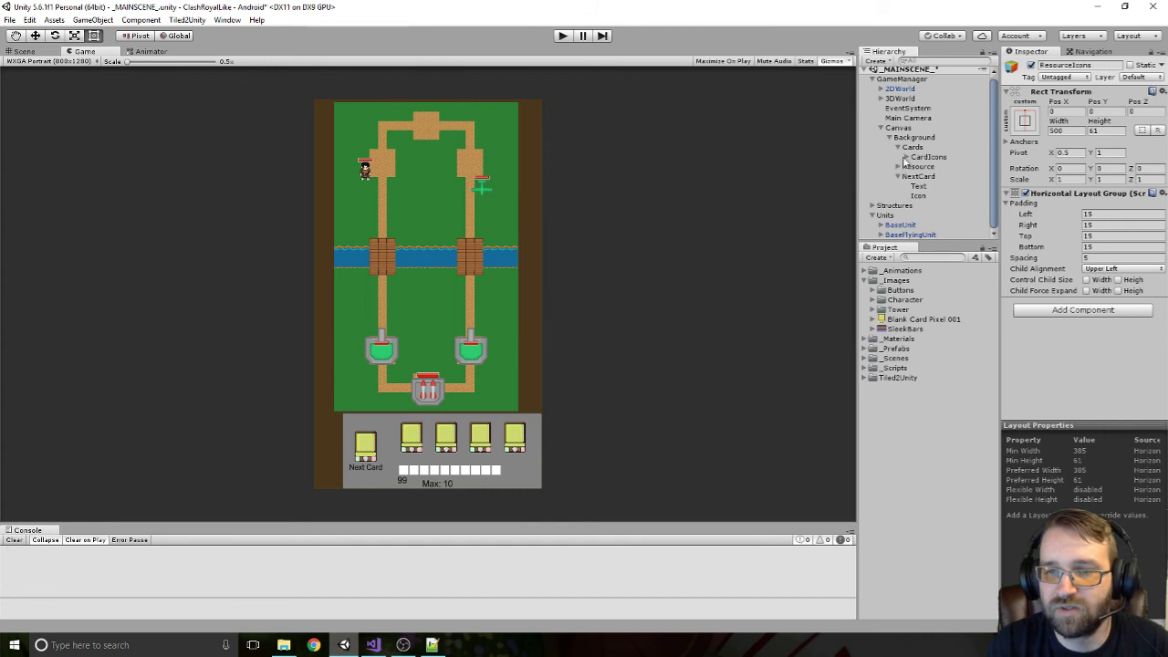
click(905, 158)
click(922, 159)
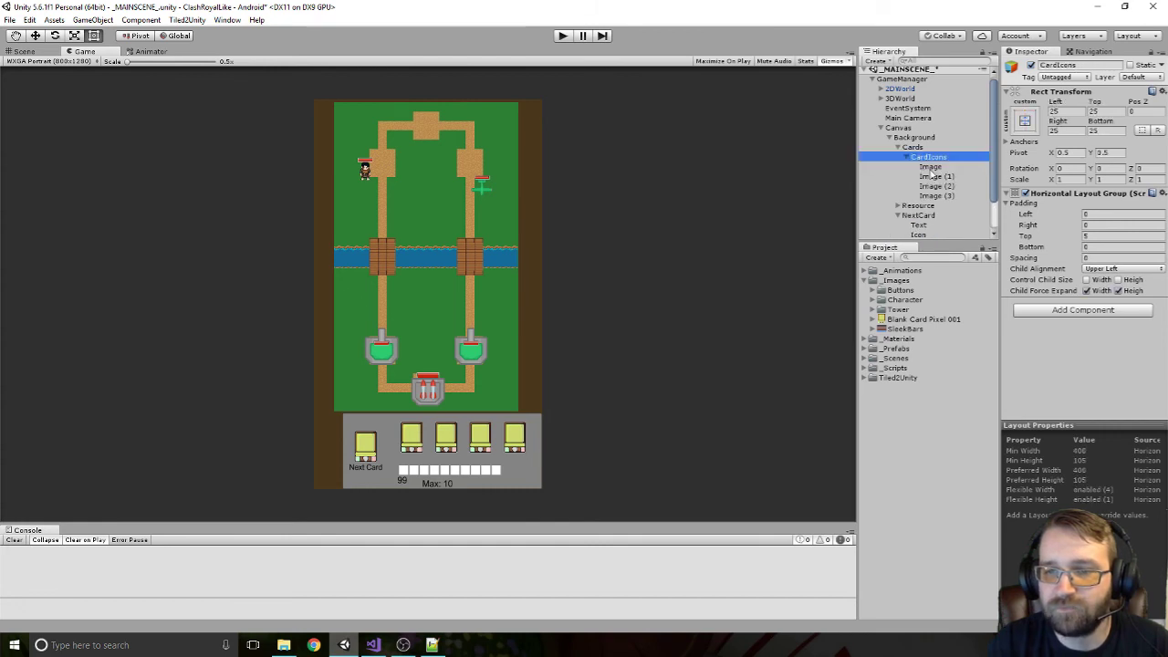
click(930, 168)
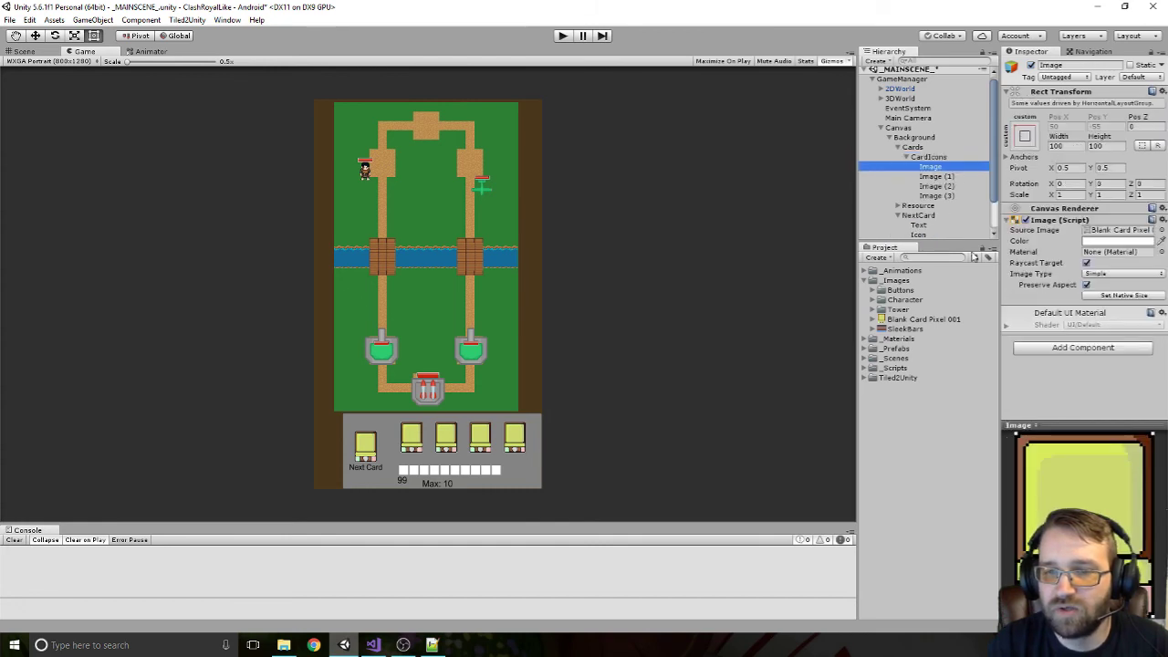
click(936, 158)
click(937, 195)
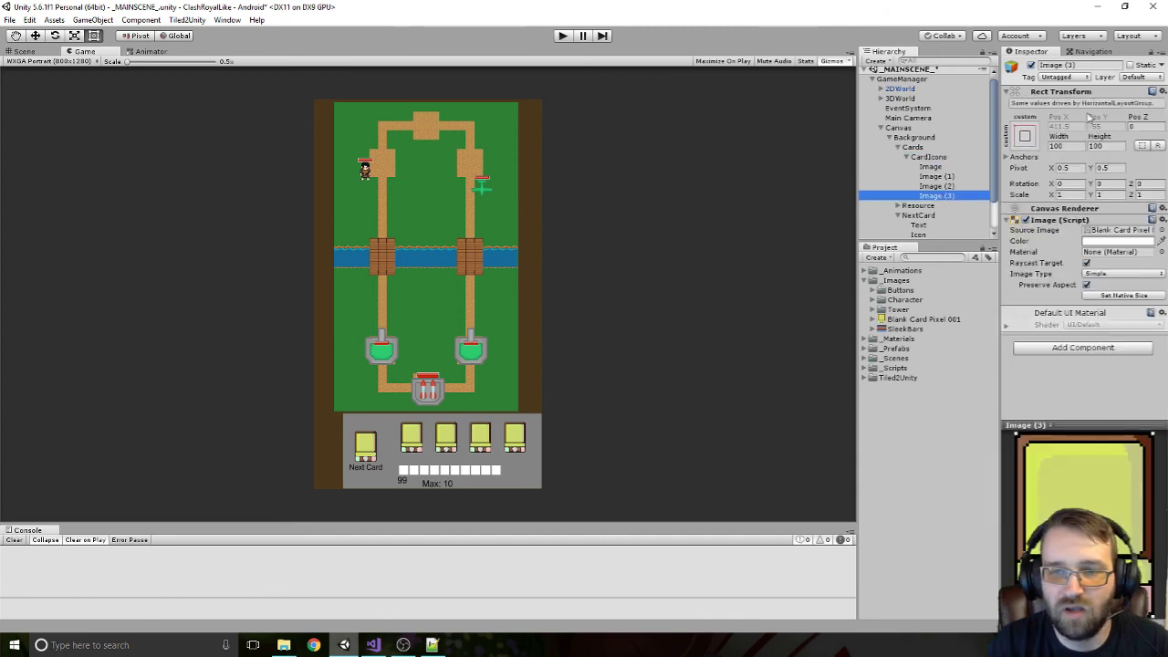
Toggle Image (3) off and on, and turn off Child Force Expand for width and height on the CardIcons layout group
click(1031, 66)
click(1031, 65)
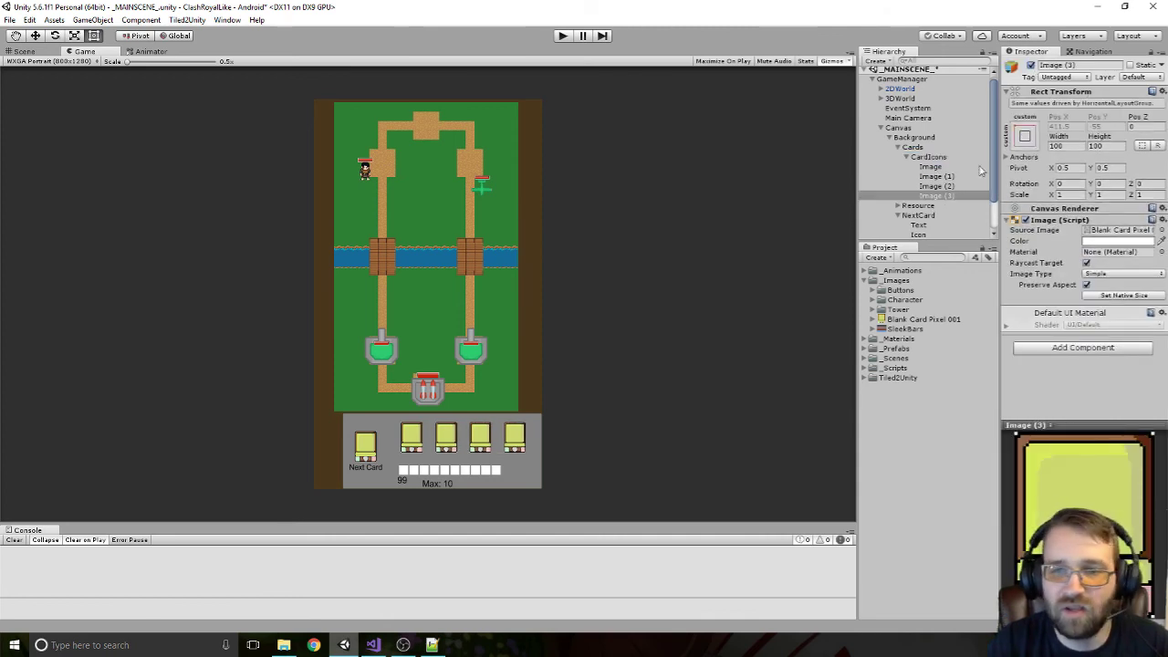
click(928, 157)
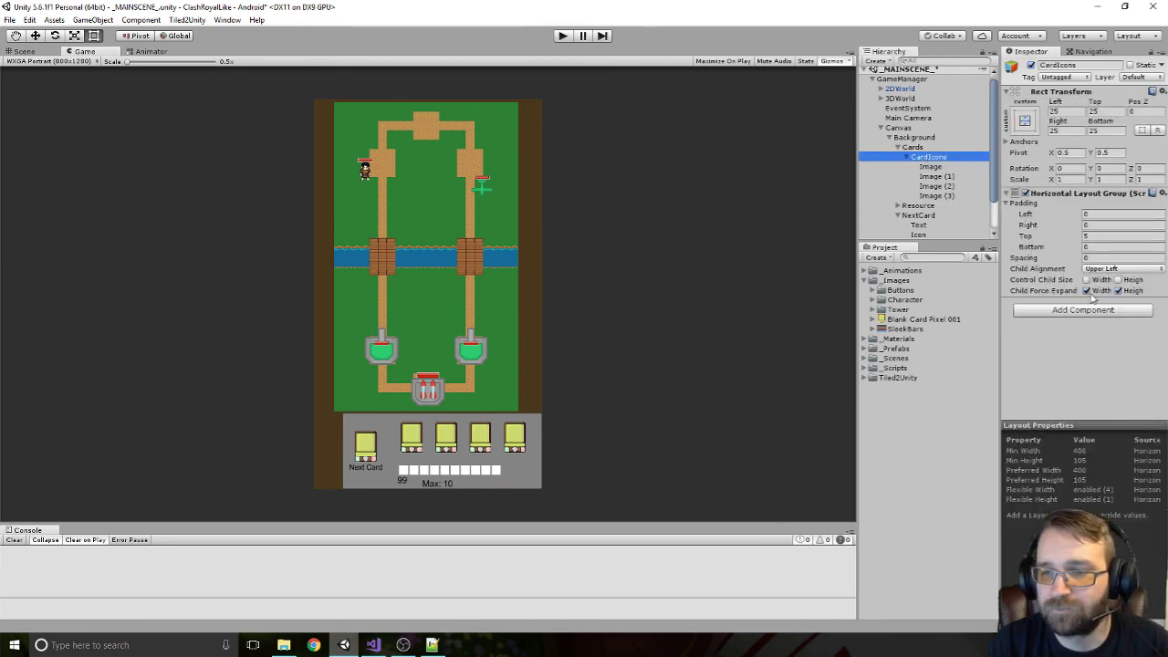
click(1087, 291)
click(1119, 290)
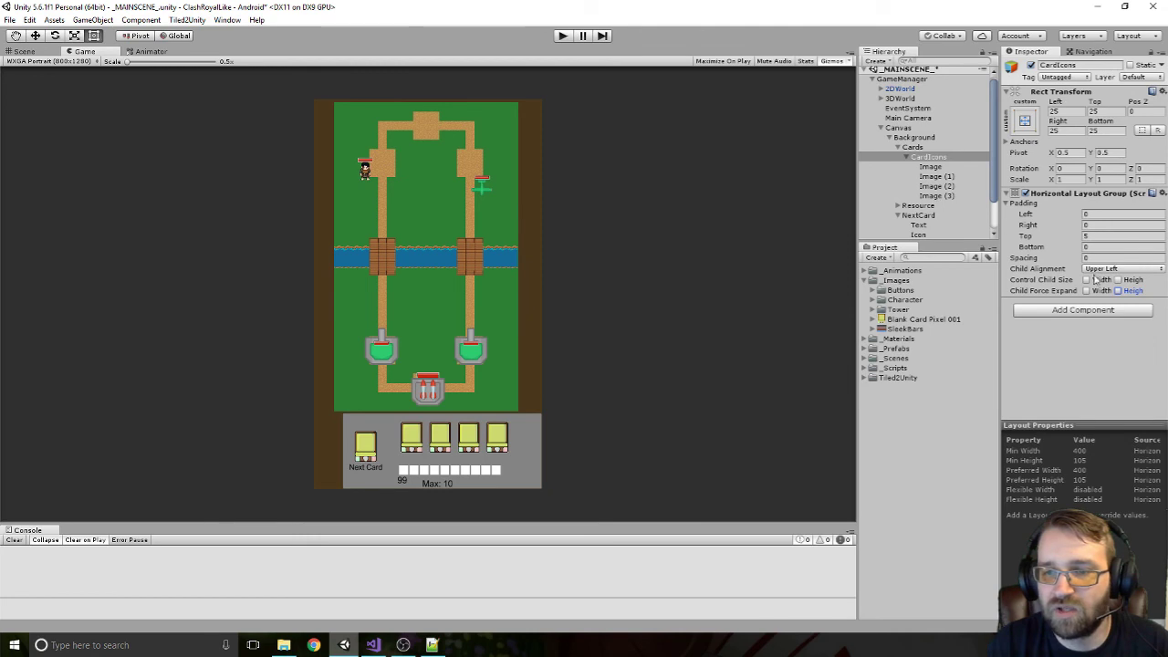
Check the card icon sizes and toggle Image (3) off and on repeatedly to examine how the card row reacts
click(931, 167)
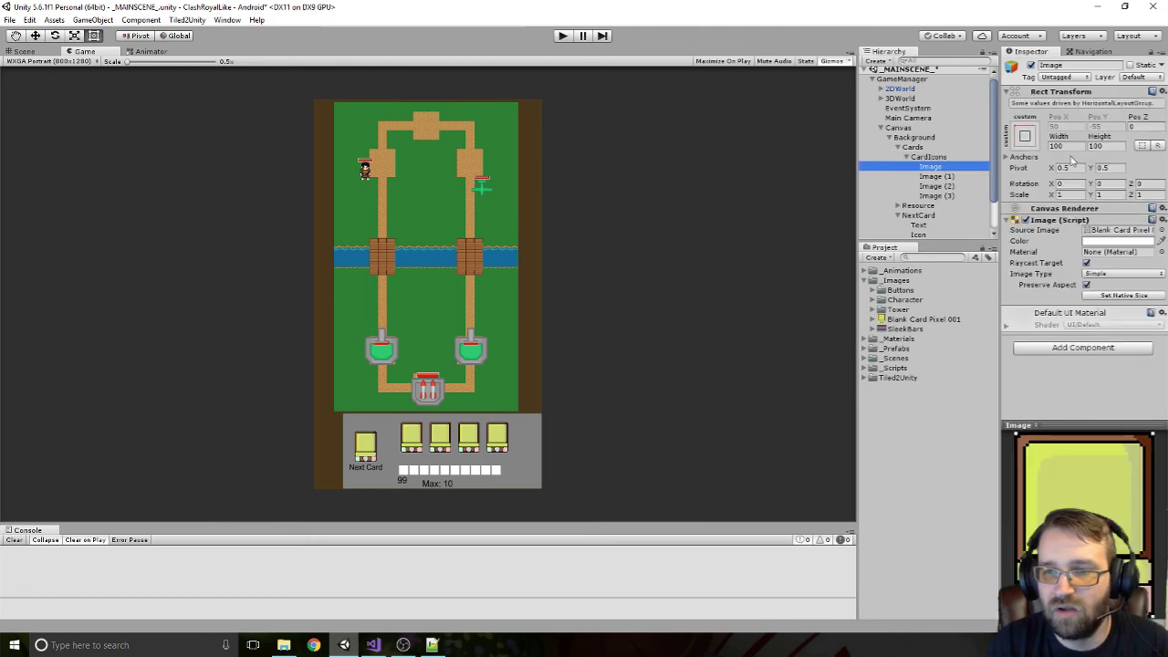
click(944, 158)
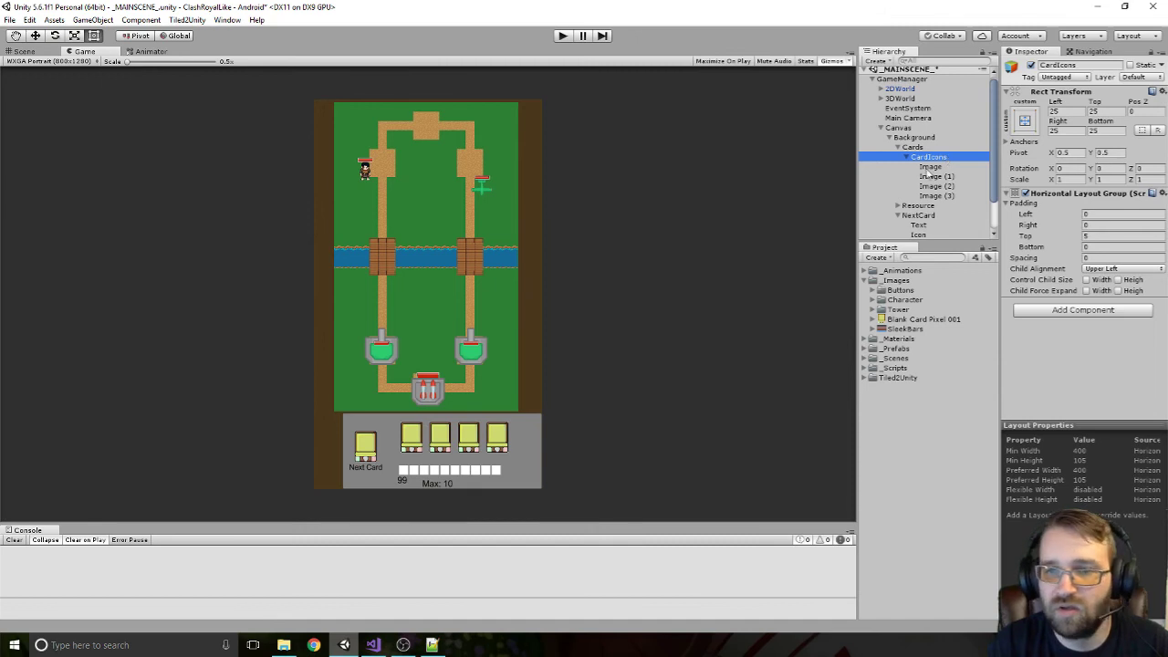
click(937, 195)
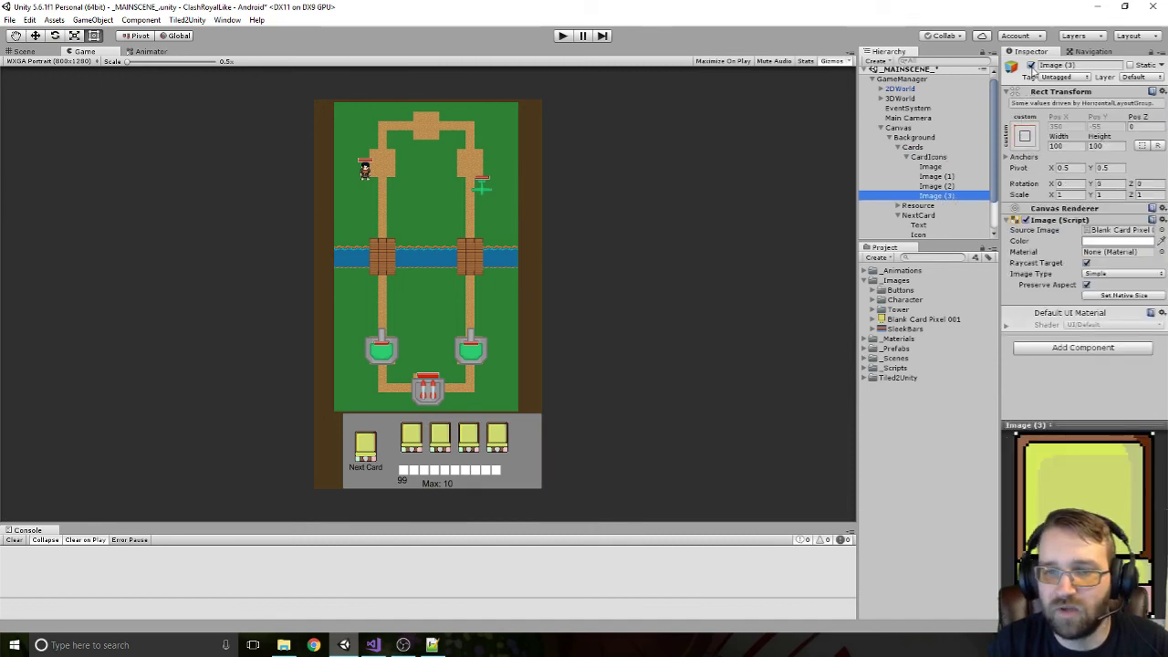
click(1030, 65)
click(1030, 65)
click(1030, 66)
click(1030, 66)
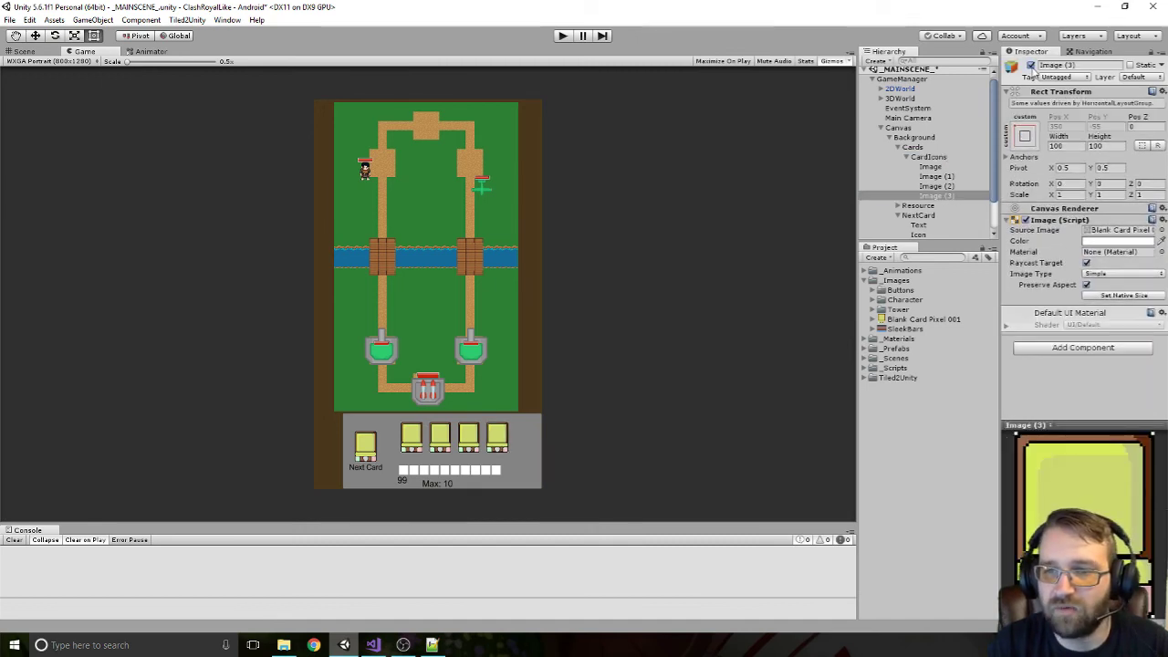
click(1030, 66)
click(1030, 66)
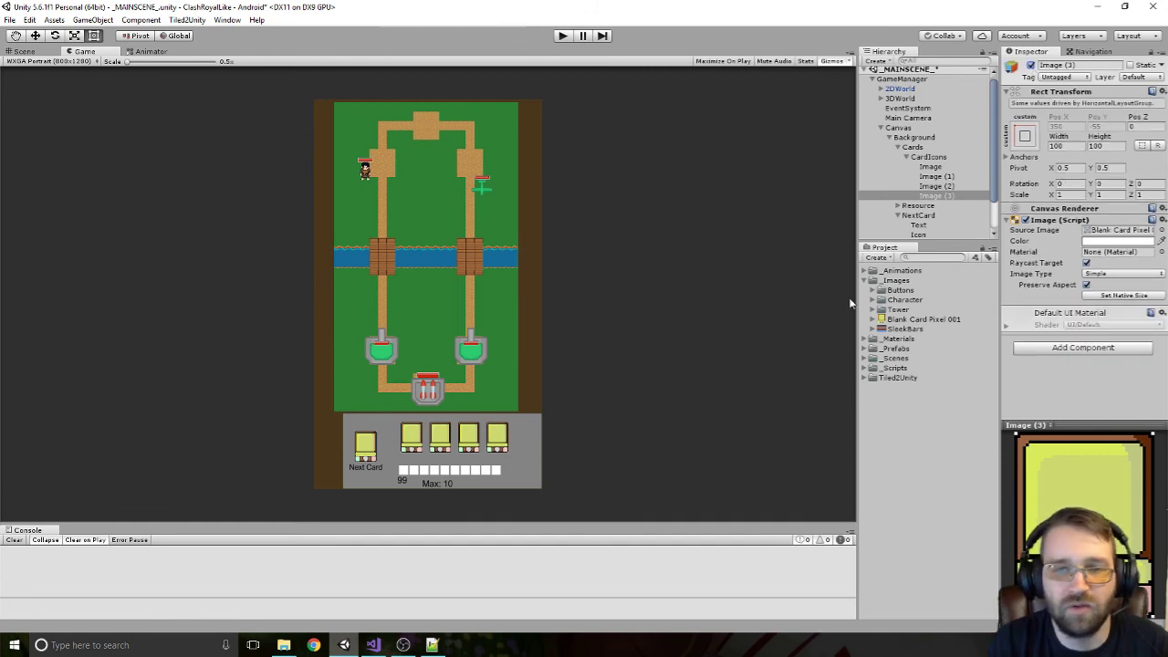
Collapse the CardIcons, Cards, NextCard and Background groups in the hierarchy
click(907, 157)
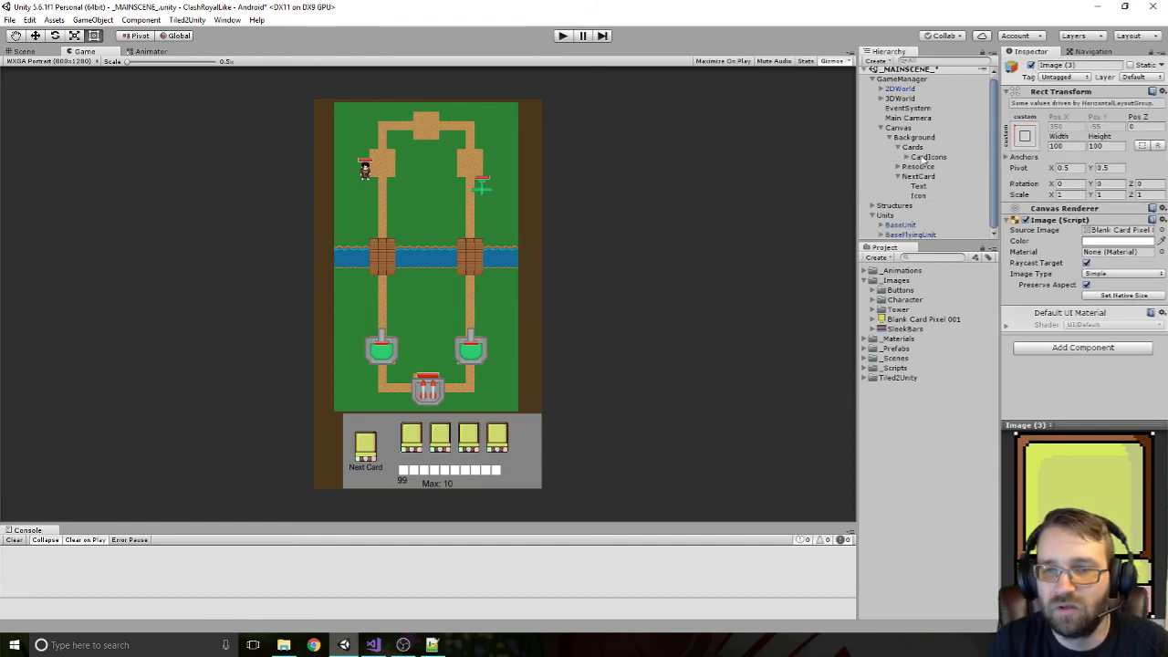
click(902, 137)
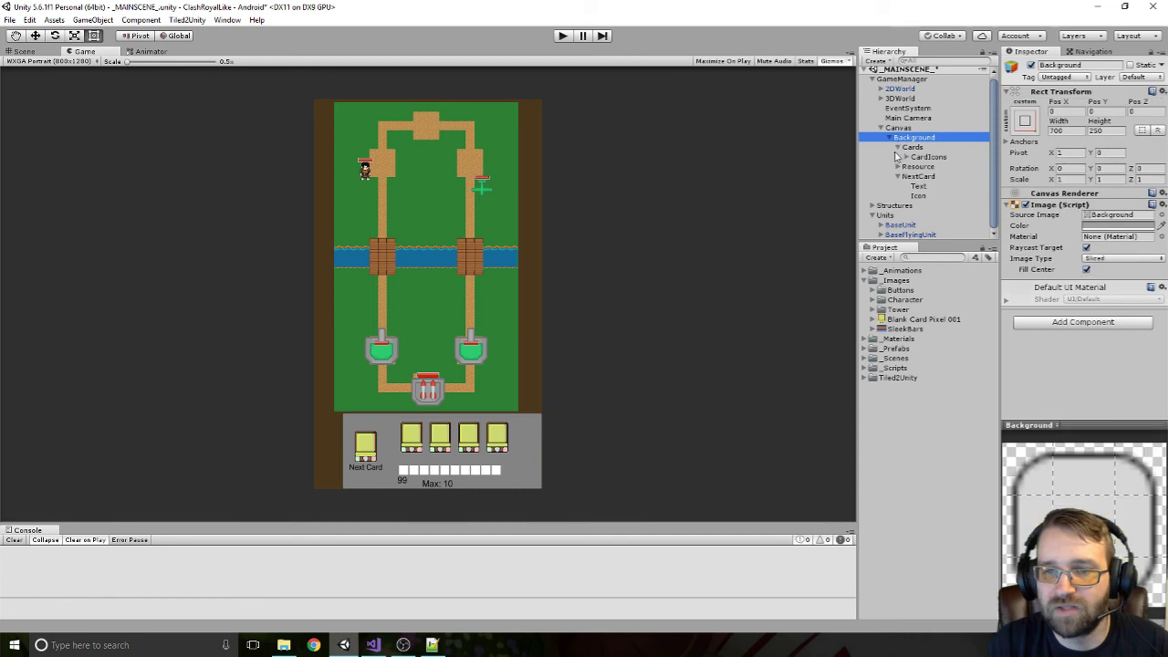
click(898, 147)
click(899, 169)
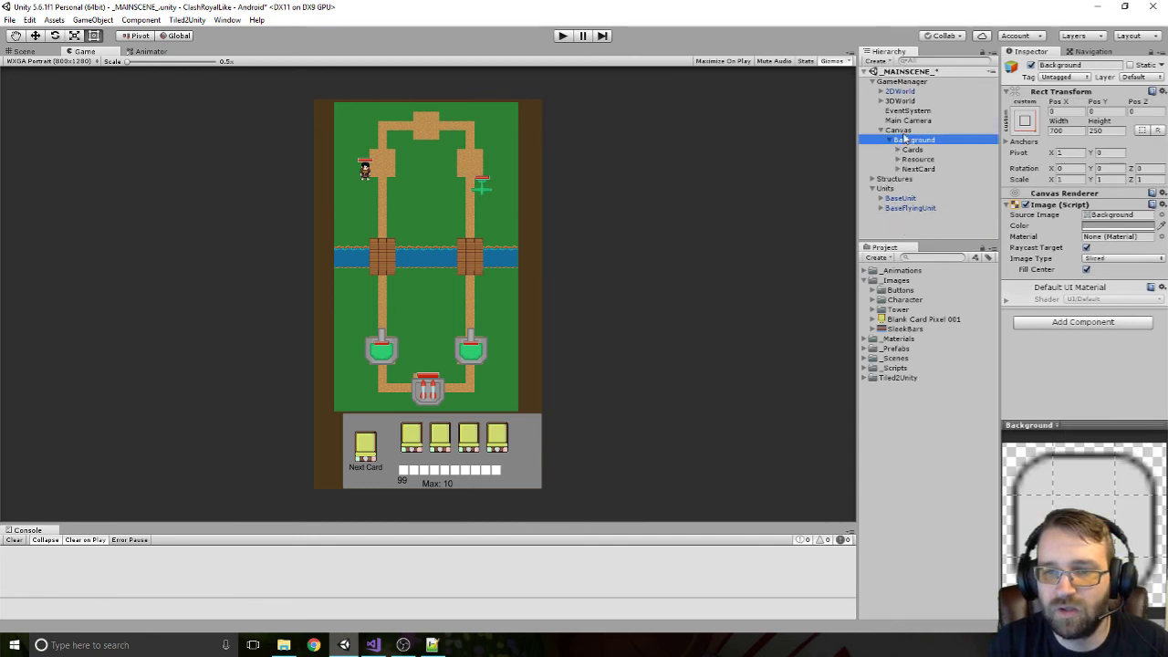
click(890, 142)
Create an empty child object under Canvas and name it Score
click(901, 133)
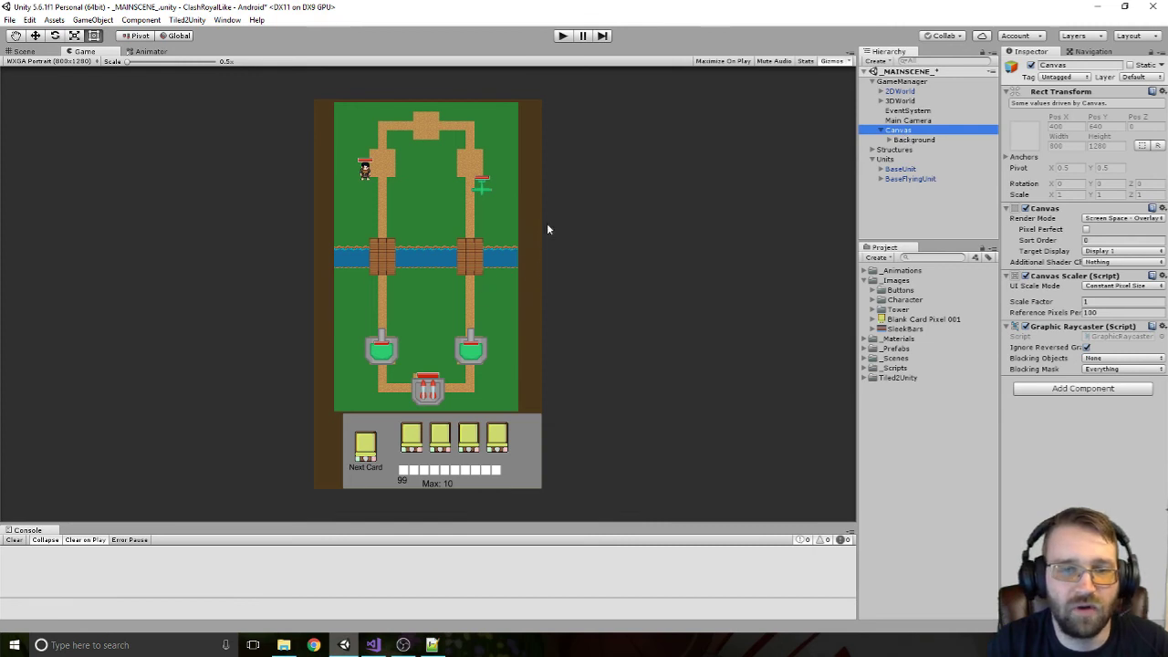
right_click(907, 131)
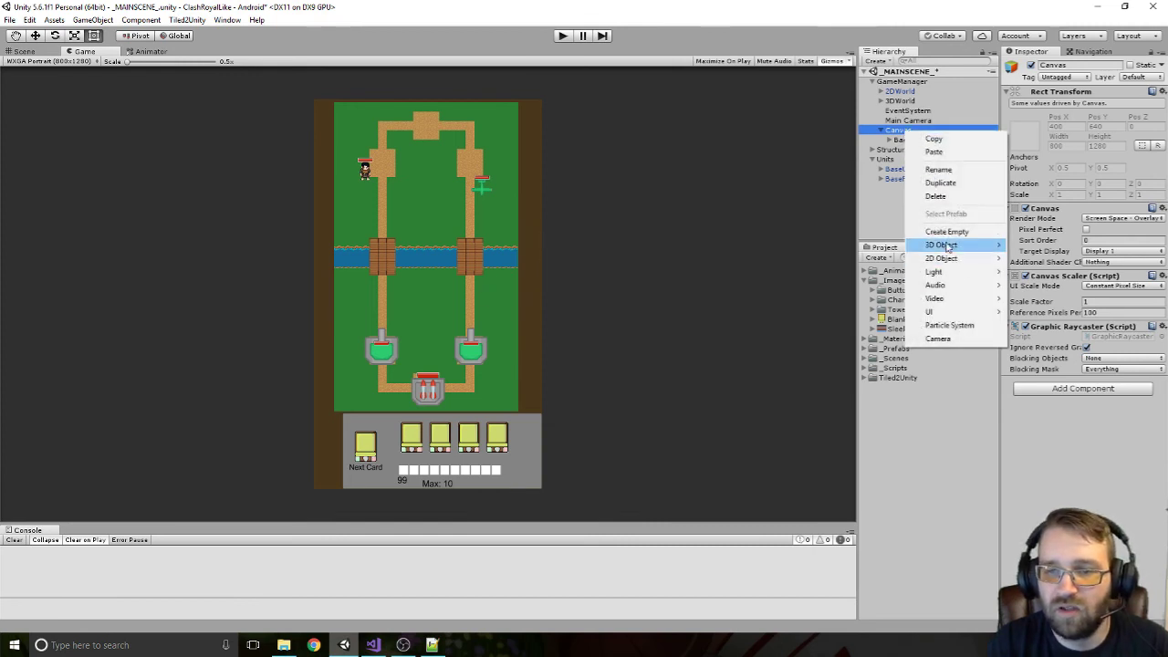
click(947, 232)
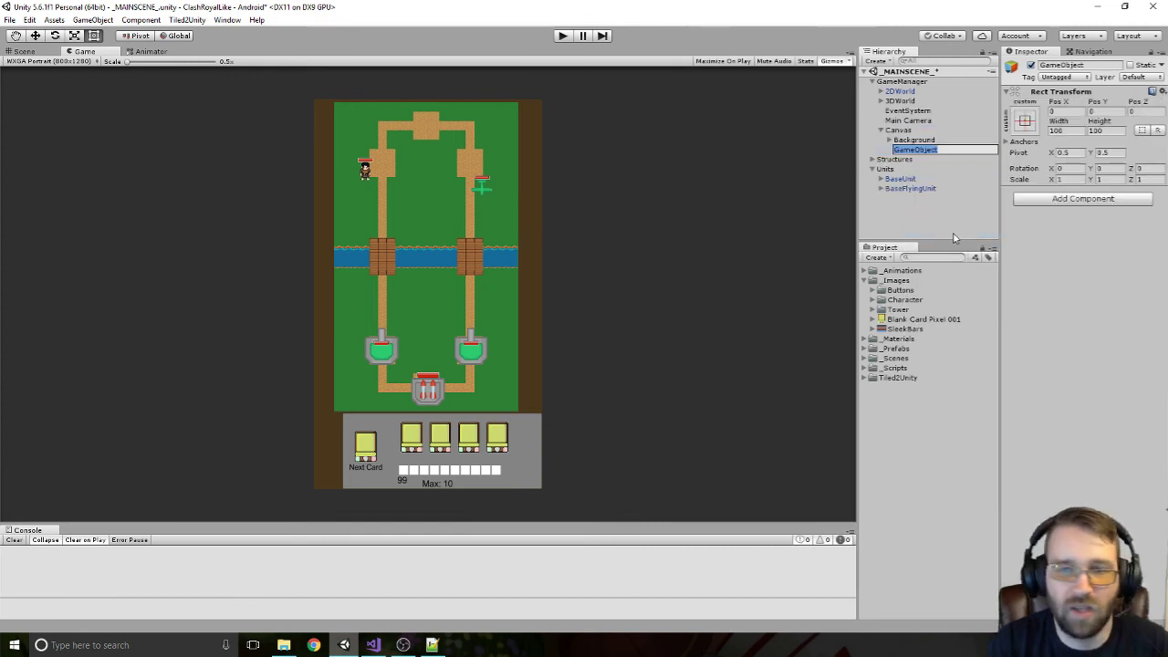
text(Score)
key(Return)
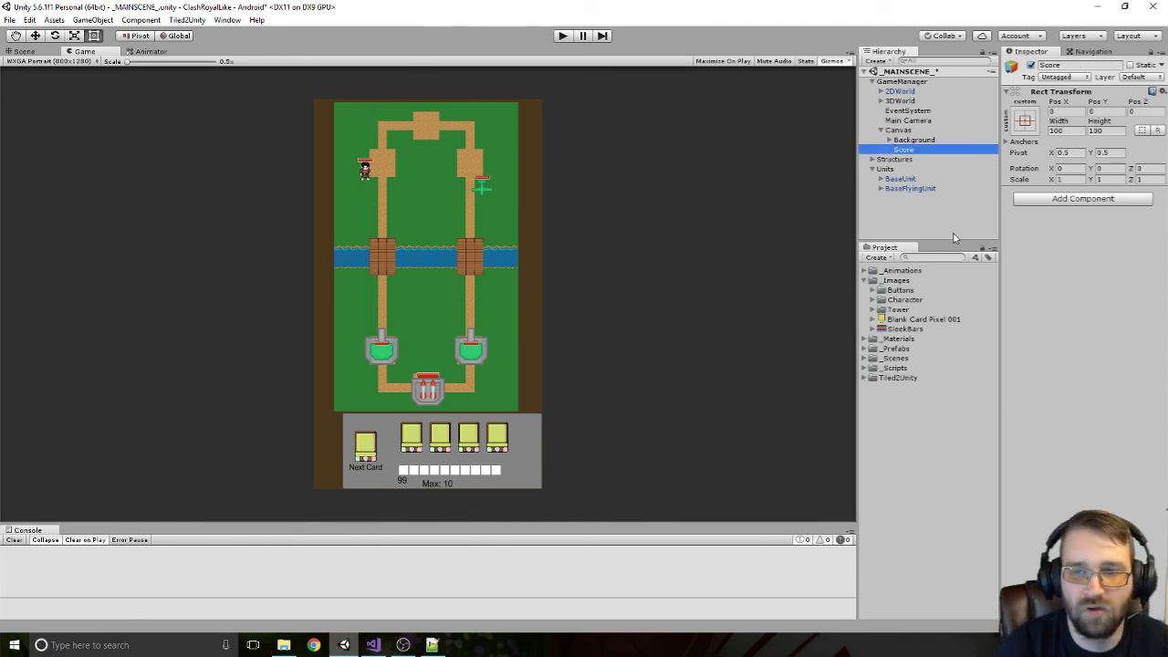
Add a UI Text object as a child of Score and frame it in the Scene view
right_click(903, 150)
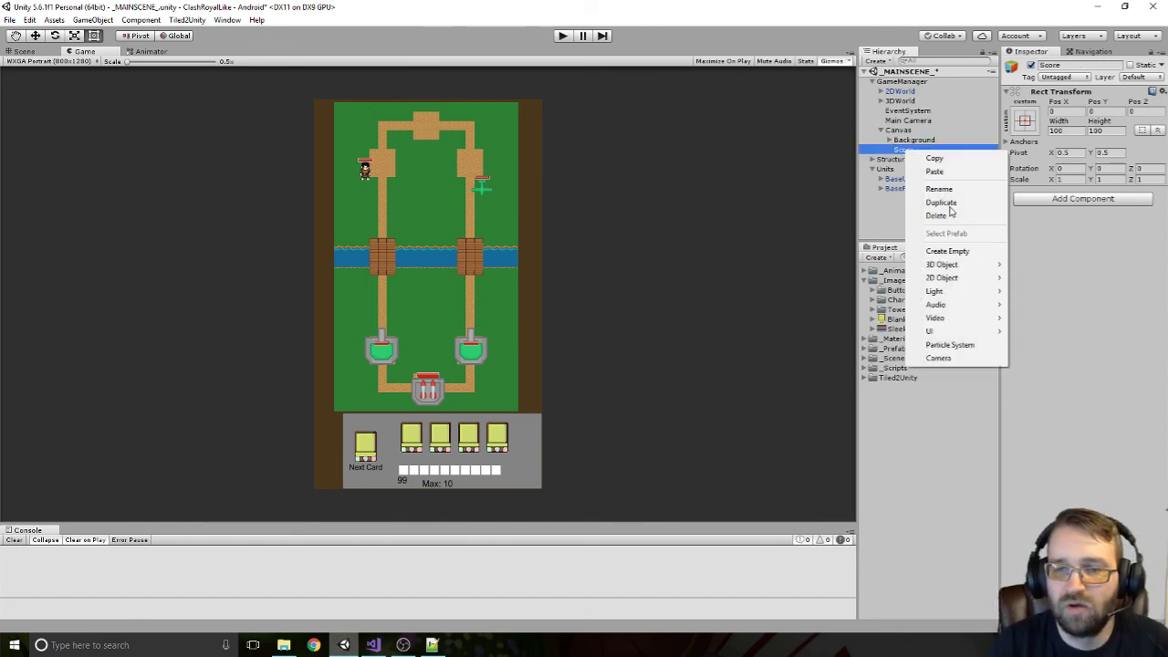
mouse_move(952, 334)
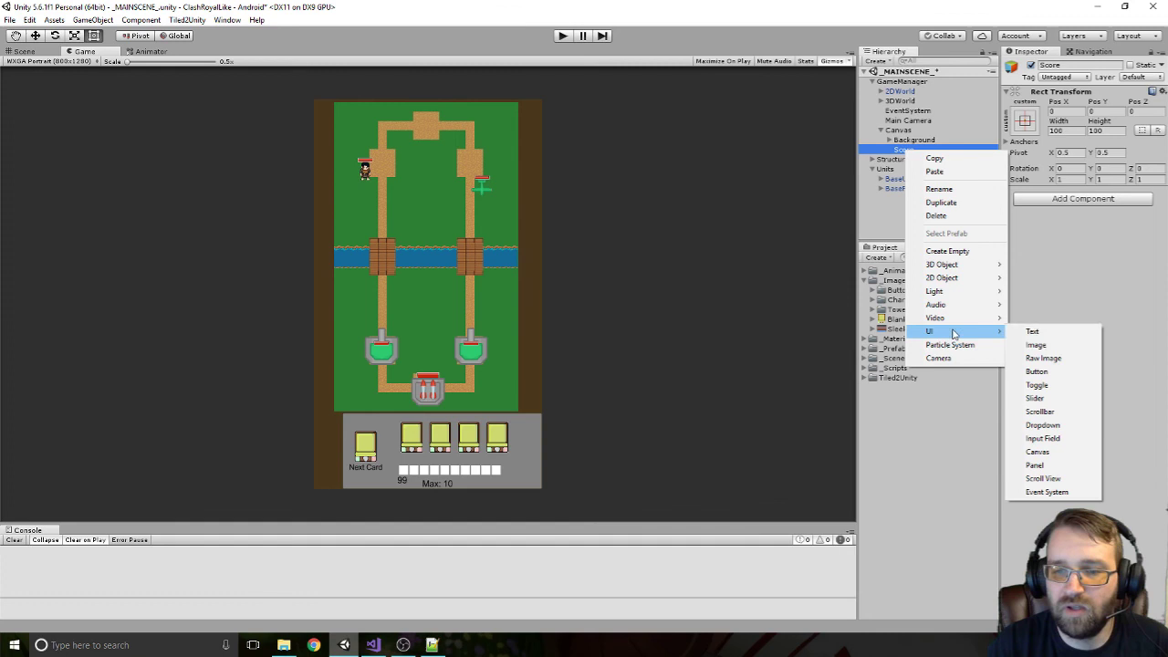
click(1032, 332)
click(24, 51)
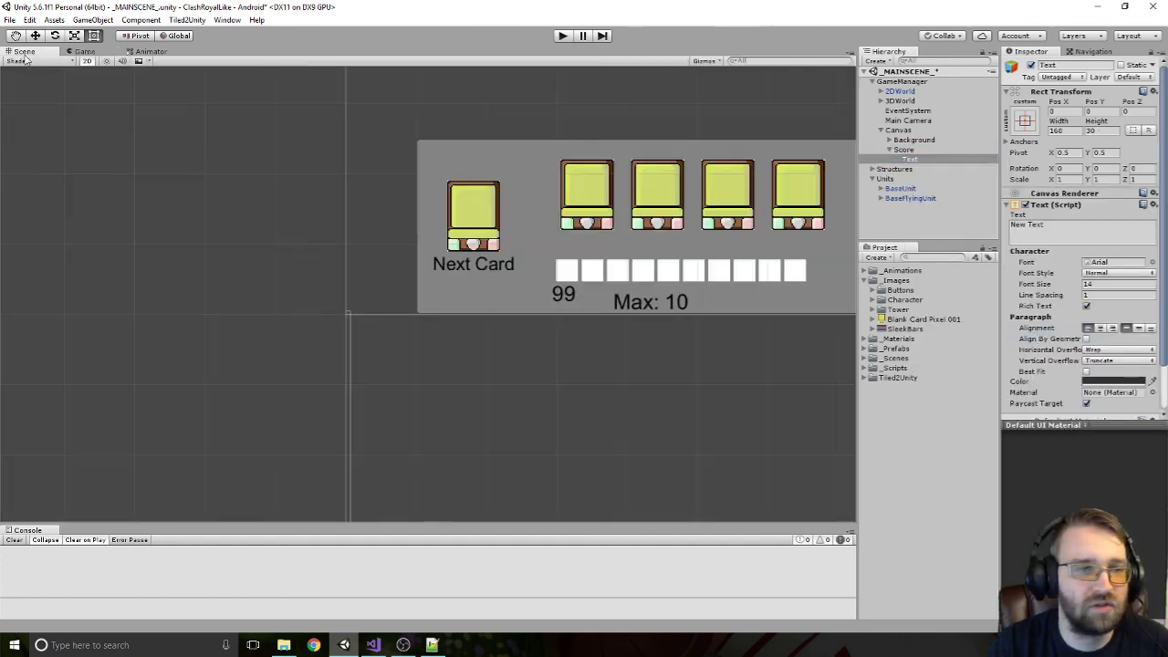
key(f)
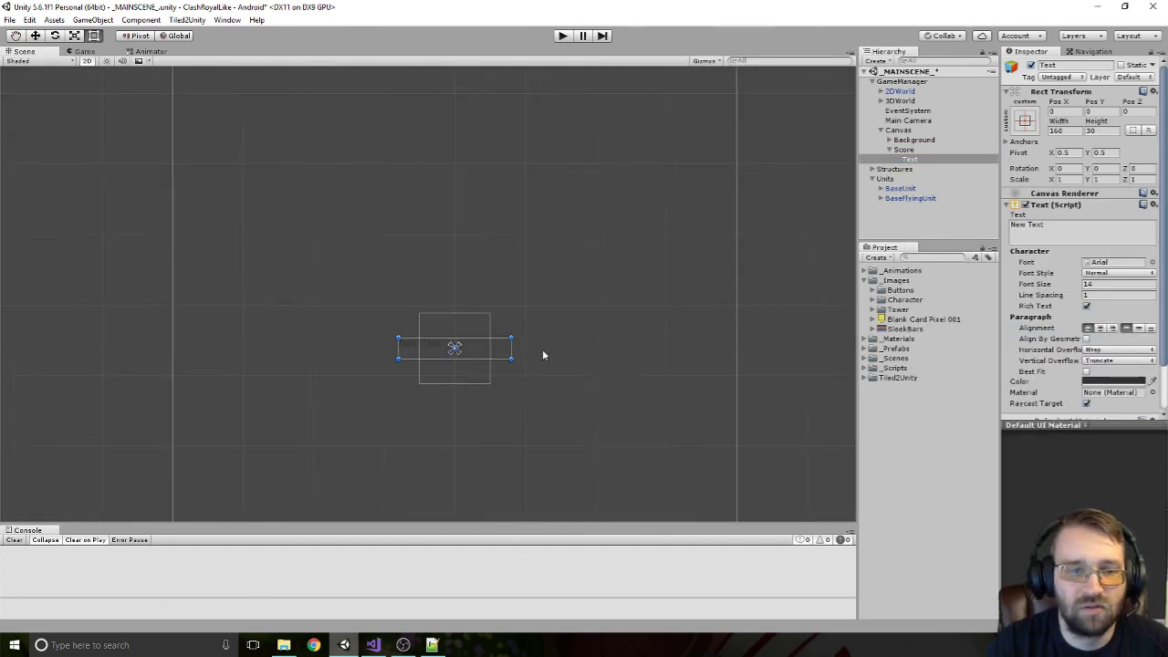
Anchor the Score object to the middle right of the canvas, setting its pivot and position as well
click(903, 150)
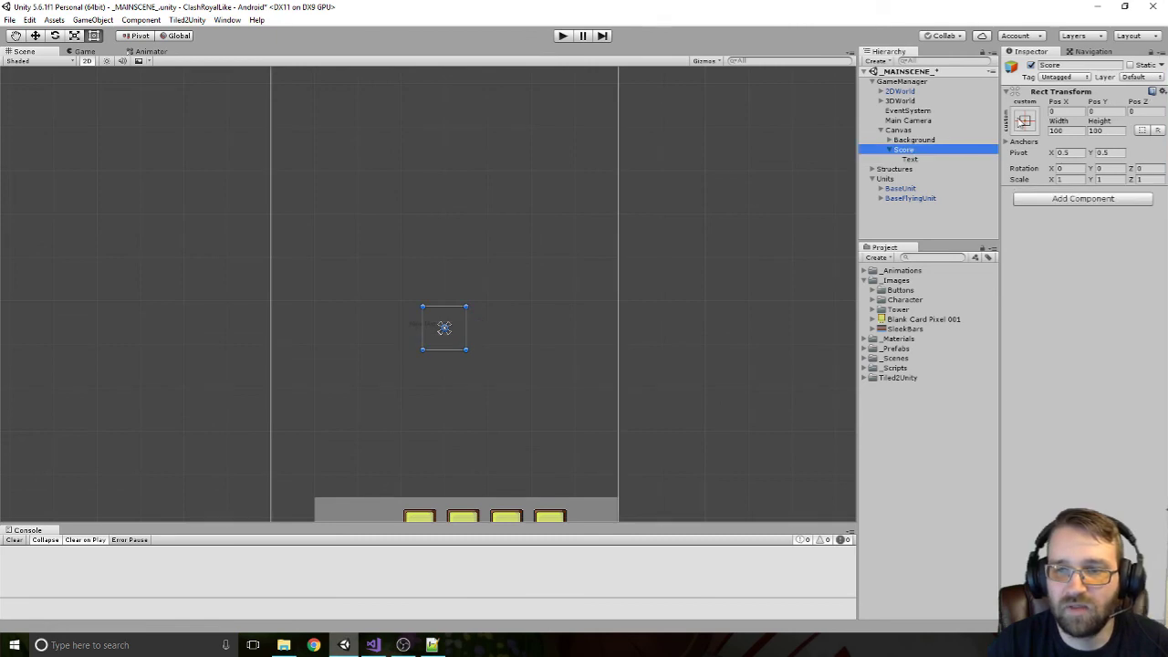
click(1025, 121)
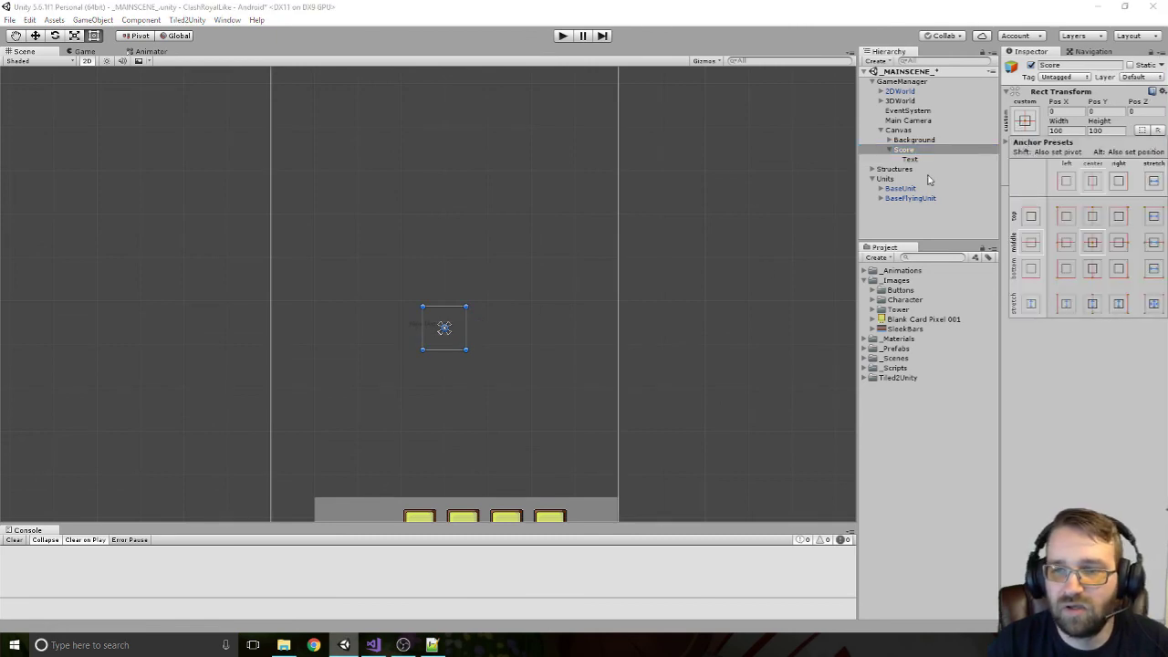
click(1025, 121)
click(1025, 121)
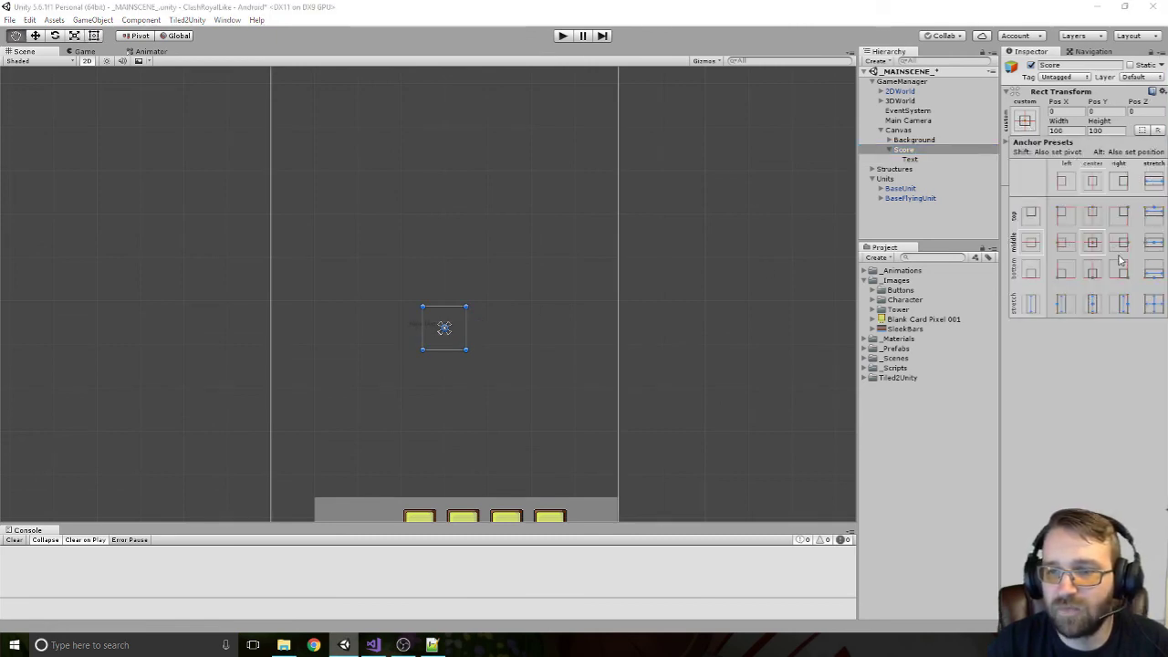
alt+shift+click(1122, 241)
key(t)
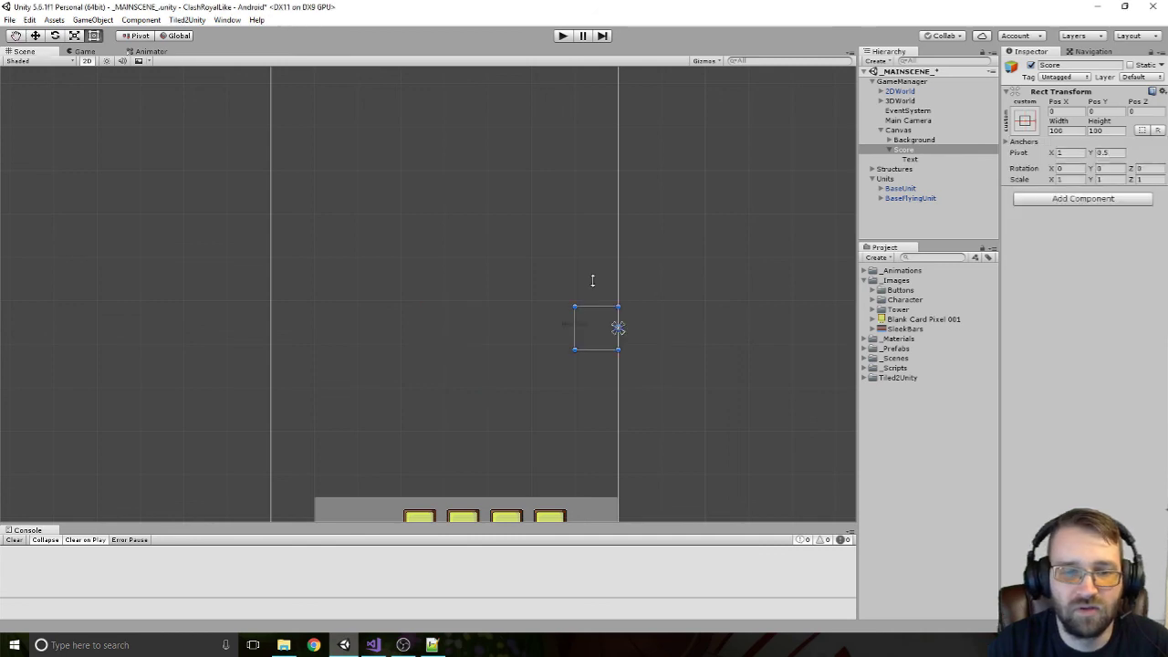
Extend the Score rectangle to a height of about 358 and snap it back to the canvas's middle right edge
drag(598, 302, 598, 195)
click(1026, 121)
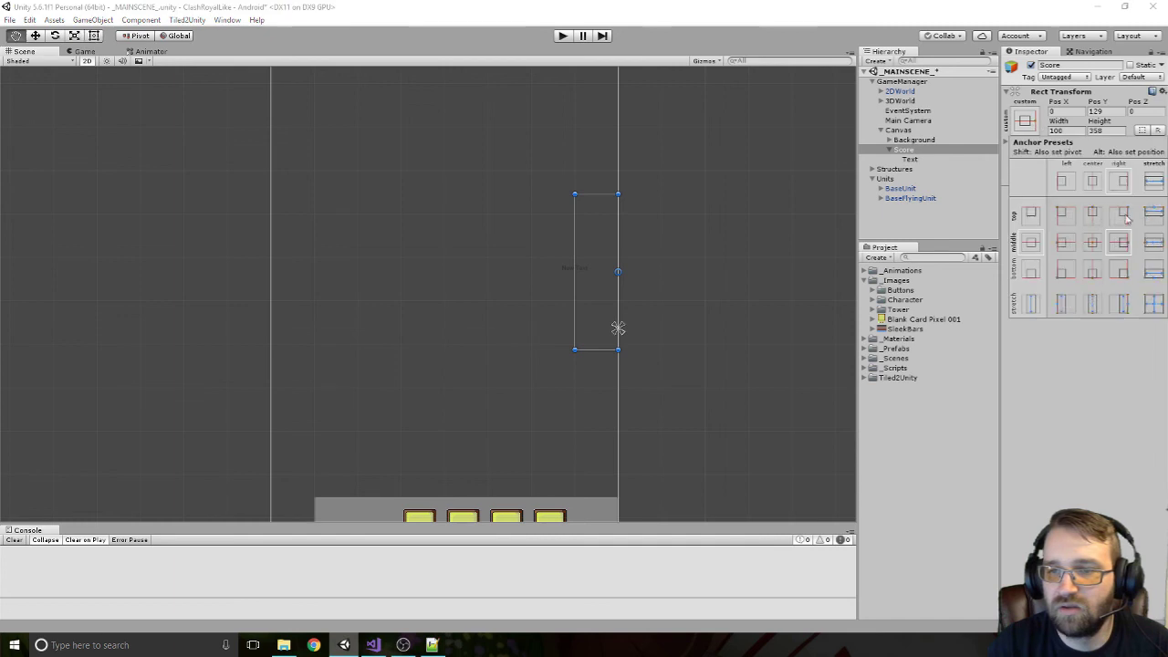
alt+shift+click(1121, 243)
Give Score's Text a middle, horizontally stretched anchor, setting its pivot and position as well
scroll(499, 296, down, 2)
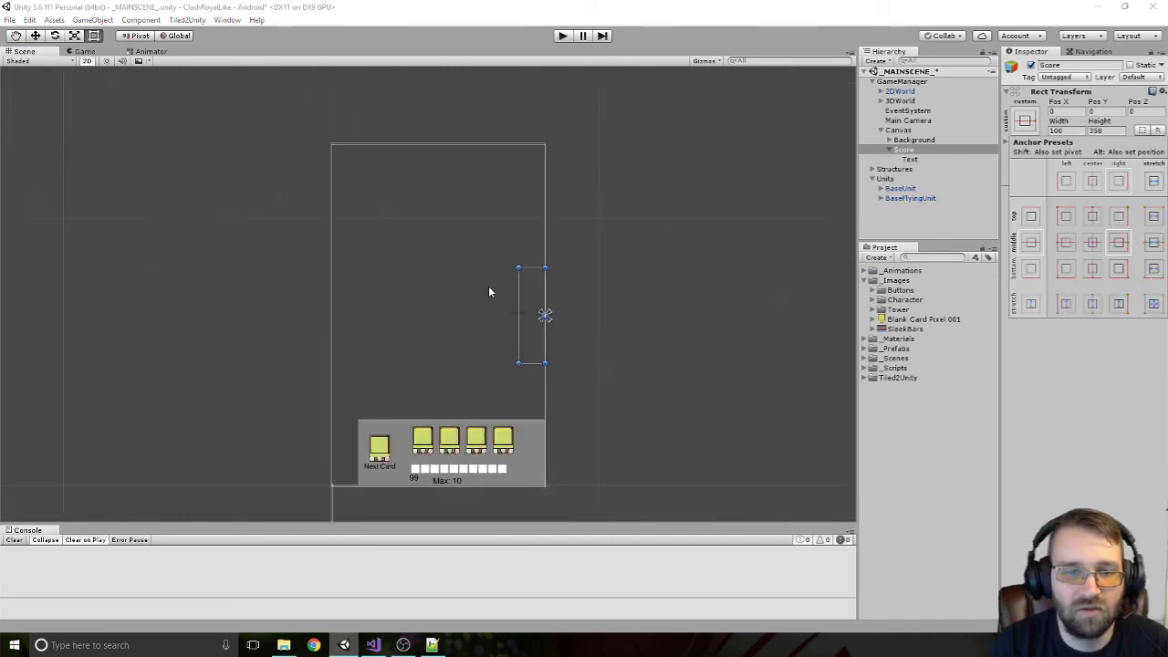
middle_drag(459, 281, 477, 215)
click(909, 159)
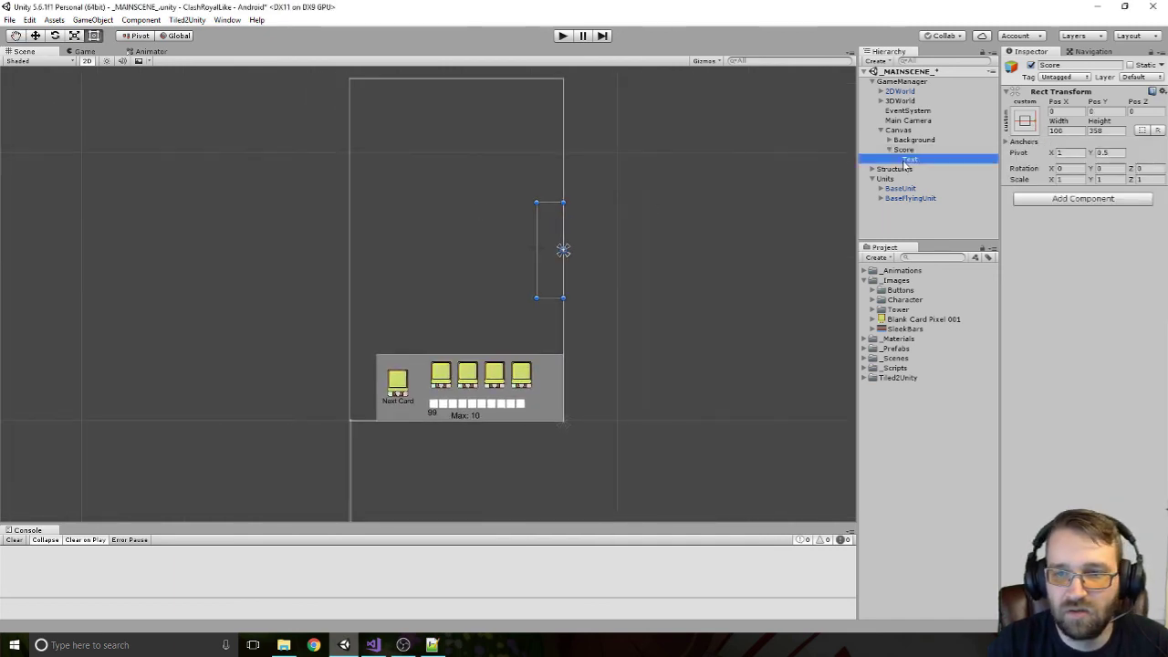
click(1025, 121)
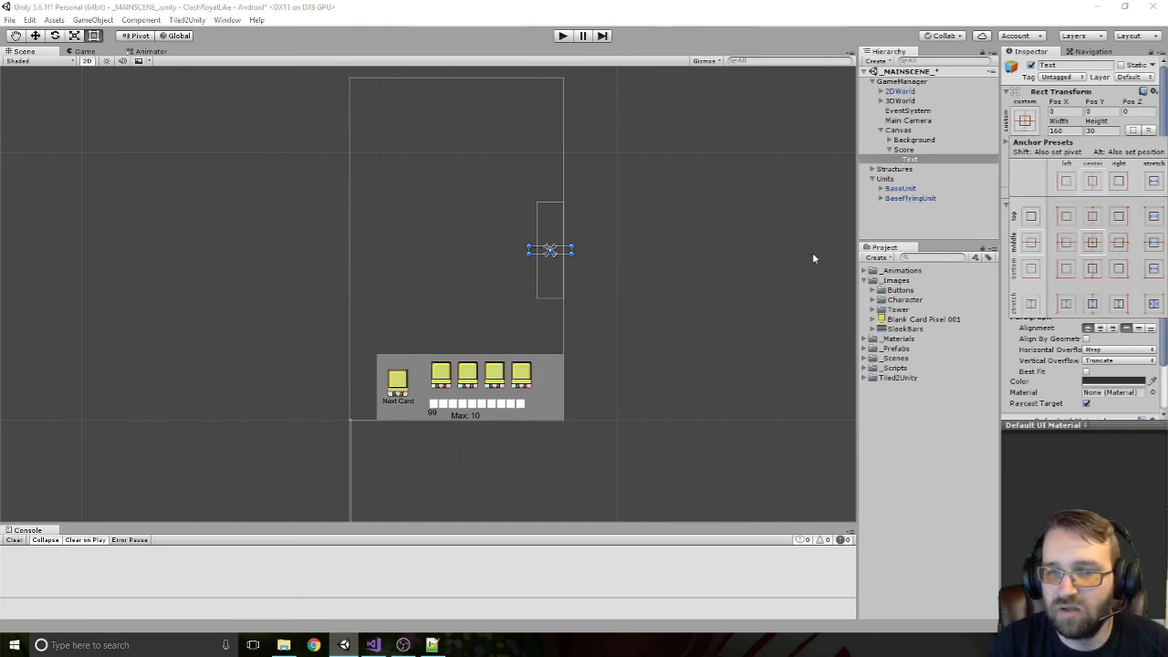
key(shift+alt)
alt+shift+click(1155, 249)
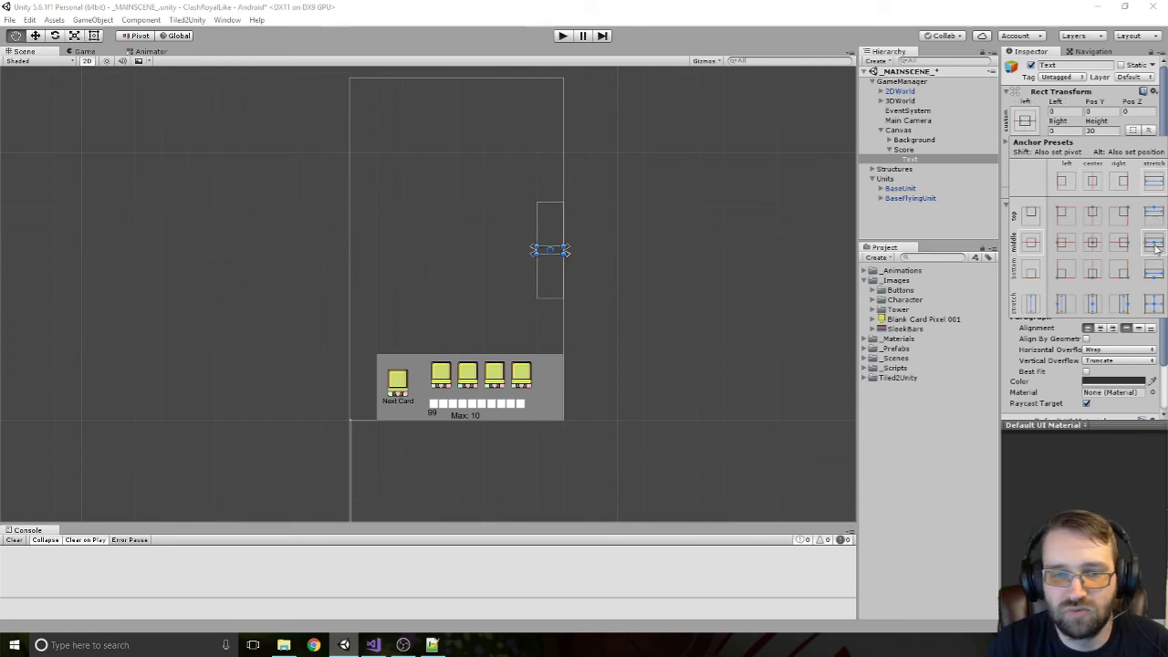
Resize the Text rectangle to about 75.8 high and move it up within Score to a Pos Y of about 108
scroll(542, 257, up, 1)
scroll(543, 254, up, 5)
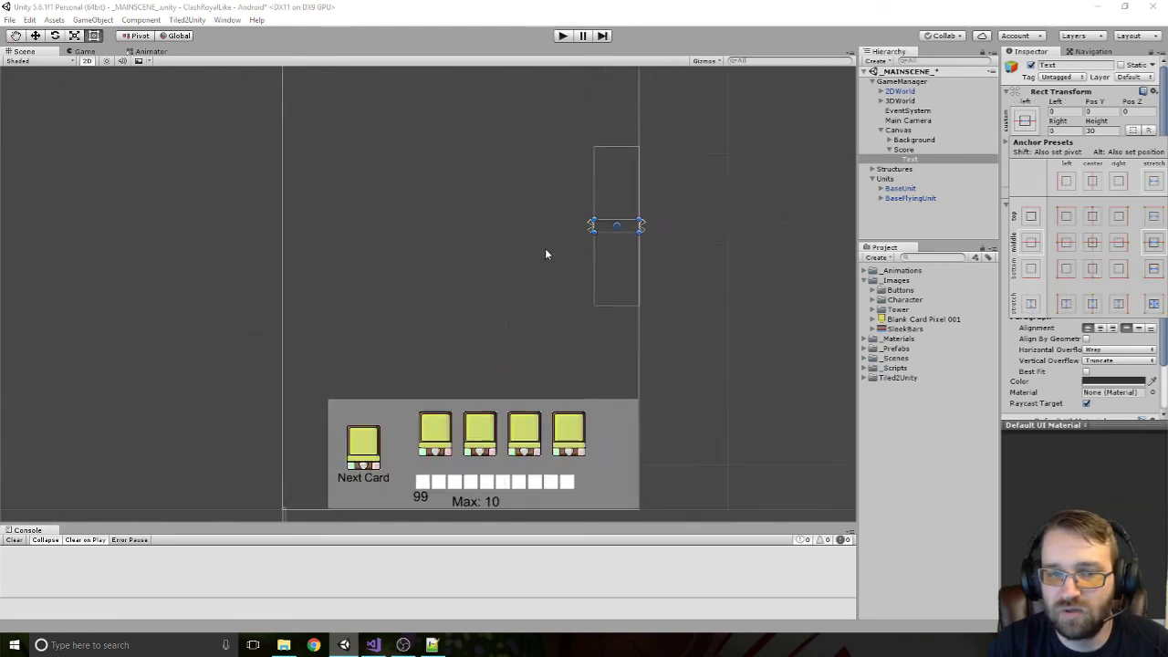
middle_drag(651, 250, 648, 315)
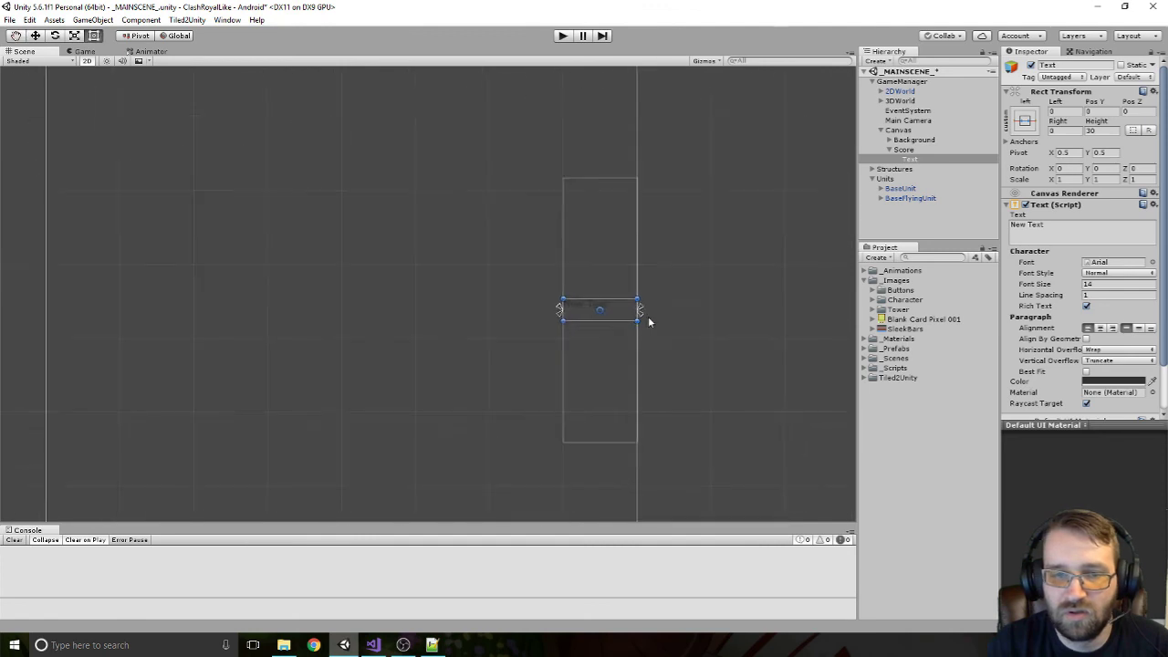
scroll(604, 335, up, 3)
drag(697, 300, 707, 193)
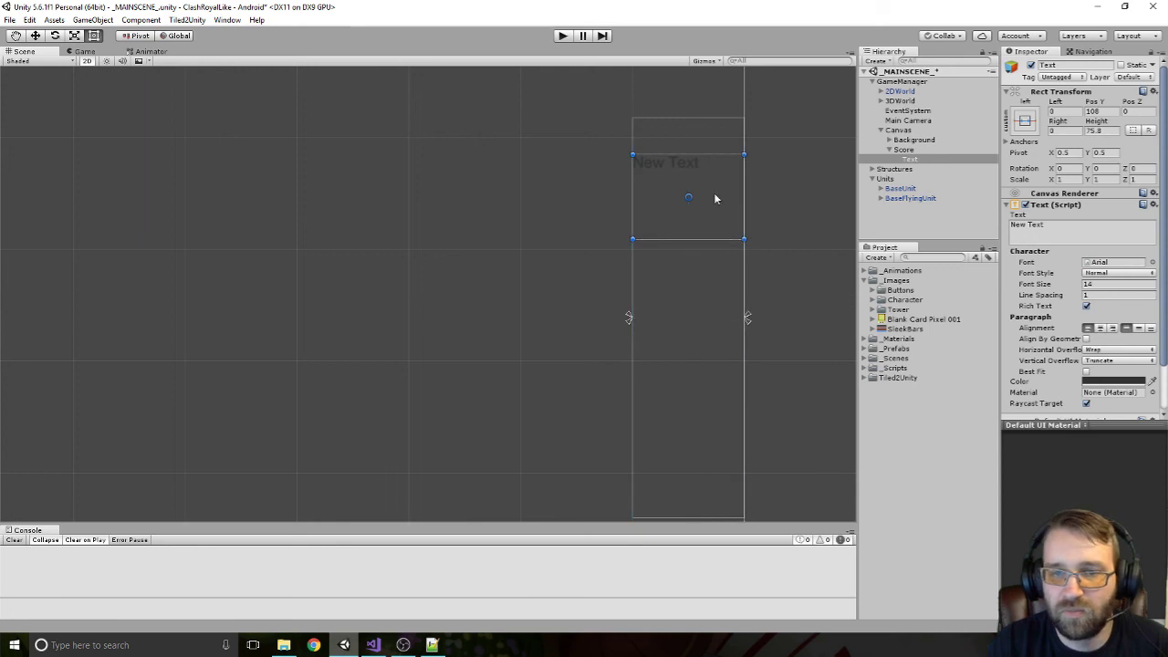
Anchor the Text to Score's top edge with horizontal stretch, including pivot and position, and set its Pos Y to -50
click(1025, 122)
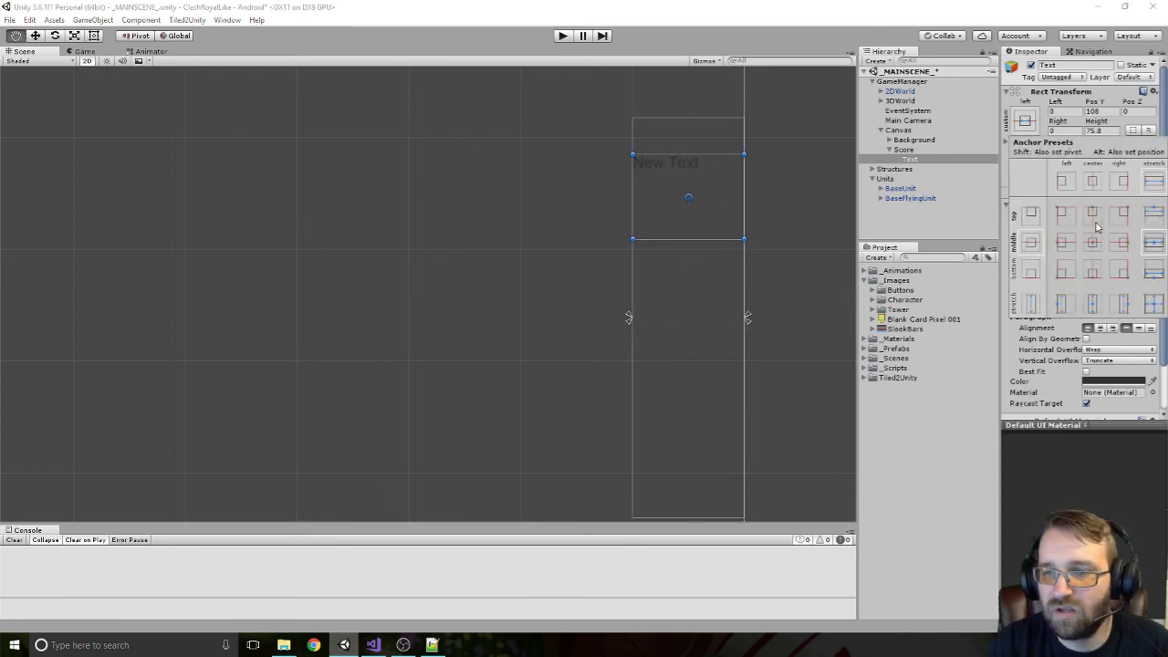
alt+shift+click(1152, 215)
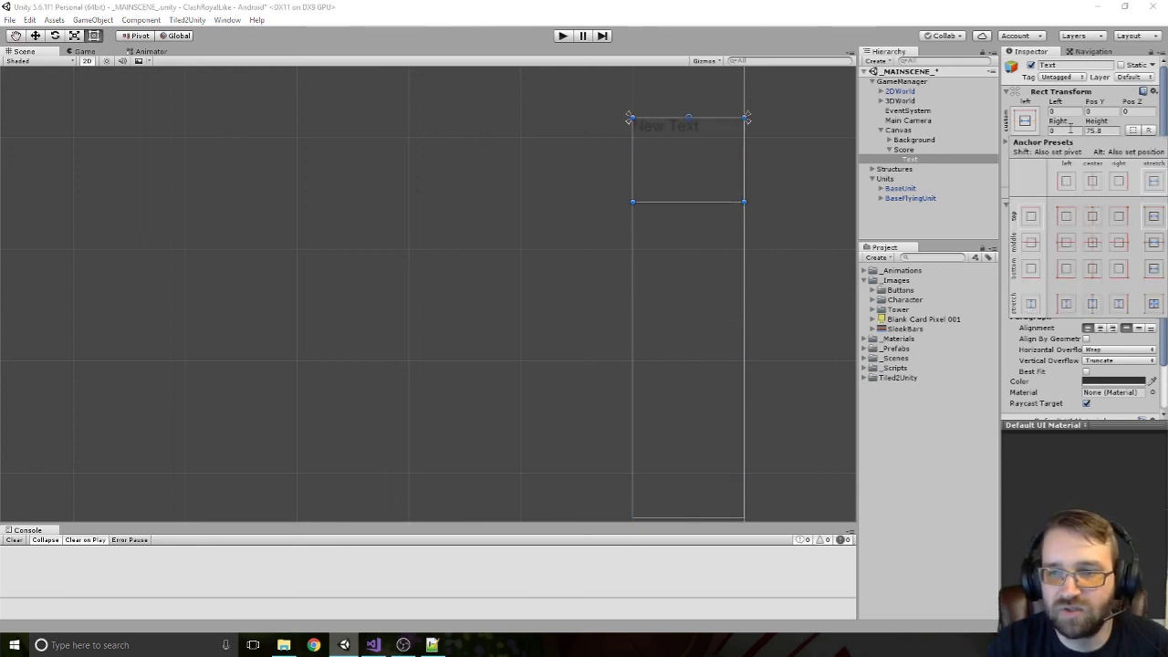
drag(1087, 102, 313, 175)
text(0)
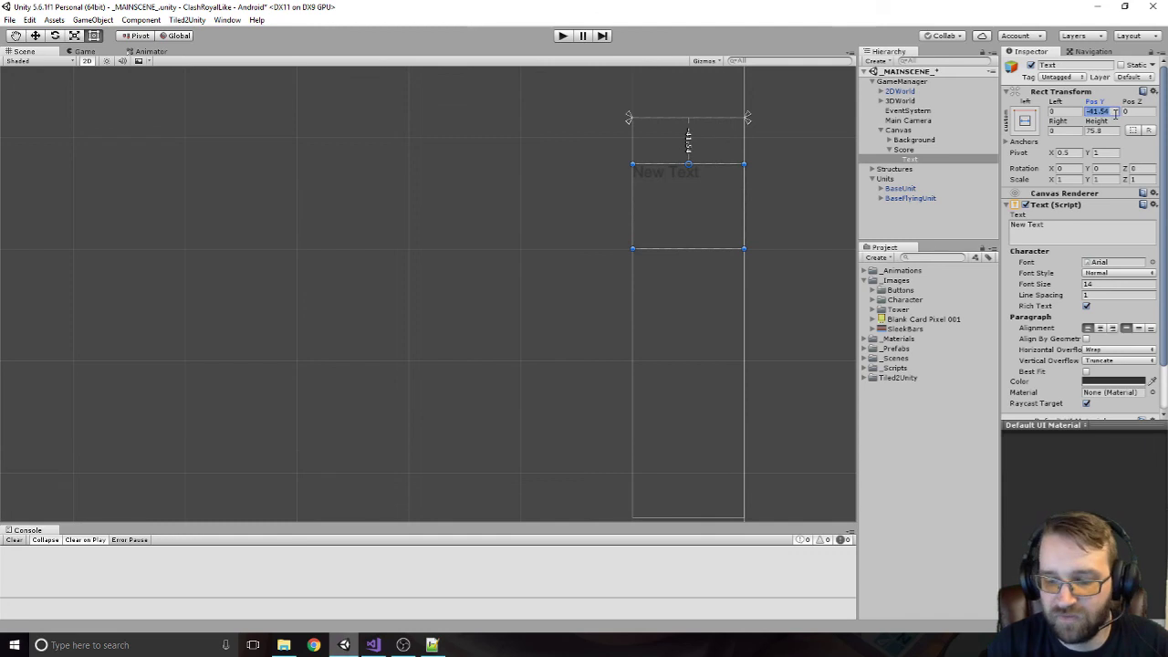
text(50)
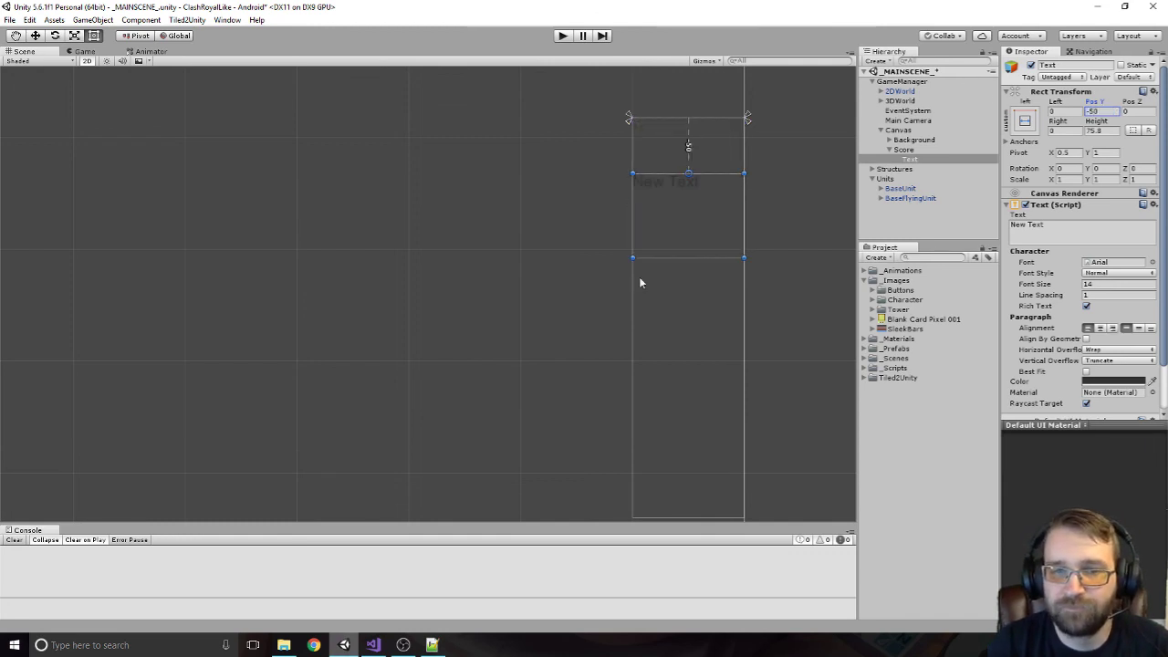
Color Score's Text black and center its alignment both horizontally and vertically
click(1115, 380)
click(63, 146)
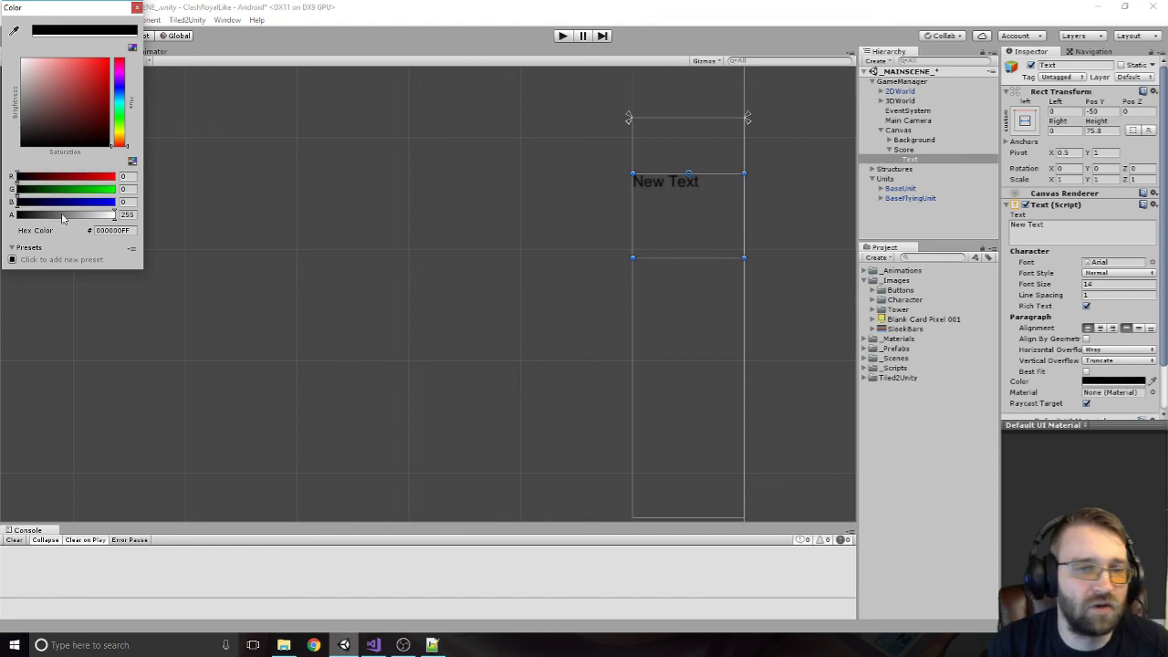
click(1100, 328)
click(1138, 329)
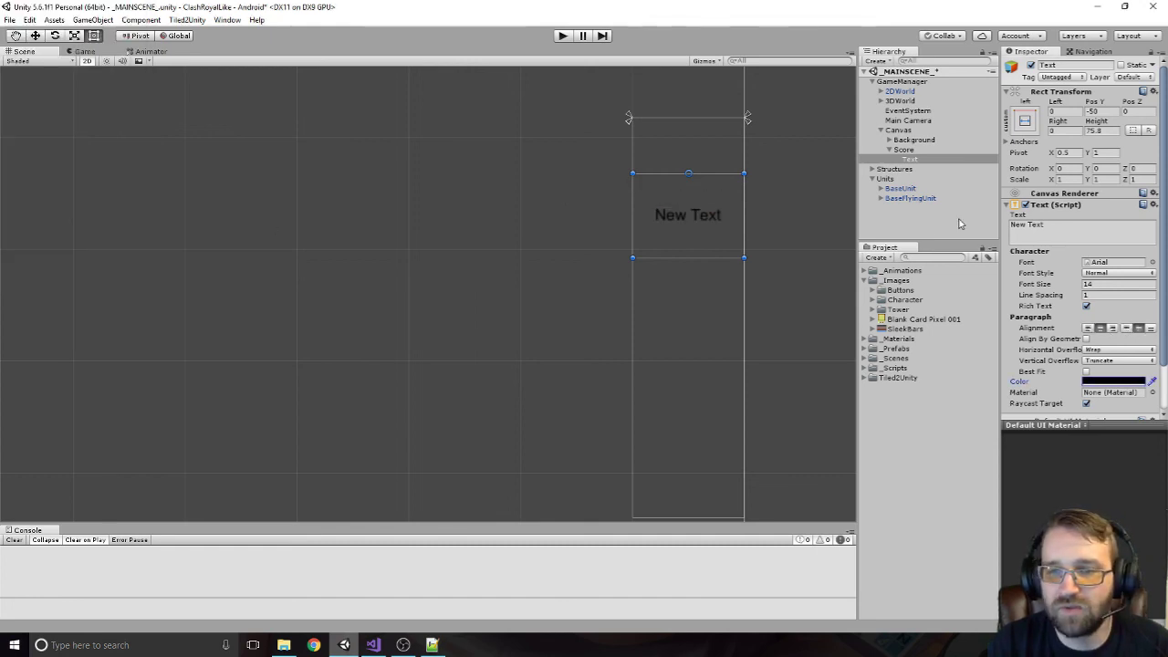
Replace the Text's content with 0 and color it pure red (FF0000FF)
click(1050, 222)
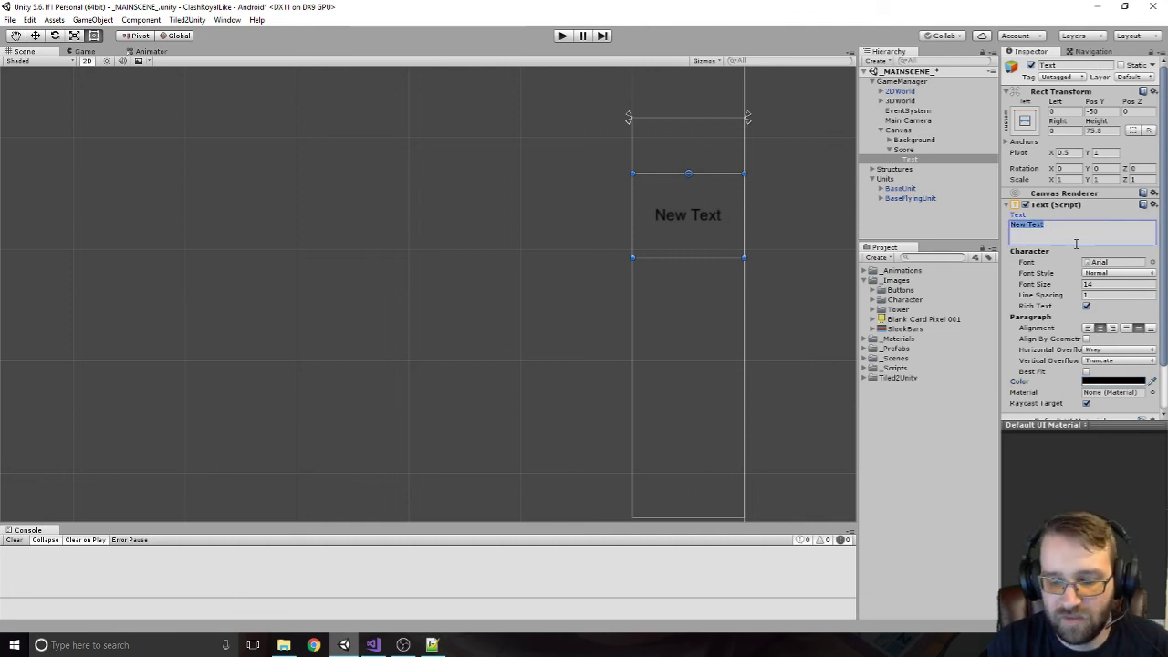
text(0)
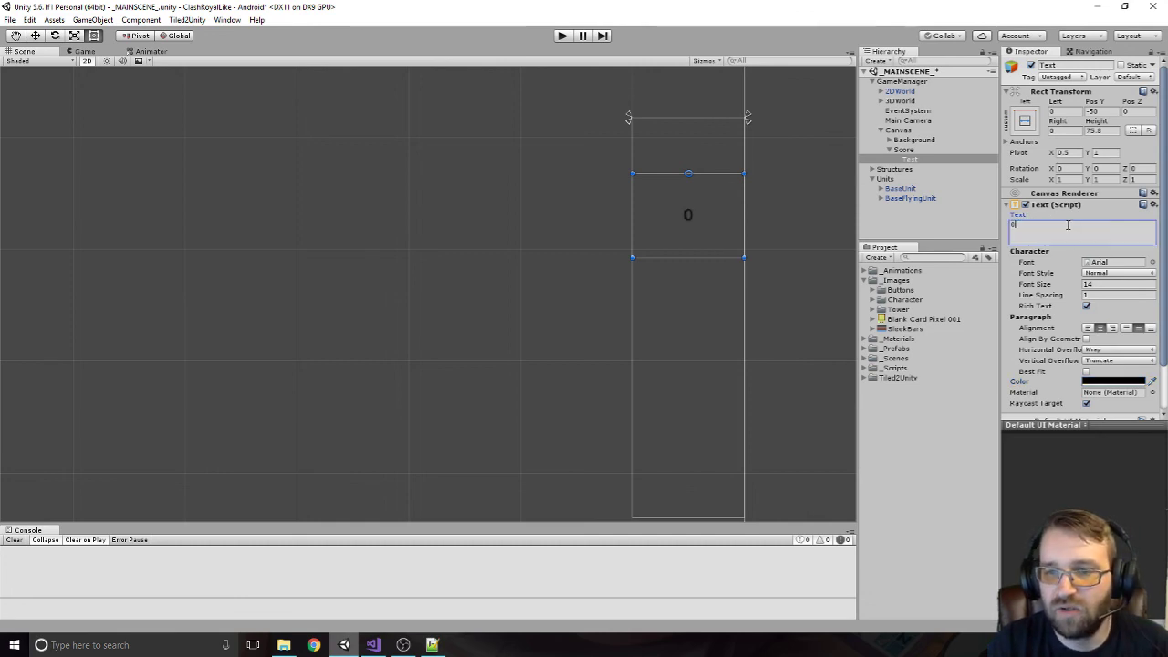
click(1106, 383)
drag(38, 69, 114, 57)
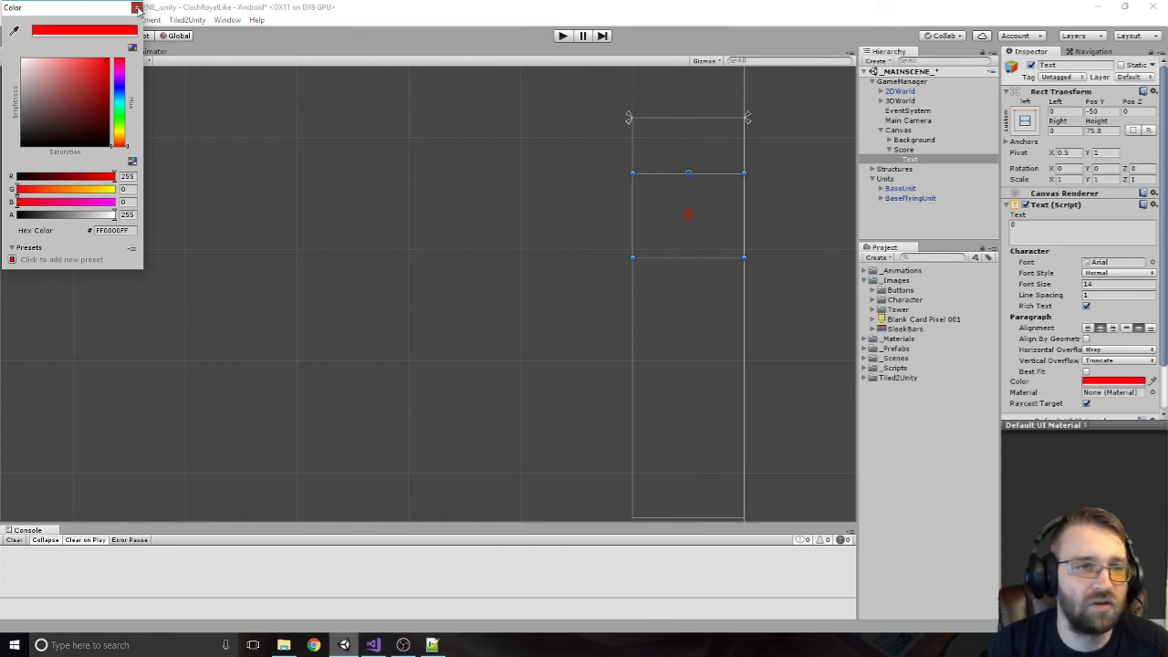
click(137, 8)
Rename the Text object under Score as EnemyScore
click(920, 158)
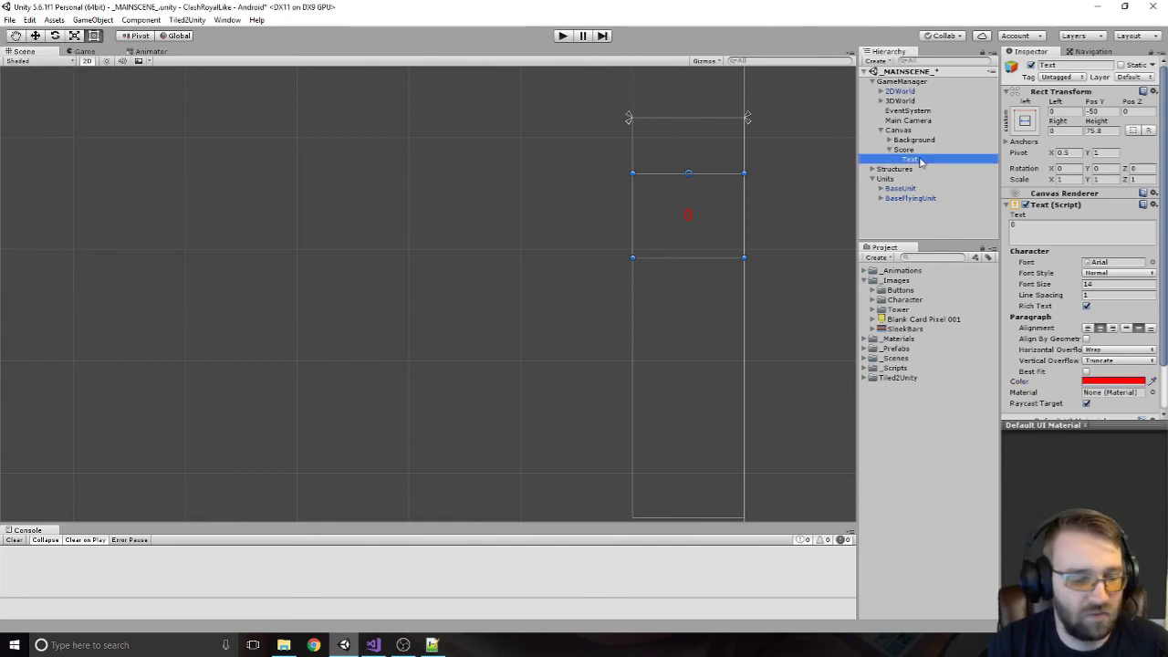
text(Enem)
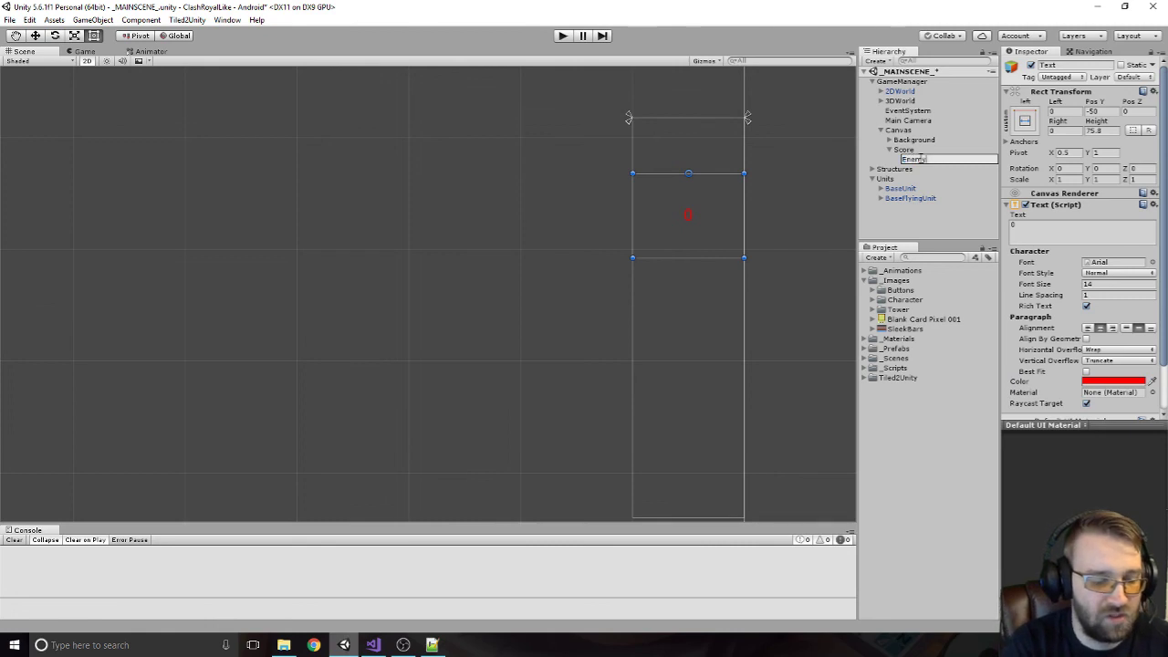
text(yScore)
key(Return)
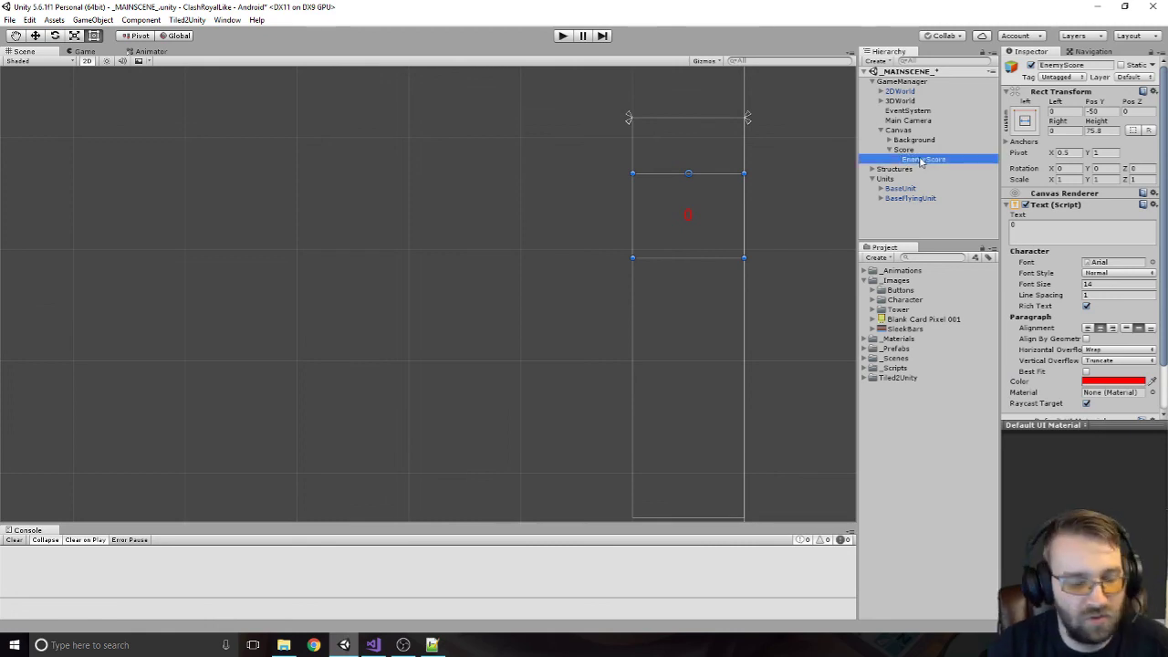
Duplicate EnemyScore and name the copy PlayerScore
key(ctrl+d)
key(F2)
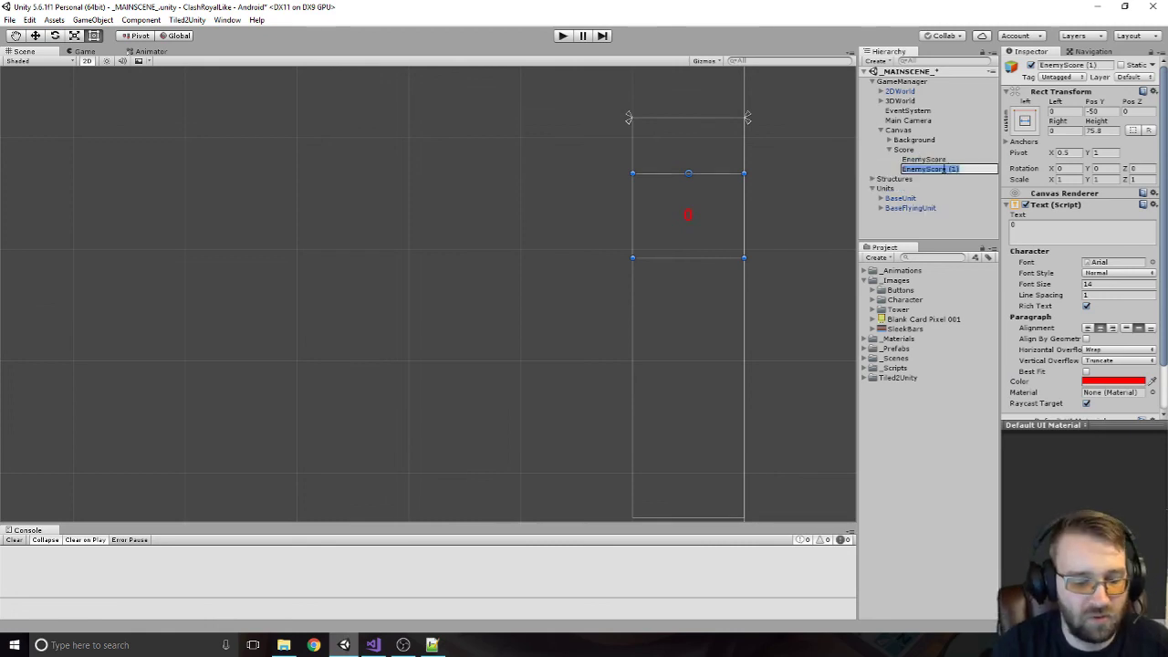
text(PlayerScore)
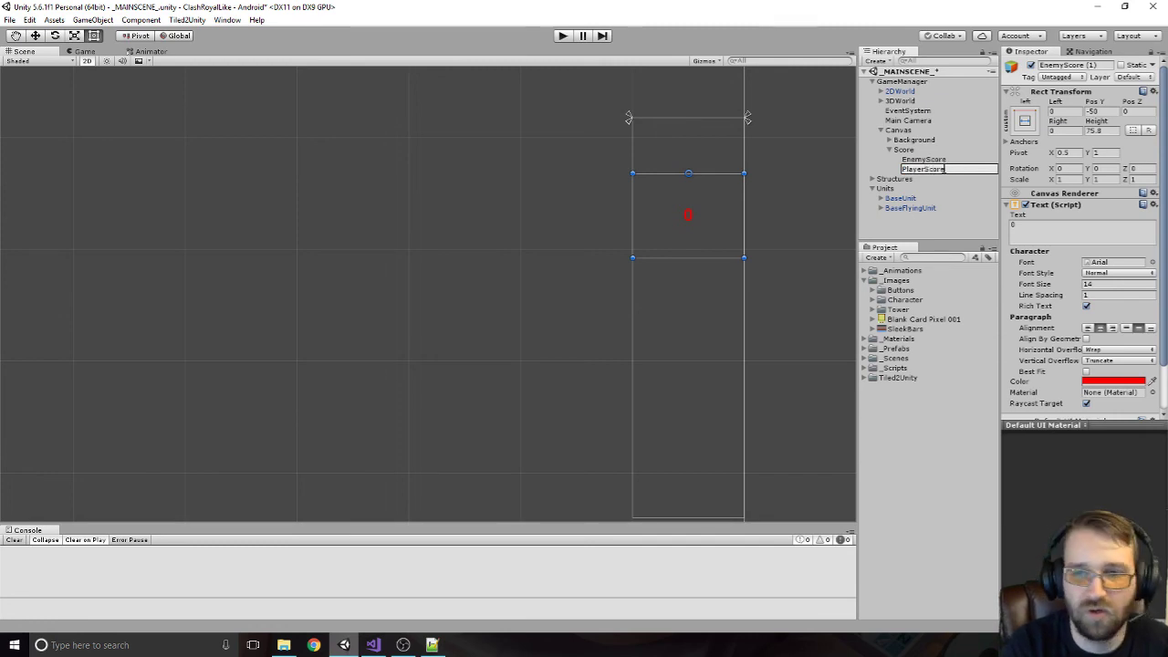
key(Return)
Change PlayerScore's text color to pure blue (0000FFFF)
click(1128, 381)
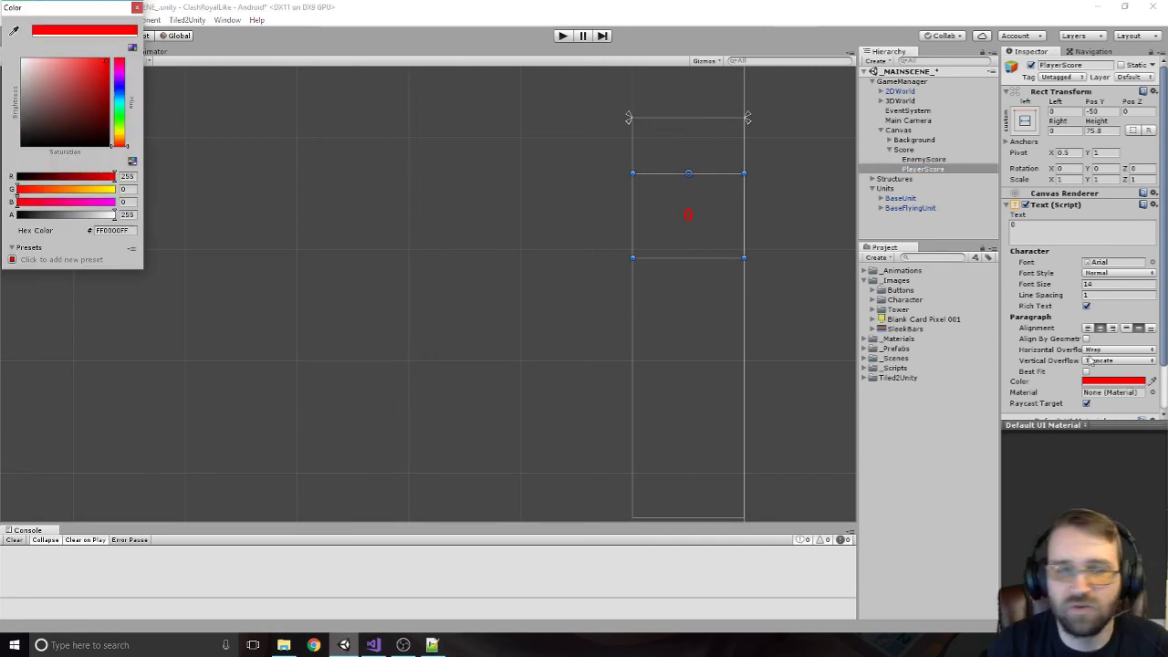
click(120, 100)
click(120, 87)
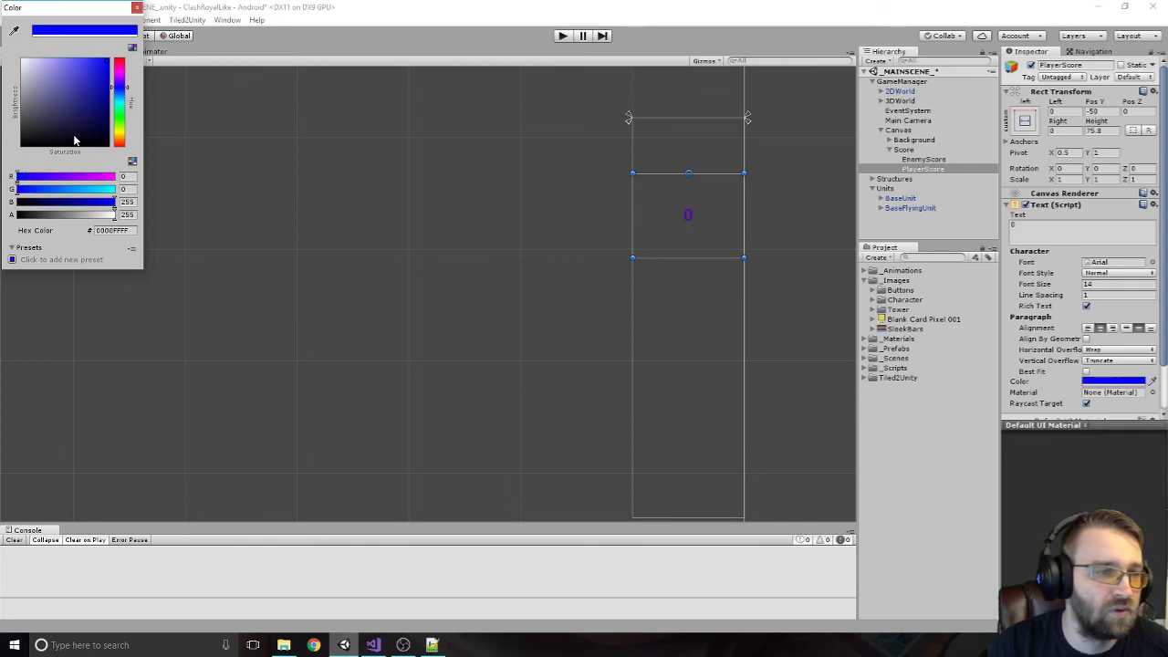
click(137, 8)
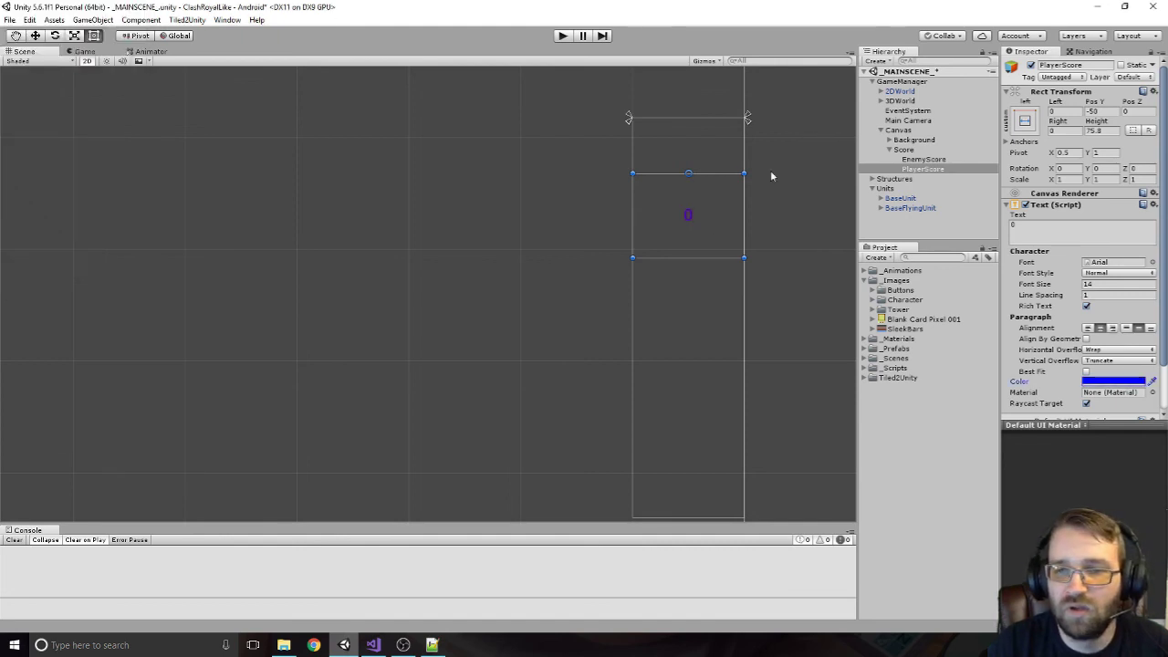
Anchor PlayerScore to Score's bottom edge with horizontal stretch, including pivot and position, and set its Pos Y to 50
click(1024, 121)
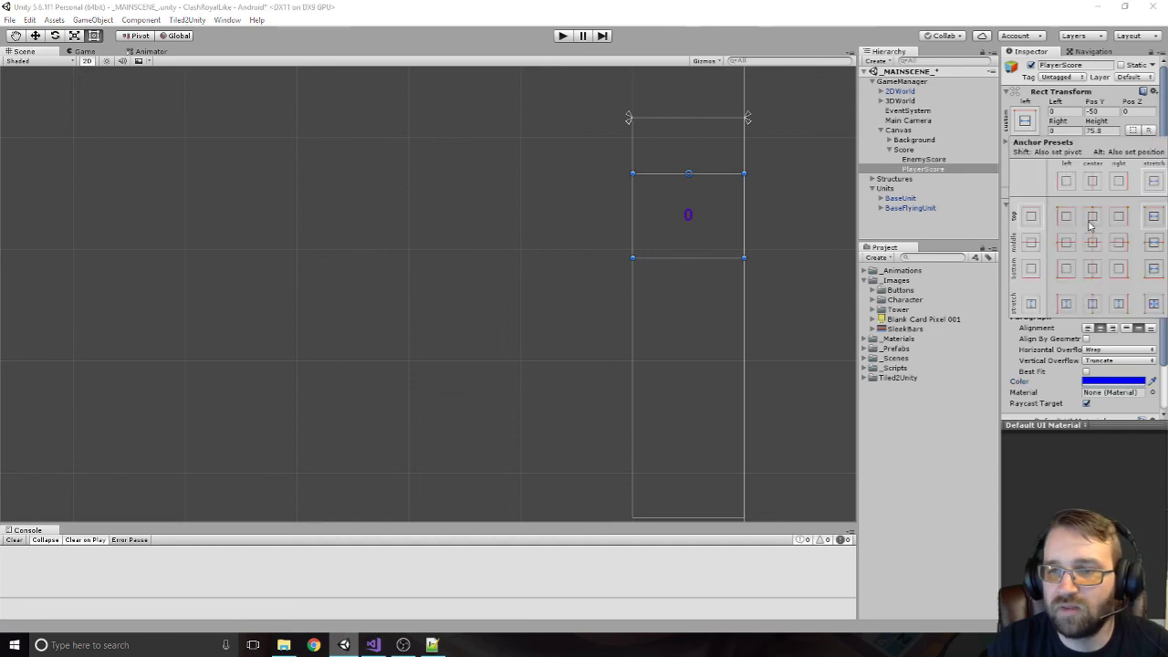
alt+shift+click(1152, 274)
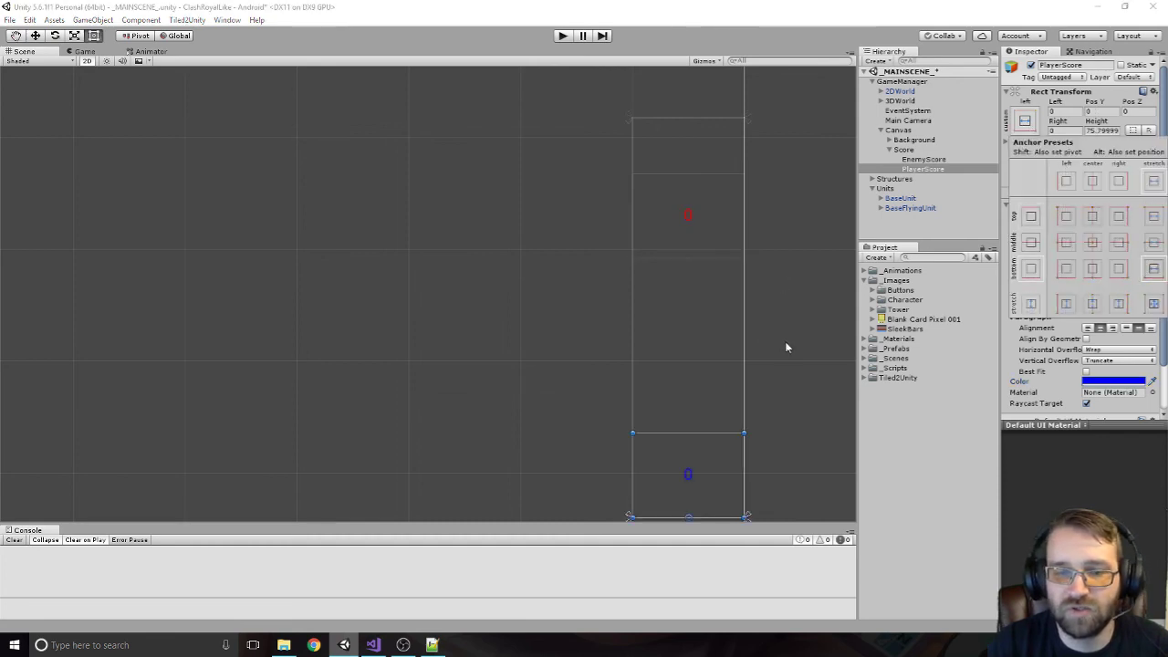
middle_drag(790, 161, 806, 18)
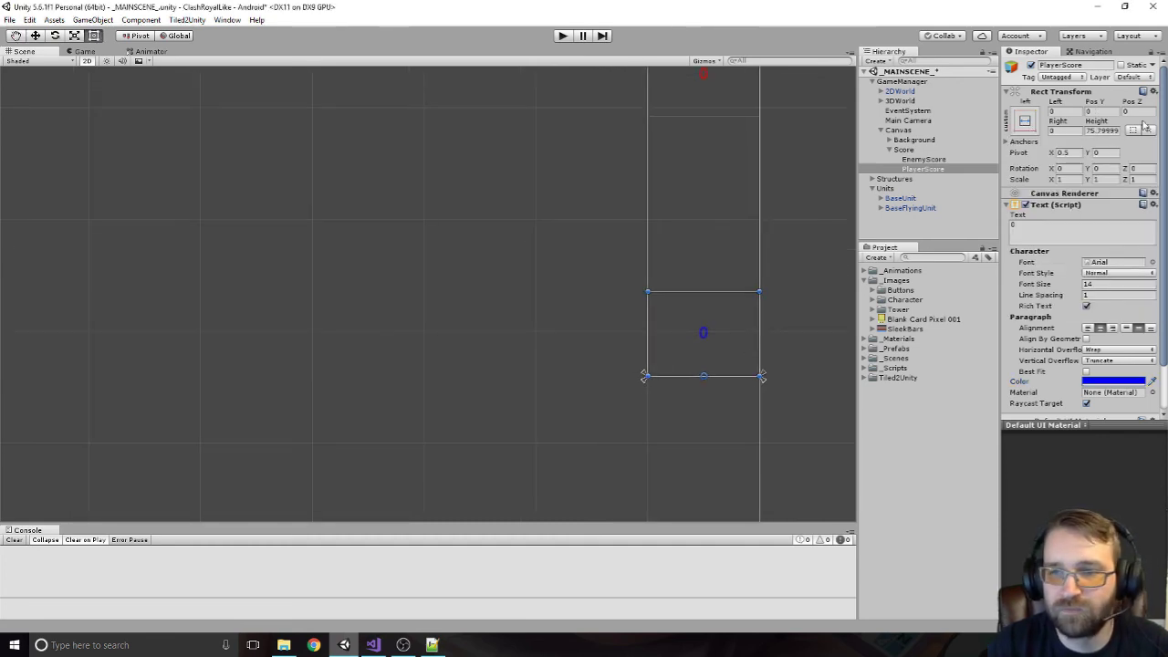
click(1095, 110)
text(50)
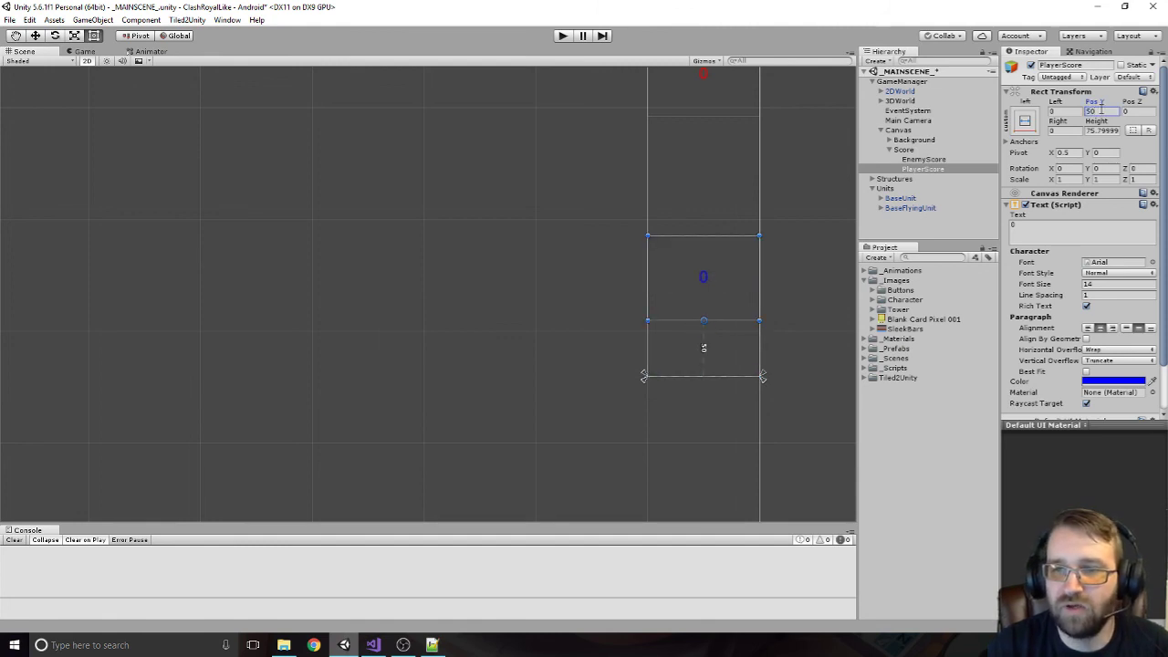
Give EnemyScore and PlayerScore a height of 75 and a font size of 45
click(1106, 130)
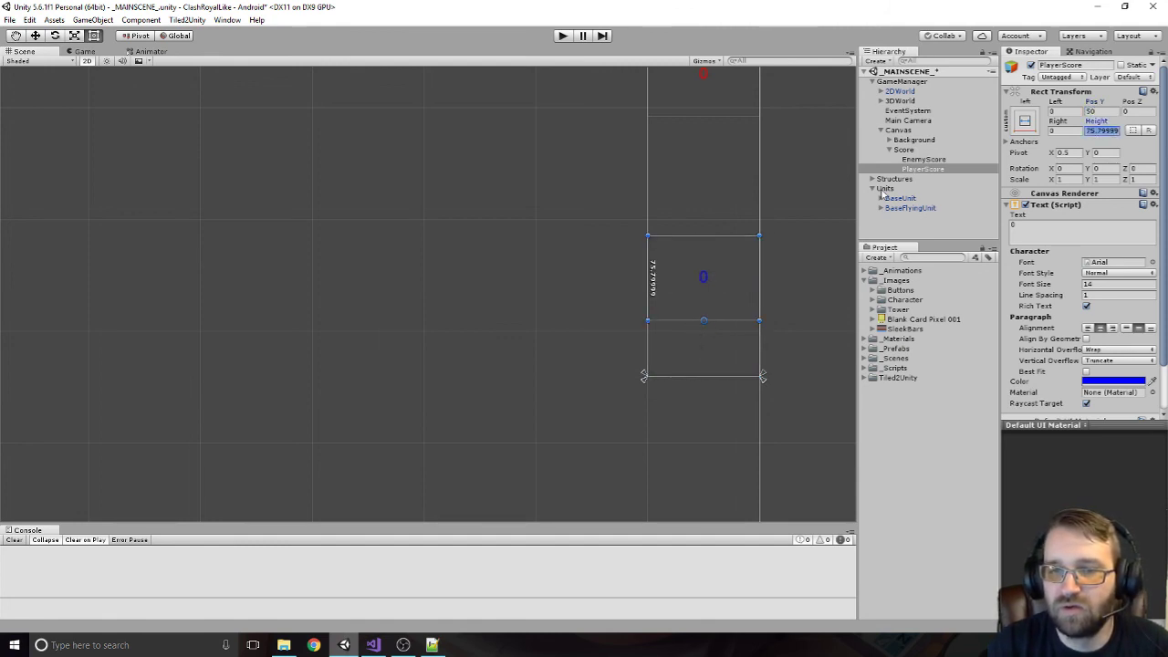
middle_drag(803, 188, 769, 271)
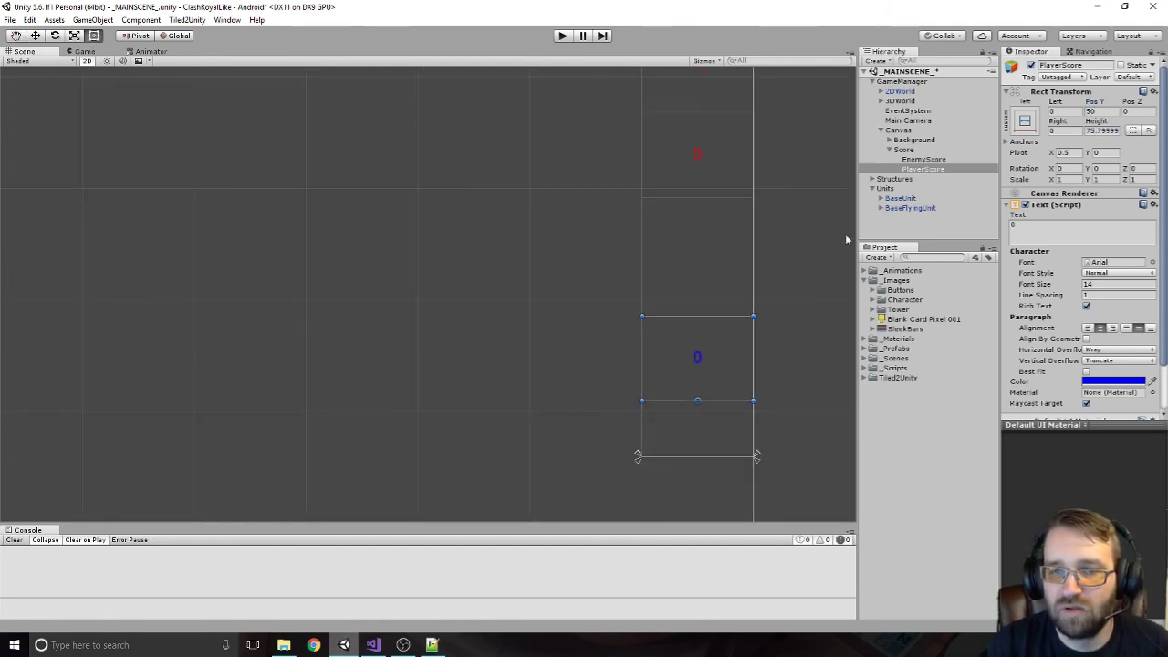
shift+click(919, 160)
click(1100, 130)
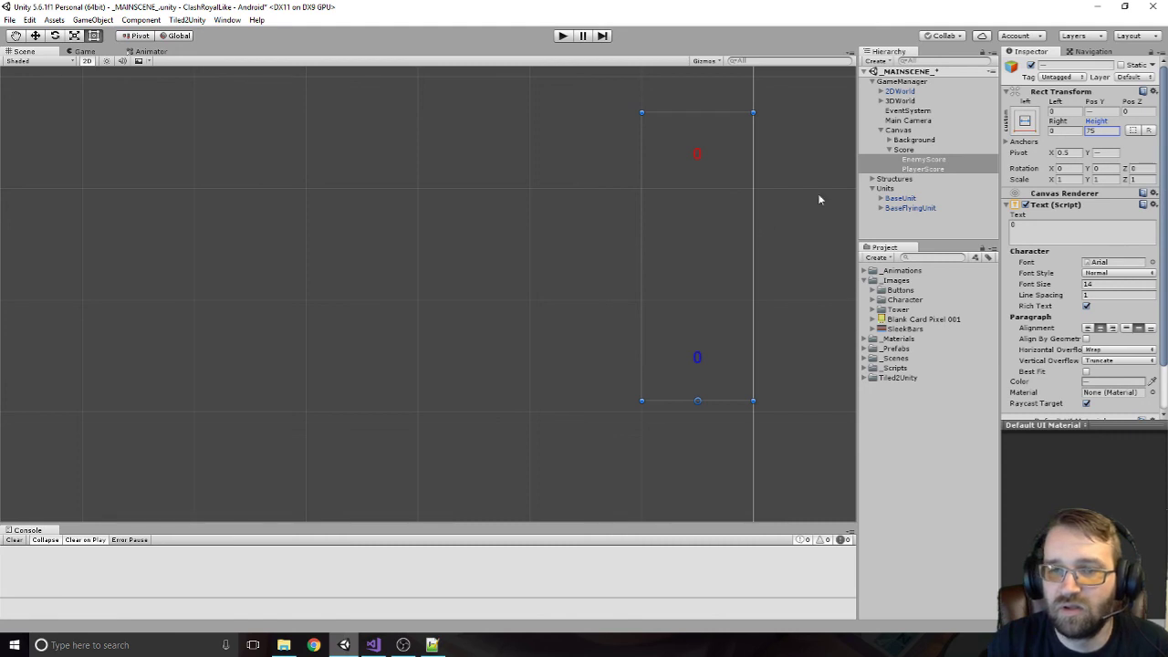
middle_drag(795, 183, 787, 255)
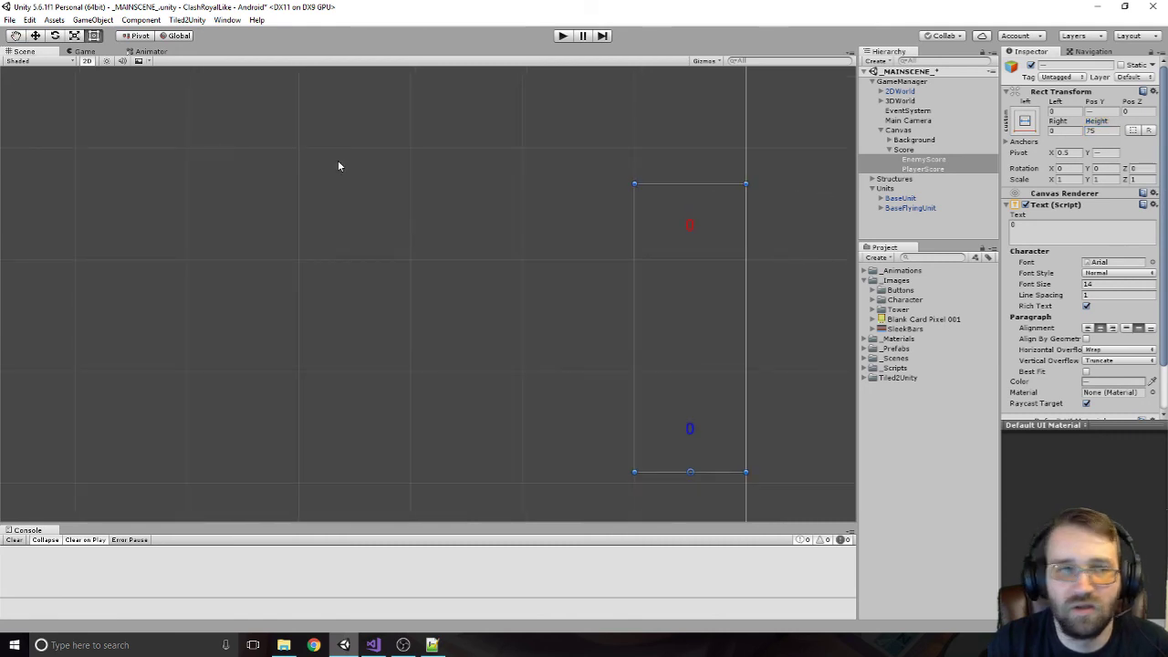
click(87, 52)
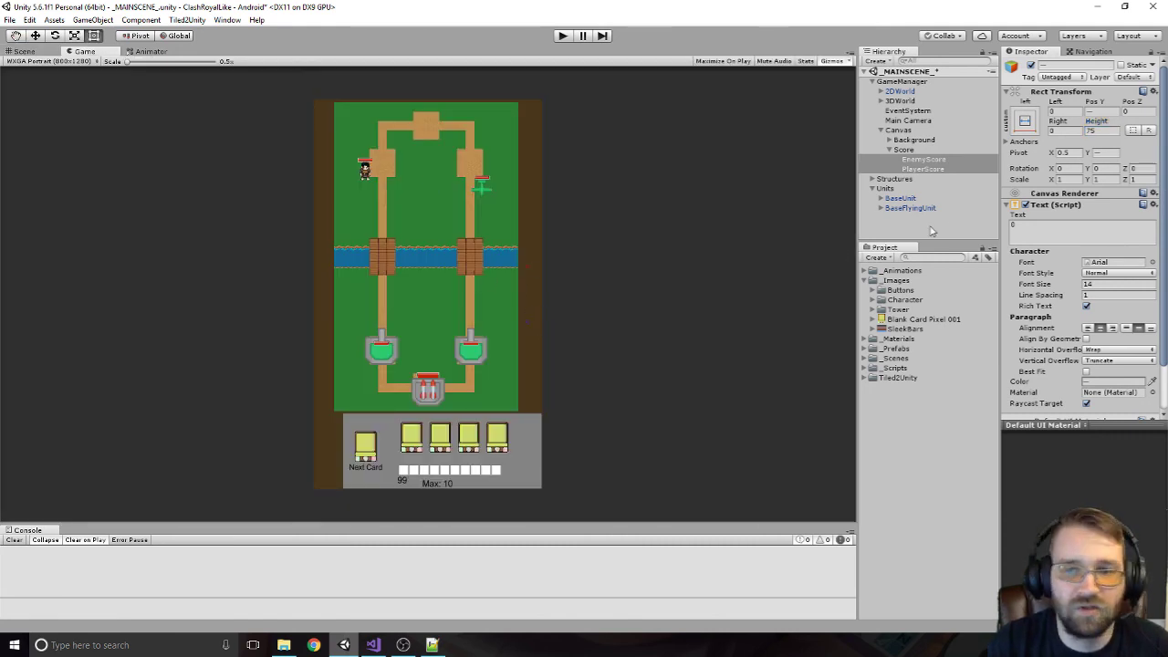
click(1109, 284)
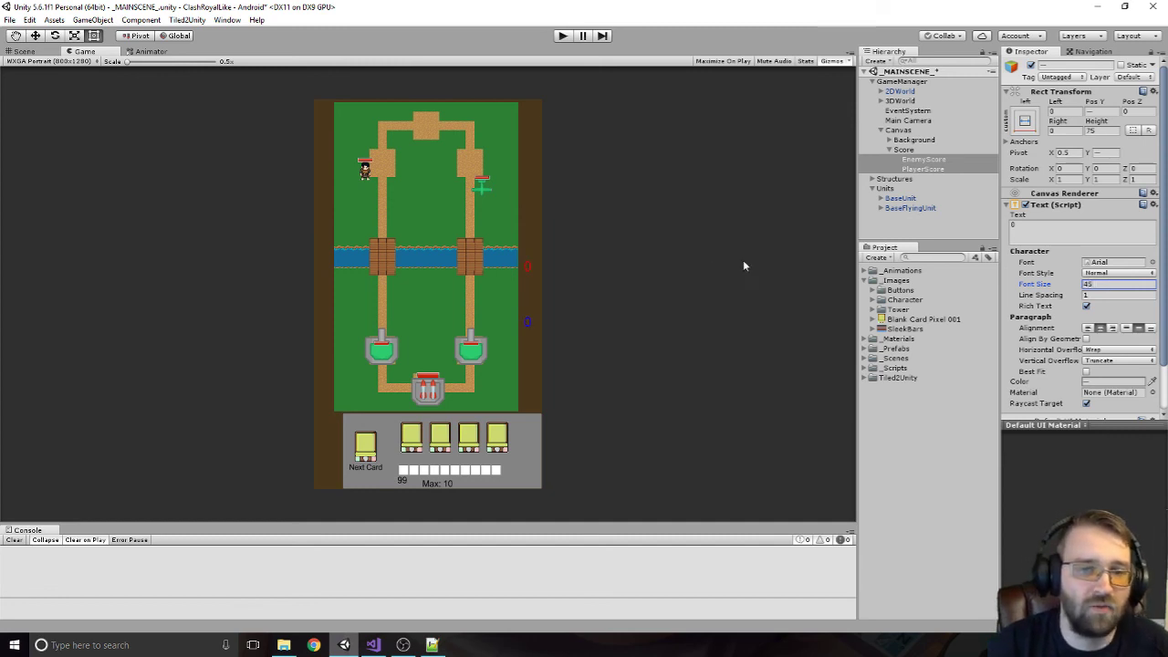
Move the Score object up along the canvas's right edge to a Pos Y of about 114, checking its placement in the Game view
click(908, 150)
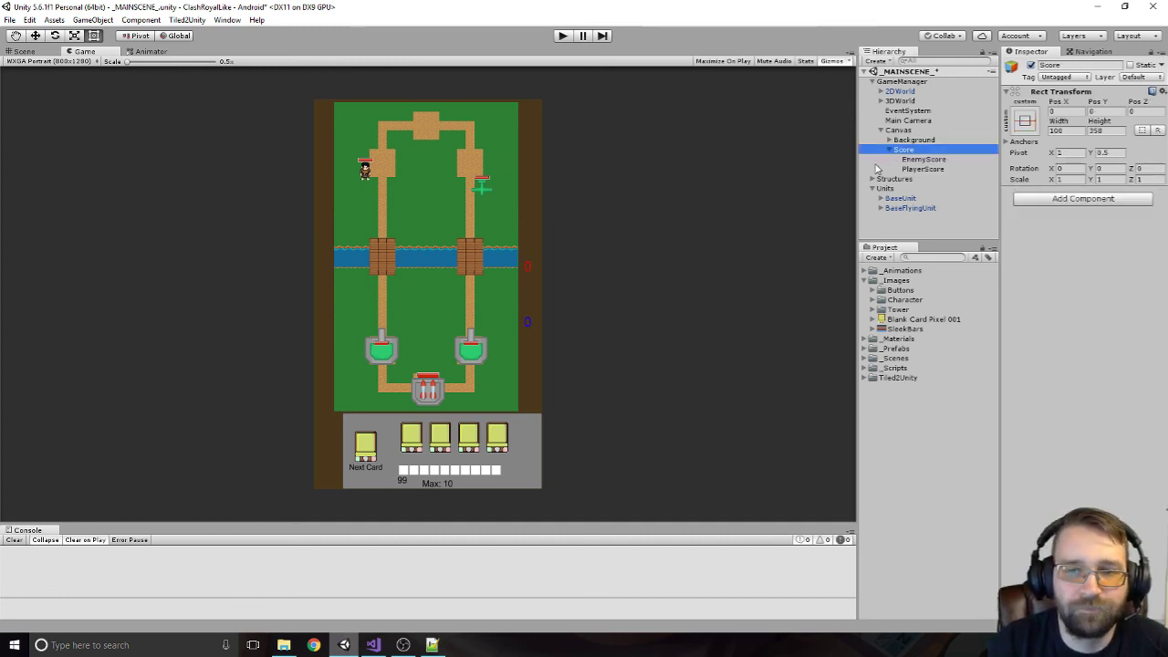
click(23, 52)
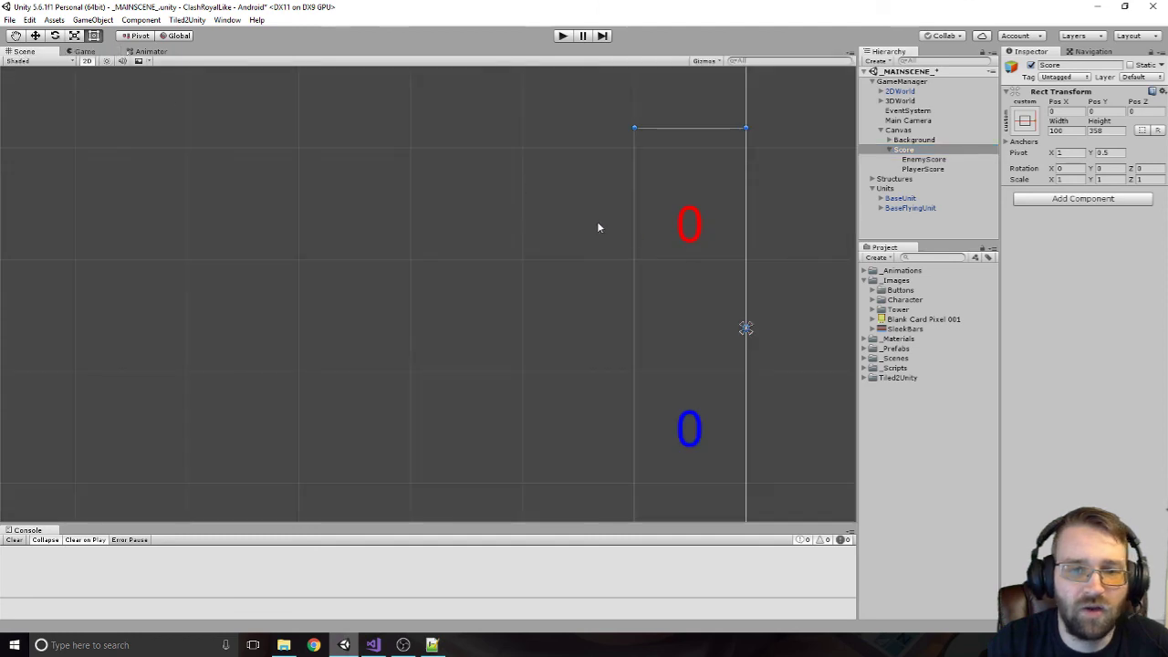
scroll(595, 225, down, 4)
drag(557, 240, 560, 151)
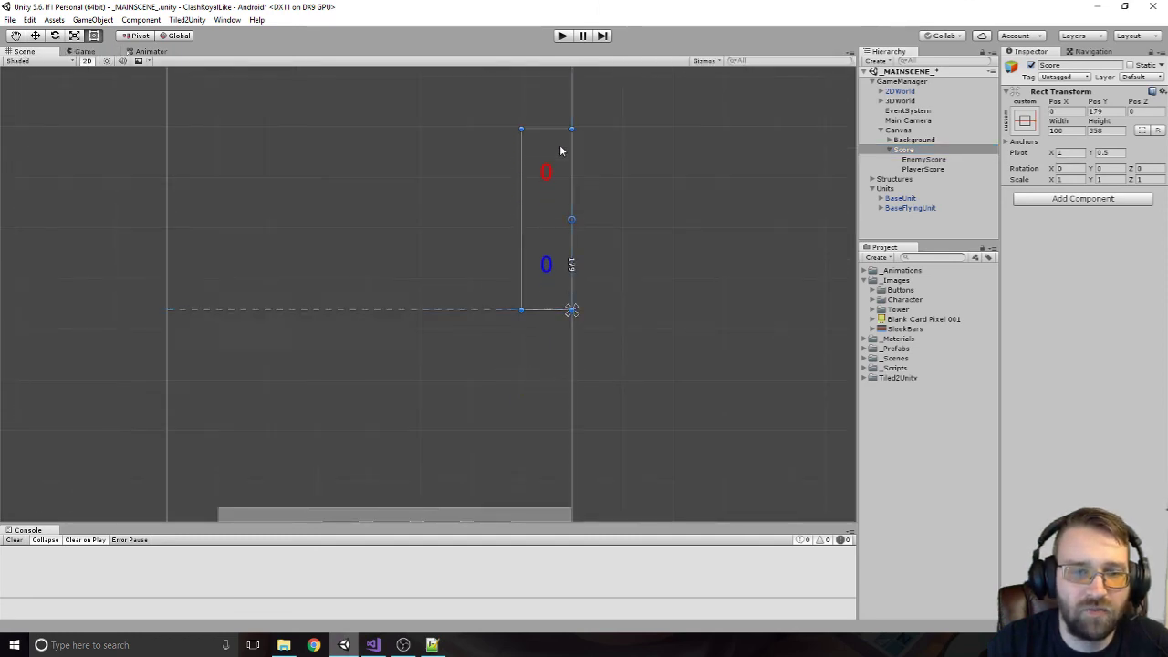
click(84, 52)
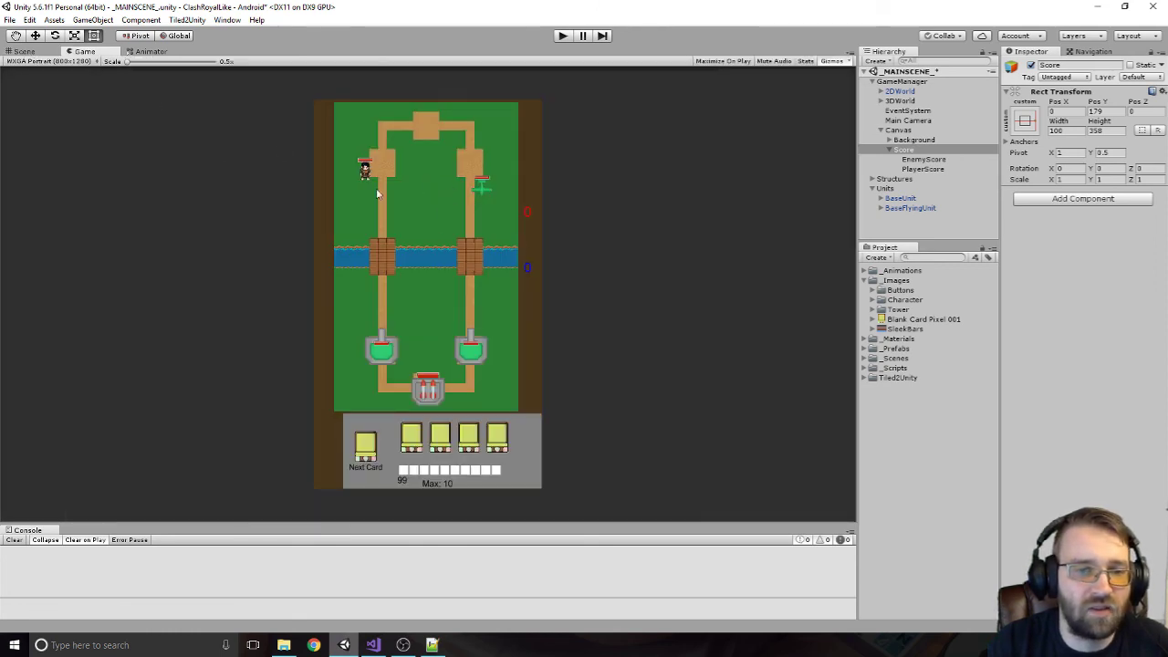
click(23, 52)
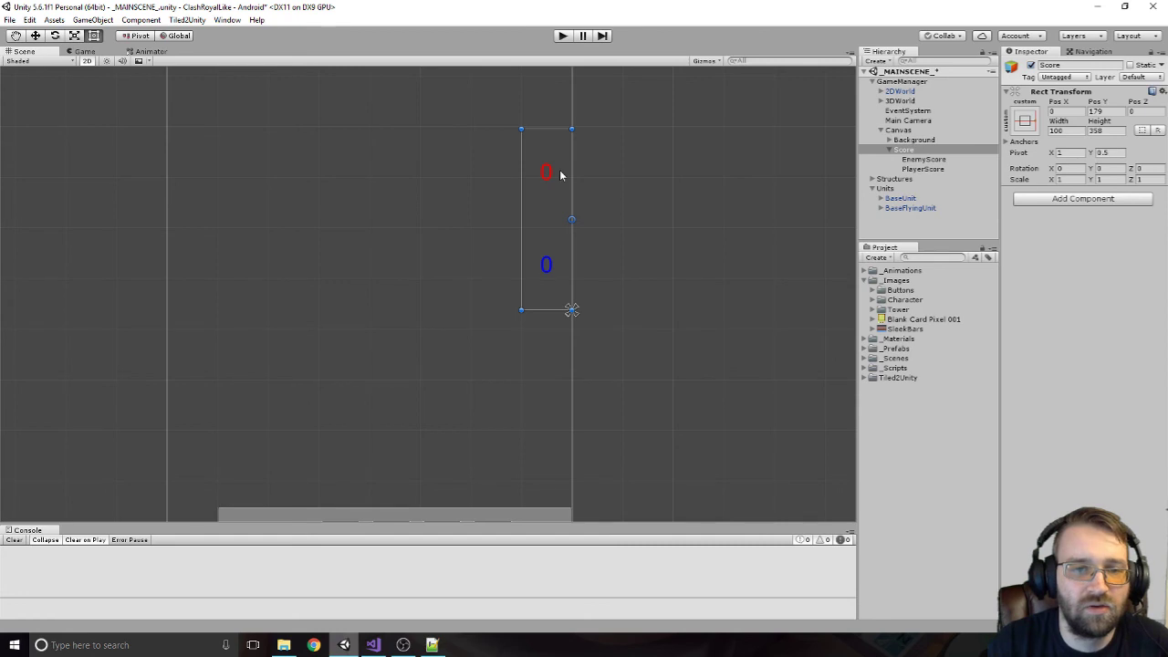
drag(561, 172, 558, 211)
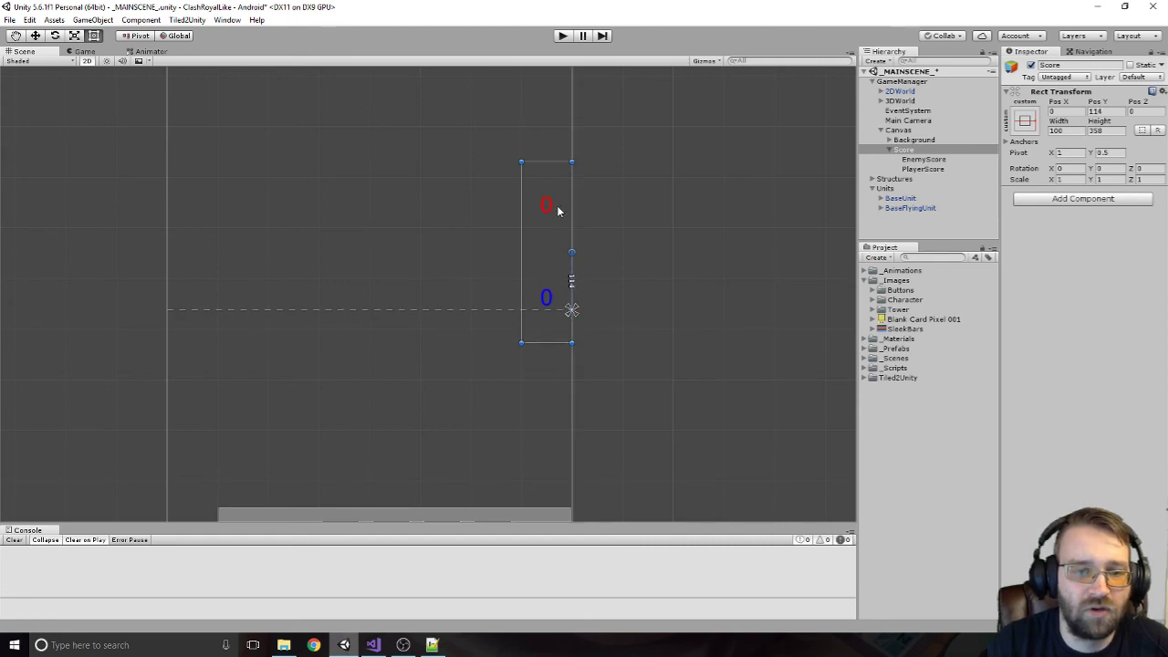
click(81, 52)
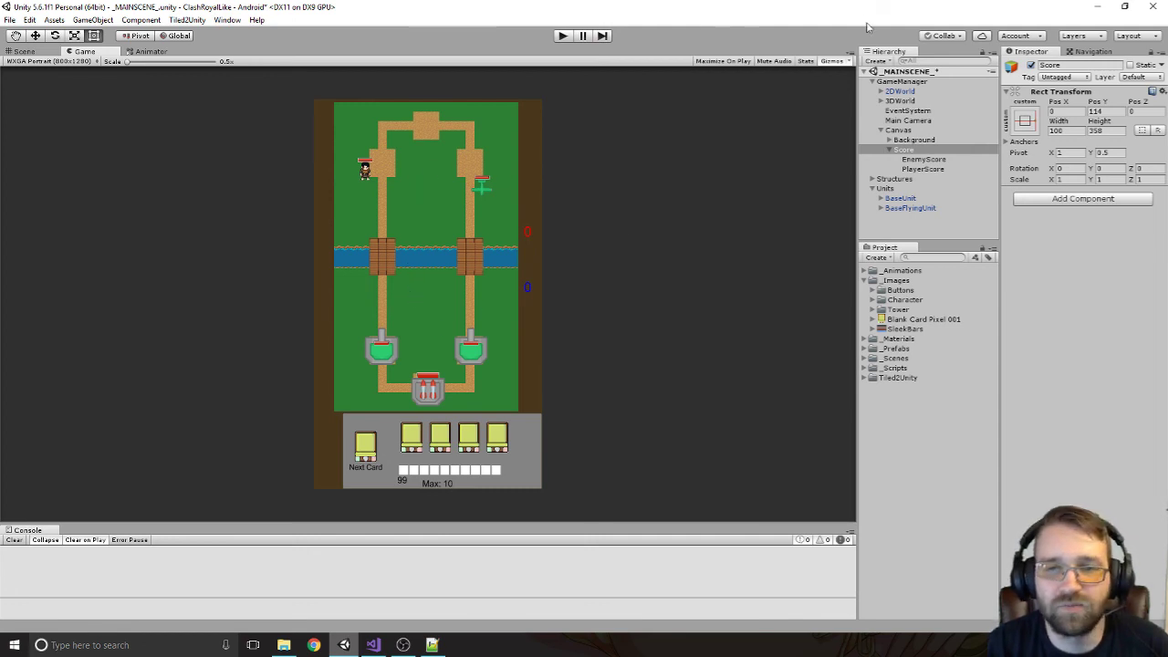
Collapse GameManager in the hierarchy and delete BaseUnit and BaseFlyingUnit from the Units group
click(904, 82)
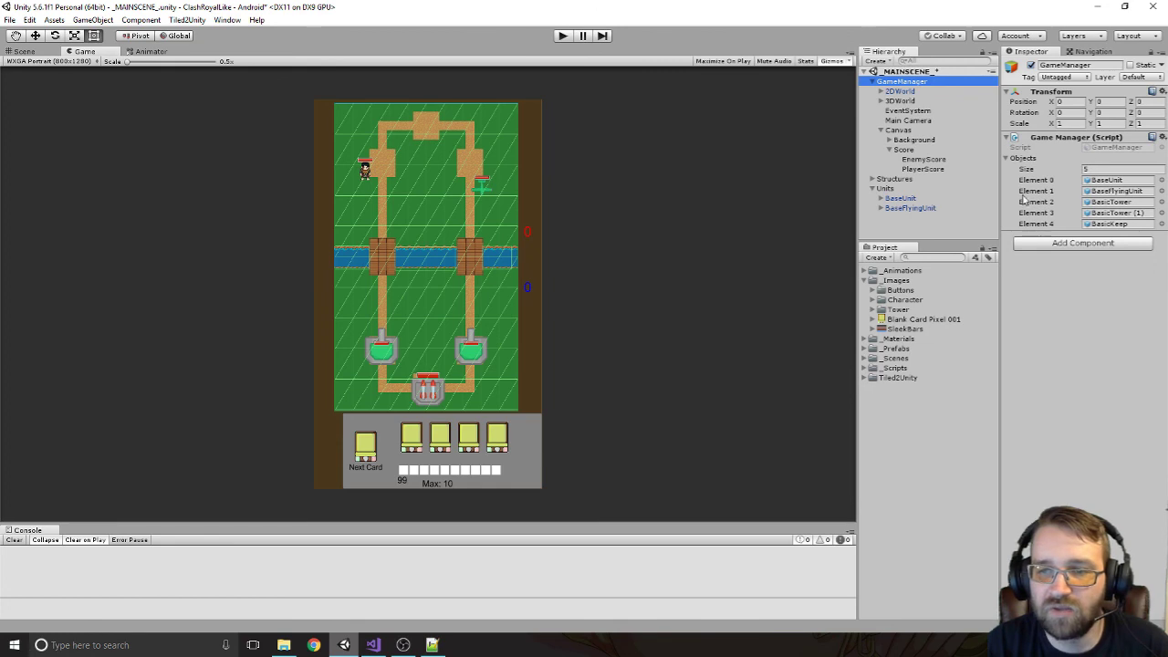
click(880, 92)
click(880, 93)
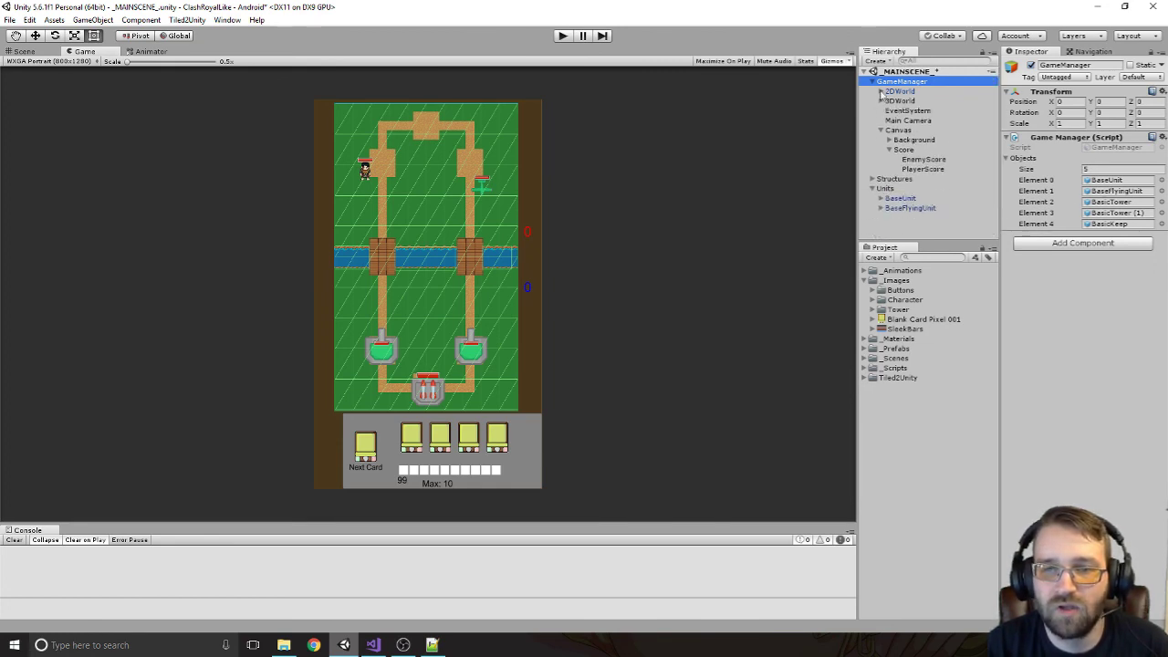
click(872, 82)
click(900, 112)
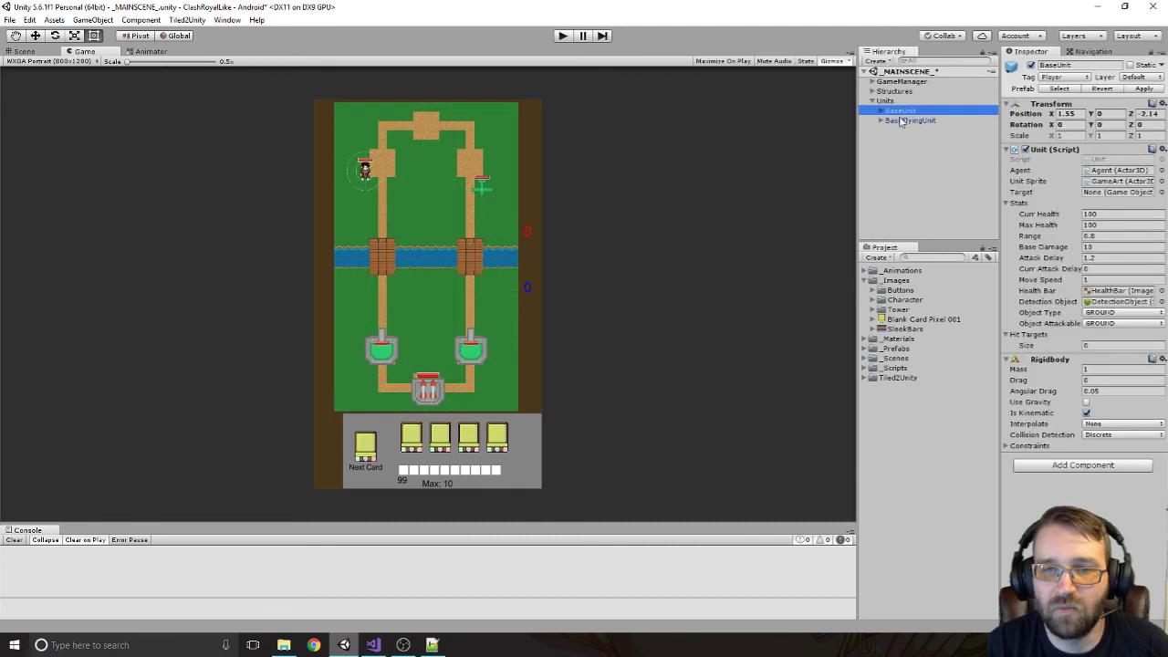
shift+click(903, 120)
key(Delete)
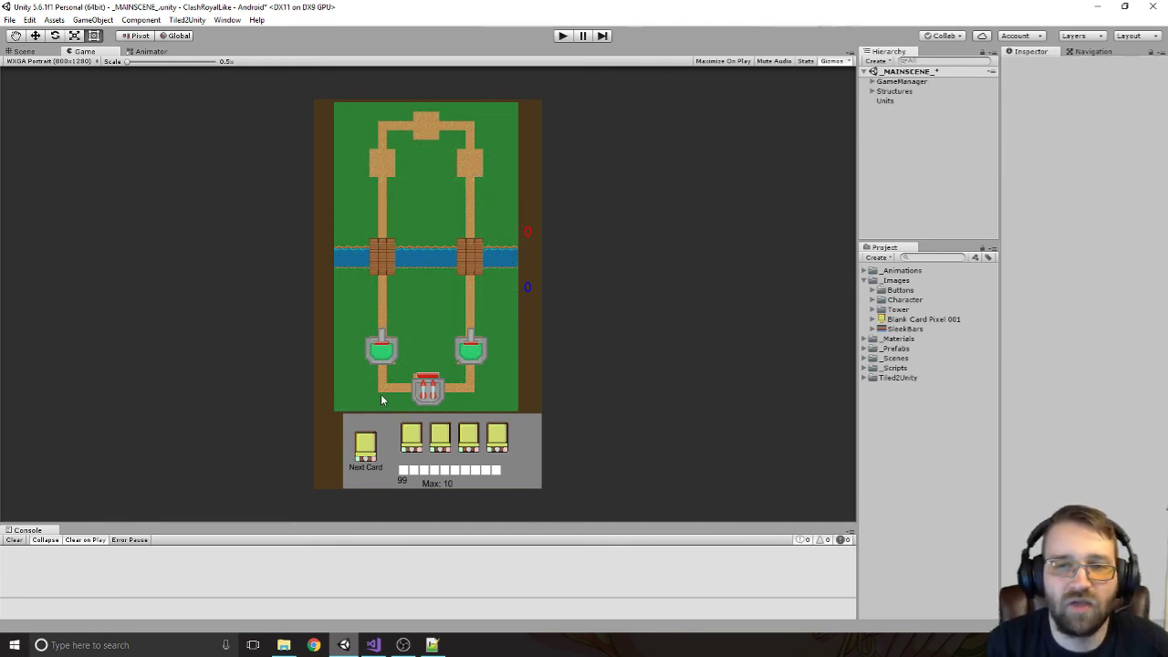
Create an empty object at the root of the scene and set its position to 0, 0, 0
click(884, 62)
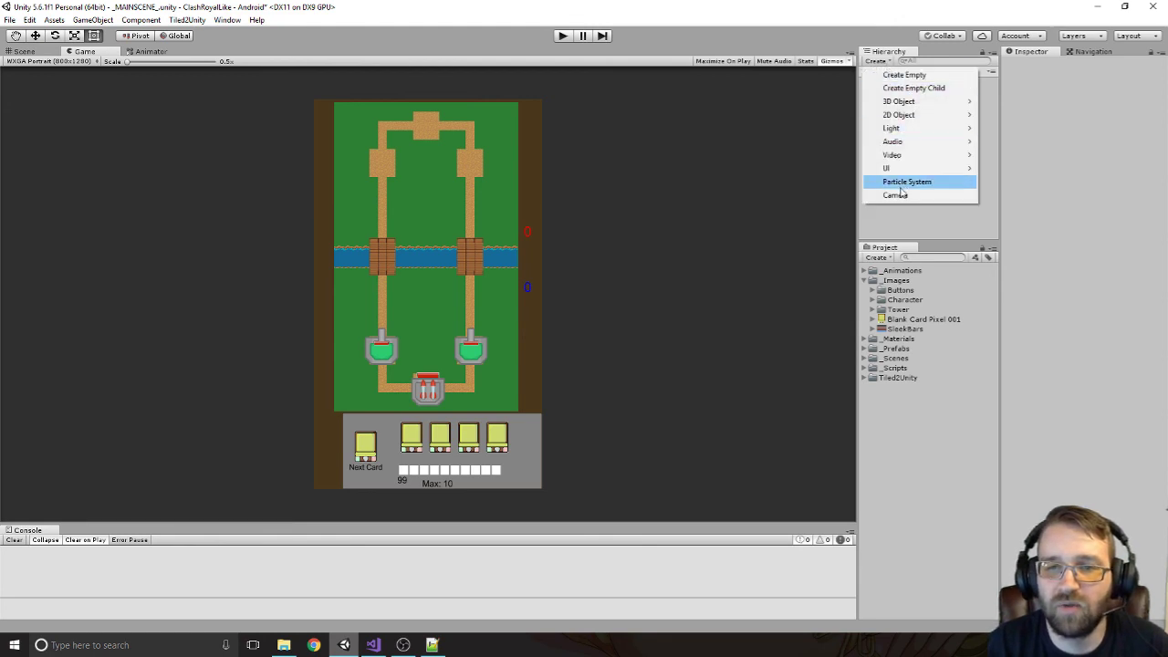
click(917, 75)
click(1063, 101)
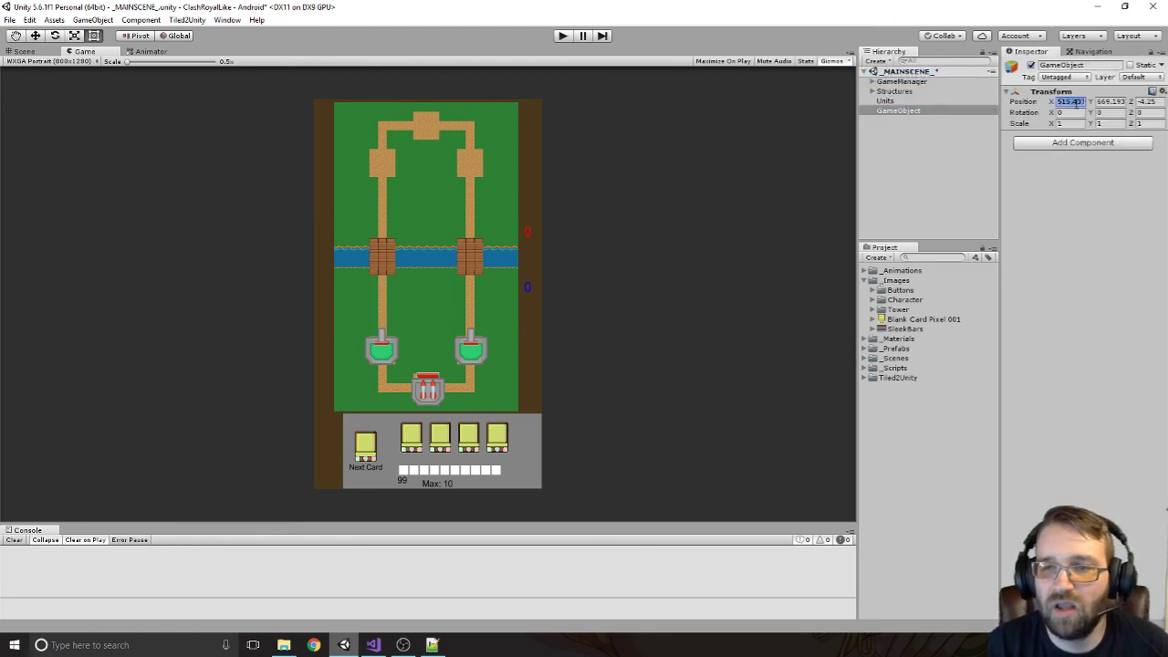
text(0)
key(Tab)
text(0)
key(Tab)
text(0)
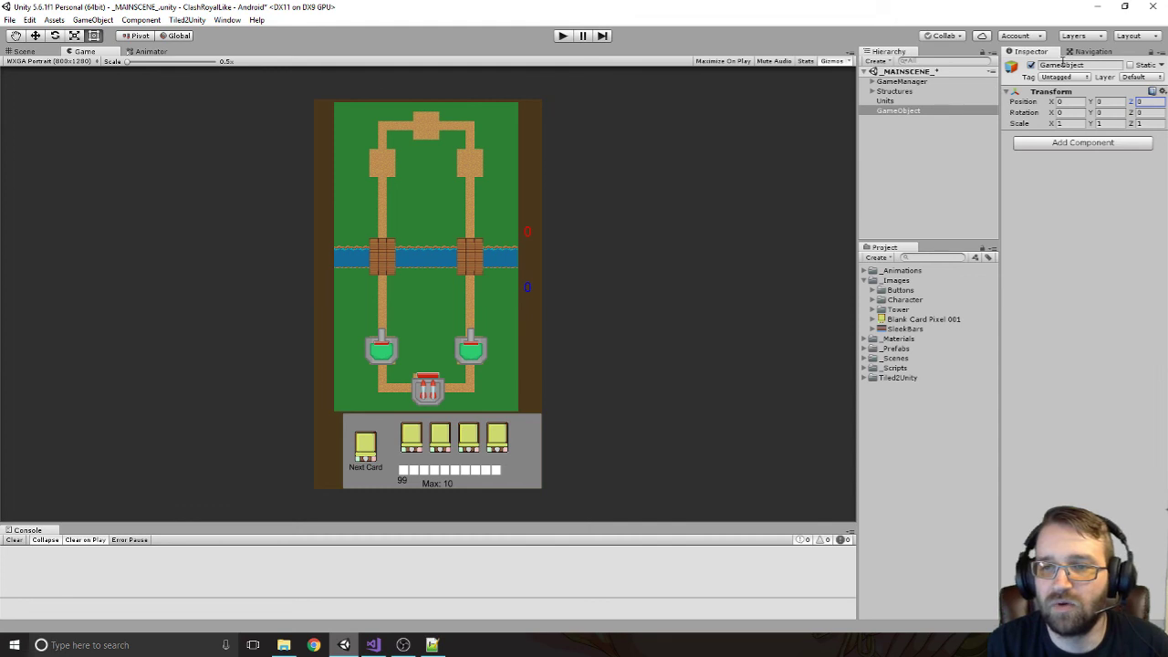
Name the new empty object Enemy and assign it the Enemy tag
click(1063, 64)
text(Enemy)
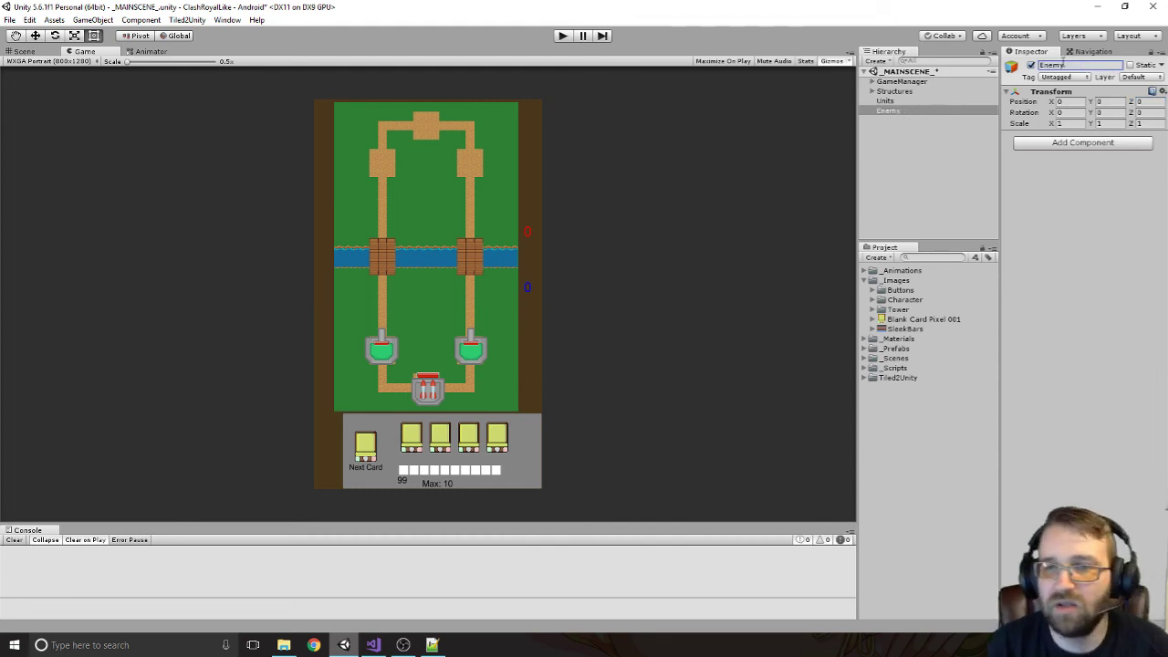
click(1064, 77)
click(1069, 180)
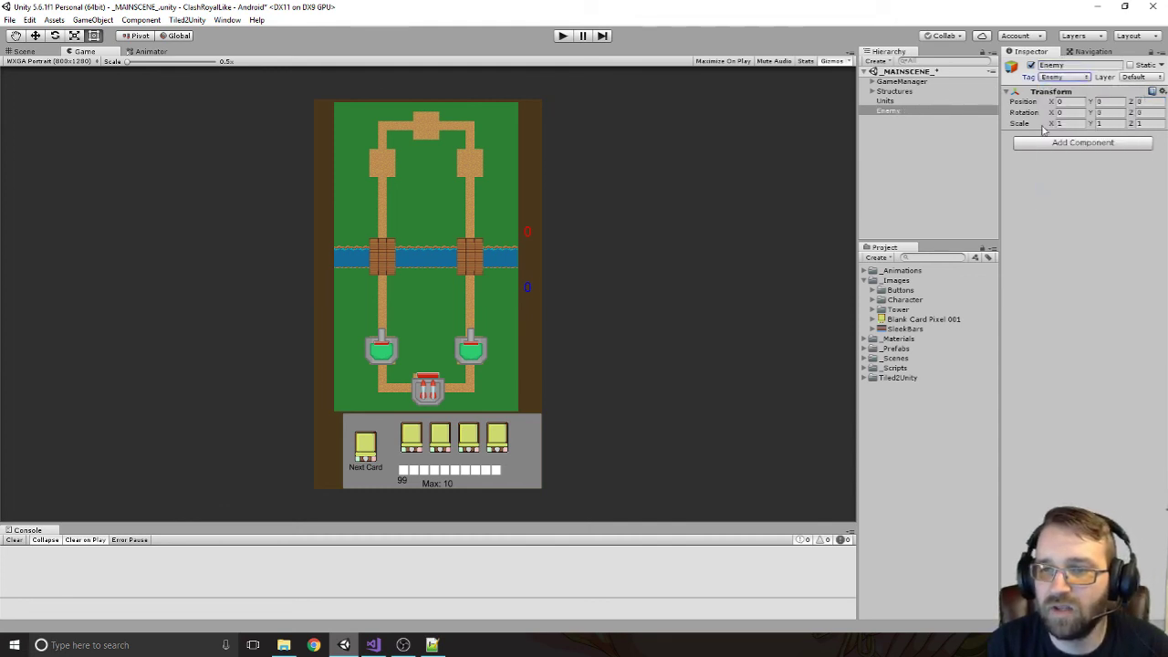
Duplicate the Enemy object, rename the copy Player and assign it the Player tag
click(893, 111)
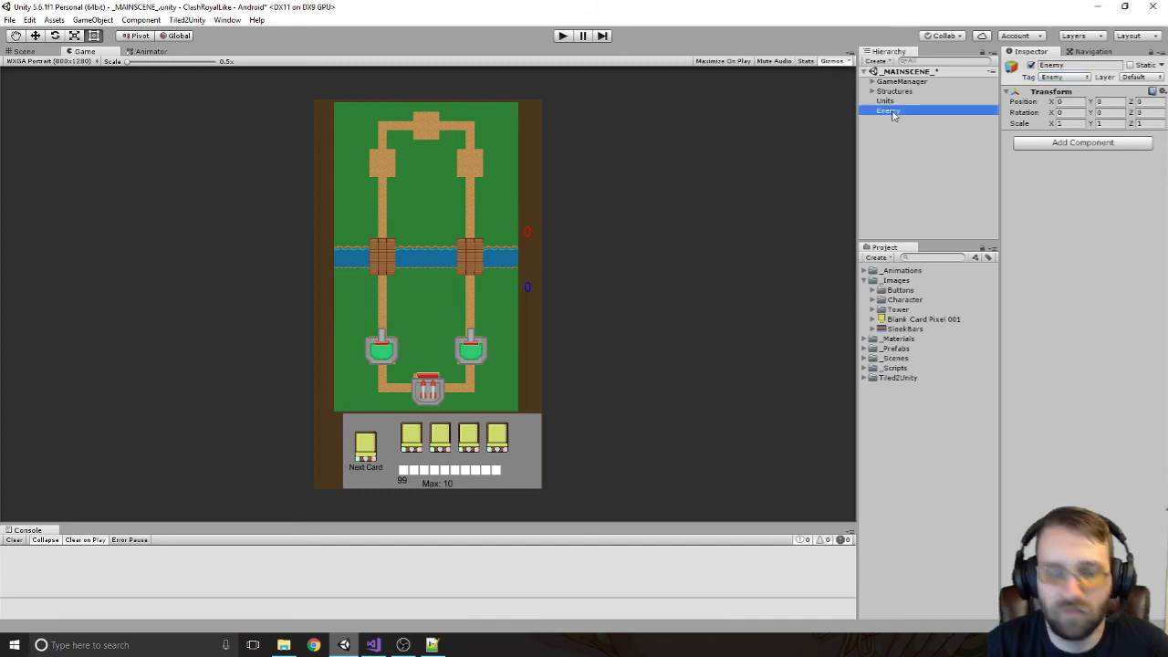
key(ctrl+d)
key(F2)
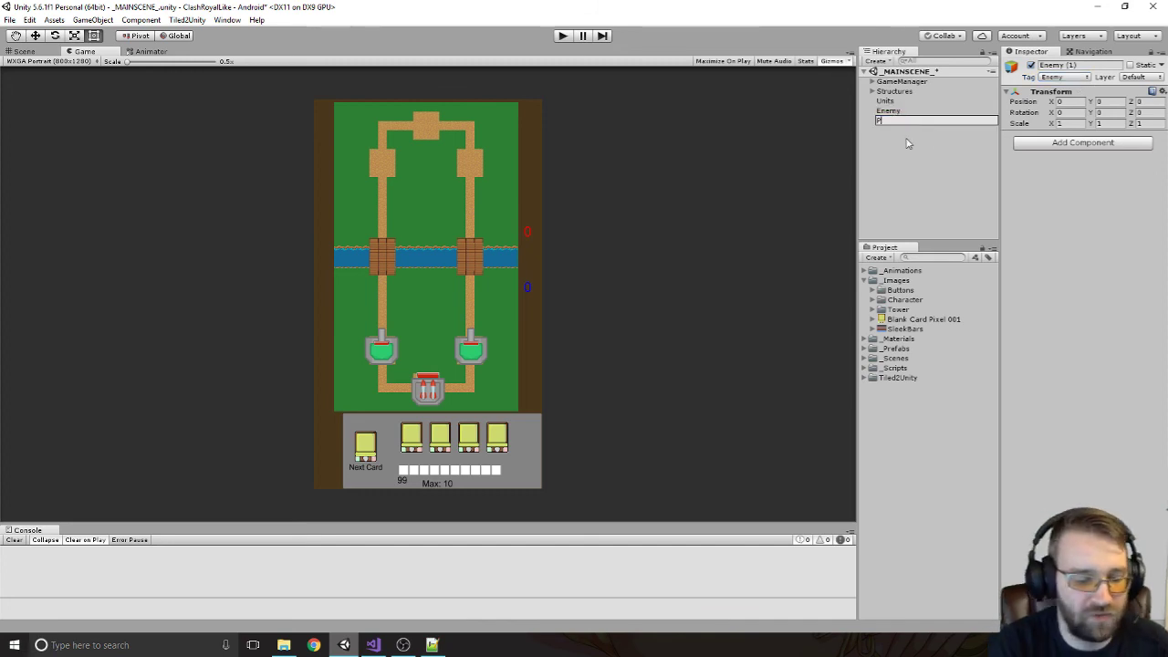
text(Player)
key(Return)
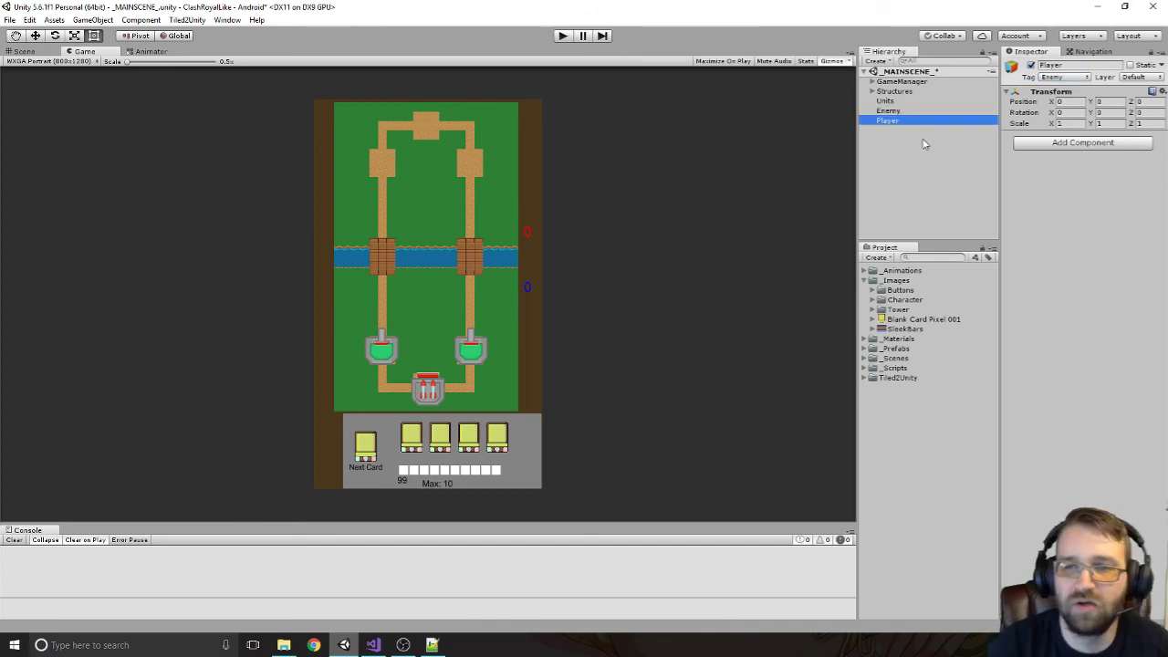
click(1060, 78)
click(1069, 157)
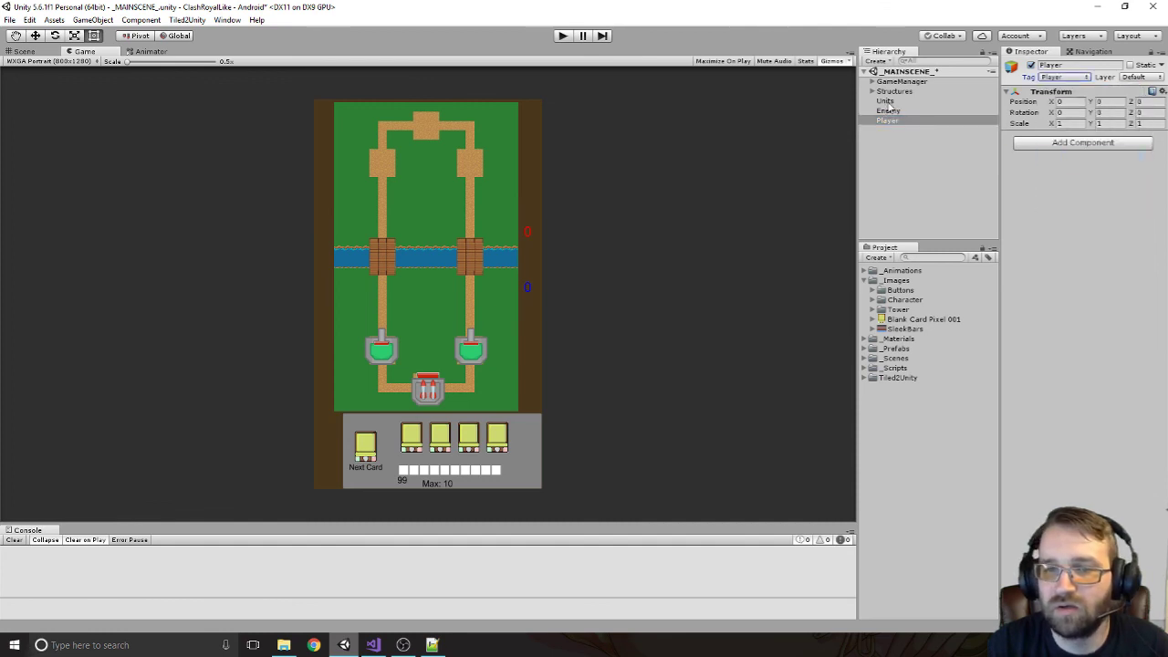